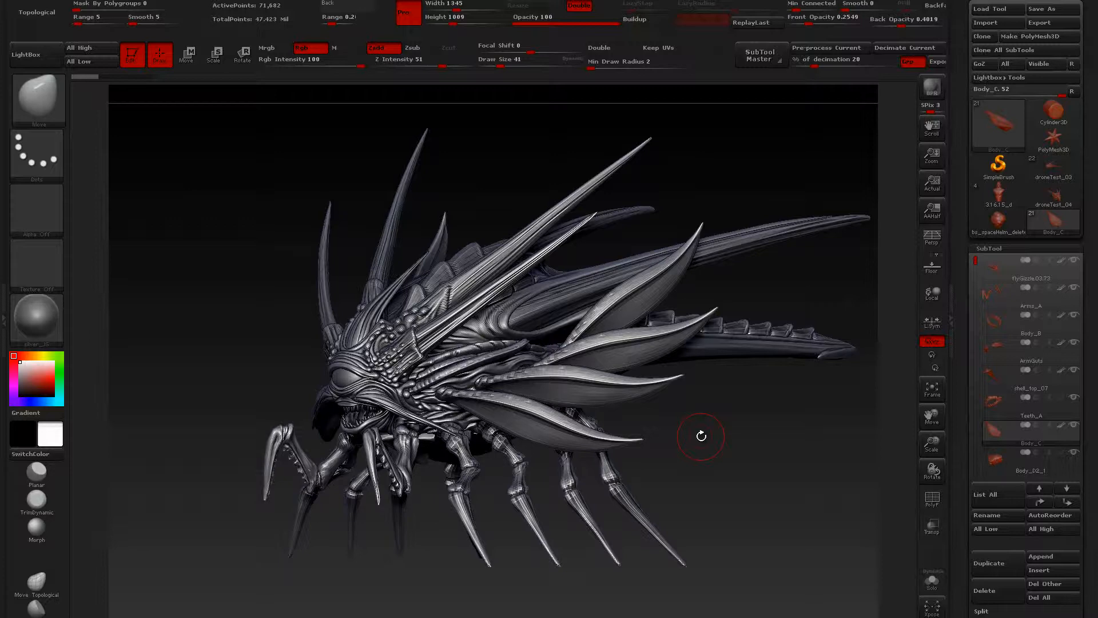
Examine the full creature model from several angles, including a close-up of the head and front spines.
{"action": "key", "text": "s"}
{"action": "mouse_move", "coordinate": [699, 438]}
{"action": "left_mouse_down"}
{"action": "mouse_move", "coordinate": [767, 418]}
{"action": "mouse_move", "coordinate": [739, 429]}
{"action": "left_mouse_up"}
{"action": "key", "text": "s"}
{"action": "key", "text": "s"}
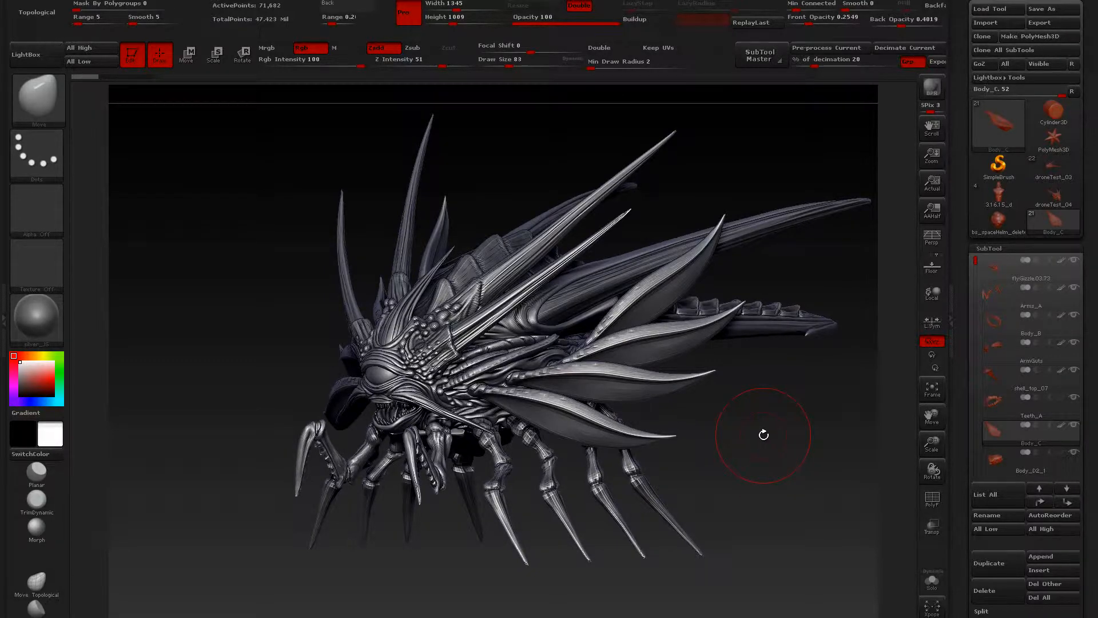
{"action": "left_click_drag", "start_coordinate": [764, 434], "coordinate": [802, 417]}
{"action": "key", "text": "s"}
{"action": "left_click_drag", "start_coordinate": [810, 425], "coordinate": [824, 441]}
{"action": "mouse_move", "coordinate": [291, 313]}
{"action": "left_mouse_down"}
{"action": "mouse_move", "coordinate": [283, 318]}
{"action": "mouse_move", "coordinate": [714, 317]}
{"action": "left_mouse_up"}
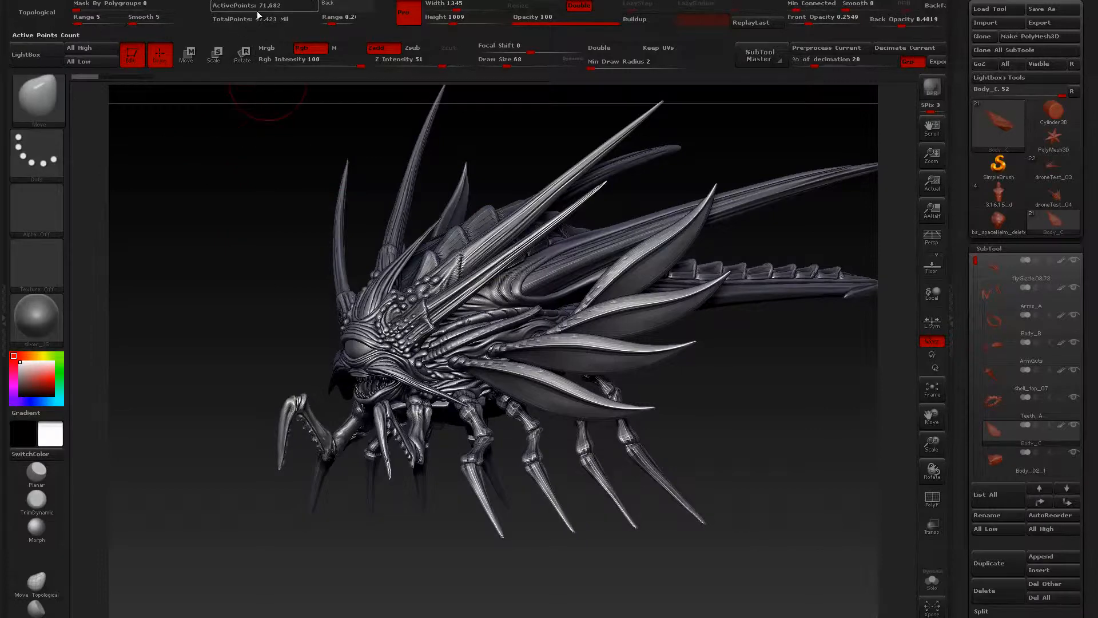
{"action": "left_click_drag", "start_coordinate": [230, 188], "coordinate": [684, 304]}
{"action": "left_click_drag", "start_coordinate": [238, 162], "coordinate": [338, 183]}
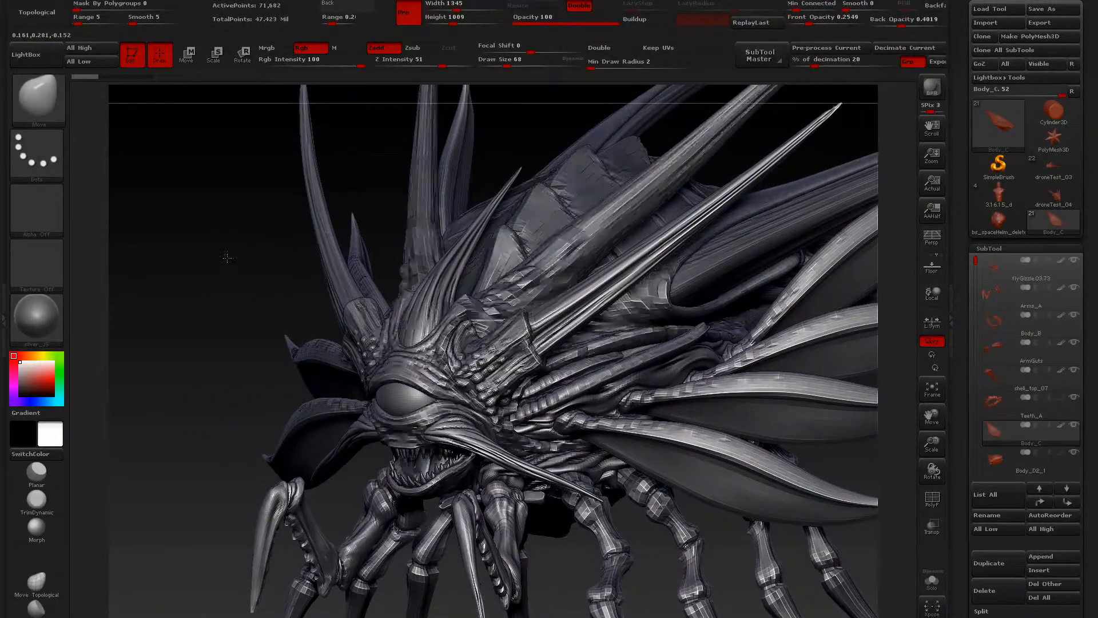
{"action": "left_click_drag", "start_coordinate": [226, 256], "coordinate": [219, 312], "text": "alt"}
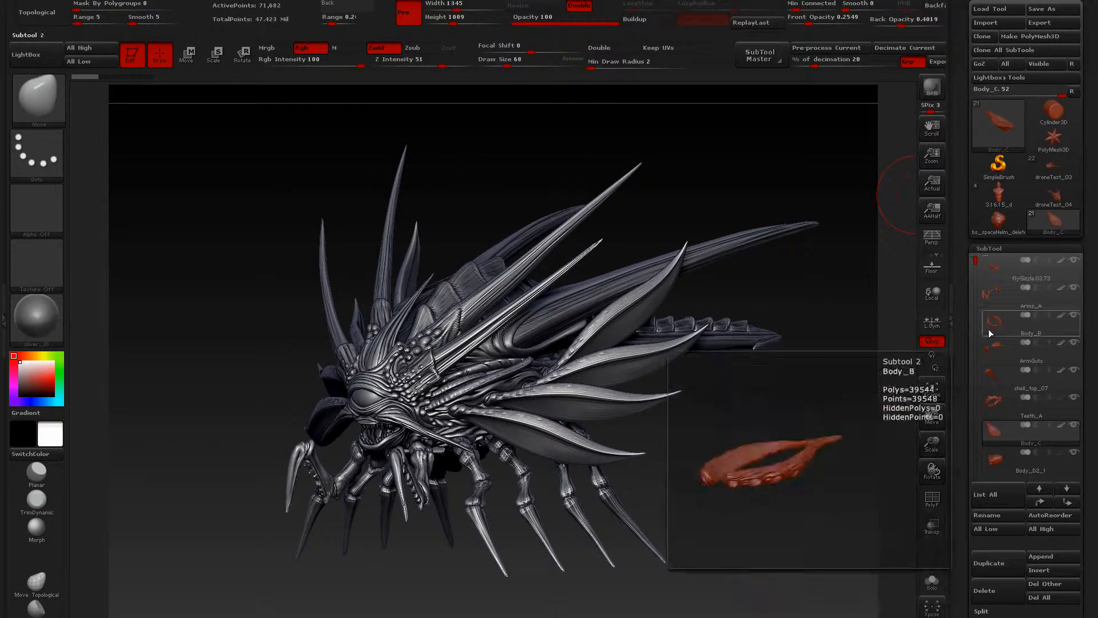
Select the flyGizzle subtool, isolate it with Solo mode and examine its shape and active point count.
{"action": "left_click", "coordinate": [1002, 267]}
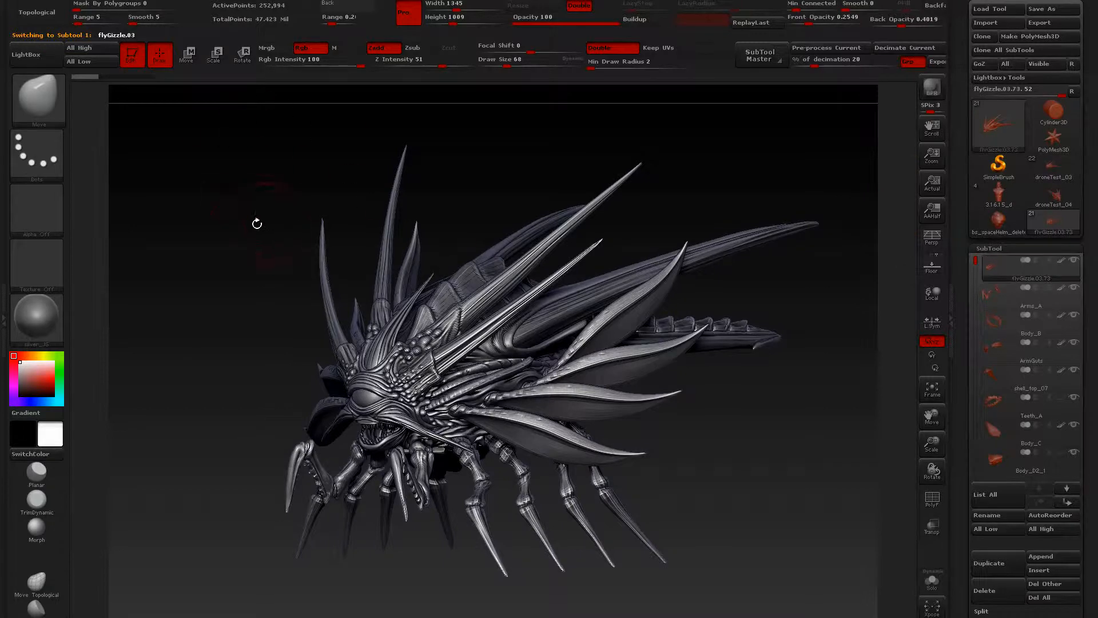
{"action": "left_click_drag", "start_coordinate": [257, 223], "coordinate": [246, 223]}
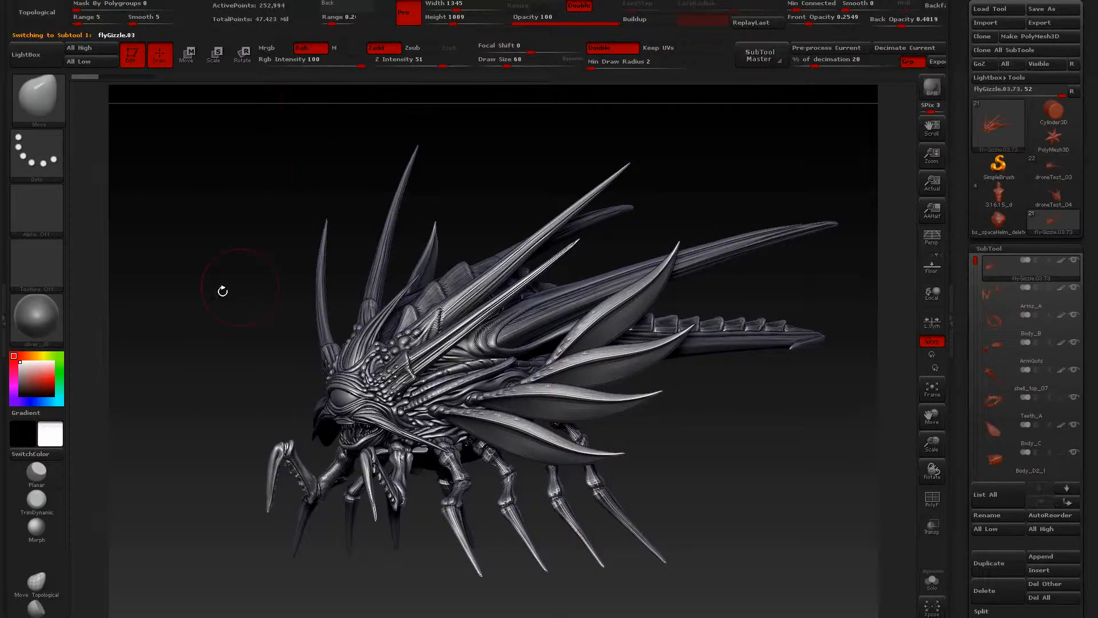
{"action": "key", "text": "s"}
{"action": "left_click_drag", "start_coordinate": [227, 306], "coordinate": [224, 306]}
{"action": "key", "text": "shift+s"}
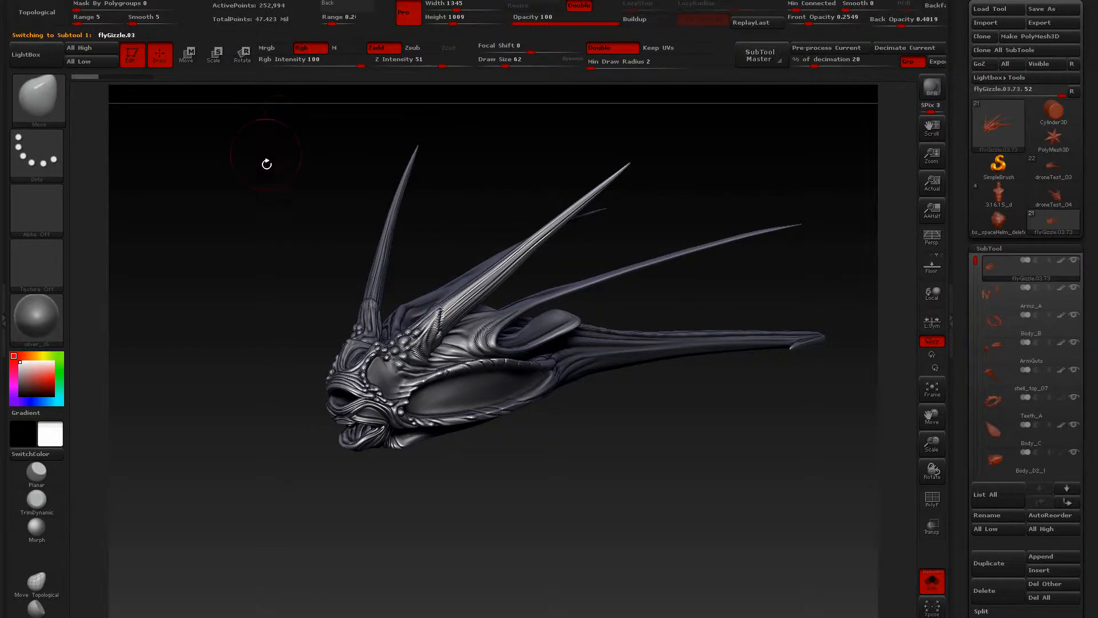
{"action": "left_click_drag", "start_coordinate": [265, 164], "coordinate": [366, 105]}
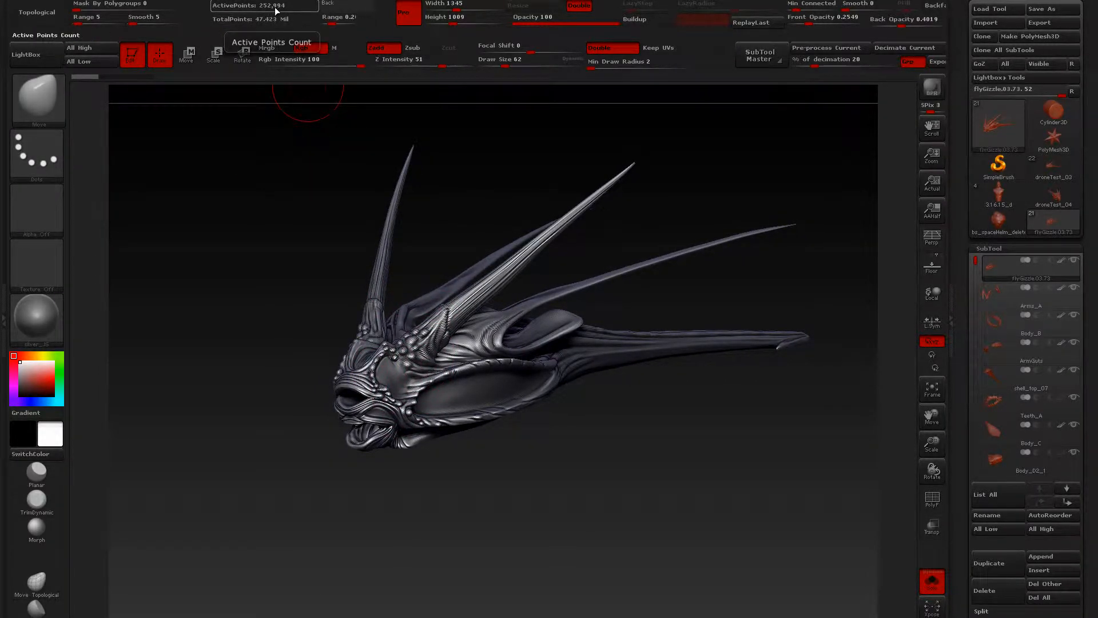
{"action": "key", "text": "s"}
{"action": "left_click_drag", "start_coordinate": [340, 258], "coordinate": [332, 257]}
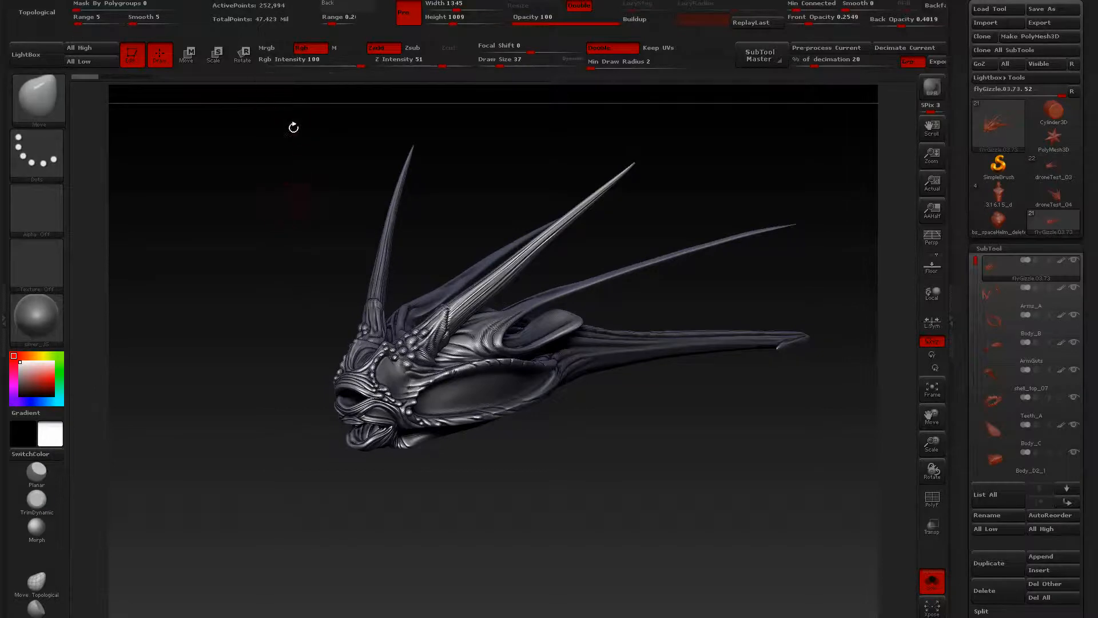
{"action": "mouse_move", "coordinate": [253, 284]}
{"action": "left_mouse_down"}
{"action": "mouse_move", "coordinate": [250, 275]}
{"action": "mouse_move", "coordinate": [274, 276]}
{"action": "mouse_move", "coordinate": [286, 333]}
{"action": "mouse_move", "coordinate": [252, 253]}
{"action": "left_mouse_up"}
{"action": "key", "text": "s"}
{"action": "left_click_drag", "start_coordinate": [674, 534], "coordinate": [609, 528], "text": "alt"}
{"action": "left_click_drag", "start_coordinate": [250, 275], "coordinate": [251, 252], "text": "alt"}
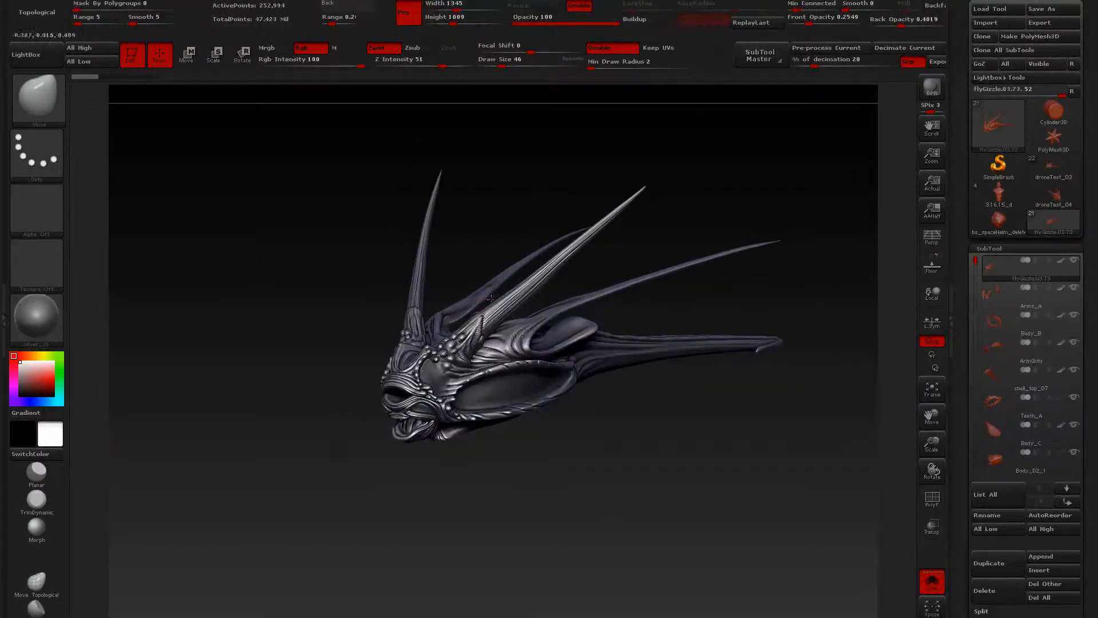
Go through the ArmGuts, shell_top_07, Teeth_A and Body_C subtools in isolation, examining Body_C from several angles.
{"action": "scroll", "coordinate": [996, 289], "scroll_direction": "down", "scroll_amount": 2}
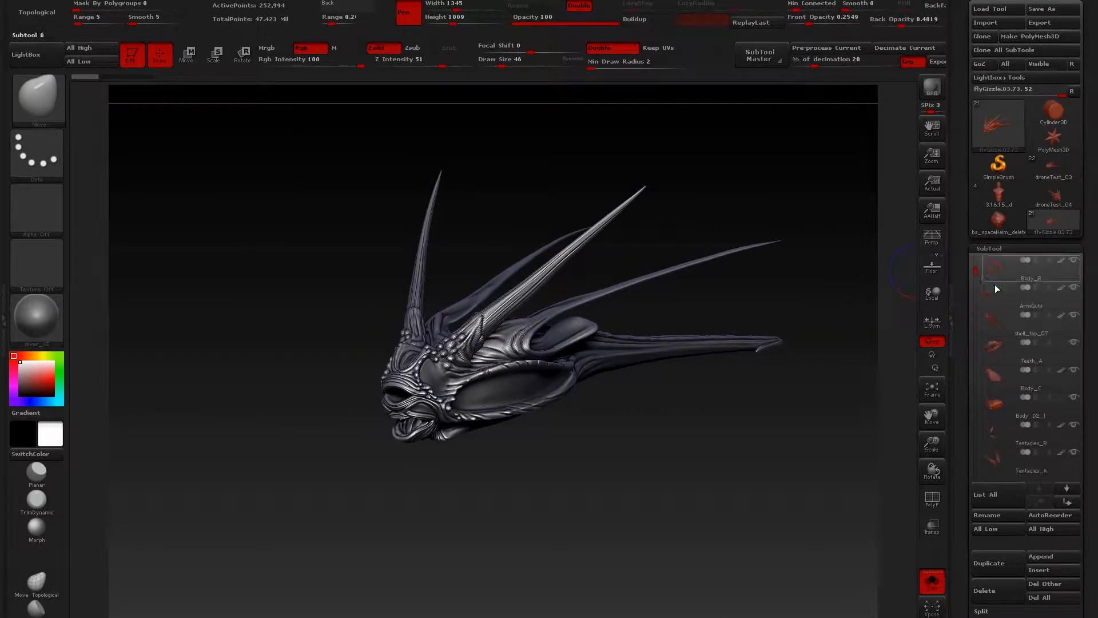
{"action": "left_click", "coordinate": [996, 289]}
{"action": "left_click", "coordinate": [994, 315]}
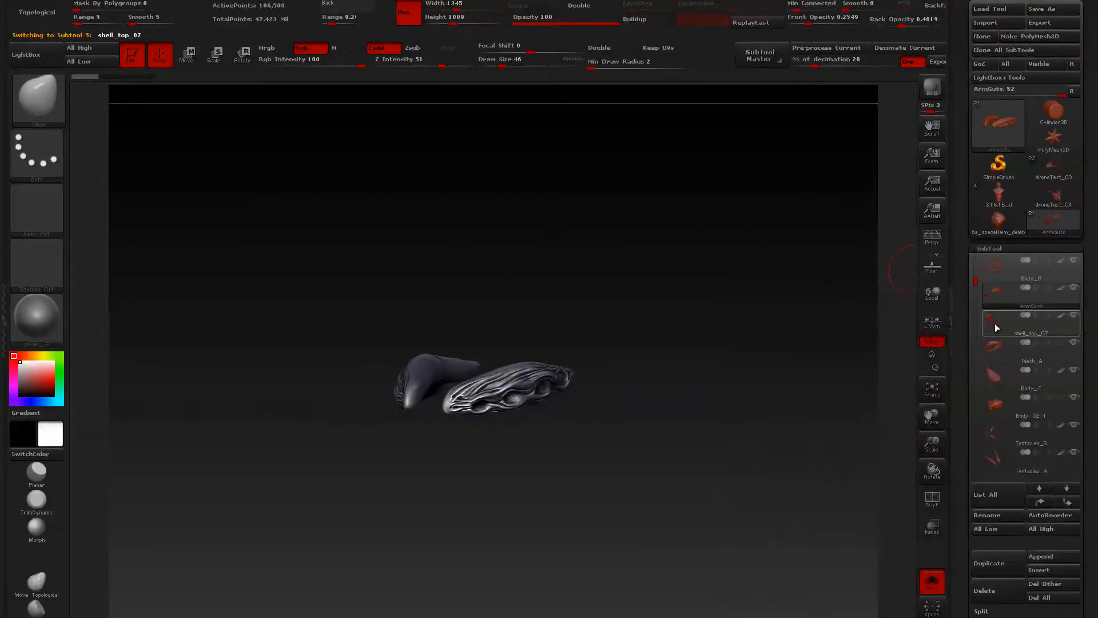
{"action": "left_click", "coordinate": [996, 348]}
{"action": "left_click", "coordinate": [986, 369]}
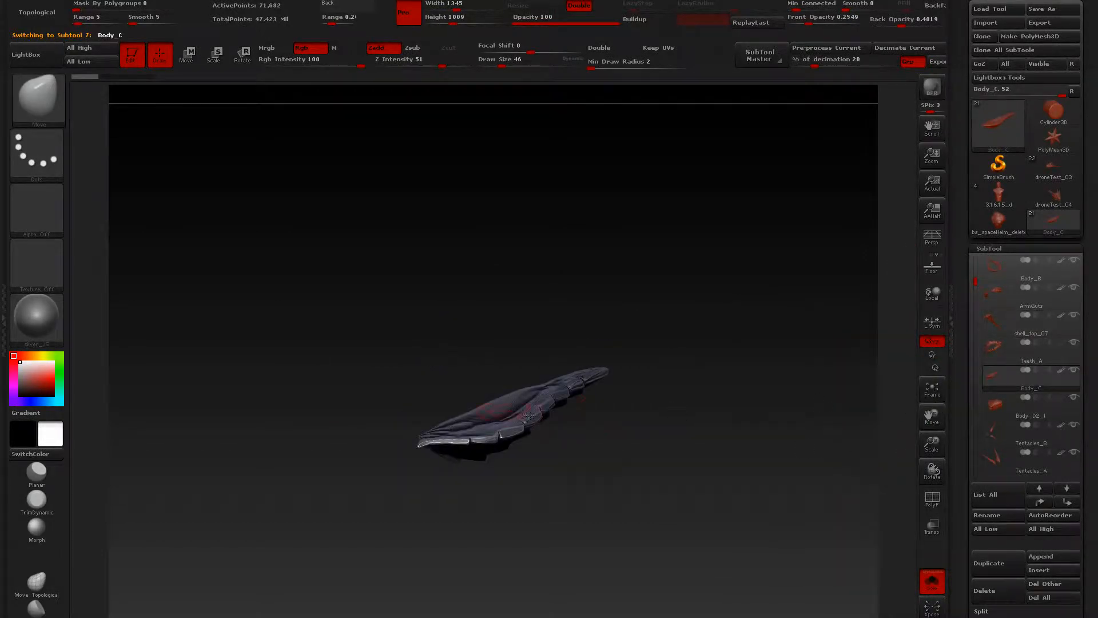
{"action": "left_click_drag", "start_coordinate": [634, 414], "coordinate": [642, 294]}
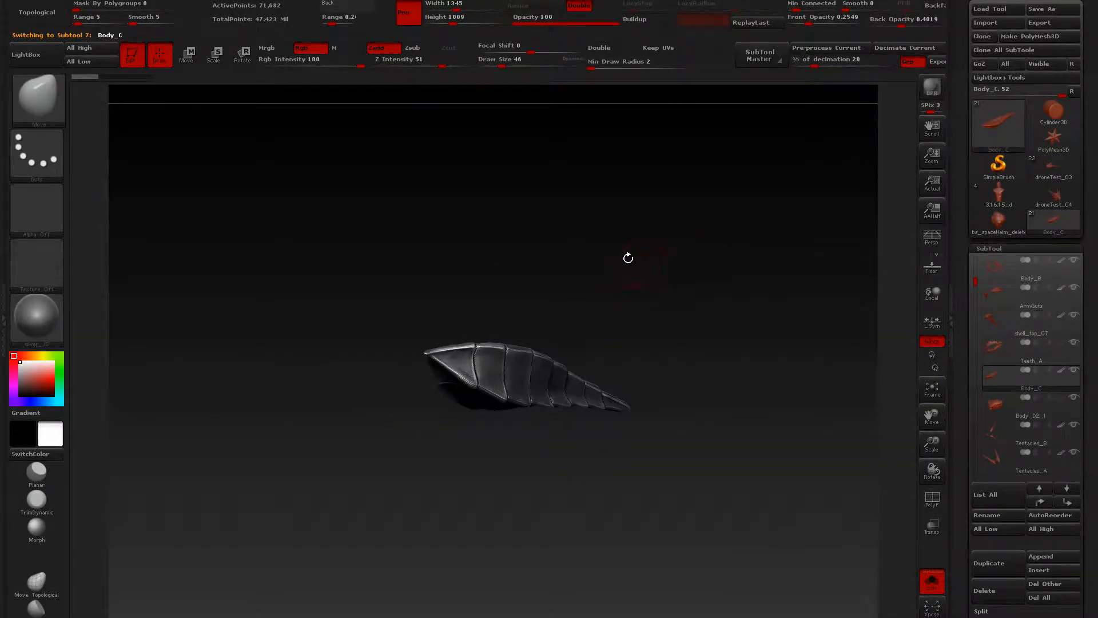
{"action": "left_click_drag", "start_coordinate": [629, 255], "coordinate": [766, 294]}
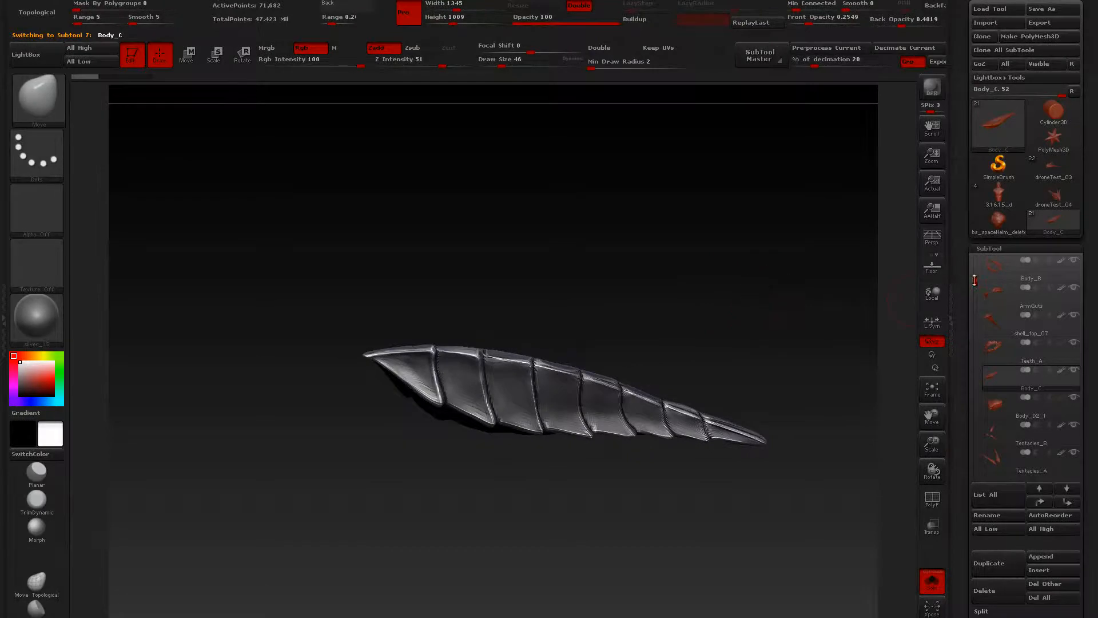
{"action": "left_click_drag", "start_coordinate": [974, 280], "coordinate": [979, 254]}
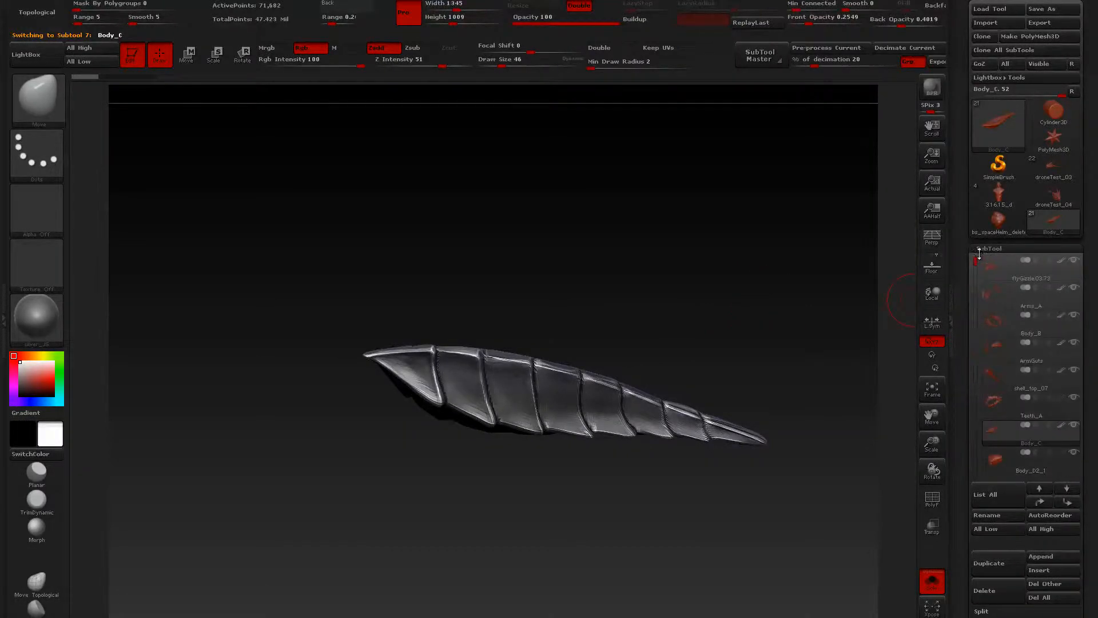
{"action": "mouse_move", "coordinate": [848, 346]}
{"action": "left_mouse_down"}
{"action": "mouse_move", "coordinate": [735, 342]}
{"action": "mouse_move", "coordinate": [693, 274]}
{"action": "mouse_move", "coordinate": [697, 284]}
{"action": "left_mouse_up"}
{"action": "key", "text": "s"}
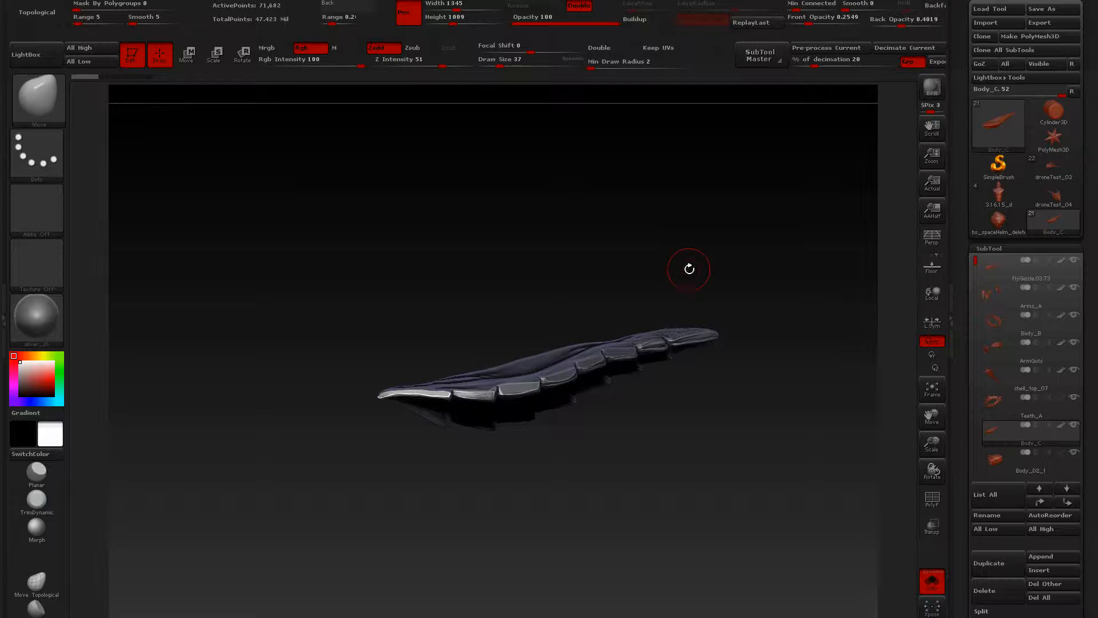
{"action": "key", "text": "s"}
{"action": "left_click_drag", "start_coordinate": [656, 252], "coordinate": [659, 252]}
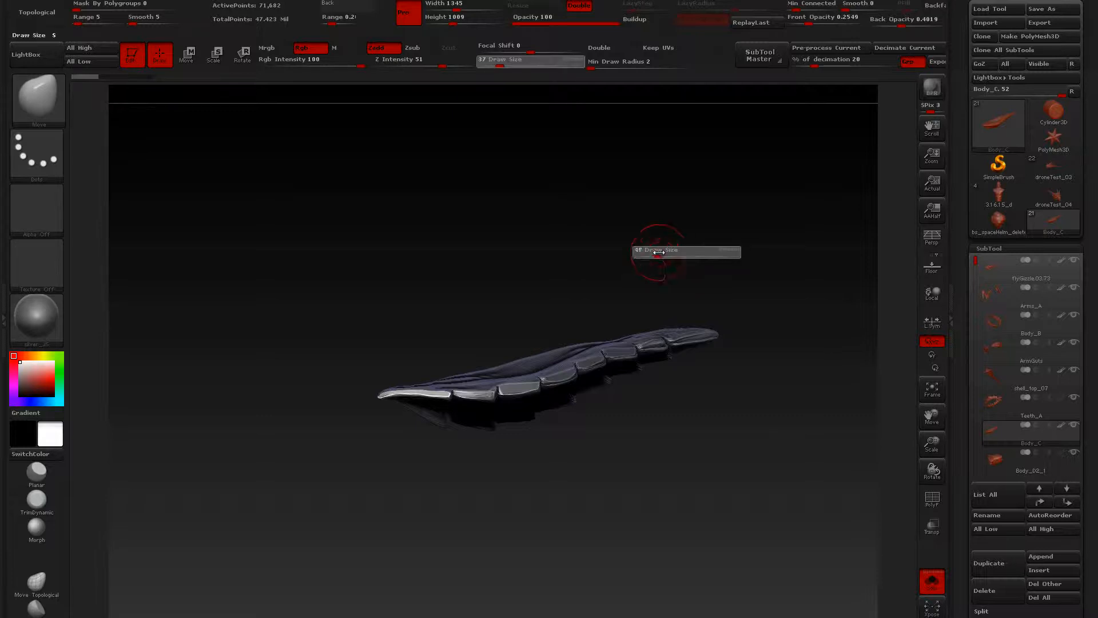
Turn off Solo mode and bring the complete creature back into view.
{"action": "key", "text": "shift+s"}
{"action": "mouse_move", "coordinate": [745, 402]}
{"action": "left_mouse_down"}
{"action": "mouse_move", "coordinate": [745, 431]}
{"action": "mouse_move", "coordinate": [771, 433]}
{"action": "mouse_move", "coordinate": [791, 471]}
{"action": "left_mouse_up"}
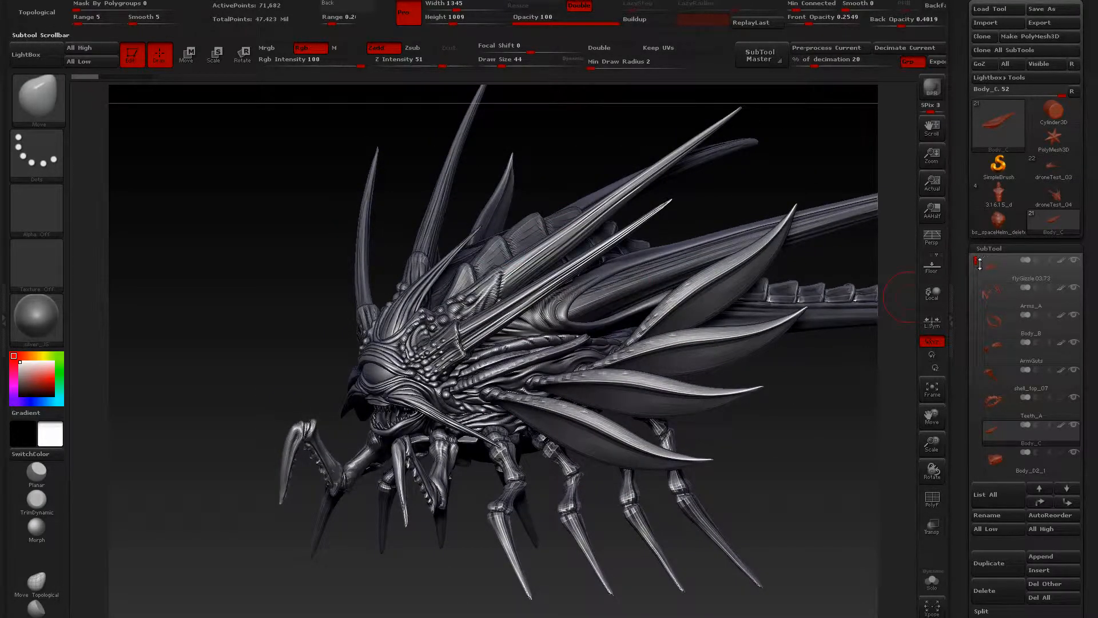
{"action": "mouse_move", "coordinate": [976, 262]}
{"action": "left_mouse_down"}
{"action": "mouse_move", "coordinate": [976, 362]}
{"action": "mouse_move", "coordinate": [977, 260]}
{"action": "left_mouse_up"}
{"action": "left_click_drag", "start_coordinate": [291, 271], "coordinate": [417, 218], "text": "alt"}
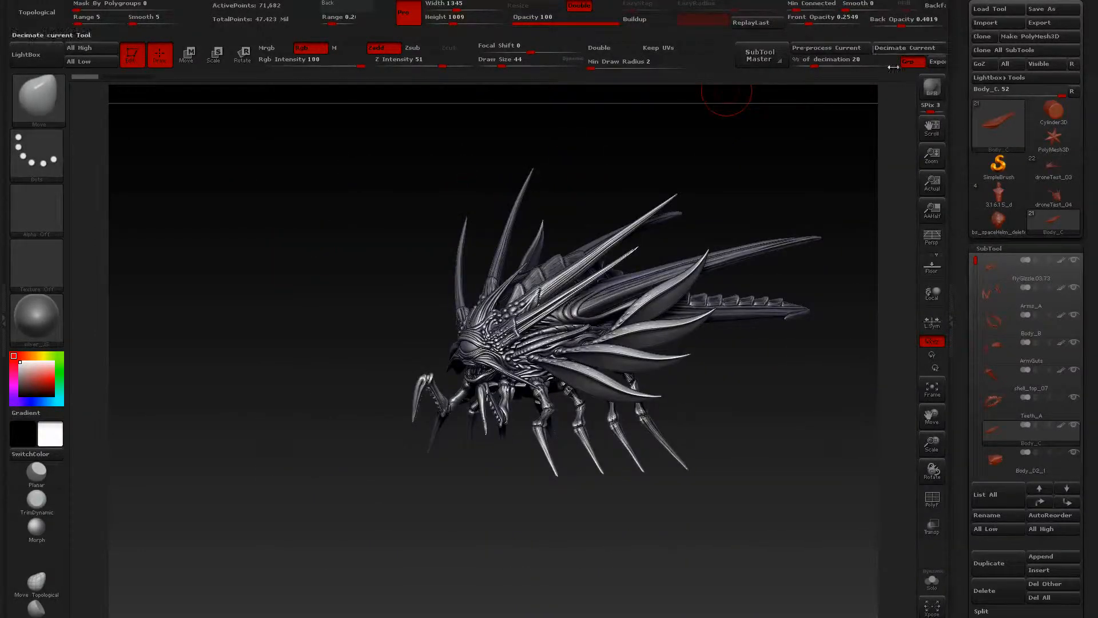
Export the subtools as OBJ files through SubTool Master, using the file prefix dronrTest_Mid_01 in the flyGizzle folder.
{"action": "left_click", "coordinate": [757, 57]}
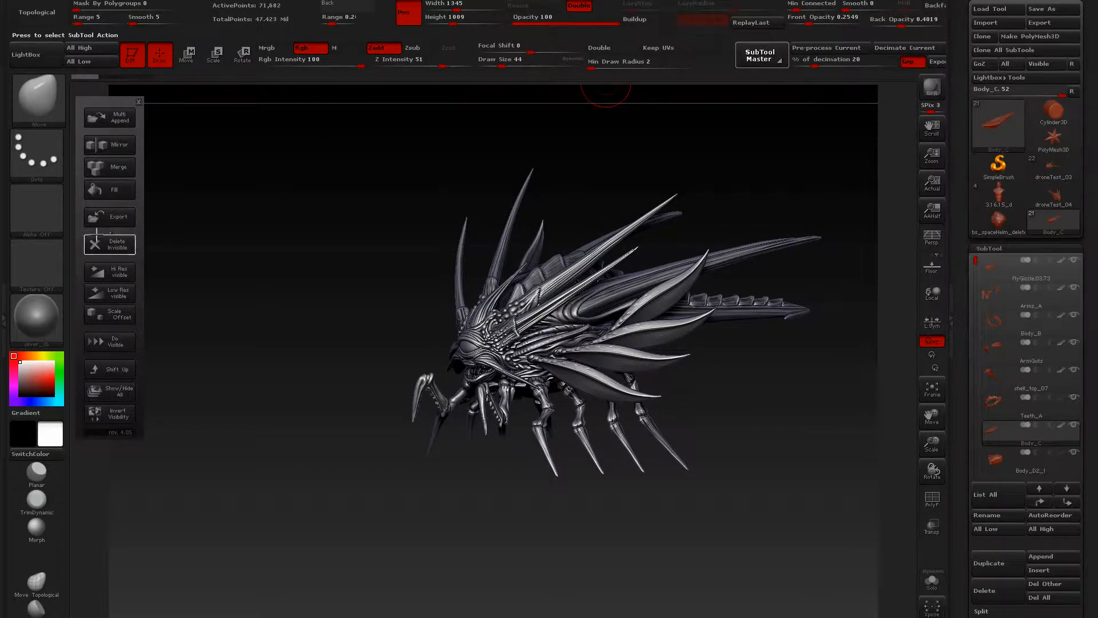
{"action": "left_click", "coordinate": [107, 218]}
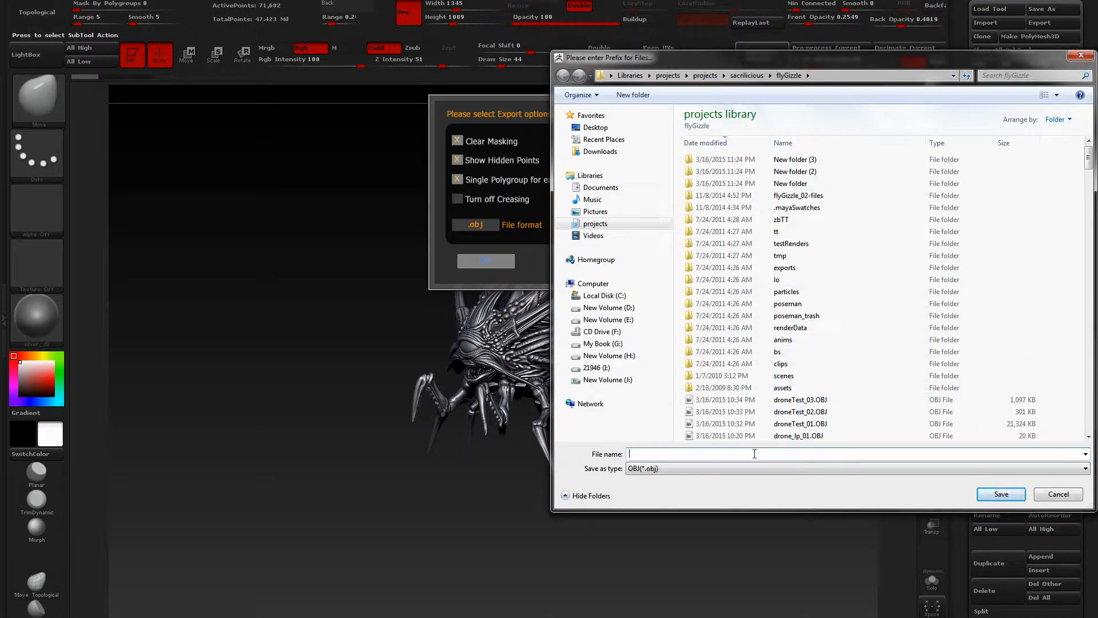
{"action": "type", "text": "r"}
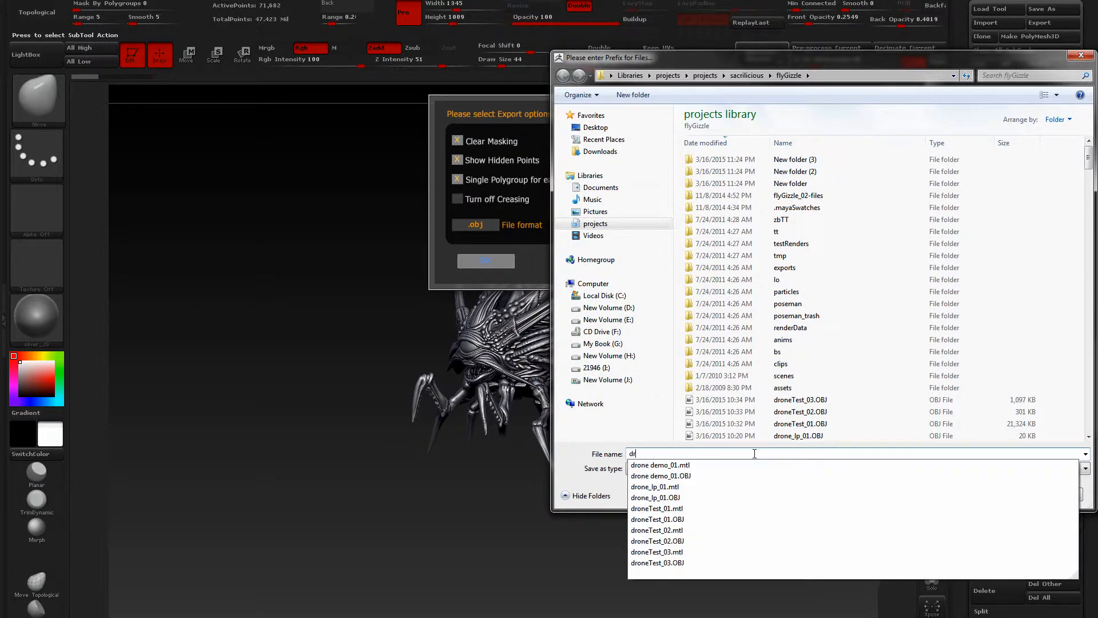
{"action": "type", "text": "onr"}
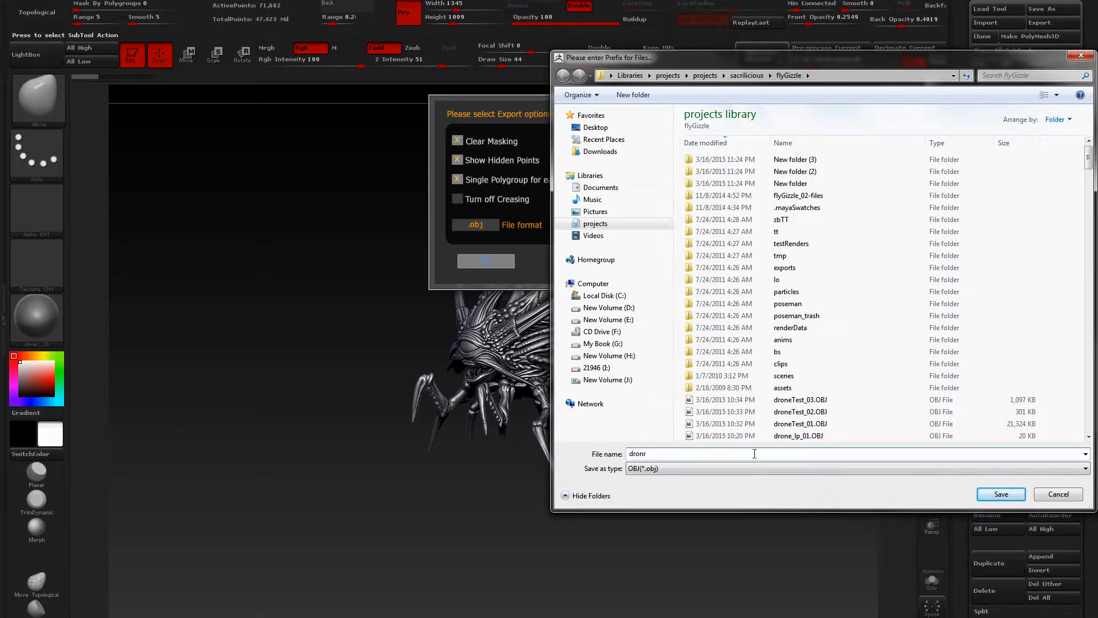
{"action": "key", "text": "BackSpace"}
{"action": "key", "text": "BackSpace"}
{"action": "type", "text": "t"}
{"action": "key", "text": "BackSpace"}
{"action": "type", "text": "n"}
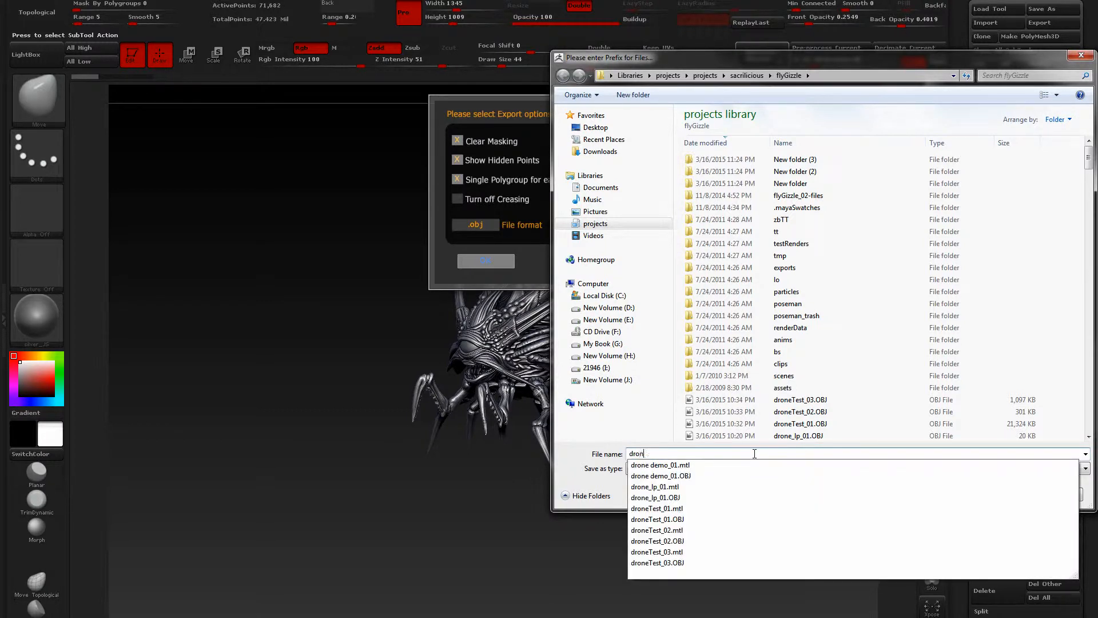
{"action": "type", "text": "rTest_Mid_01_"}
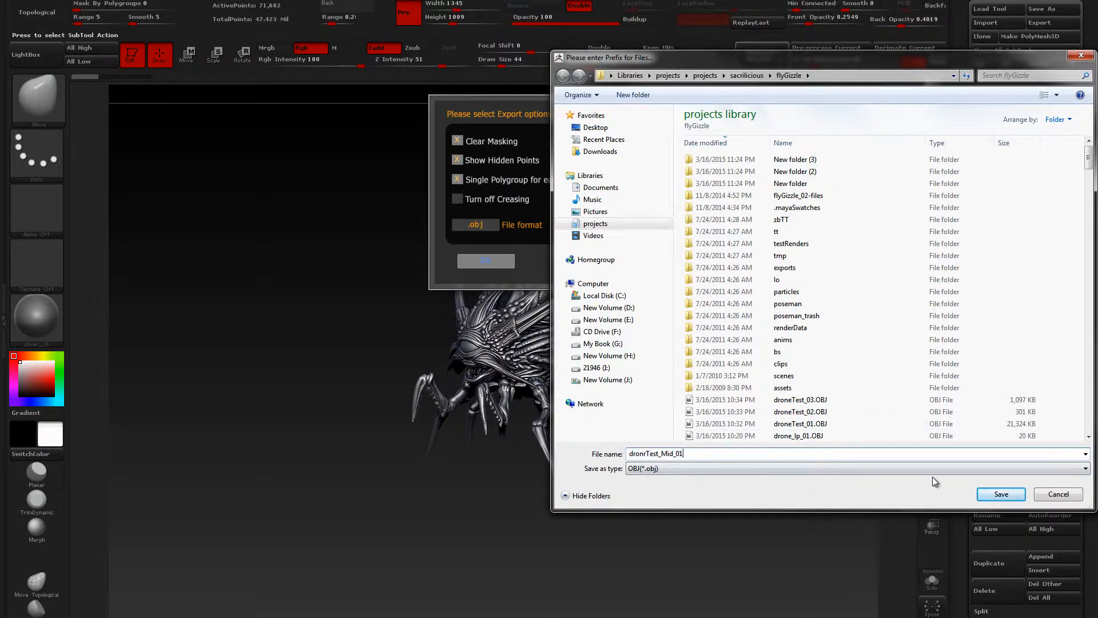
{"action": "left_click", "coordinate": [1002, 494]}
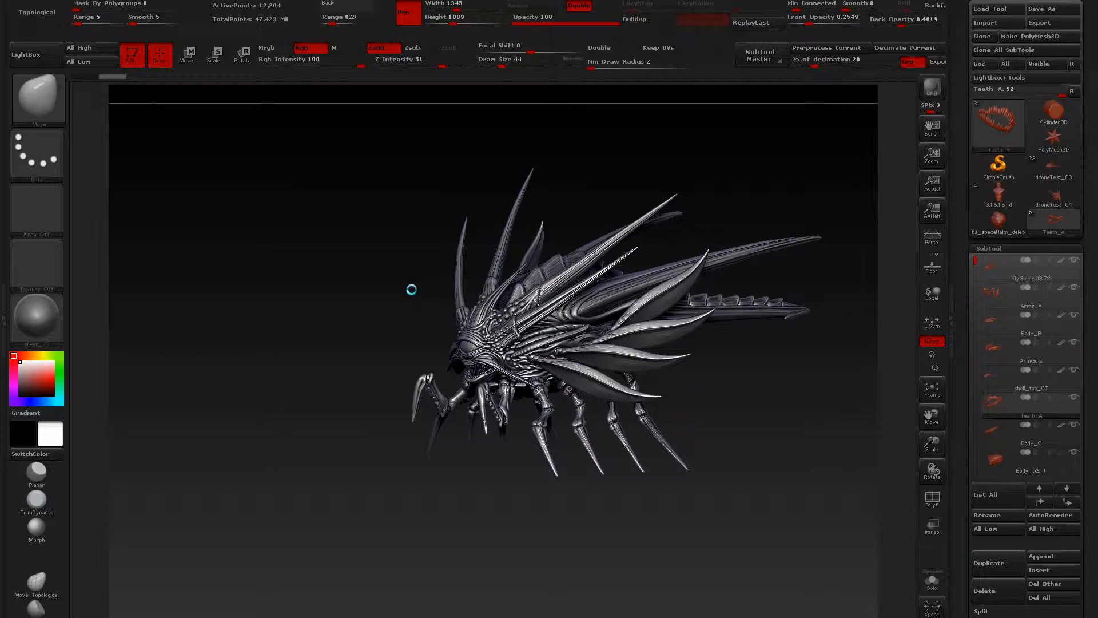
{"action": "key", "text": "alt+Down"}
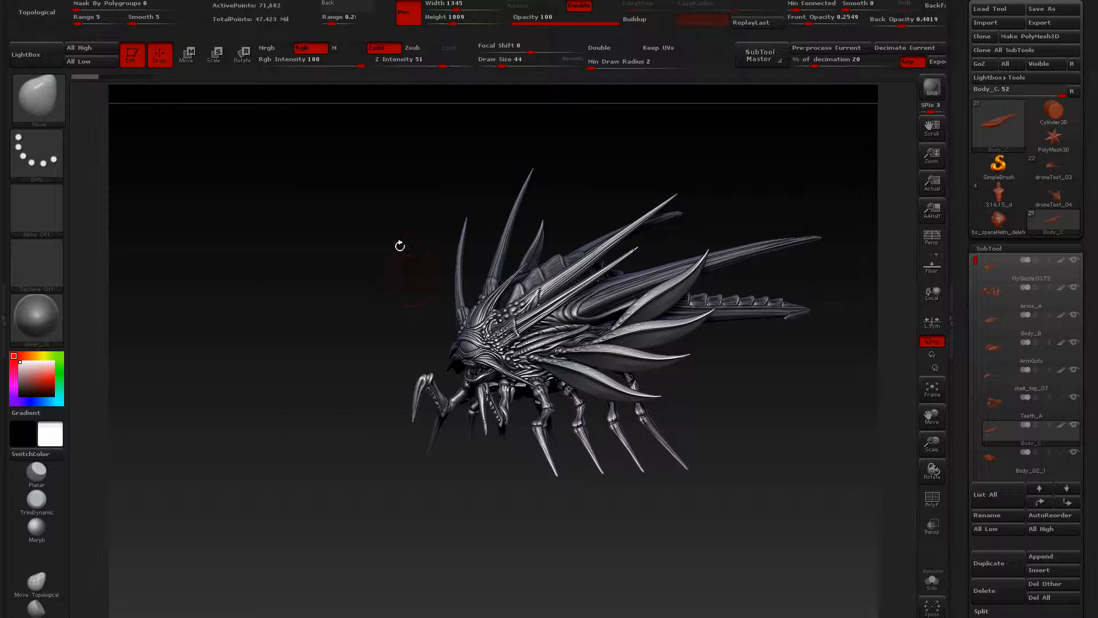
{"action": "key", "text": "bracketright"}
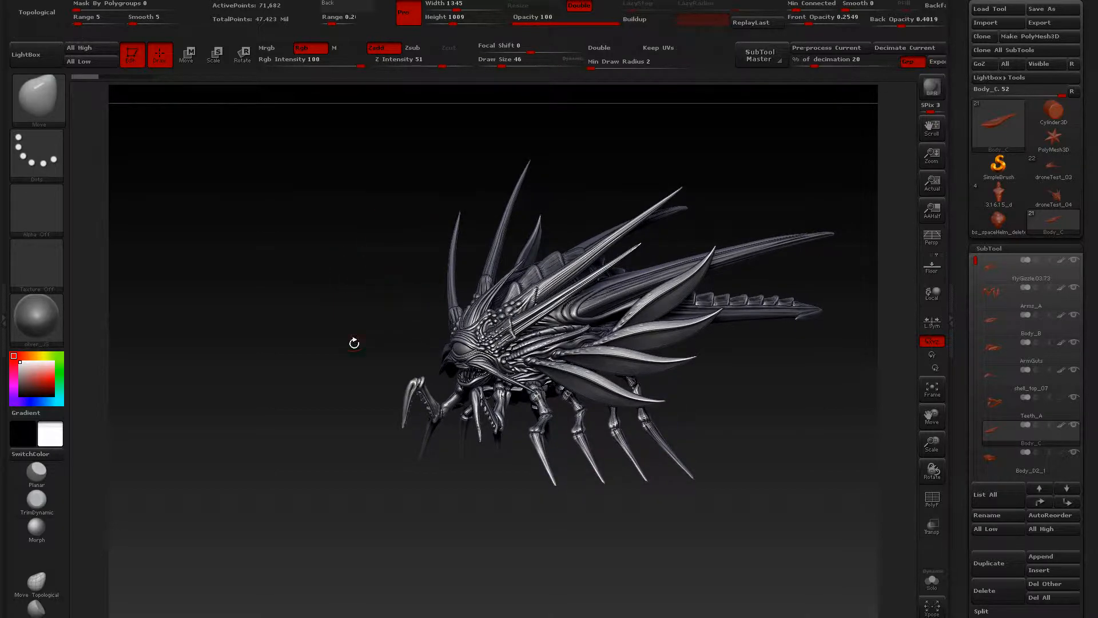
Switch to Maya, select all the creature meshes in the scene and delete them.
{"action": "key", "text": "alt+Tab"}
{"action": "left_click", "coordinate": [631, 265]}
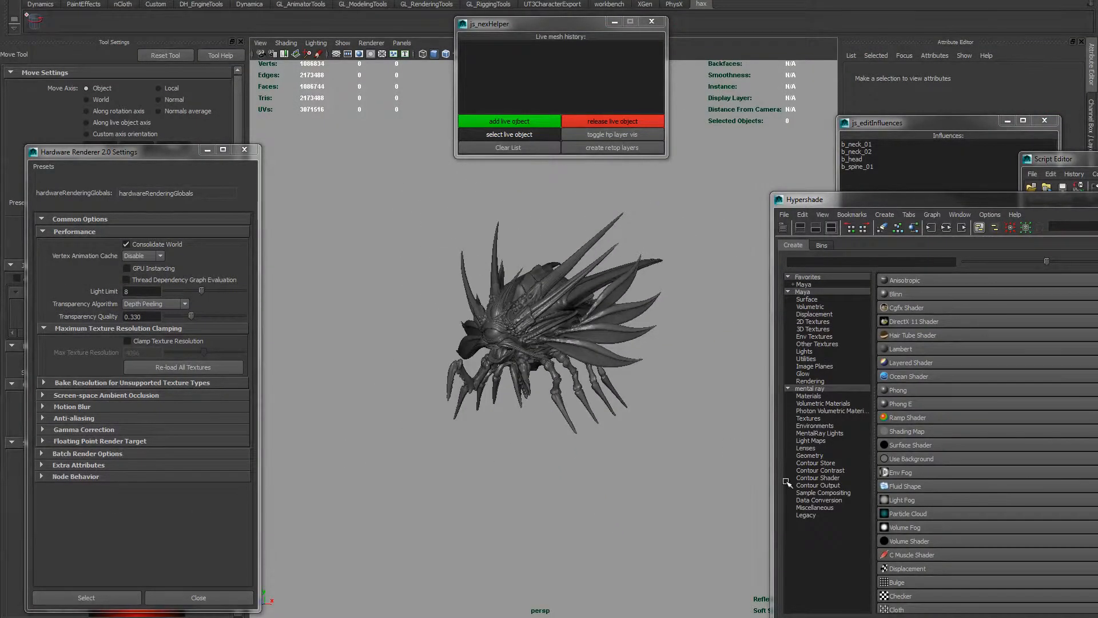
{"action": "key", "text": "ctrl+shift+a"}
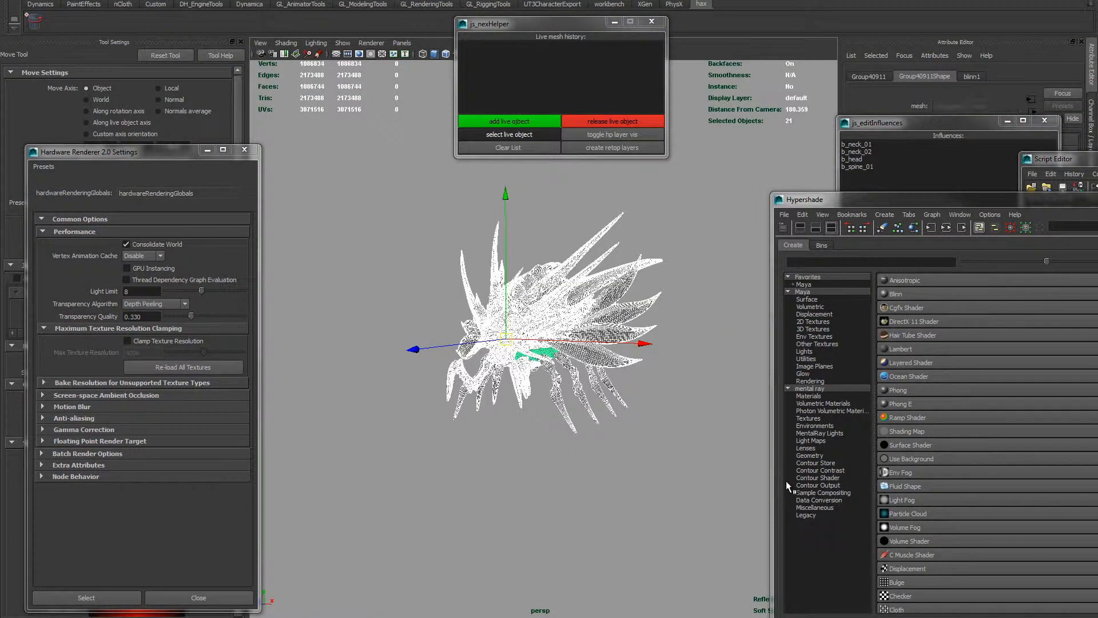
{"action": "key", "text": "Delete"}
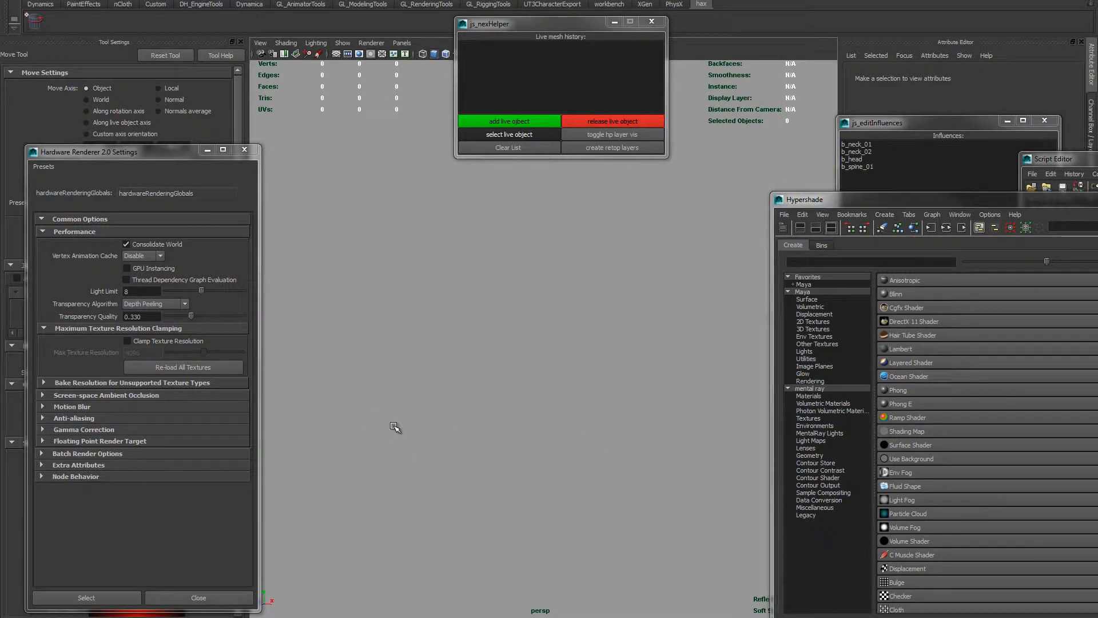
Start a new empty scene.
{"action": "left_click", "coordinate": [10, 1]}
{"action": "left_click", "coordinate": [11, 1]}
{"action": "left_click", "coordinate": [11, 1]}
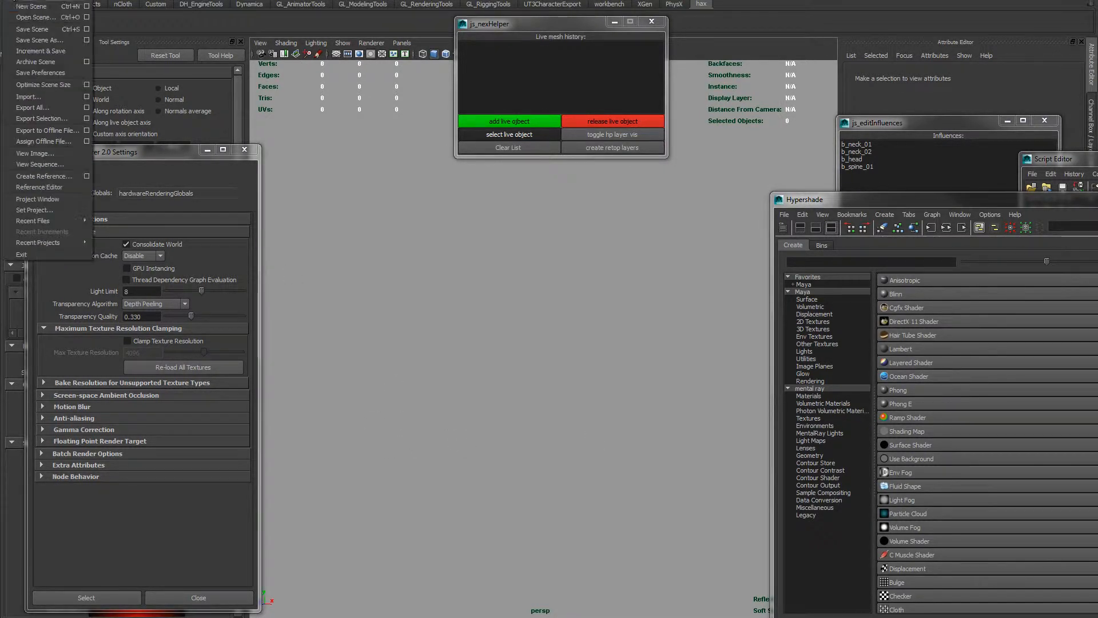
{"action": "left_click", "coordinate": [45, 10]}
{"action": "left_click", "coordinate": [537, 318]}
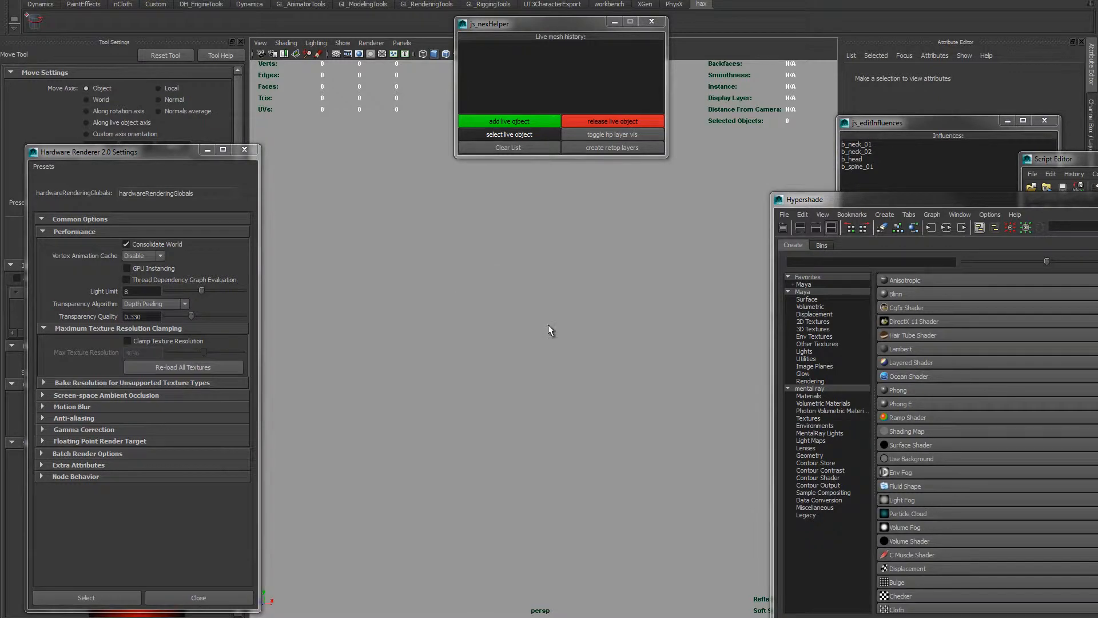
{"action": "key", "text": "alt+Tab"}
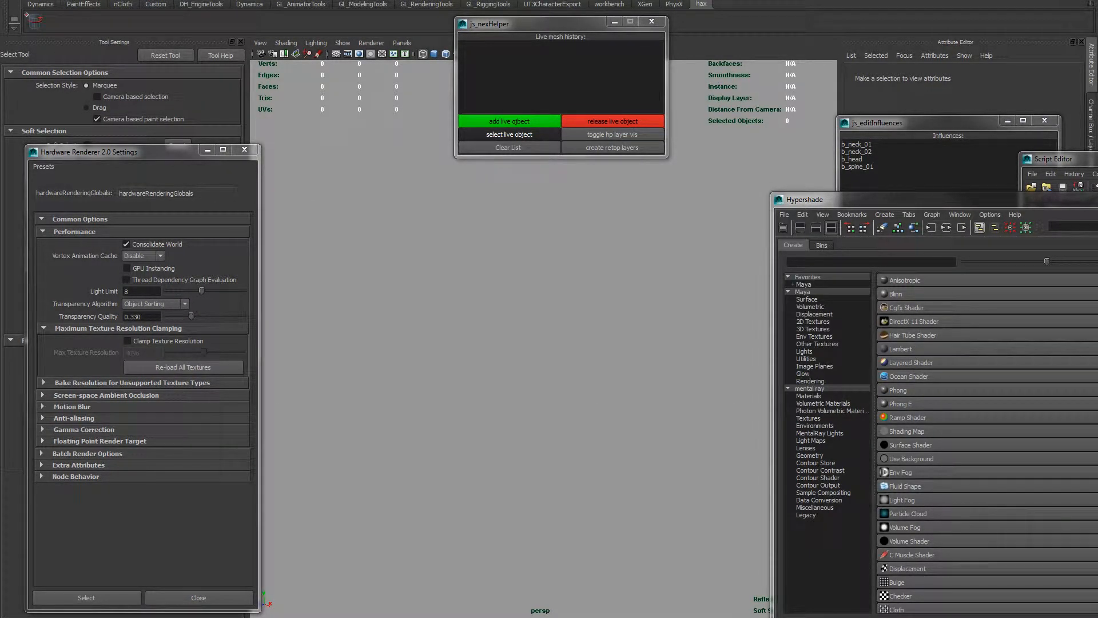
Switch to the flyGizzle folder and select the OBJ files for Legs_A, Wings_B, Wings_A, Wings_A1 and ChestBlades of dronrTest_Mid_01.
{"action": "key", "text": "alt+Tab"}
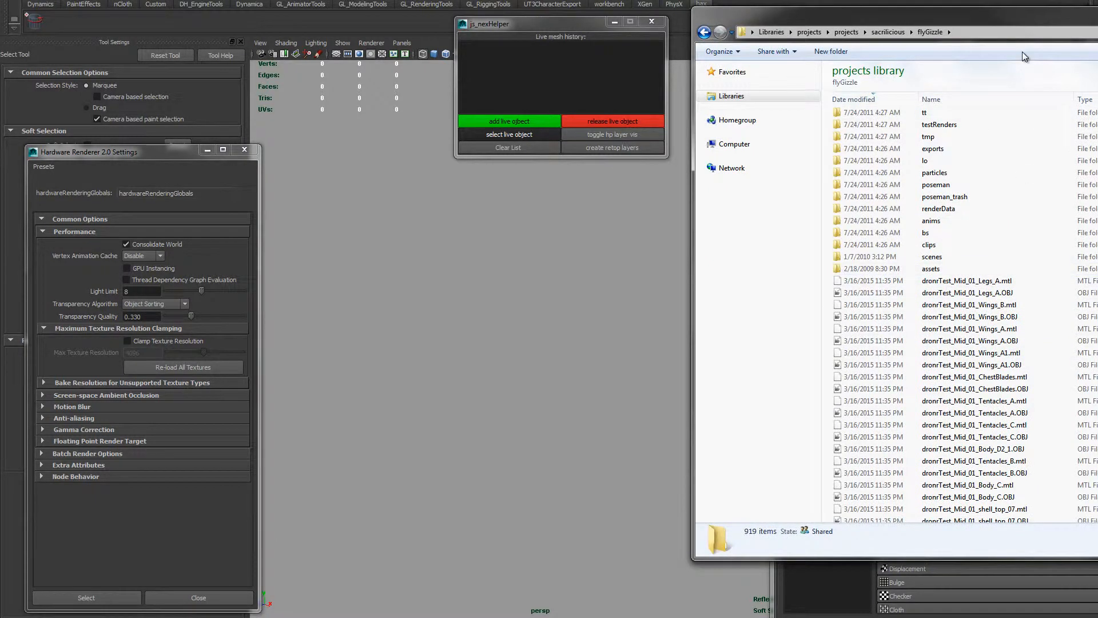
{"action": "left_click_drag", "start_coordinate": [990, 19], "coordinate": [899, 10]}
{"action": "left_click", "coordinate": [767, 284]}
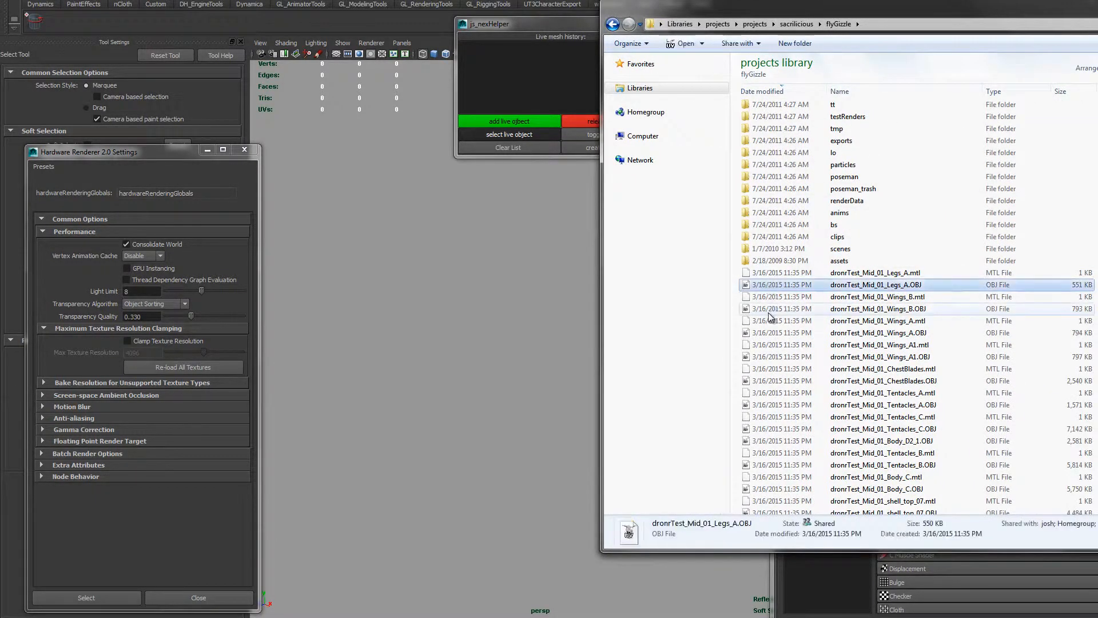
{"action": "left_click", "coordinate": [769, 309], "text": "ctrl"}
{"action": "left_click", "coordinate": [768, 333], "text": "ctrl"}
{"action": "left_click", "coordinate": [766, 357], "text": "ctrl"}
{"action": "left_click", "coordinate": [763, 381], "text": "ctrl"}
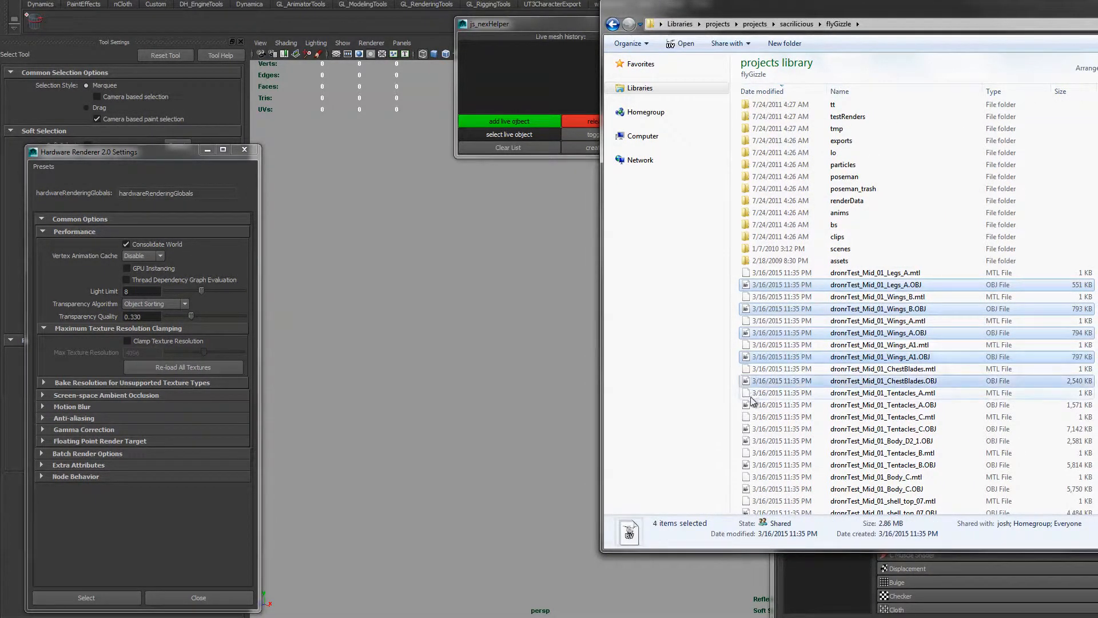
Add the Tentacles_A, Tentacles_C, Body_D2_1 and Tentacles_B OBJ files to the selection, leaving out the MTL files.
{"action": "left_click", "coordinate": [760, 405], "text": "ctrl"}
{"action": "left_click", "coordinate": [772, 429], "text": "ctrl"}
{"action": "left_click", "coordinate": [780, 453], "text": "ctrl"}
{"action": "scroll", "coordinate": [784, 416], "scroll_direction": "down", "scroll_amount": 2}
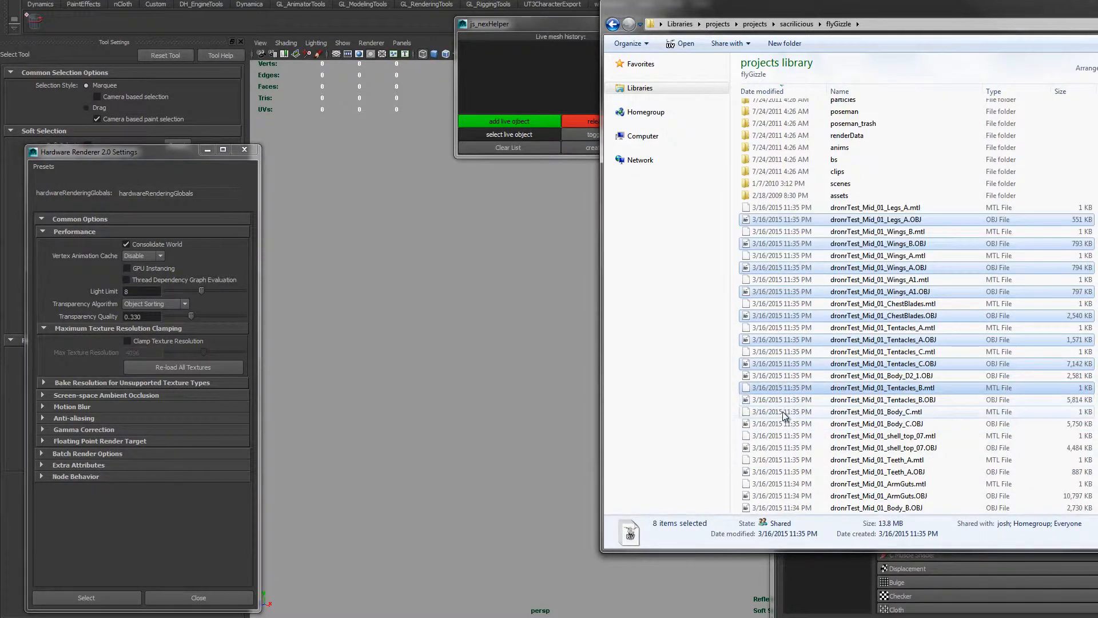
{"action": "left_click", "coordinate": [754, 375], "text": "ctrl"}
{"action": "left_click", "coordinate": [755, 387], "text": "ctrl"}
{"action": "left_click", "coordinate": [756, 399], "text": "ctrl"}
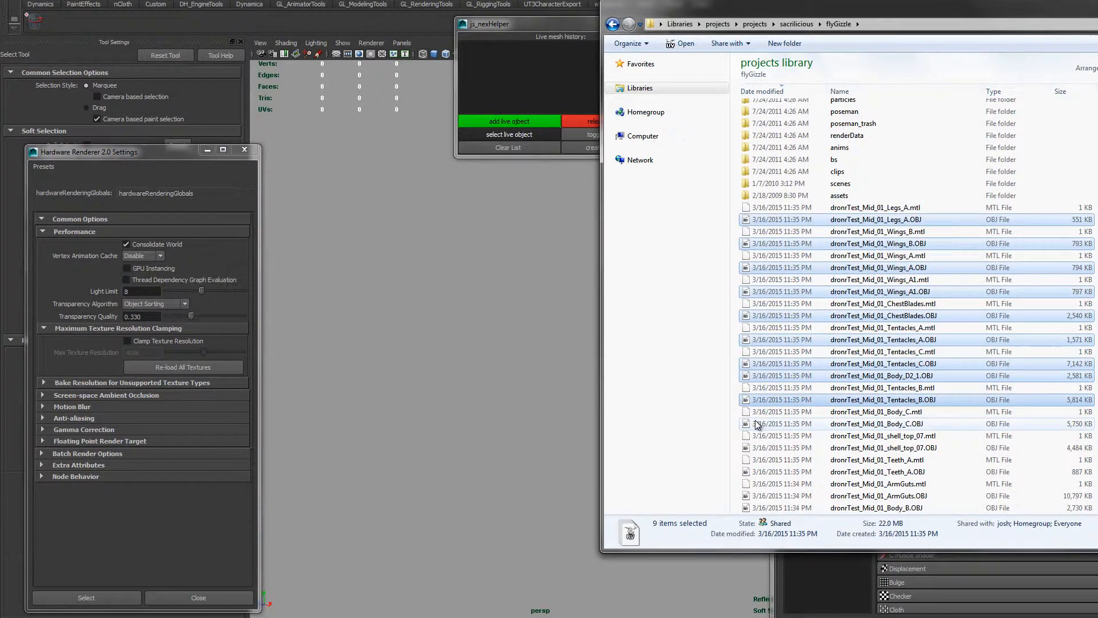
Add the Body_C, shell_top_07 and Teeth_A OBJ files to the selection.
{"action": "left_click", "coordinate": [758, 424], "text": "ctrl"}
{"action": "left_click", "coordinate": [757, 448], "text": "ctrl"}
{"action": "left_click", "coordinate": [755, 473], "text": "ctrl"}
{"action": "scroll", "coordinate": [827, 440], "scroll_direction": "down", "scroll_amount": 2}
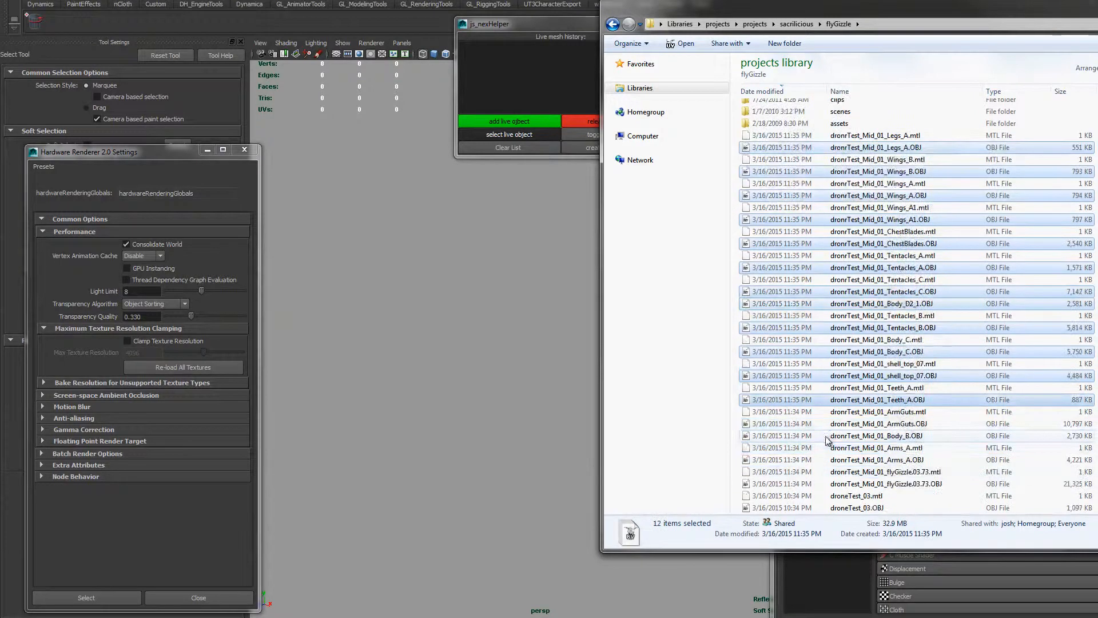
Add the ArmGuts, Body_B, Arms_A and flyGizzle.03.73 OBJ files to the selection and import all selected files into the Maya scene.
{"action": "scroll", "coordinate": [828, 440], "scroll_direction": "down", "scroll_amount": 1}
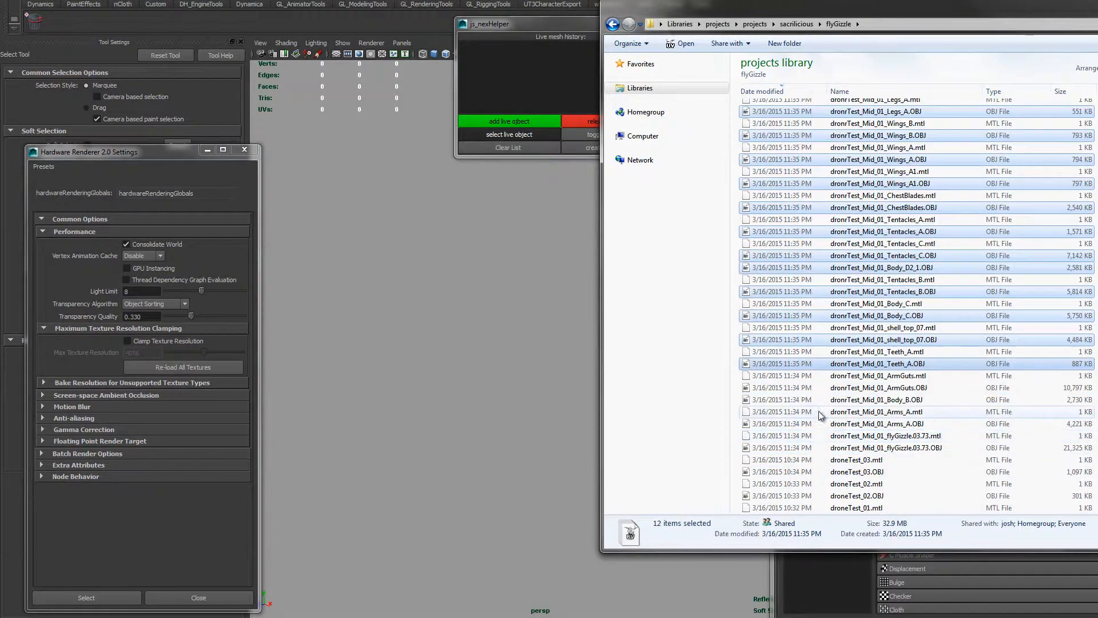
{"action": "left_click", "coordinate": [771, 389], "text": "ctrl"}
{"action": "left_click", "coordinate": [762, 400], "text": "ctrl"}
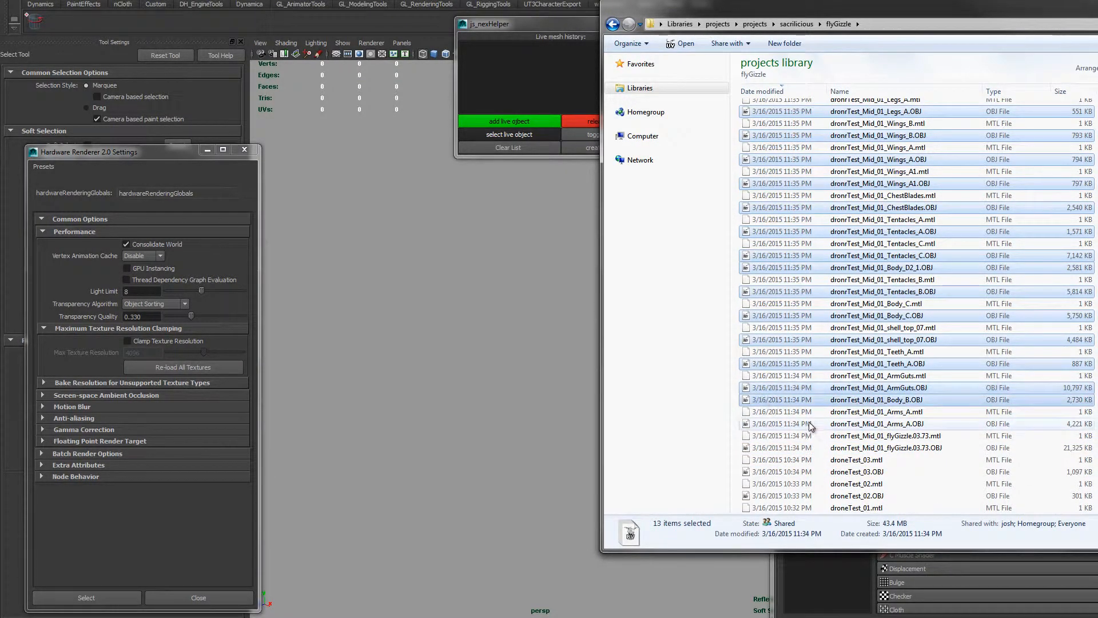
{"action": "left_click", "coordinate": [807, 424], "text": "ctrl"}
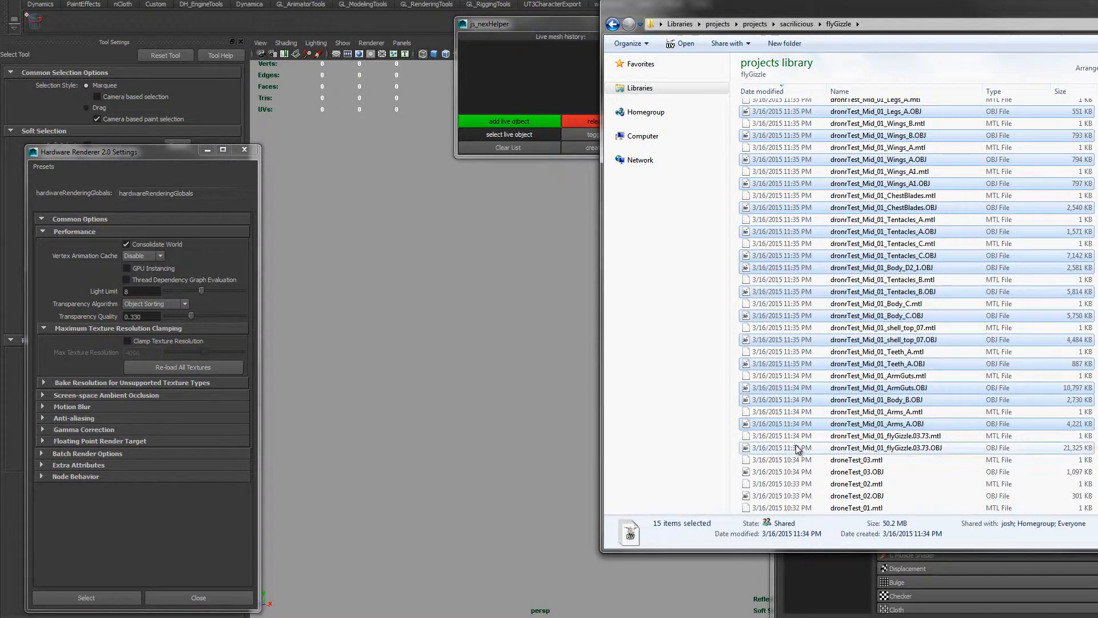
{"action": "left_click", "coordinate": [801, 448], "text": "ctrl"}
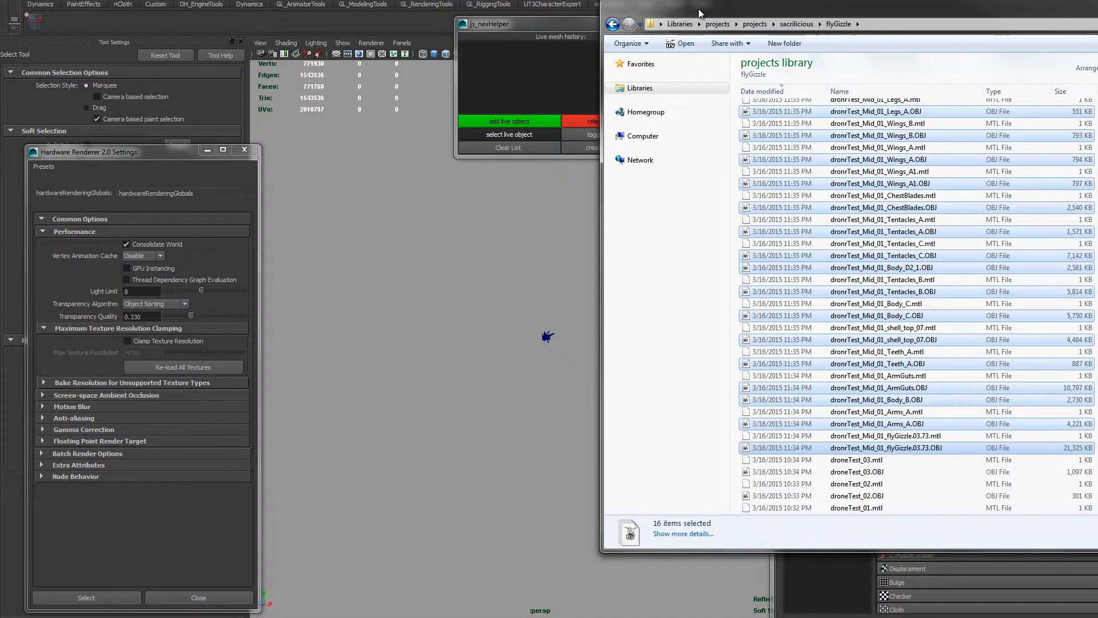
{"action": "left_click_drag", "start_coordinate": [682, 9], "coordinate": [939, 26]}
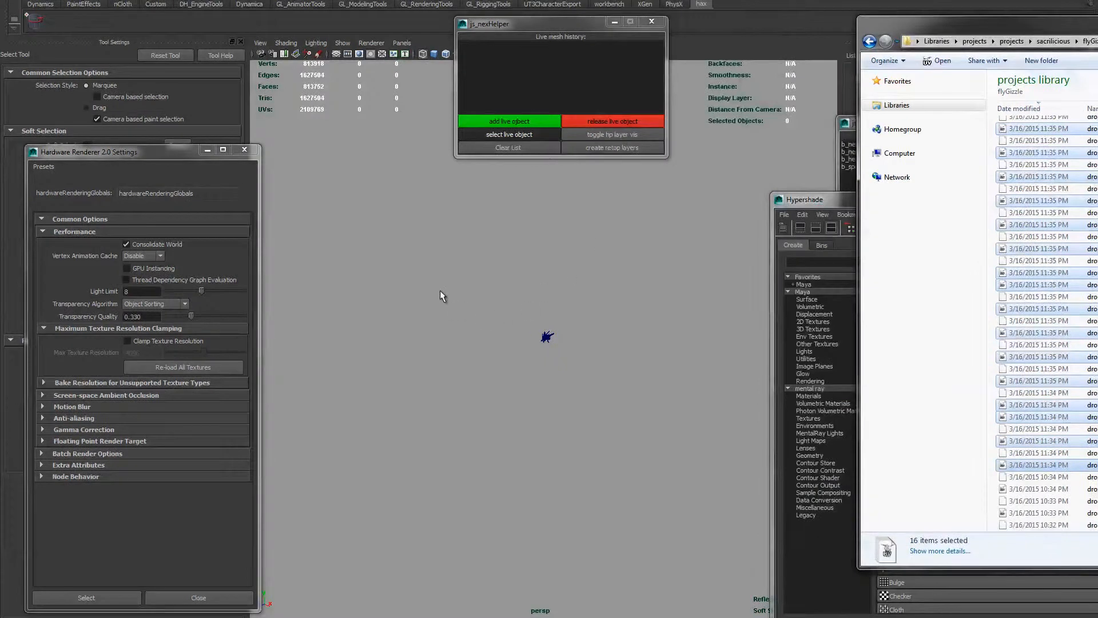
Frame the imported creature in the perspective view, deselect it and display it smooth shaded.
{"action": "scroll", "coordinate": [503, 439], "scroll_direction": "up", "scroll_amount": 6}
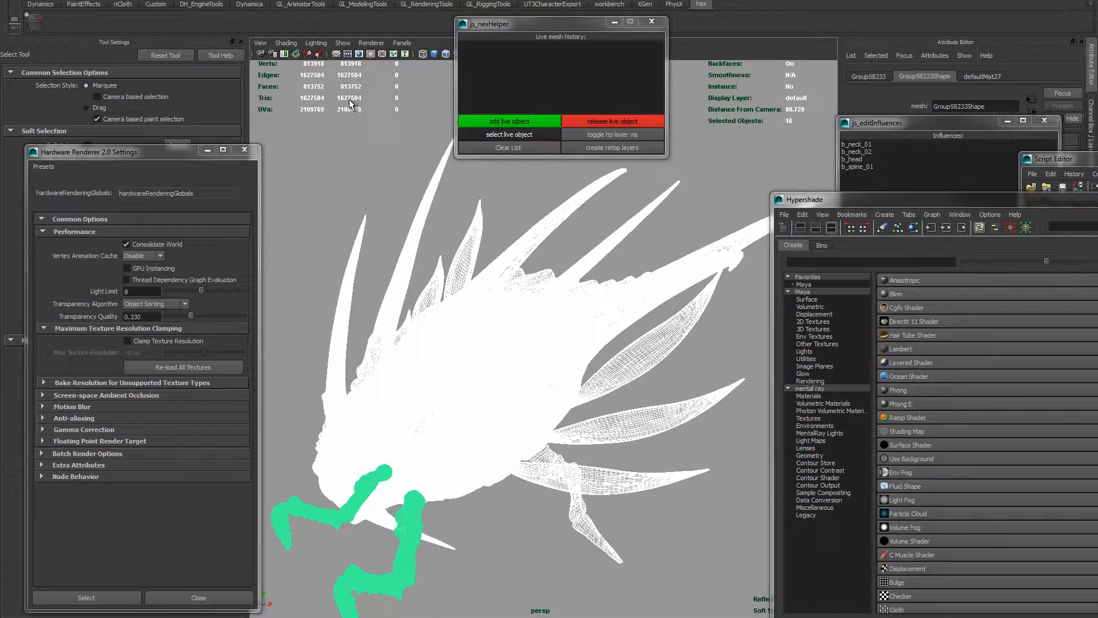
{"action": "scroll", "coordinate": [352, 277], "scroll_direction": "down", "scroll_amount": 2}
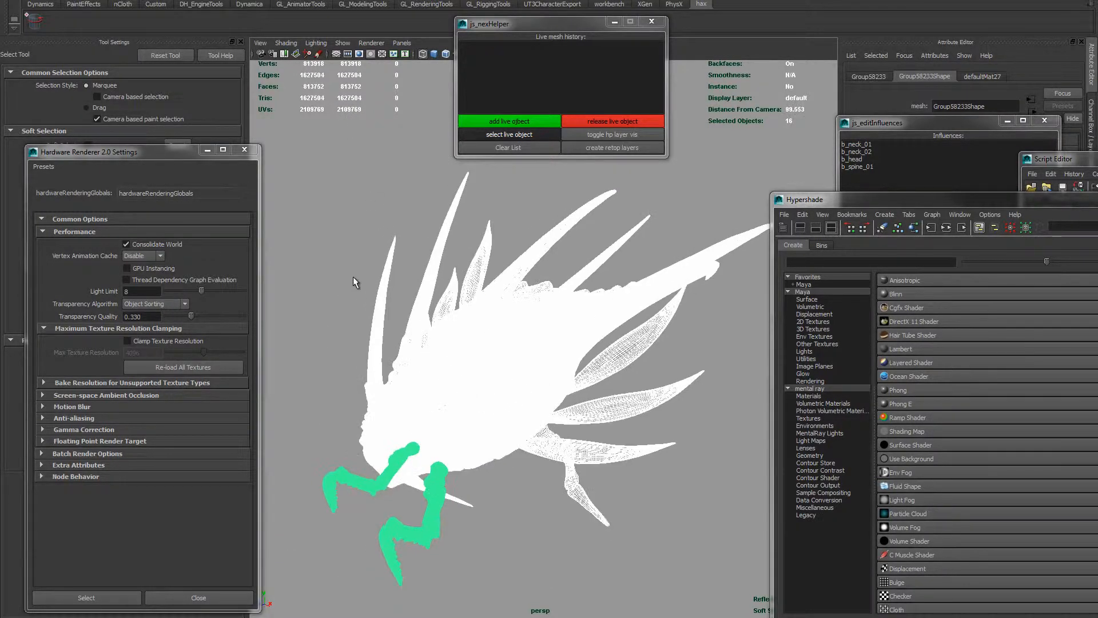
{"action": "left_click", "coordinate": [352, 276]}
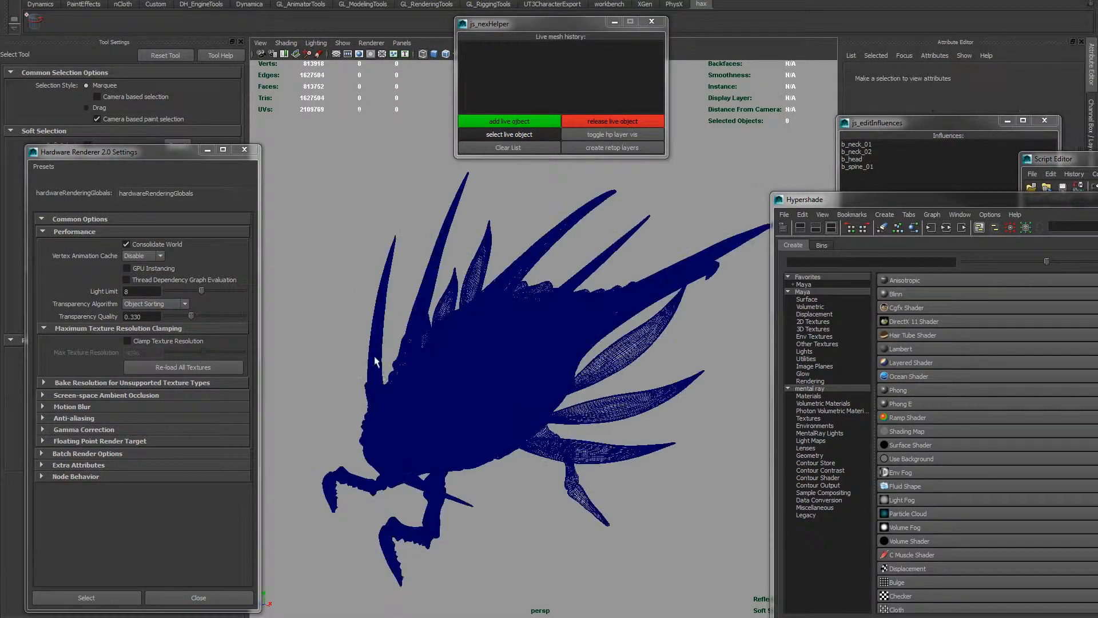
{"action": "left_click_drag", "start_coordinate": [352, 276], "coordinate": [472, 432], "text": "alt"}
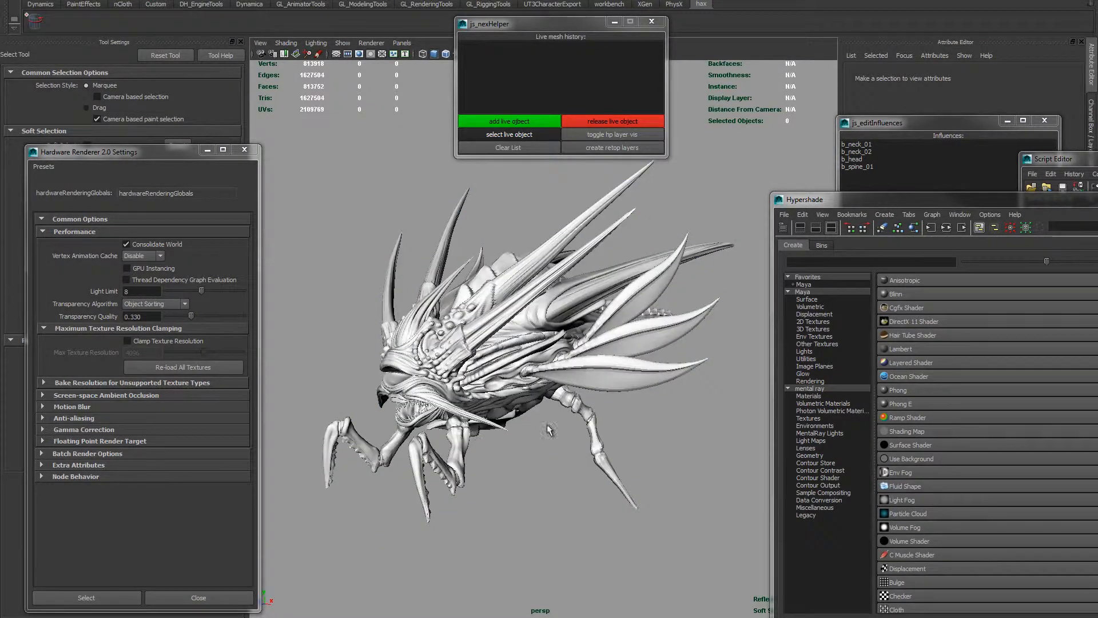
{"action": "mouse_move", "coordinate": [515, 471]}
{"action": "left_mouse_down", "text": "alt"}
{"action": "mouse_move", "coordinate": [544, 476]}
{"action": "mouse_move", "coordinate": [523, 436]}
{"action": "mouse_move", "coordinate": [474, 421]}
{"action": "mouse_move", "coordinate": [592, 432]}
{"action": "mouse_move", "coordinate": [544, 477]}
{"action": "left_mouse_up", "text": "alt"}
Show the Hypershade materials as smaller swatches and delete all the imported defaultMat materials.
{"action": "left_click_drag", "start_coordinate": [1097, 199], "coordinate": [927, 71]}
{"action": "scroll", "coordinate": [909, 252], "scroll_direction": "down", "scroll_amount": 5}
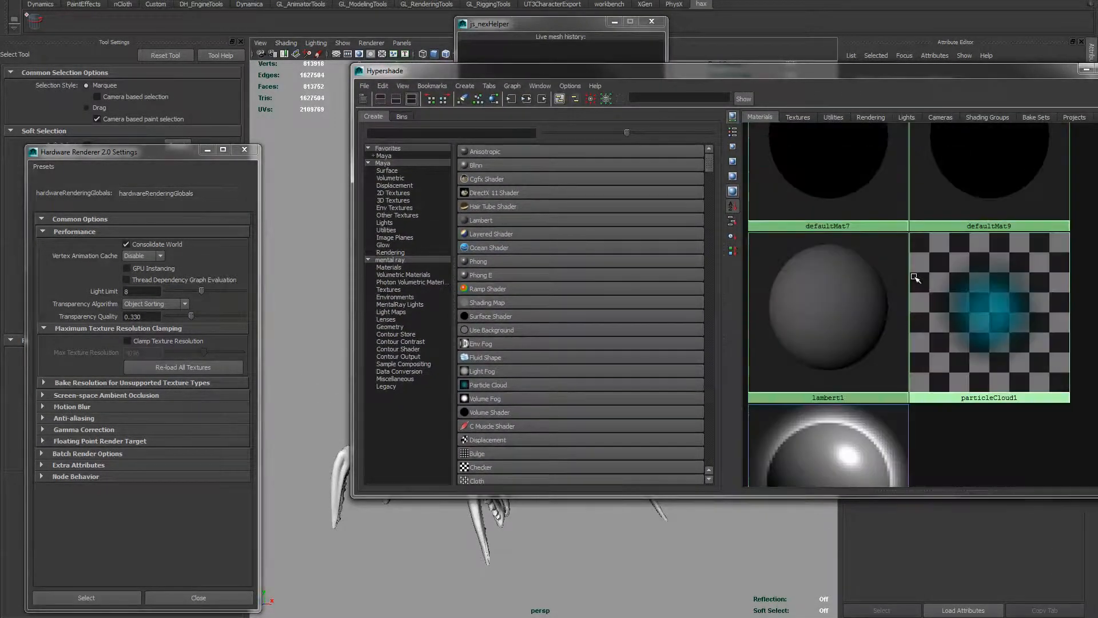
{"action": "scroll", "coordinate": [975, 286], "scroll_direction": "down", "scroll_amount": 1}
{"action": "scroll", "coordinate": [975, 286], "scroll_direction": "up", "scroll_amount": 1}
{"action": "left_click", "coordinate": [732, 177]}
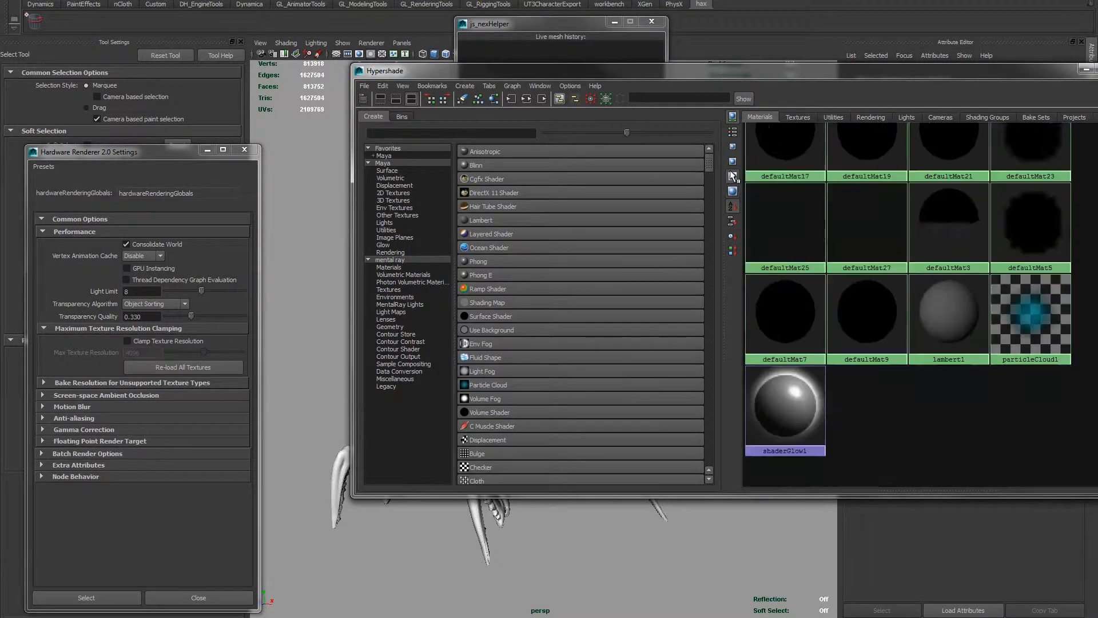
{"action": "left_click", "coordinate": [732, 162]}
{"action": "left_click_drag", "start_coordinate": [765, 252], "coordinate": [938, 142]}
{"action": "key", "text": "Delete"}
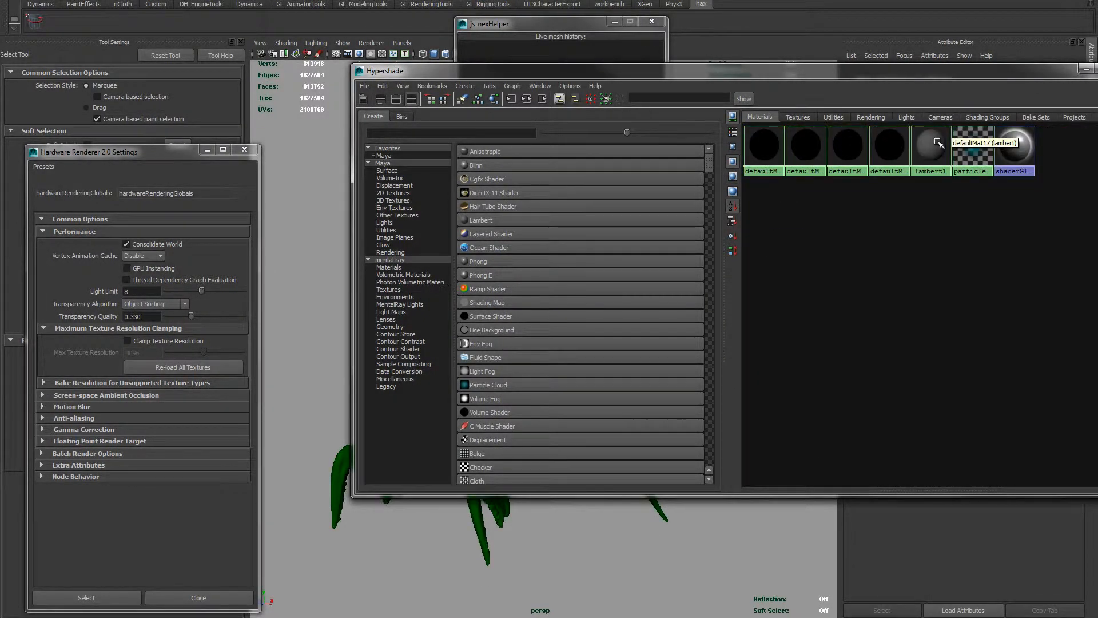
{"action": "left_click_drag", "start_coordinate": [765, 204], "coordinate": [897, 144]}
{"action": "key", "text": "Delete"}
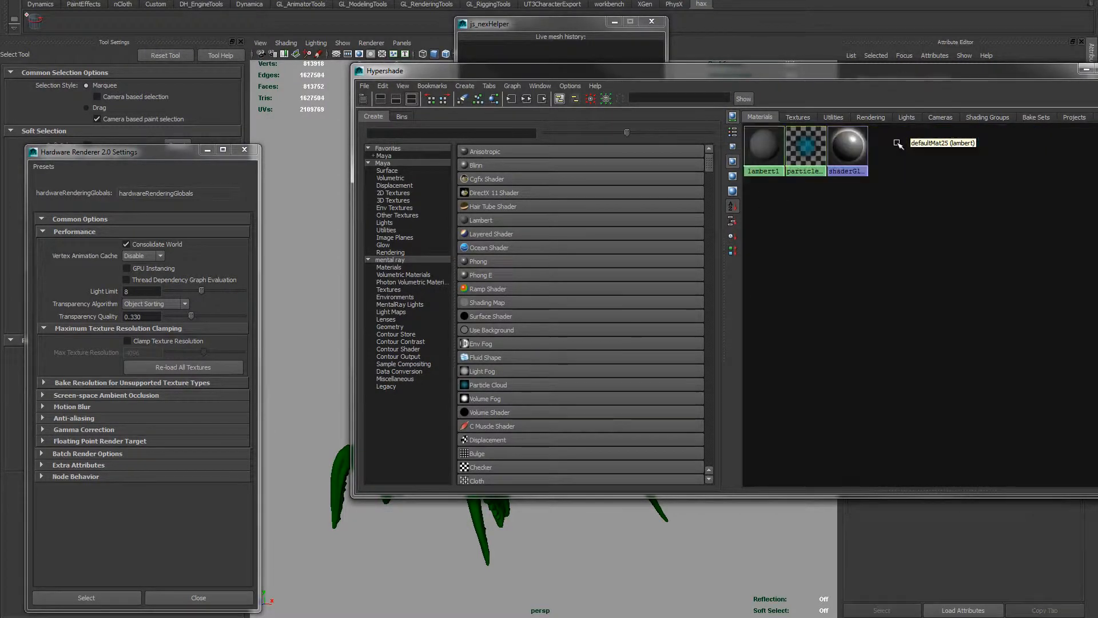
Create a Blinn material, assign it to all the creature meshes and deselect them.
{"action": "left_click", "coordinate": [465, 166]}
{"action": "left_click_drag", "start_coordinate": [526, 77], "coordinate": [890, 81]}
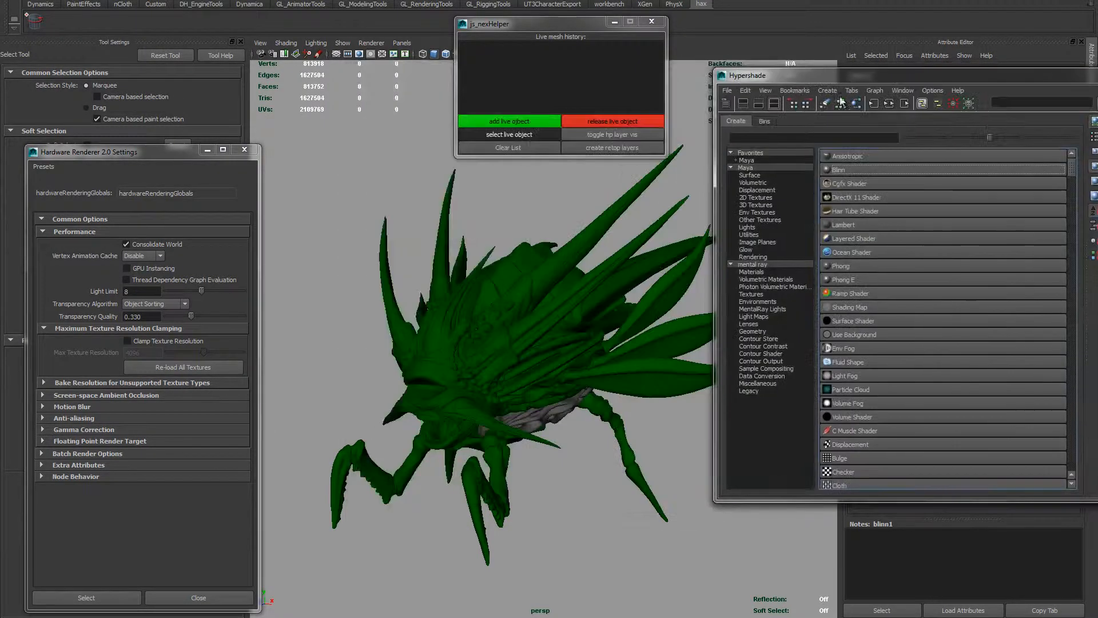
{"action": "left_click_drag", "start_coordinate": [458, 298], "coordinate": [747, 527], "text": "alt"}
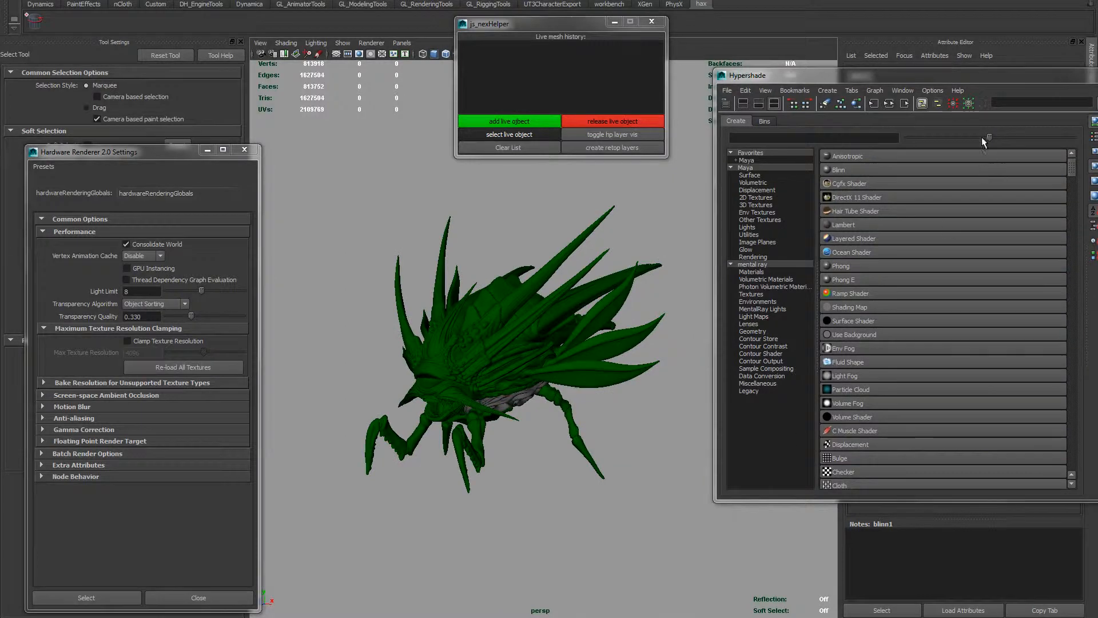
{"action": "left_click_drag", "start_coordinate": [943, 78], "coordinate": [805, 82]}
{"action": "right_click_drag", "start_coordinate": [970, 165], "coordinate": [975, 12]}
{"action": "middle_click_drag", "start_coordinate": [421, 386], "coordinate": [372, 380], "text": "alt"}
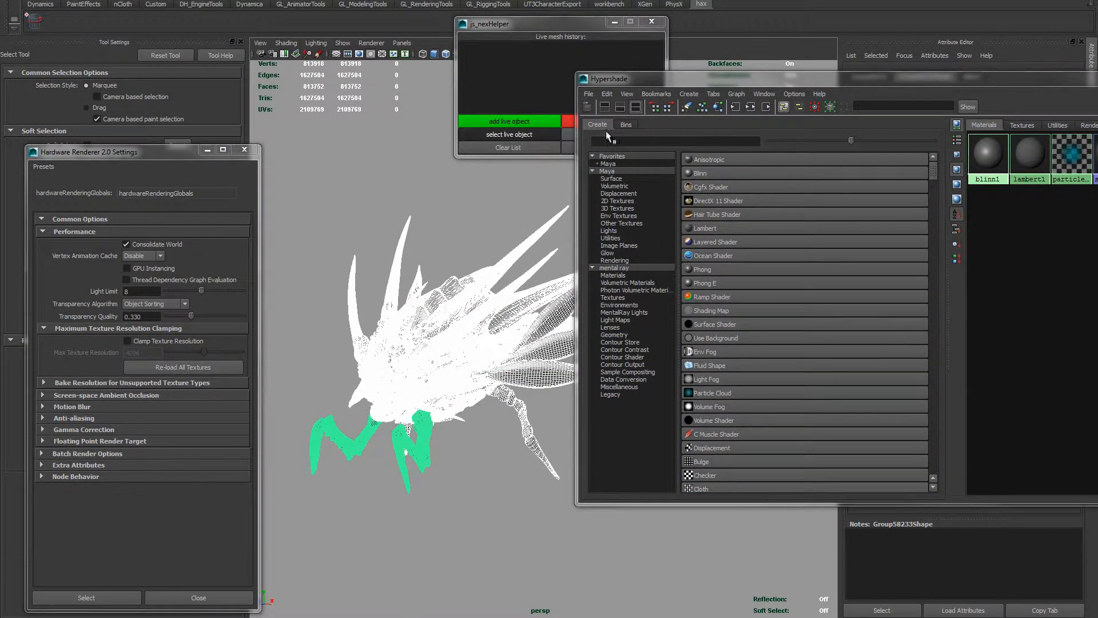
{"action": "left_click", "coordinate": [381, 292]}
{"action": "right_click_drag", "start_coordinate": [432, 377], "coordinate": [474, 377], "text": "alt"}
{"action": "left_click_drag", "start_coordinate": [475, 377], "coordinate": [498, 385], "text": "alt"}
Select the blinn1 material and reposition the Hypershade window beside the creature.
{"action": "left_click_drag", "start_coordinate": [652, 81], "coordinate": [746, 81]}
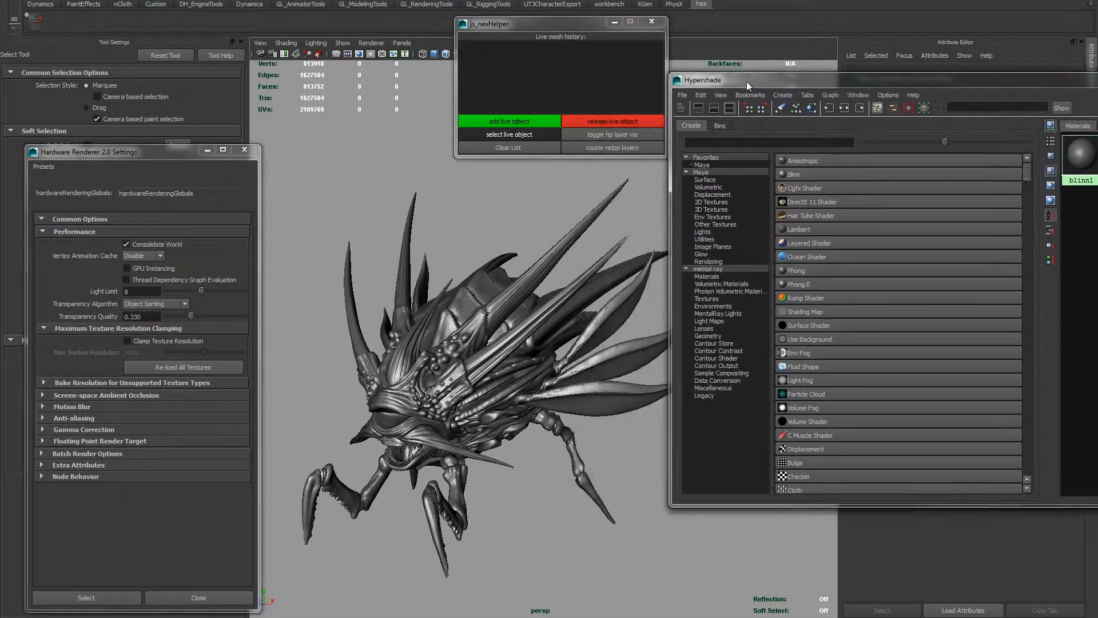
{"action": "left_click_drag", "start_coordinate": [910, 77], "coordinate": [898, 76]}
{"action": "left_click", "coordinate": [1066, 160]}
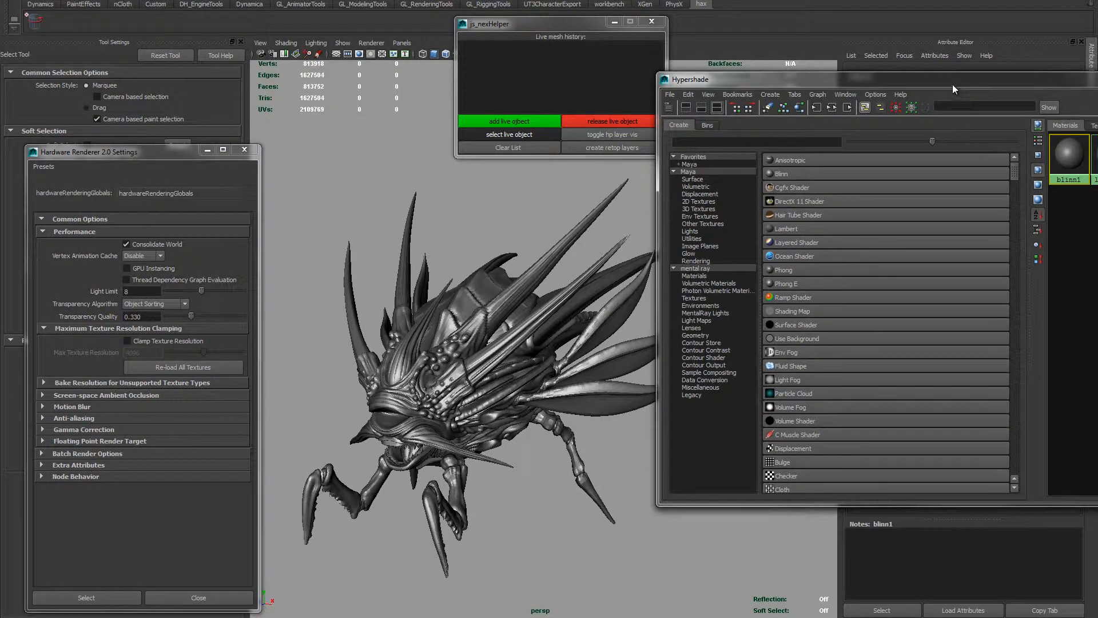
{"action": "left_click_drag", "start_coordinate": [953, 84], "coordinate": [852, 176]}
{"action": "left_click_drag", "start_coordinate": [1029, 176], "coordinate": [890, 157]}
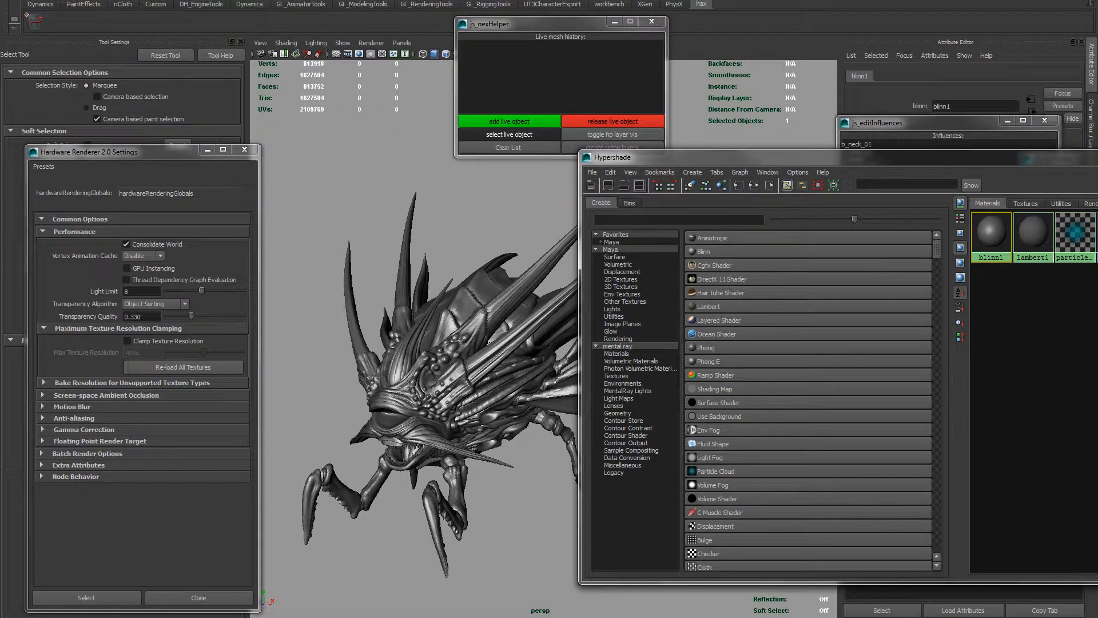
{"action": "key", "text": "ctrl+a"}
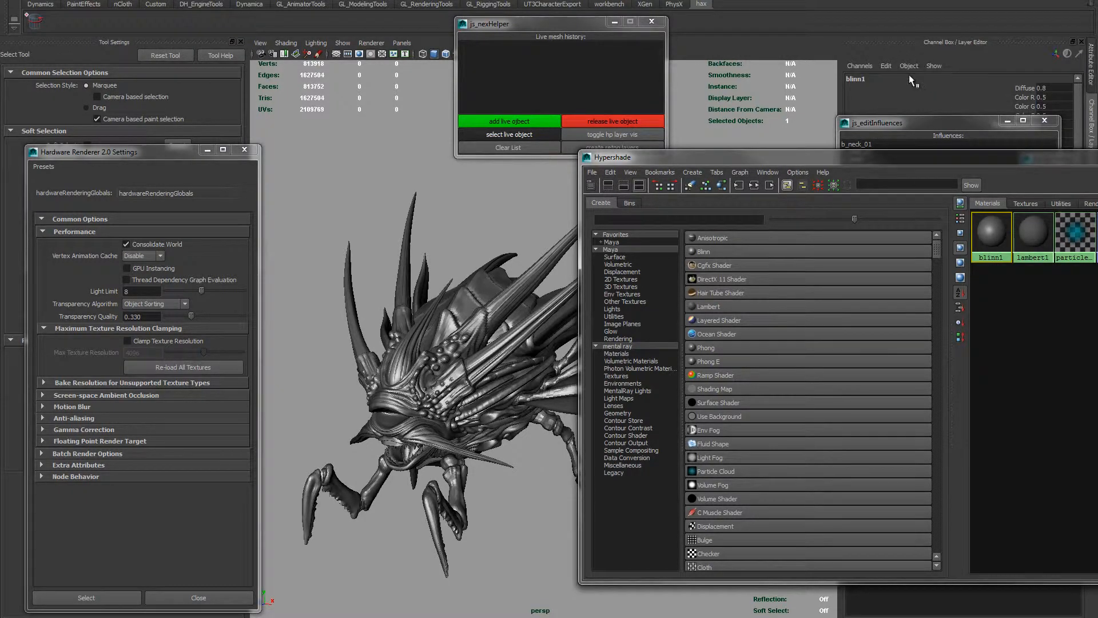
{"action": "left_click_drag", "start_coordinate": [923, 46], "coordinate": [877, 125]}
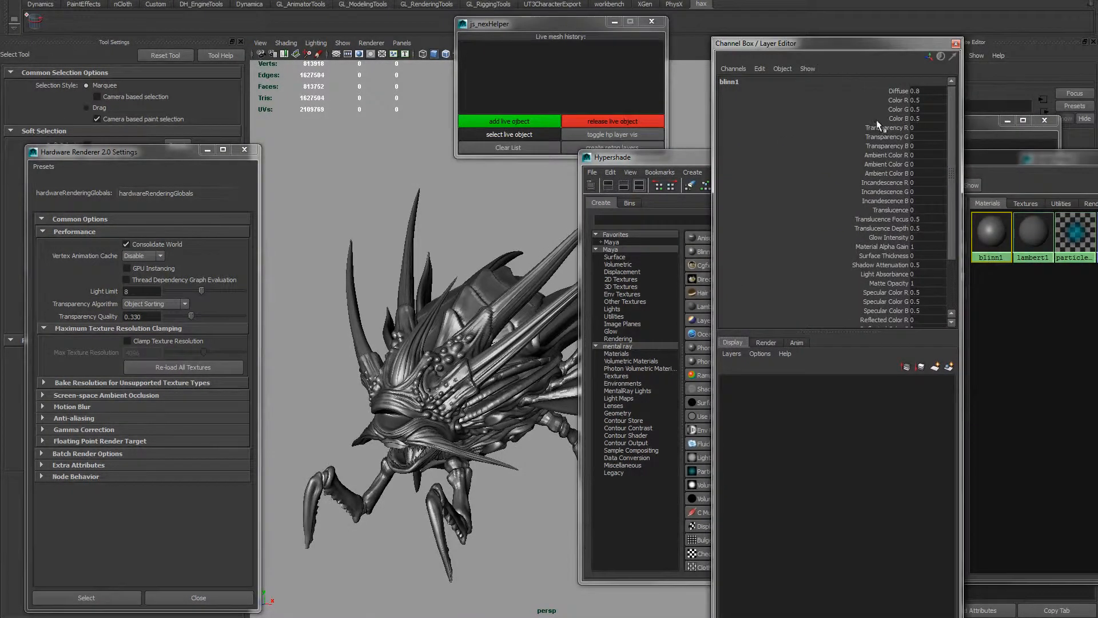
{"action": "left_click", "coordinate": [897, 128]}
{"action": "left_click_drag", "start_coordinate": [868, 40], "coordinate": [716, 39]}
{"action": "left_click", "coordinate": [967, 162]}
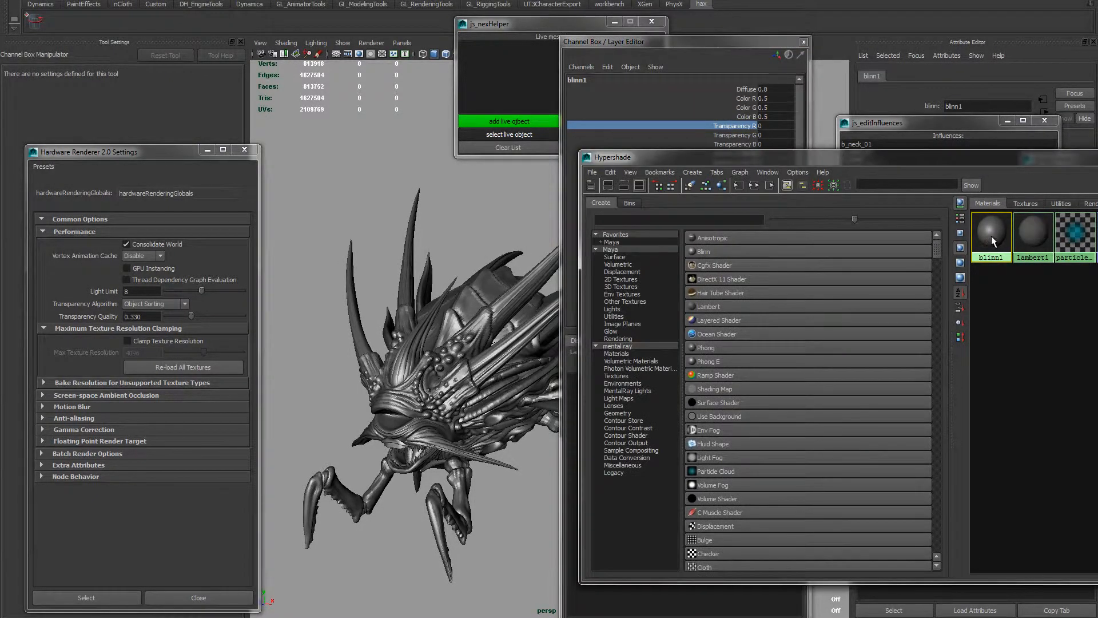
{"action": "middle_click", "coordinate": [380, 191]}
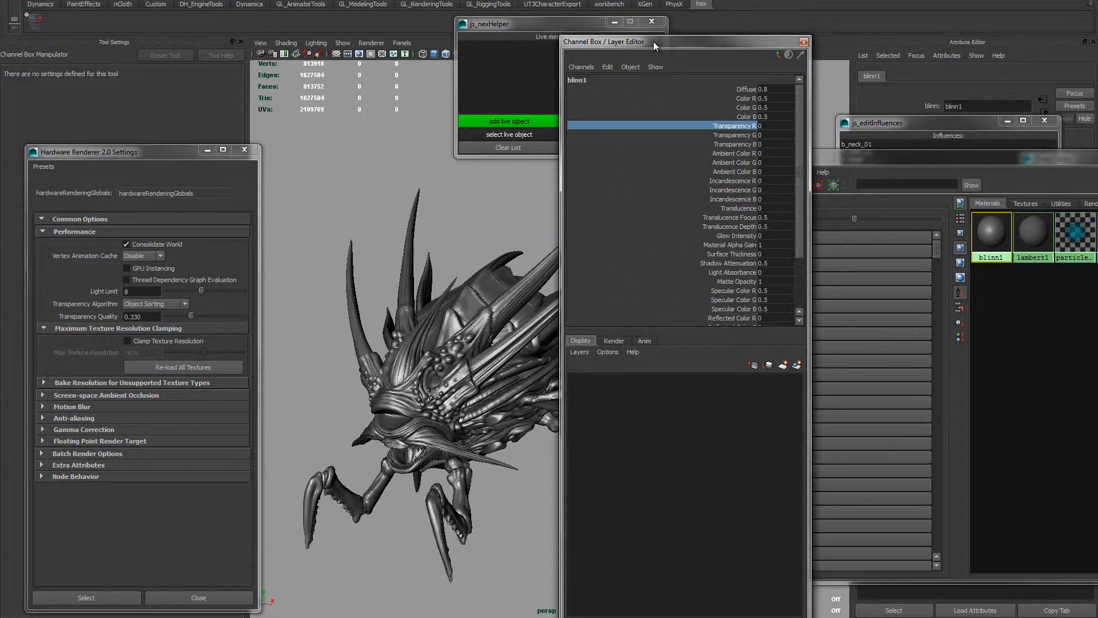
{"action": "left_click_drag", "start_coordinate": [654, 46], "coordinate": [914, 74]}
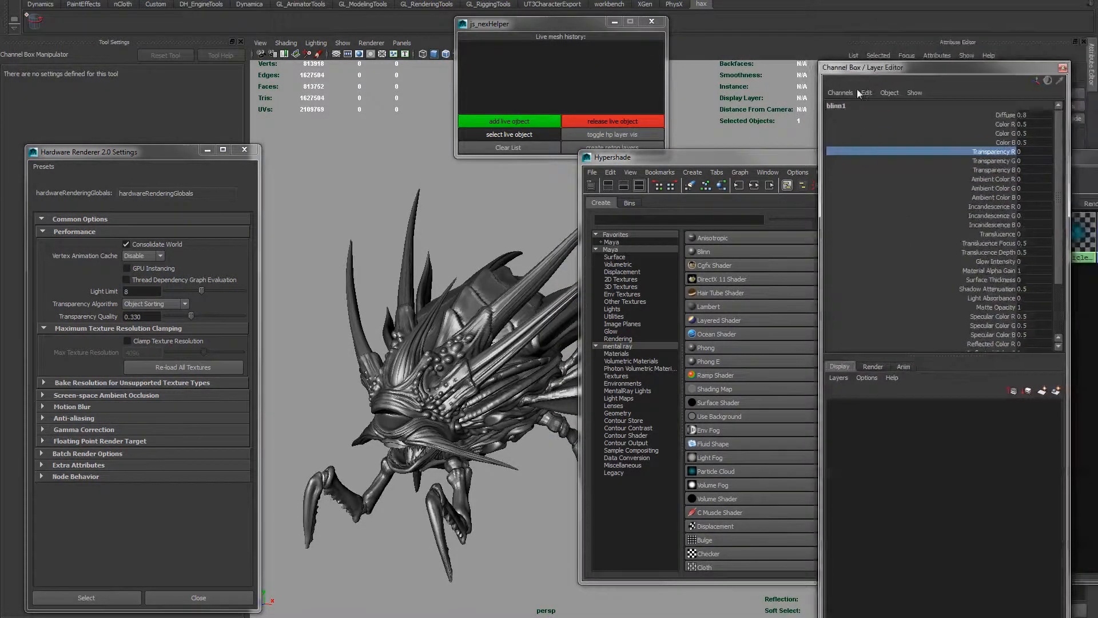
{"action": "left_click_drag", "start_coordinate": [856, 92], "coordinate": [931, 50]}
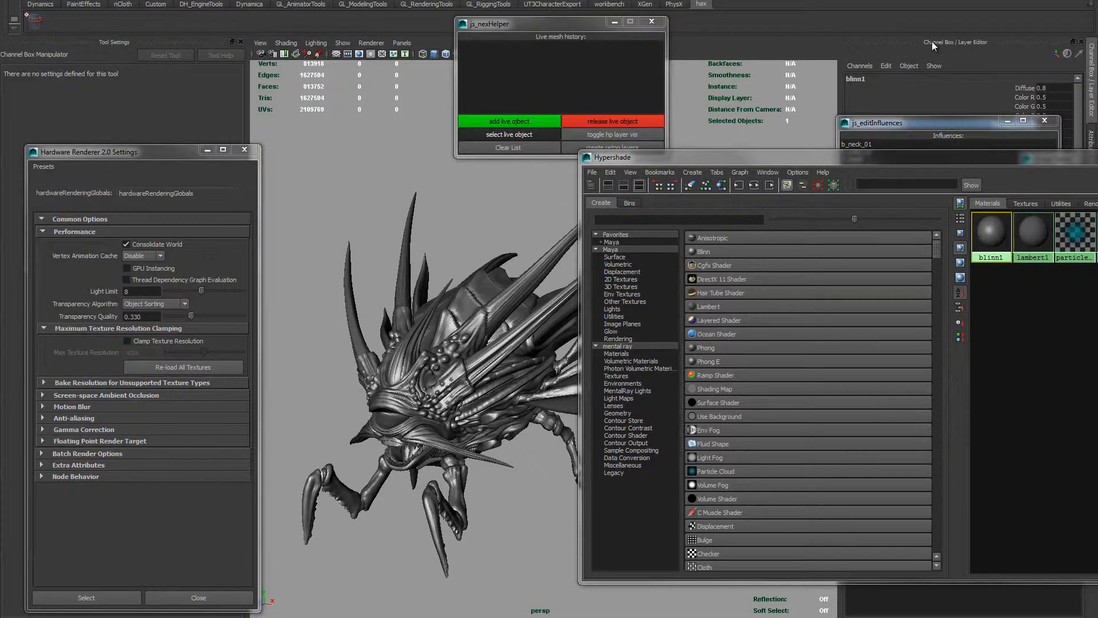
Undock the Attribute Editor beside the creature and raise the blinn1 material's transparency very slightly above black.
{"action": "left_click", "coordinate": [1090, 136]}
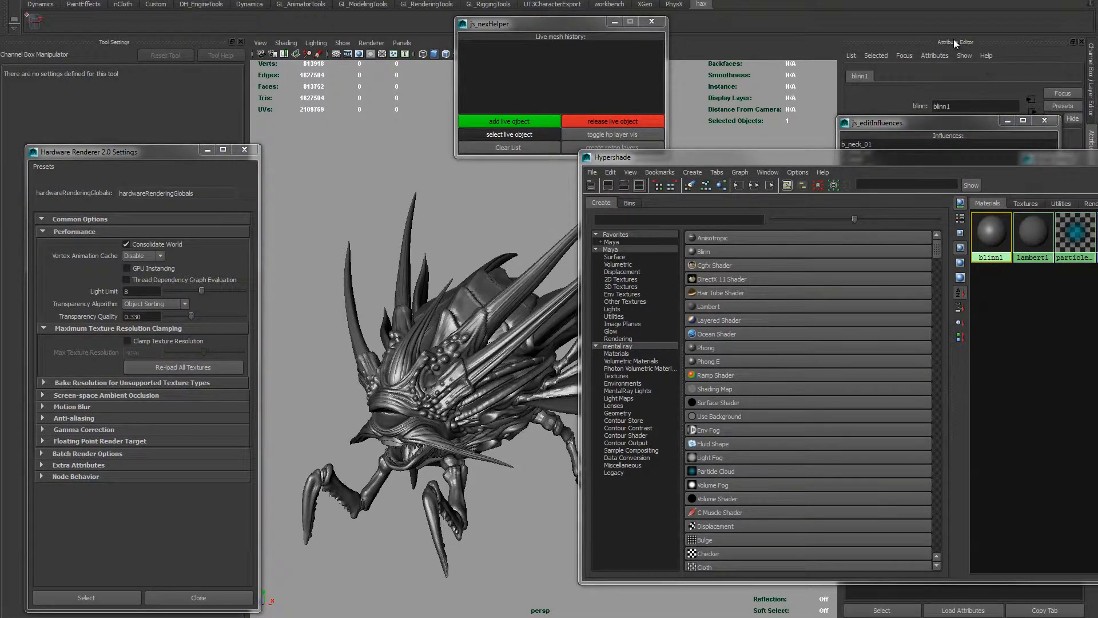
{"action": "left_click_drag", "start_coordinate": [952, 39], "coordinate": [778, 51]}
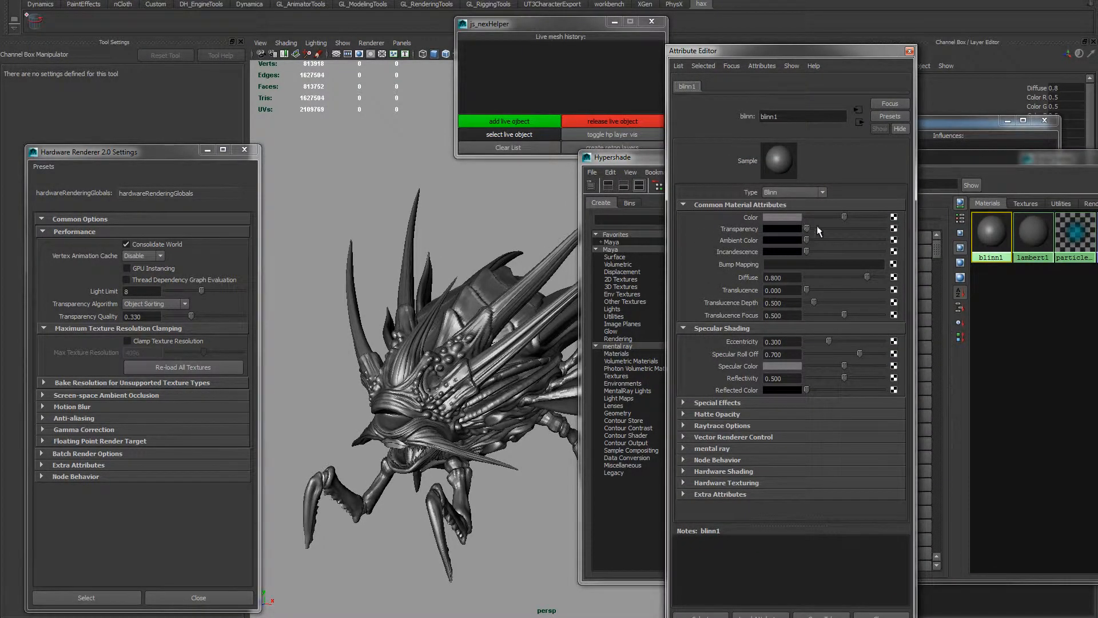
{"action": "mouse_move", "coordinate": [817, 226]}
{"action": "left_mouse_down"}
{"action": "mouse_move", "coordinate": [840, 226]}
{"action": "mouse_move", "coordinate": [759, 232]}
{"action": "mouse_move", "coordinate": [808, 229]}
{"action": "left_mouse_up"}
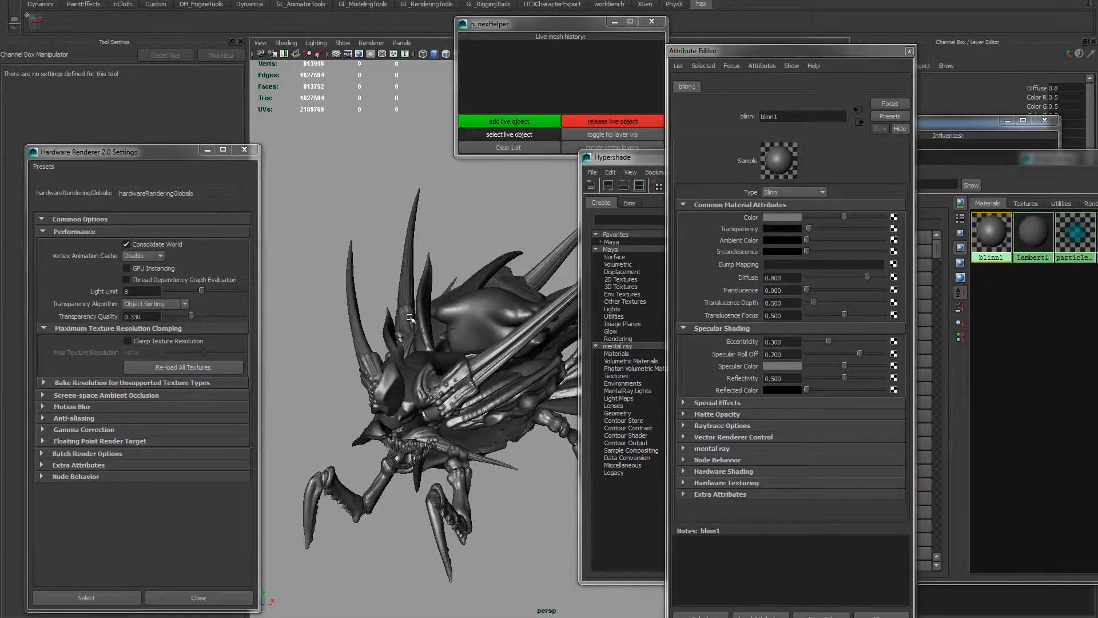
{"action": "left_click_drag", "start_coordinate": [384, 309], "coordinate": [417, 291], "text": "alt"}
{"action": "left_click_drag", "start_coordinate": [775, 50], "coordinate": [857, 53]}
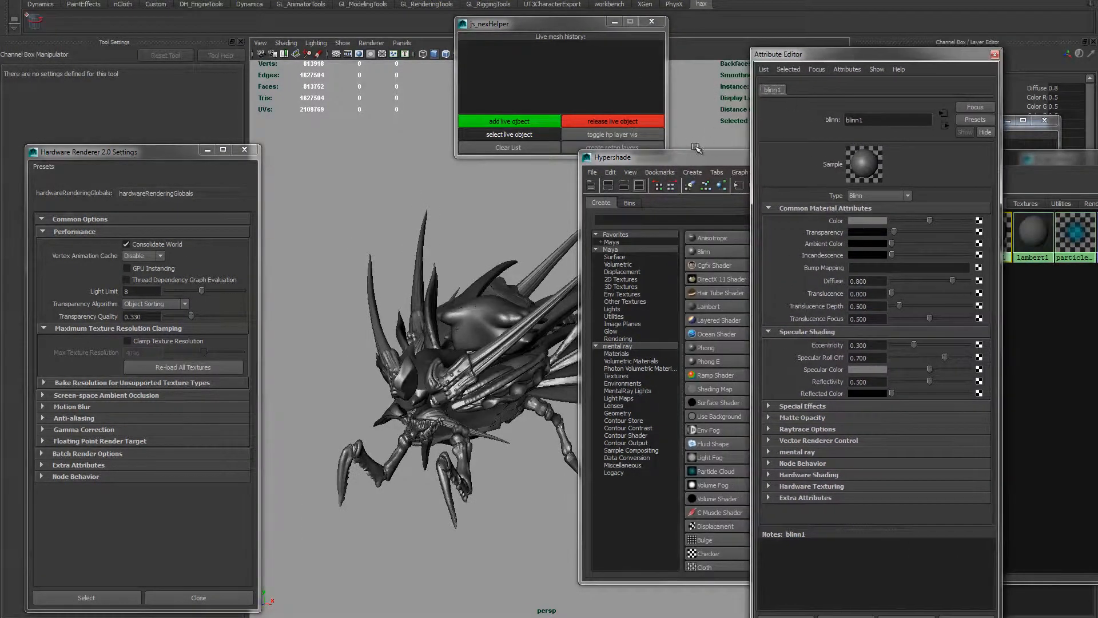
Move the Hypershade off the creature and select single meshes on its back and side to inspect them.
{"action": "left_click_drag", "start_coordinate": [737, 157], "coordinate": [837, 147]}
{"action": "left_click", "coordinate": [451, 329]}
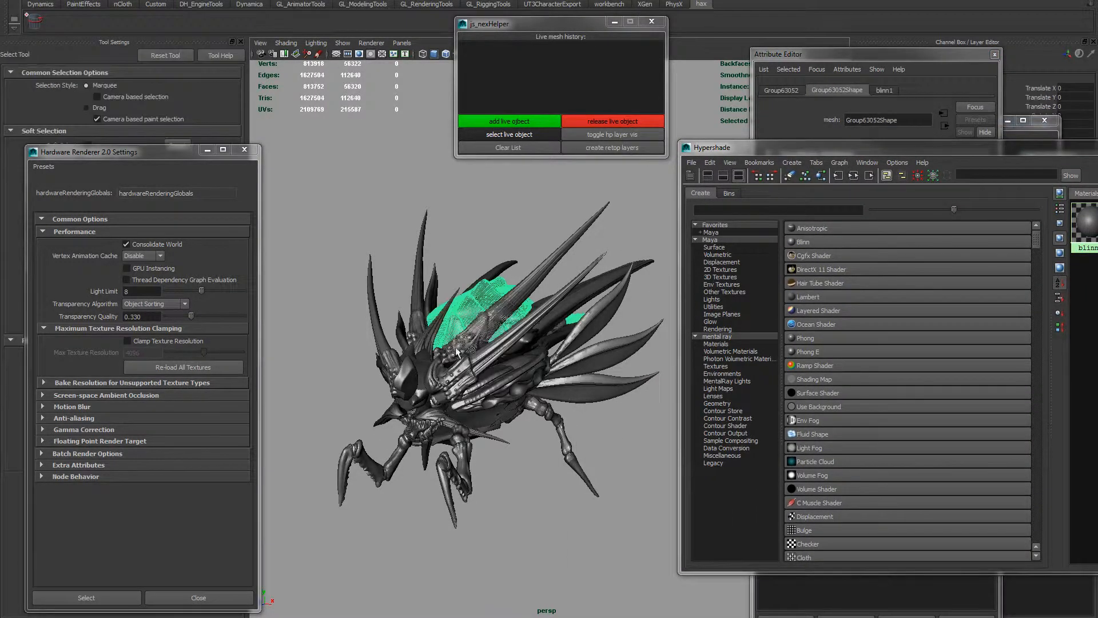
{"action": "left_click_drag", "start_coordinate": [476, 377], "coordinate": [448, 381], "text": "alt"}
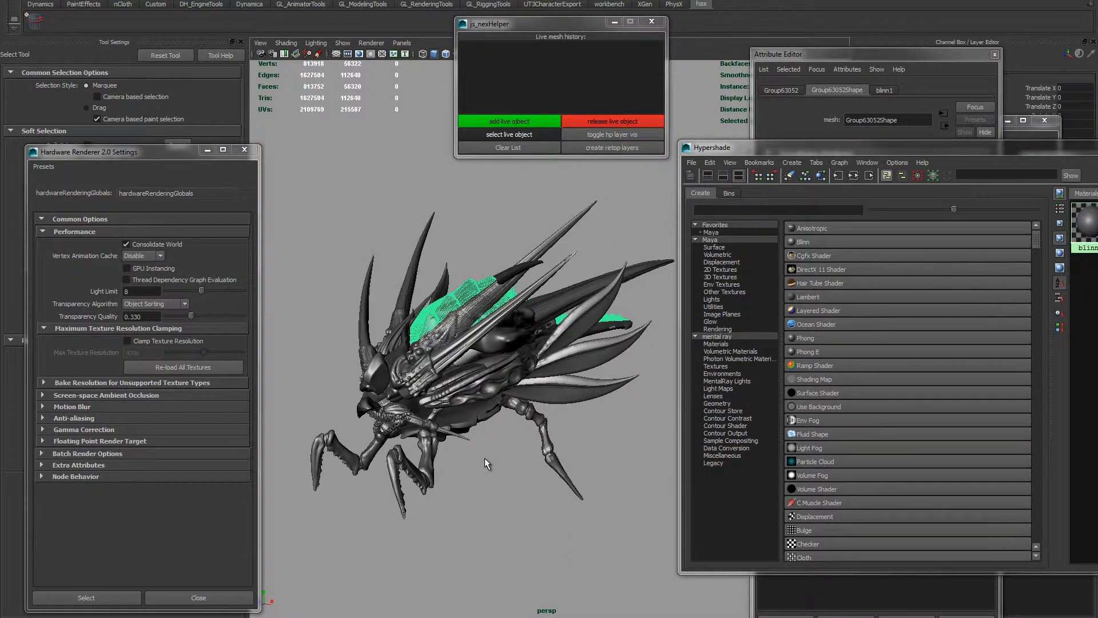
{"action": "left_click", "coordinate": [470, 377]}
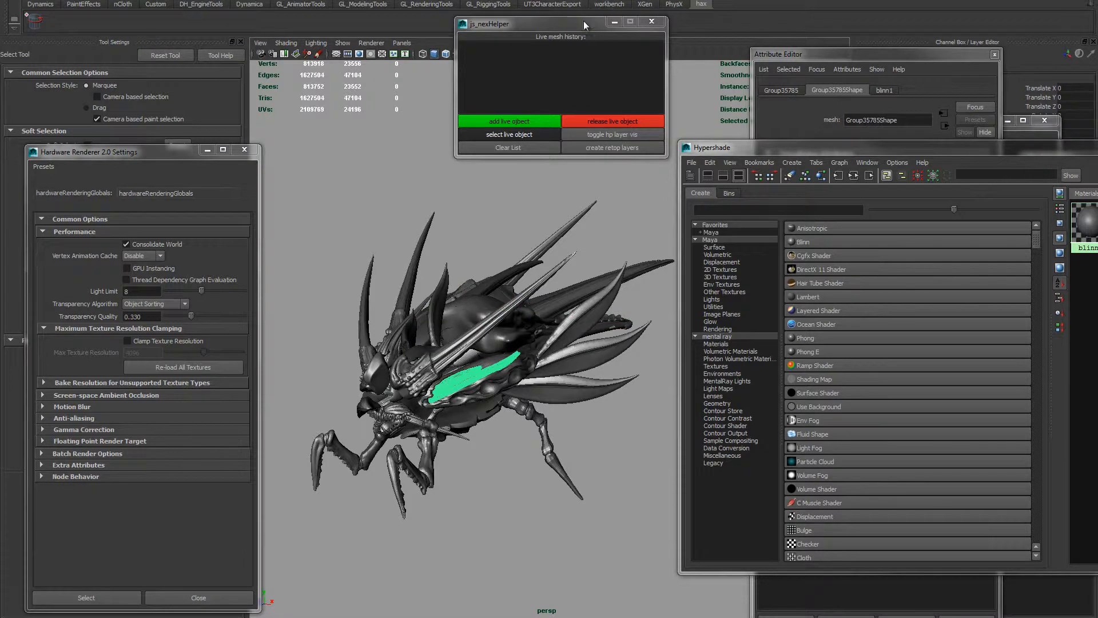
Reposition the js_nexHelper window above the creature and shorten it slightly.
{"action": "left_click_drag", "start_coordinate": [583, 22], "coordinate": [570, 40]}
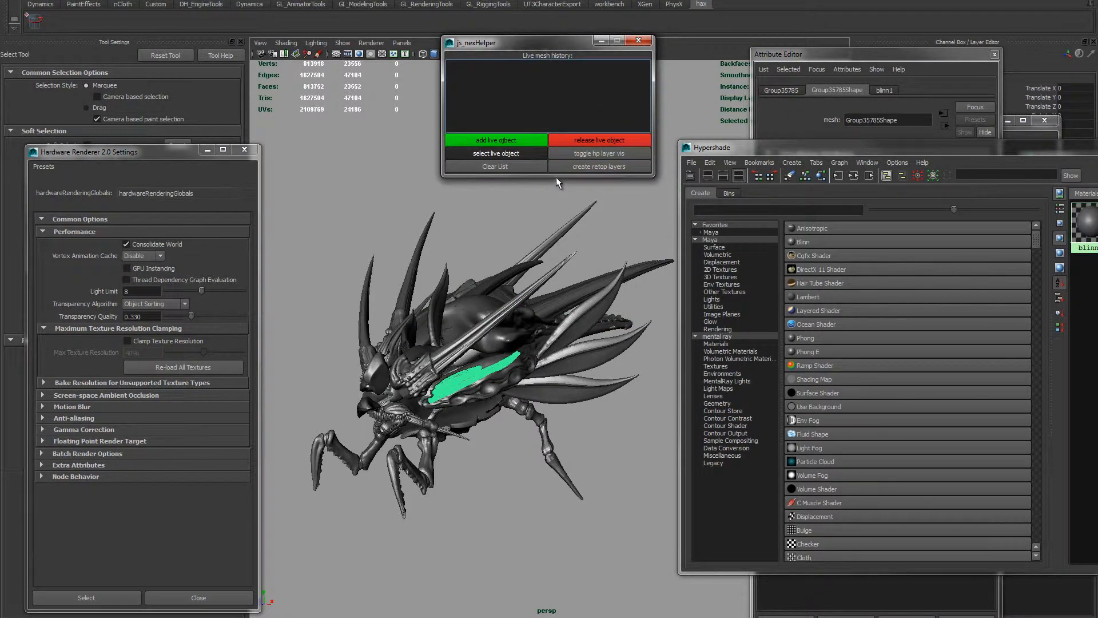
{"action": "left_click_drag", "start_coordinate": [557, 176], "coordinate": [558, 184]}
{"action": "left_click_drag", "start_coordinate": [544, 36], "coordinate": [546, 74]}
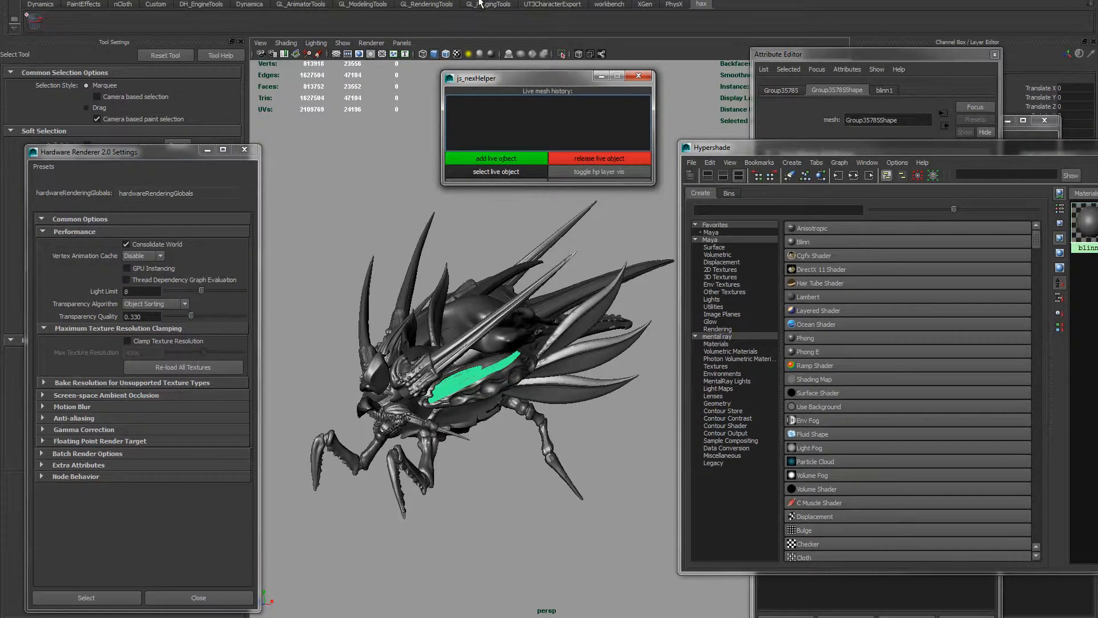
{"action": "left_click_drag", "start_coordinate": [520, 84], "coordinate": [533, 83]}
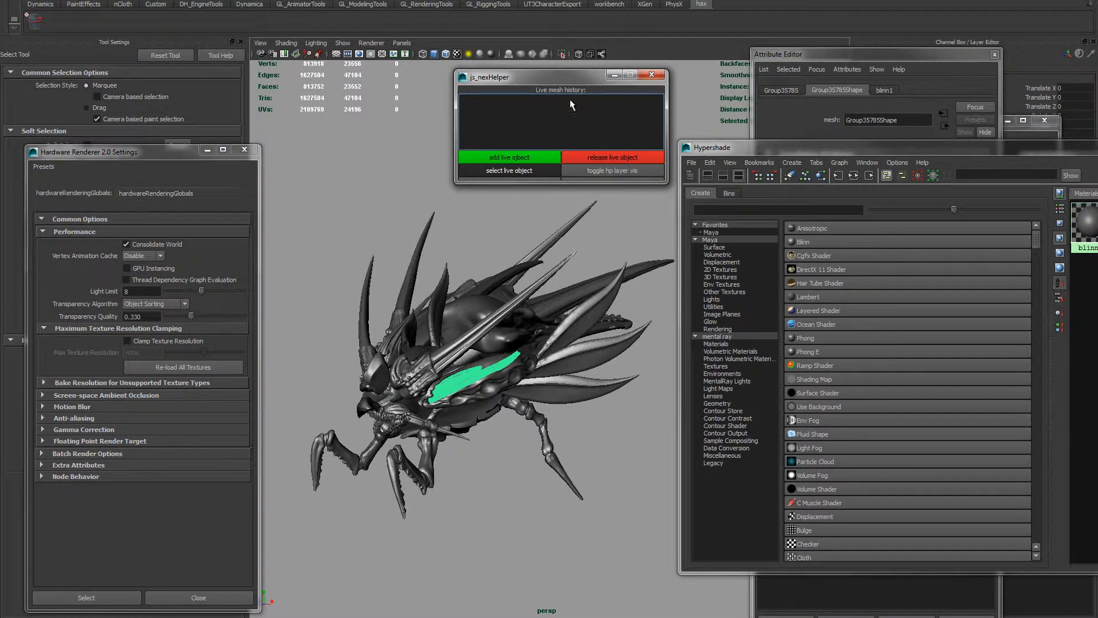
Move the Hypershade out of the way and arrange the Attribute Editor and js_nexHelper so the layer list is uncovered.
{"action": "left_click_drag", "start_coordinate": [882, 153], "coordinate": [1097, 153]}
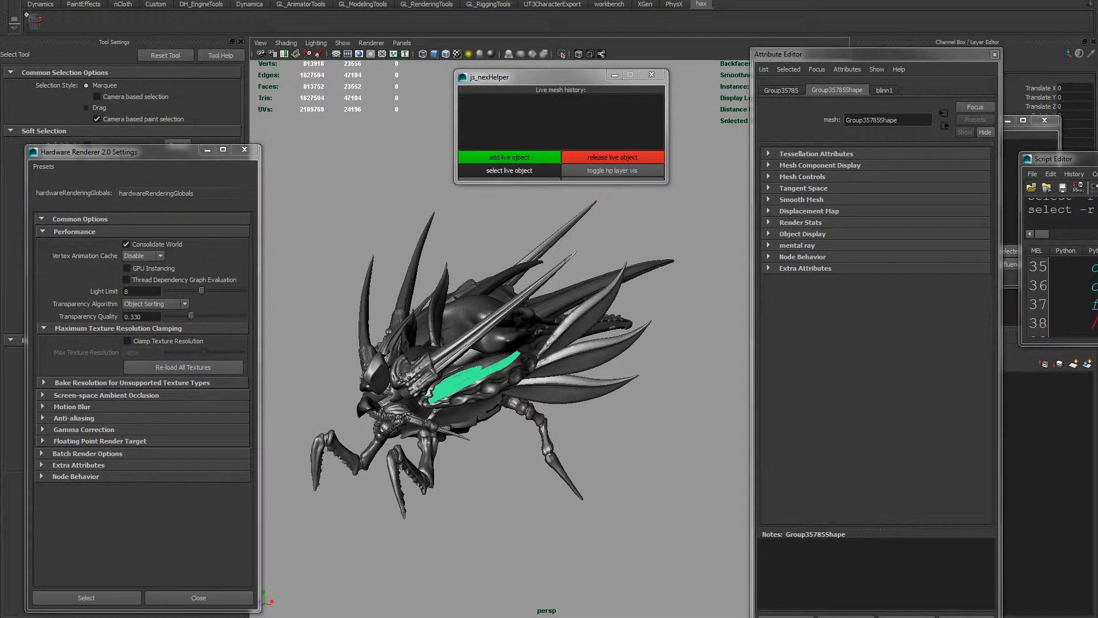
{"action": "left_click_drag", "start_coordinate": [864, 53], "coordinate": [803, 40]}
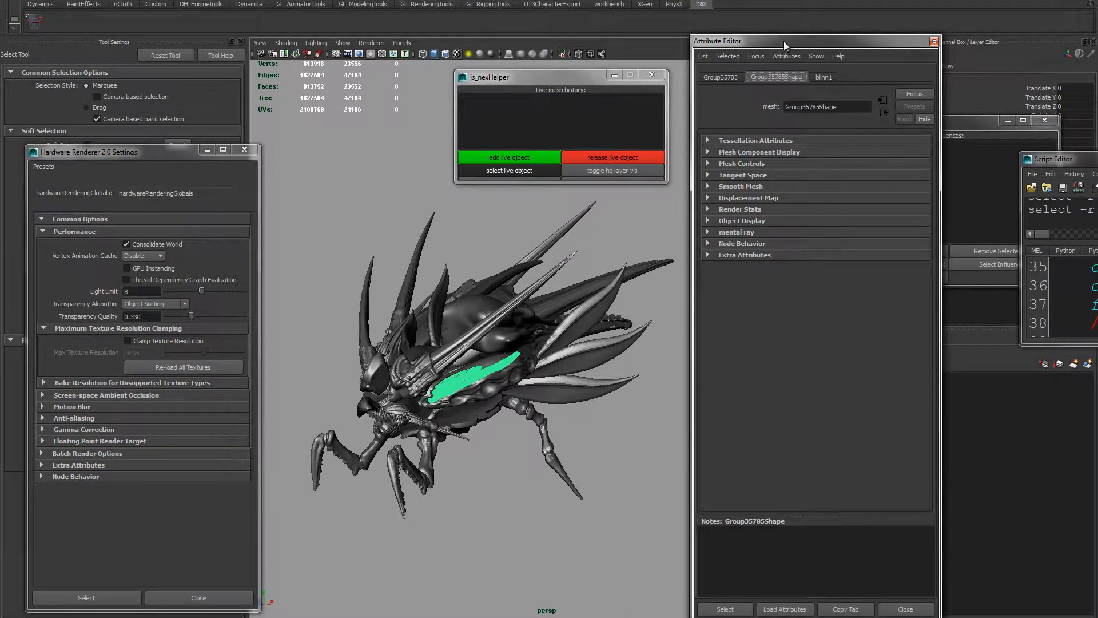
{"action": "left_click_drag", "start_coordinate": [784, 41], "coordinate": [716, 35]}
{"action": "left_click_drag", "start_coordinate": [548, 77], "coordinate": [444, 57]}
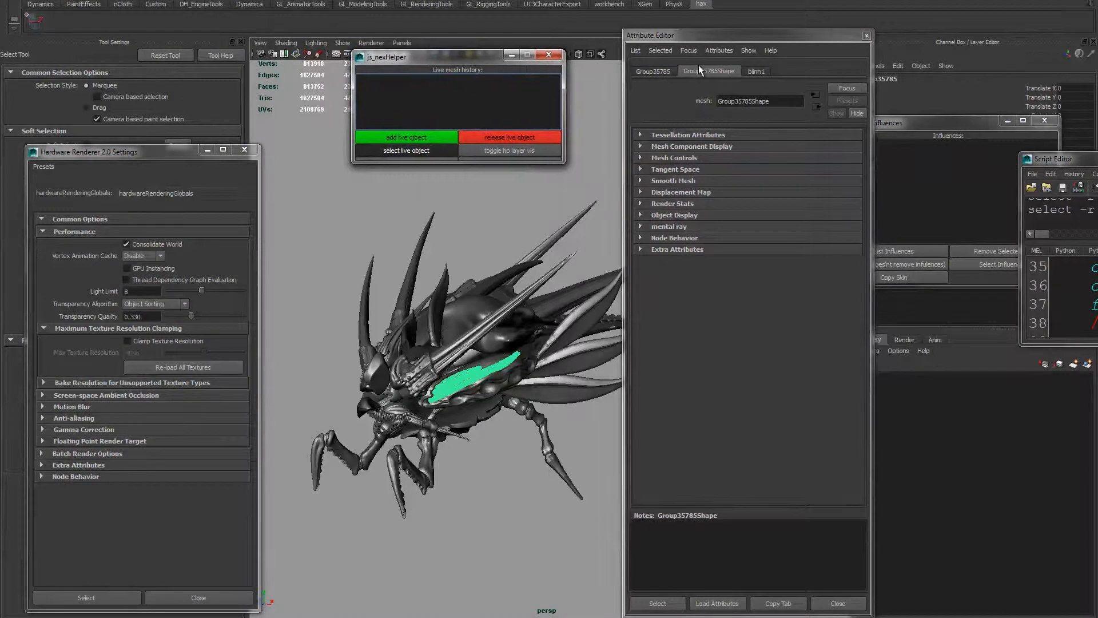
{"action": "left_click_drag", "start_coordinate": [705, 37], "coordinate": [647, 29]}
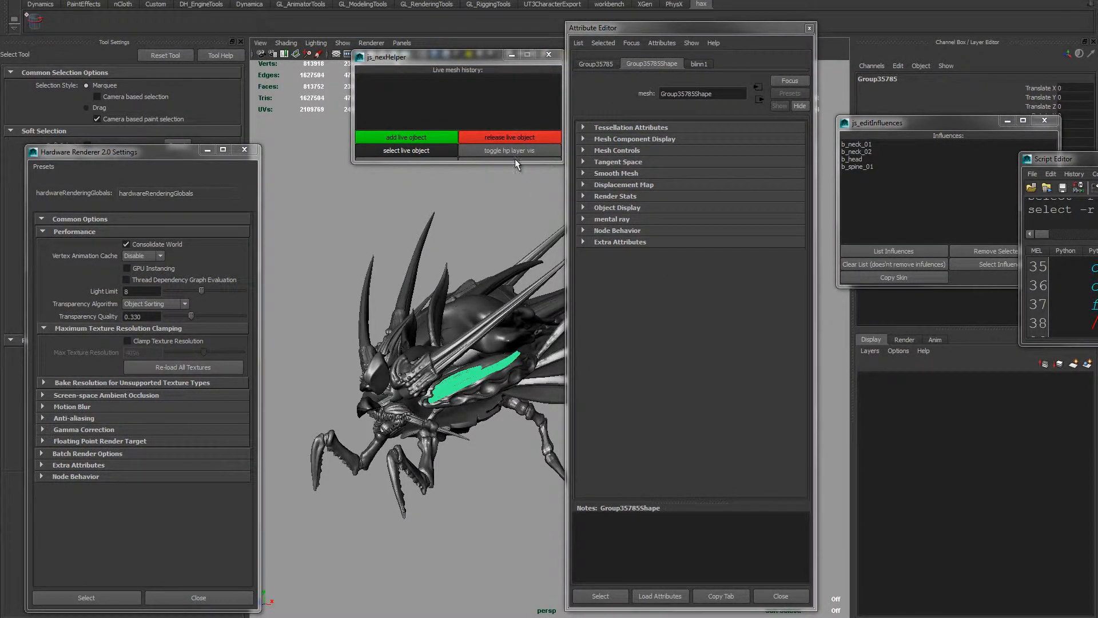
Enlarge the js_nexHelper window to reach all its commands and create the retop layers.
{"action": "left_click_drag", "start_coordinate": [481, 61], "coordinate": [443, 59]}
{"action": "left_click_drag", "start_coordinate": [476, 163], "coordinate": [473, 200]}
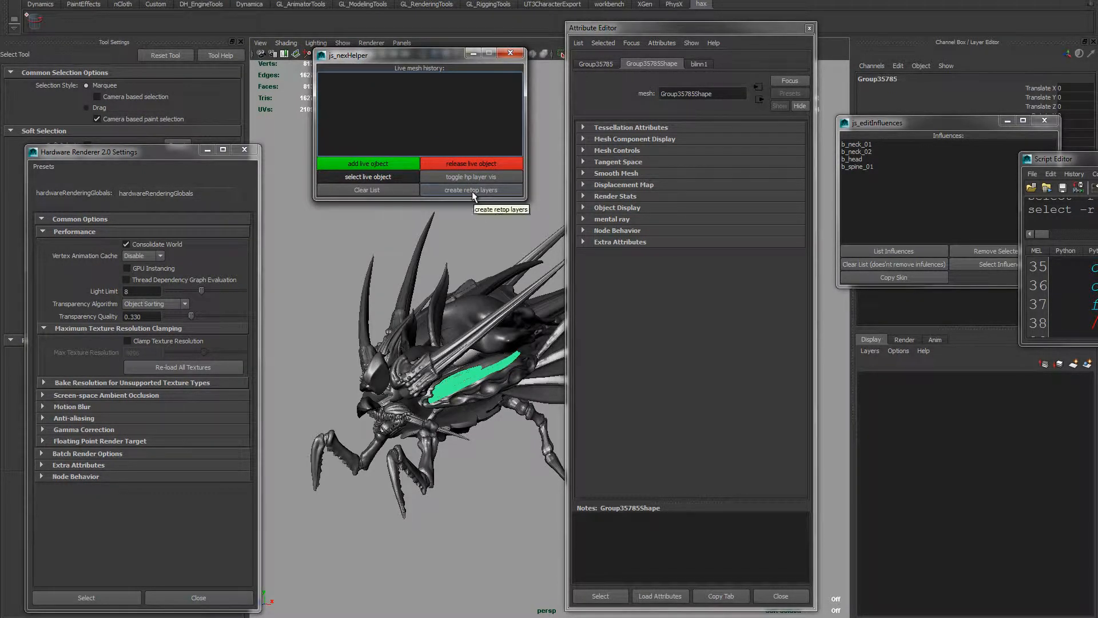
{"action": "left_click", "coordinate": [472, 190]}
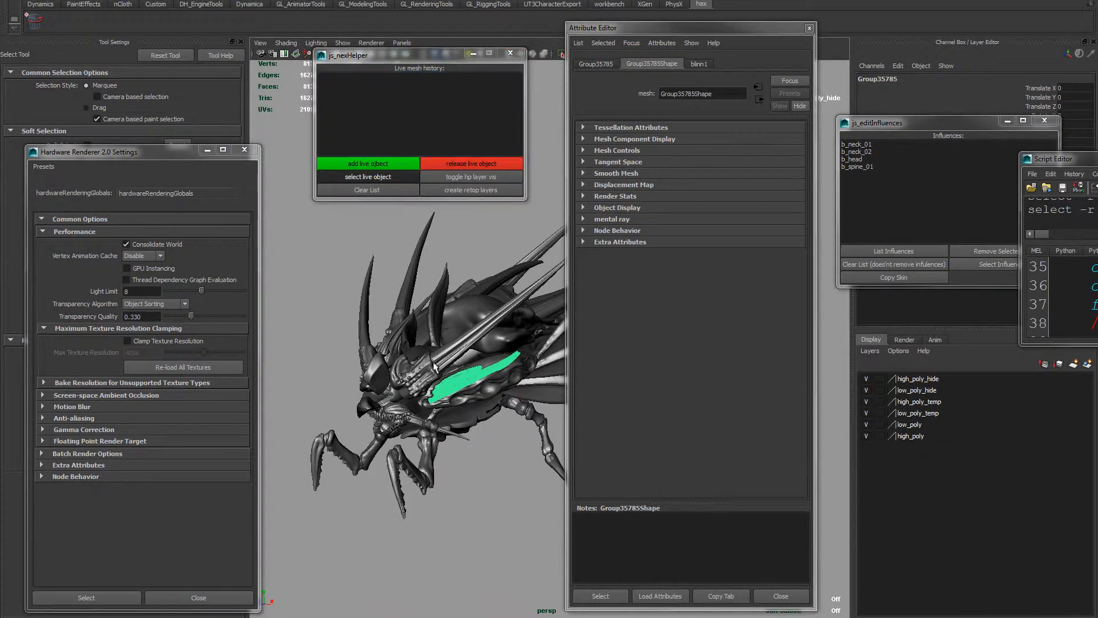
Select all the creature meshes, add them to the high_poly layer and hide that layer.
{"action": "left_click_drag", "start_coordinate": [451, 377], "coordinate": [368, 330], "text": "alt"}
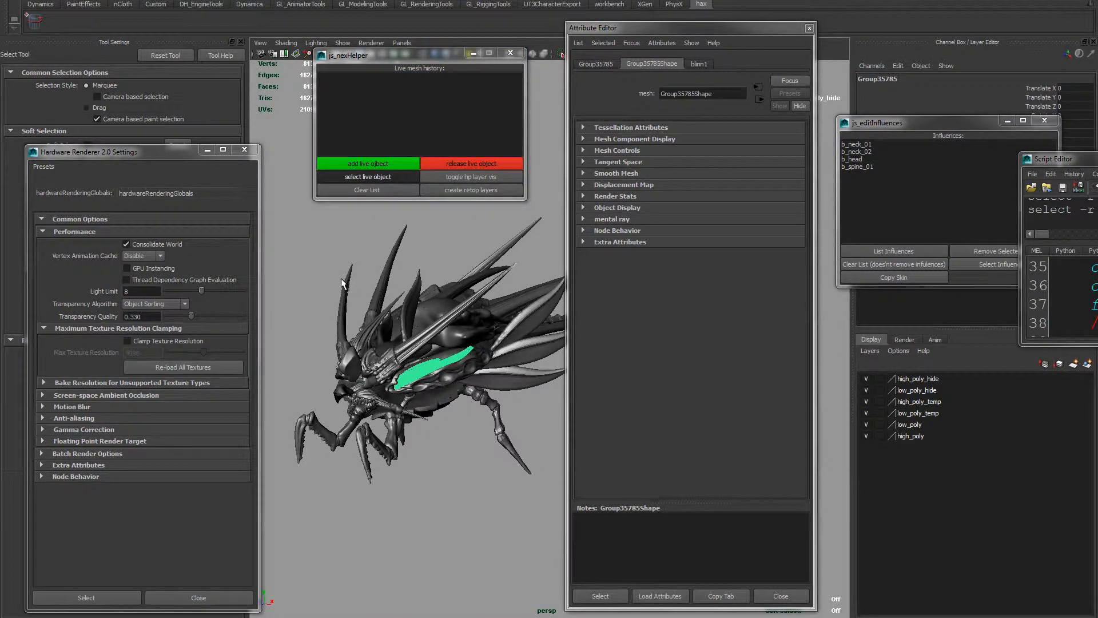
{"action": "left_click_drag", "start_coordinate": [341, 281], "coordinate": [311, 245]}
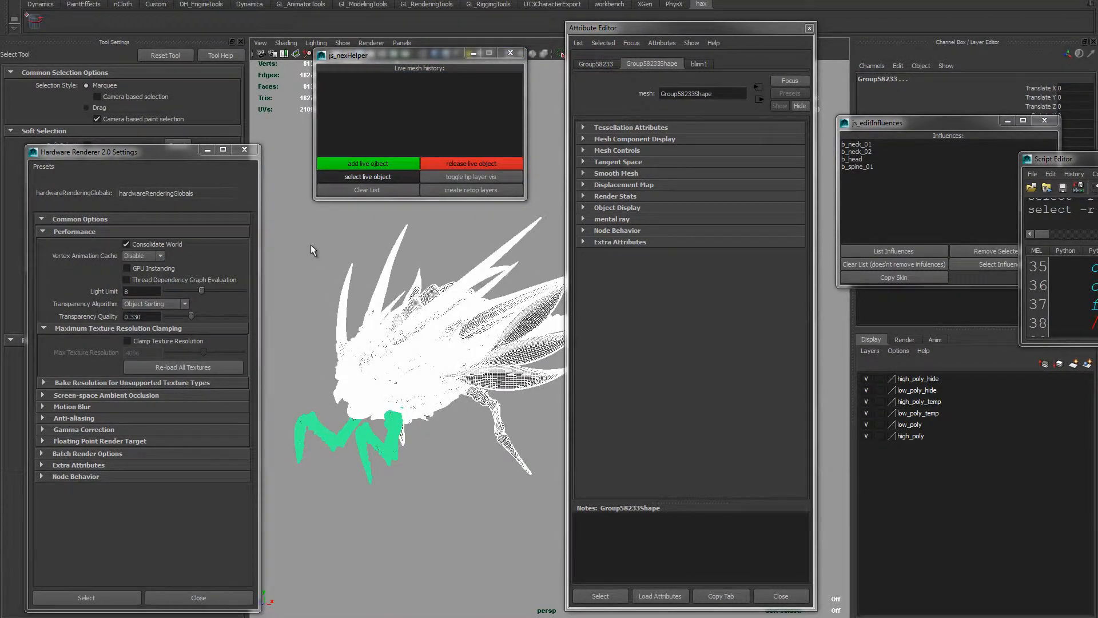
{"action": "right_click", "coordinate": [913, 442]}
{"action": "left_click", "coordinate": [938, 461]}
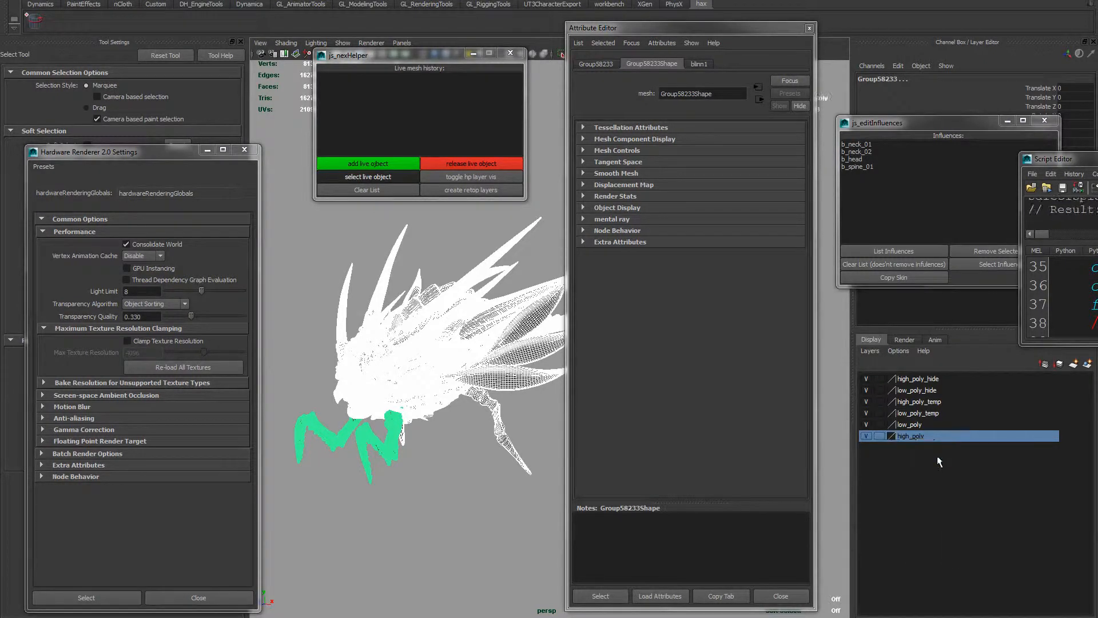
{"action": "left_click", "coordinate": [866, 436]}
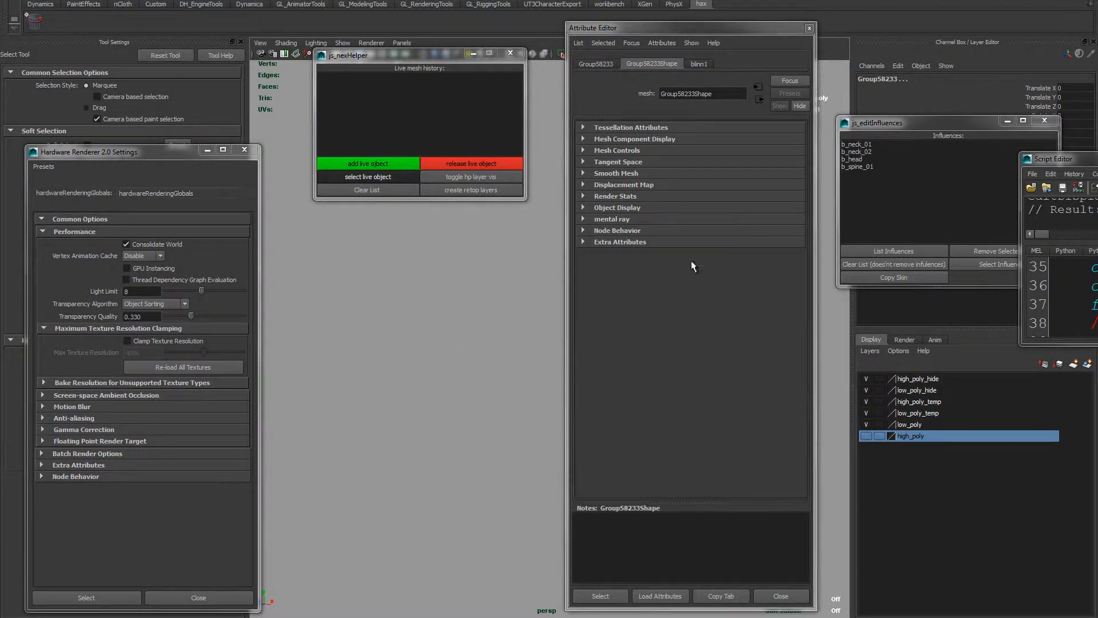
Switch to ZBrush, set all subtools to their lowest subdivision level and export the Body_C subtool as droneTest_lo_01_.obj.
{"action": "key", "text": "alt+Tab"}
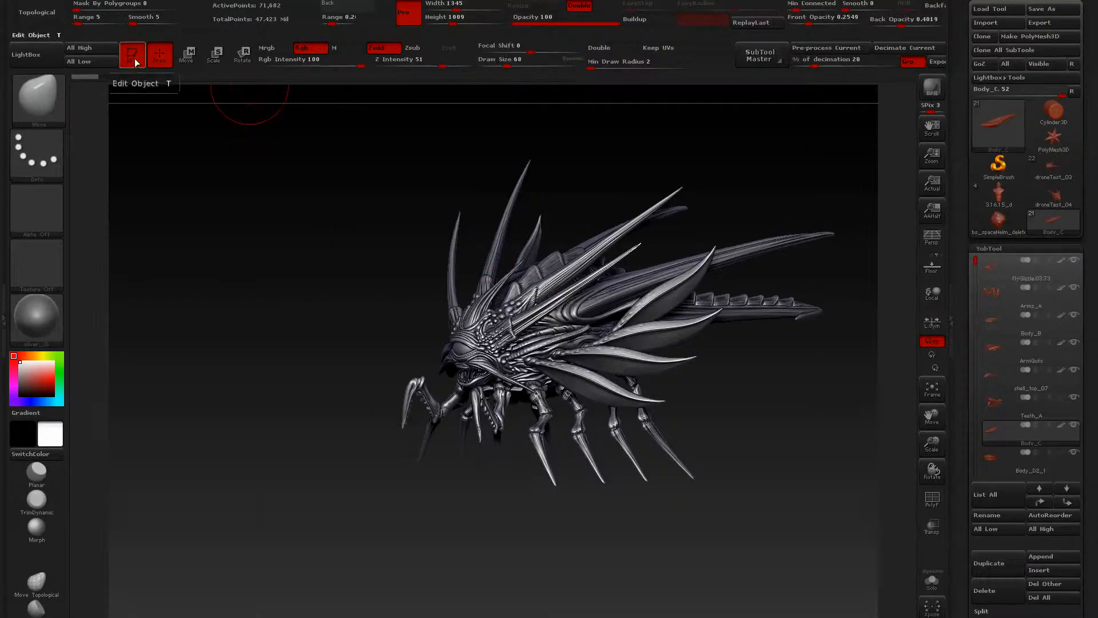
{"action": "left_click", "coordinate": [86, 61]}
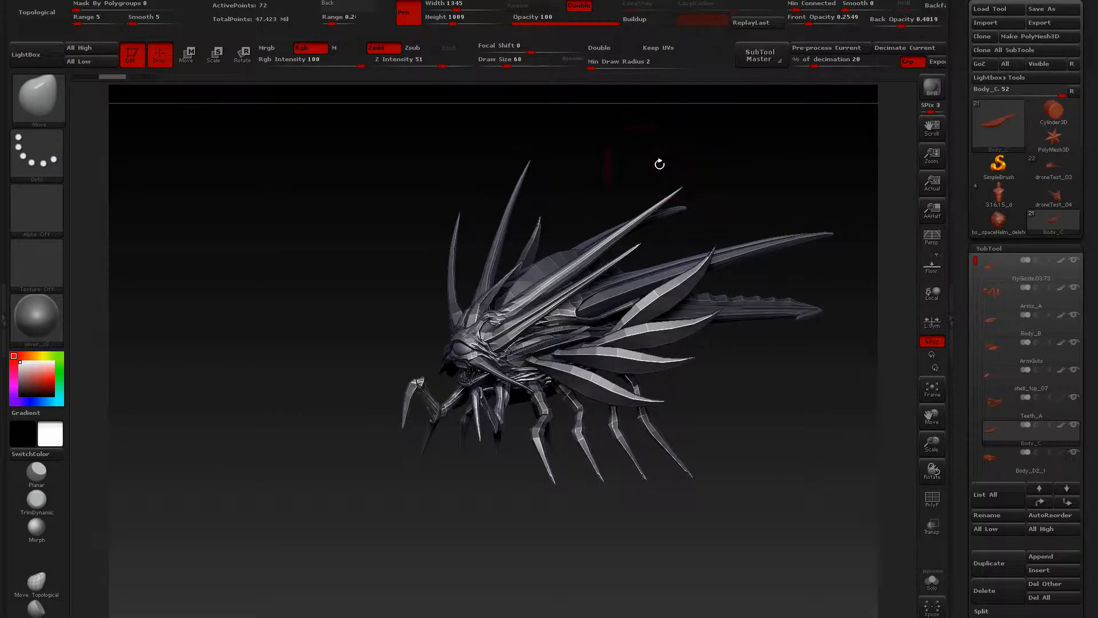
{"action": "left_click", "coordinate": [937, 61]}
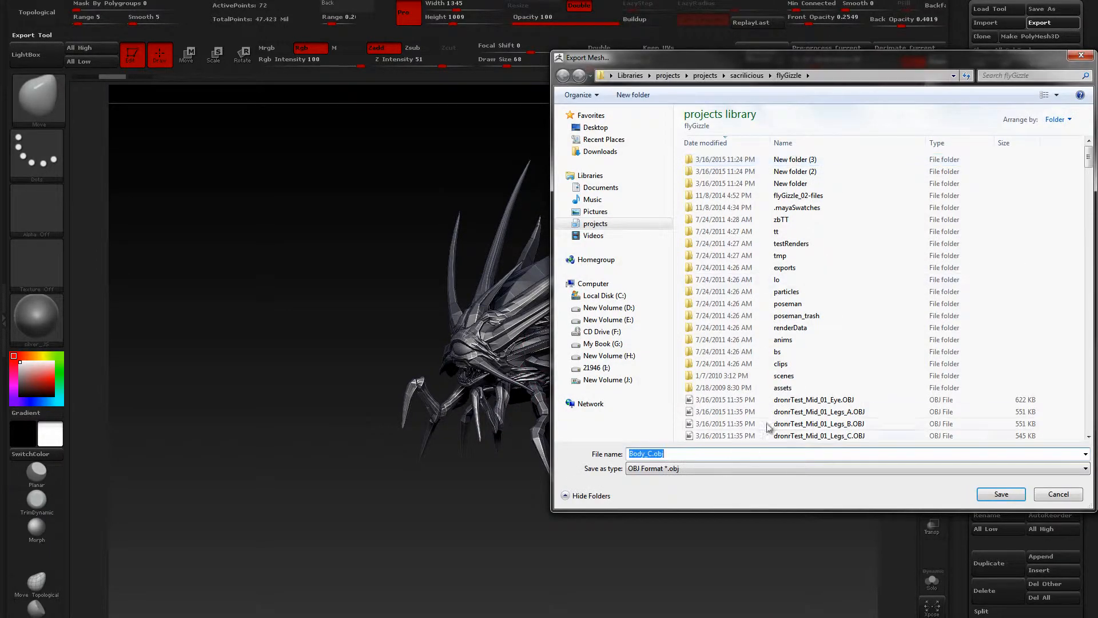
{"action": "left_click", "coordinate": [655, 454]}
{"action": "left_click_drag", "start_coordinate": [653, 453], "coordinate": [569, 454]}
{"action": "type", "text": "drone"}
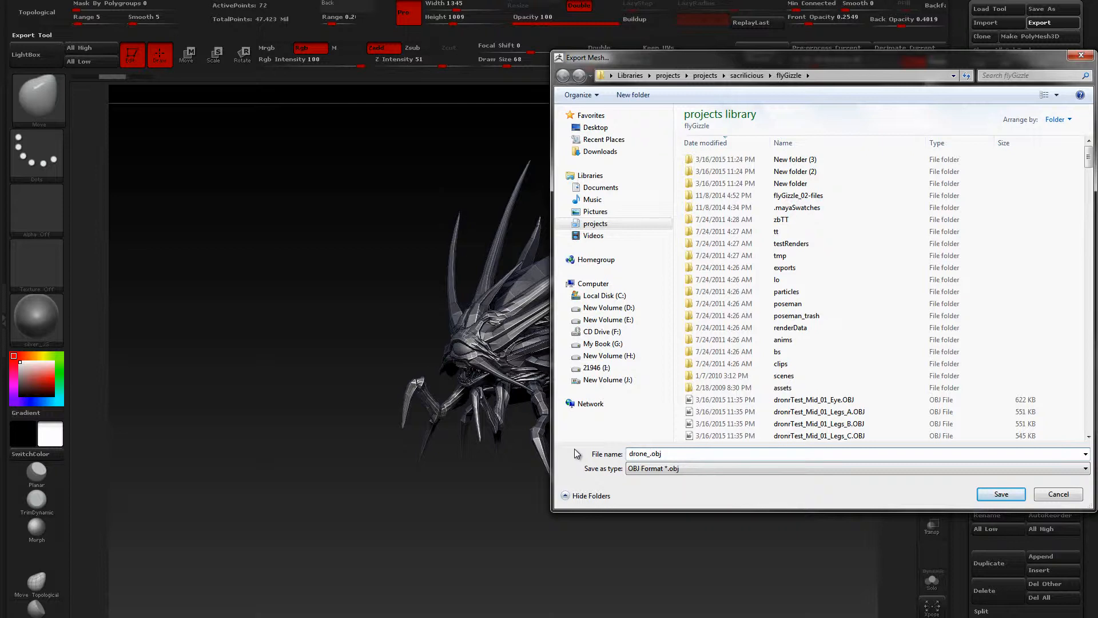
{"action": "type", "text": "Test_lo_01_"}
{"action": "key", "text": "Return"}
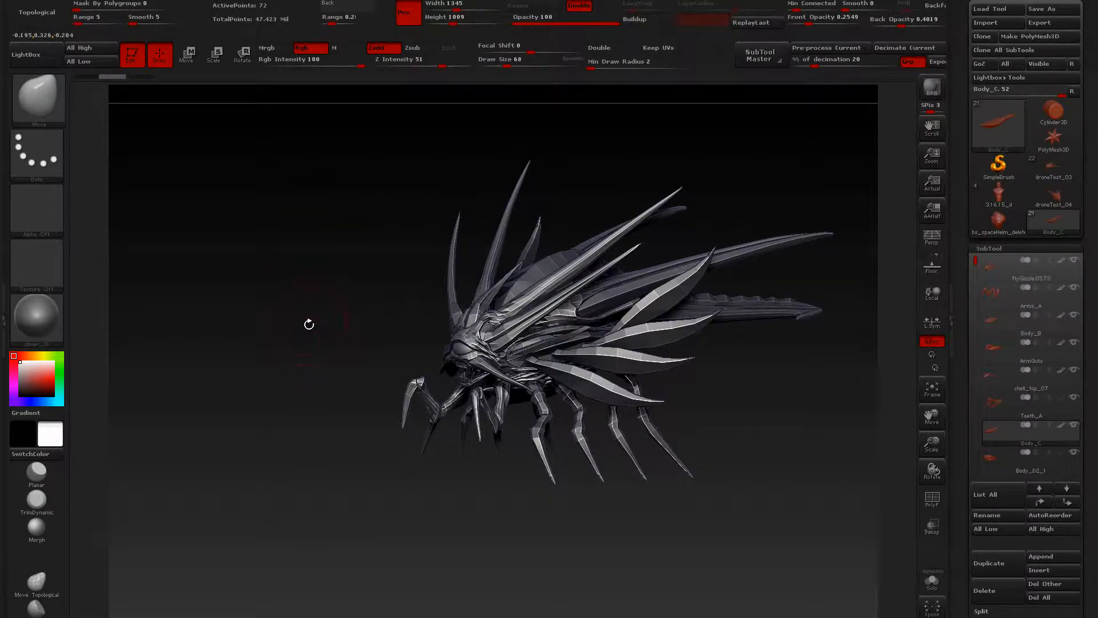
Switch to the flyGizzle project folder and look through its files for the droneTest_lo_01_ export.
{"action": "key", "text": "alt+Tab"}
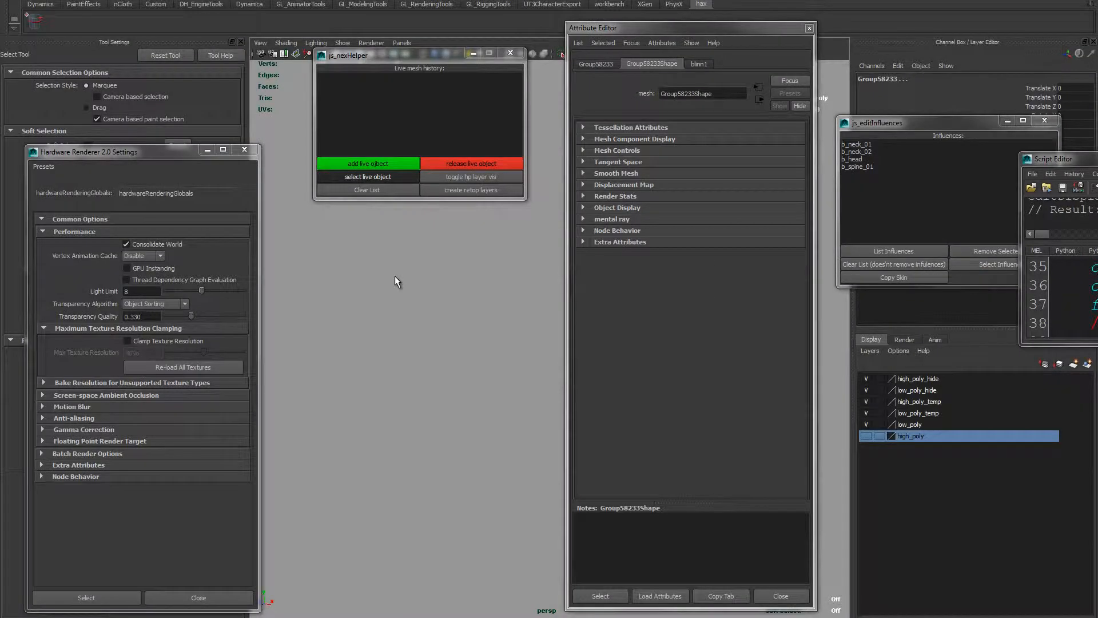
{"action": "key", "text": "alt+Tab"}
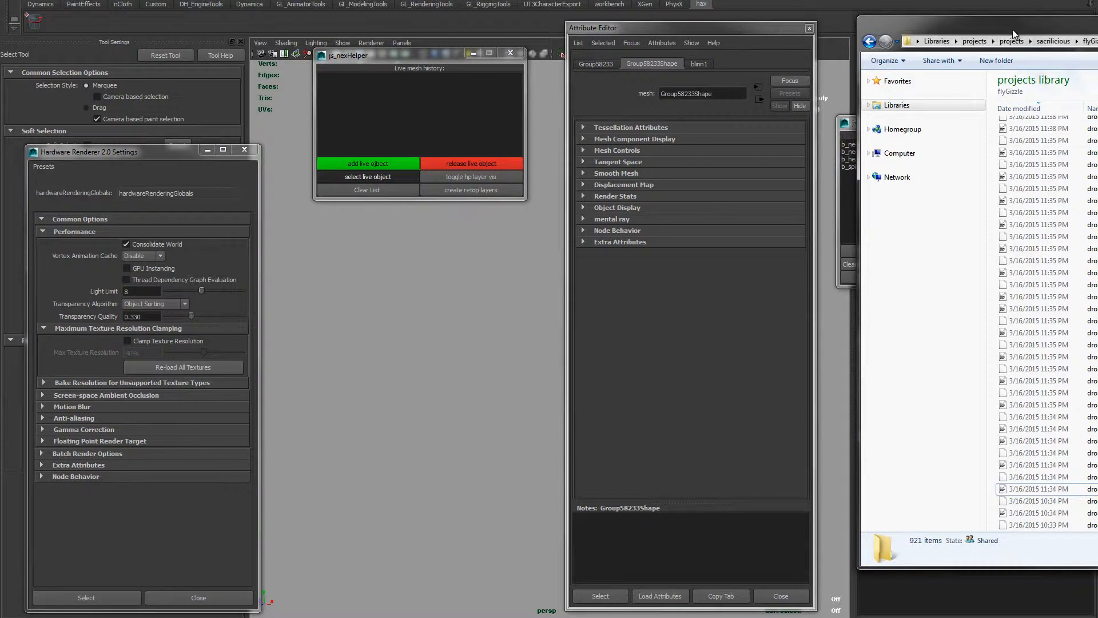
{"action": "left_click_drag", "start_coordinate": [1012, 29], "coordinate": [860, 29]}
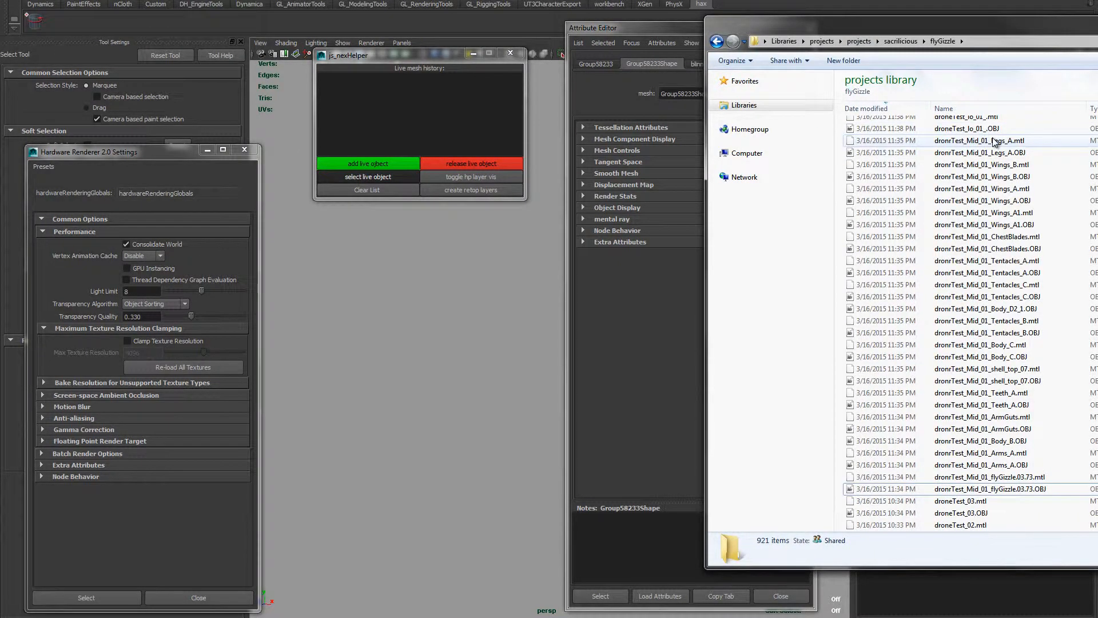
{"action": "scroll", "coordinate": [994, 141], "scroll_direction": "up", "scroll_amount": 7}
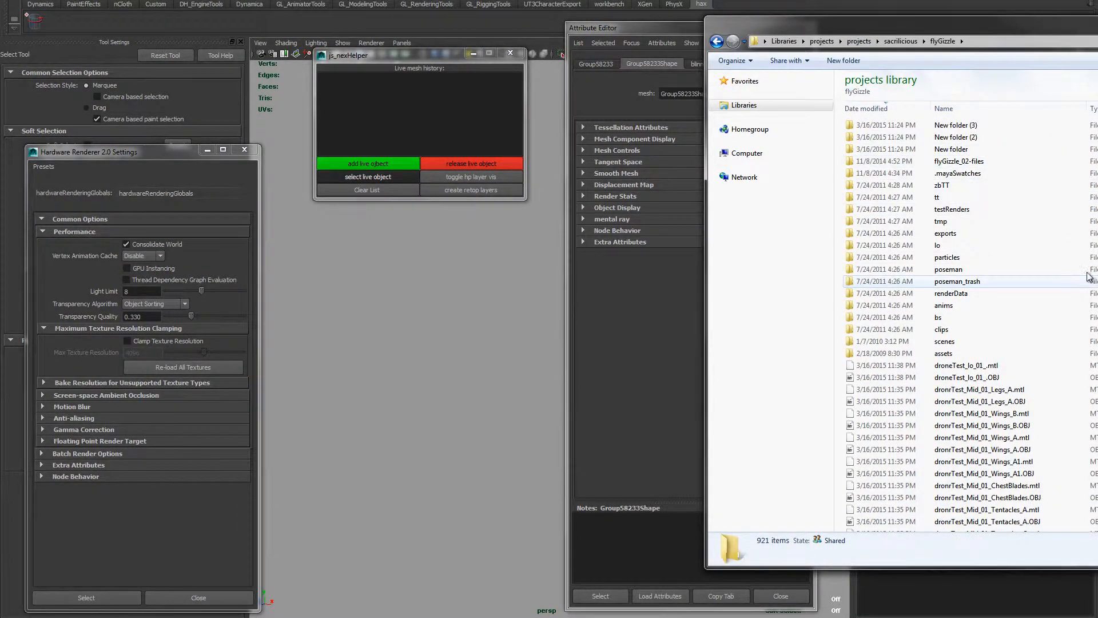
{"action": "scroll", "coordinate": [966, 323], "scroll_direction": "down", "scroll_amount": 15}
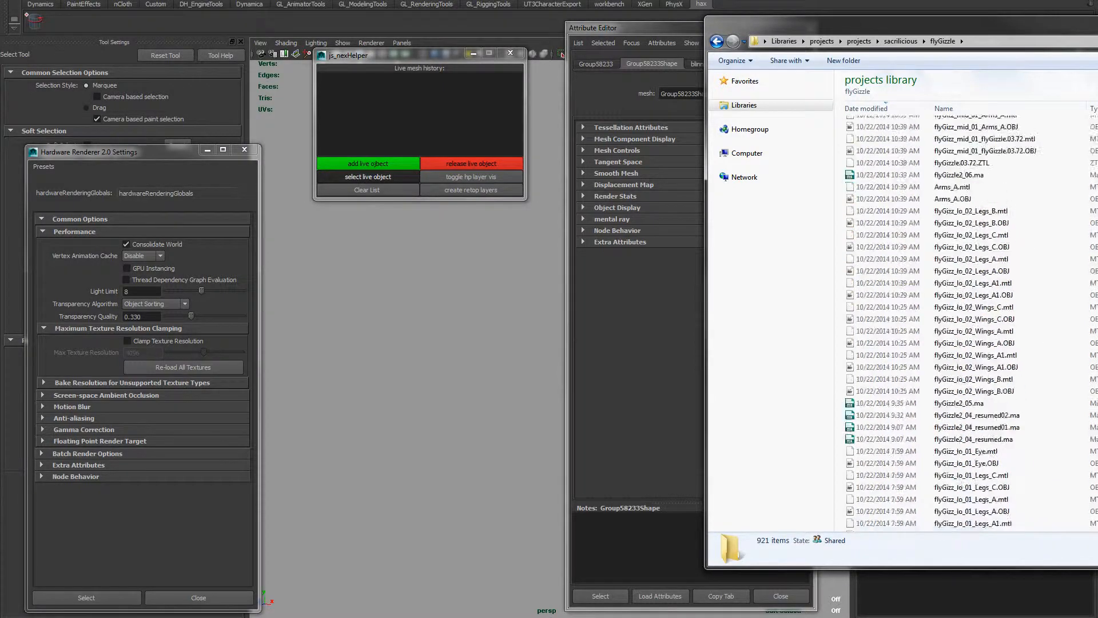
{"action": "scroll", "coordinate": [972, 343], "scroll_direction": "up", "scroll_amount": 15}
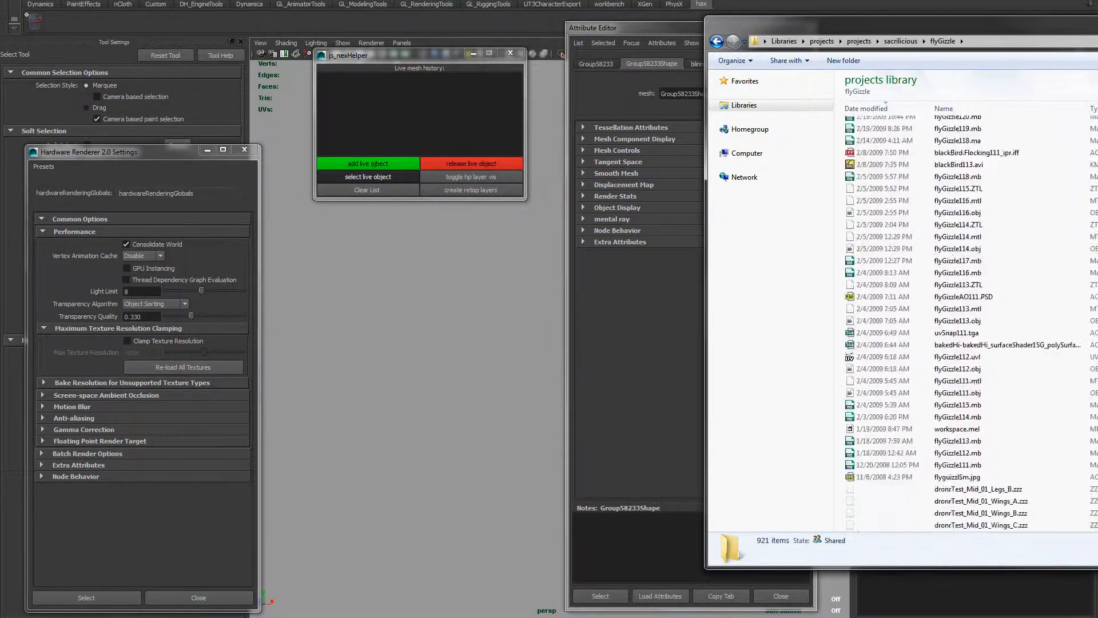
{"action": "scroll", "coordinate": [998, 416], "scroll_direction": "down", "scroll_amount": 3}
{"action": "scroll", "coordinate": [988, 417], "scroll_direction": "down", "scroll_amount": 6}
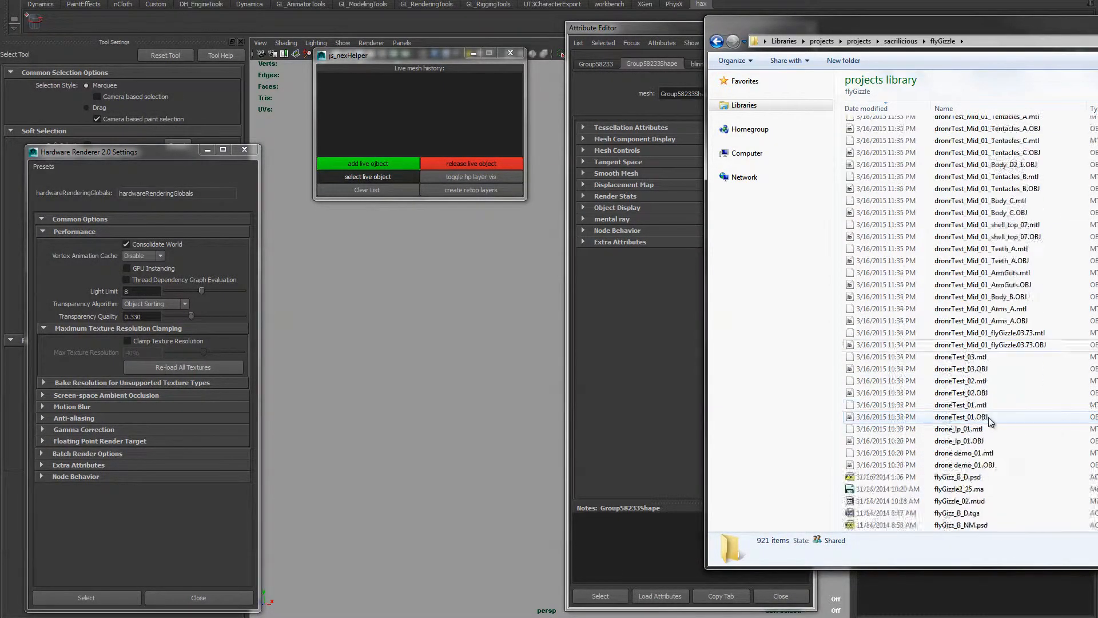
{"action": "scroll", "coordinate": [987, 409], "scroll_direction": "up", "scroll_amount": 4}
{"action": "scroll", "coordinate": [987, 409], "scroll_direction": "up", "scroll_amount": 2}
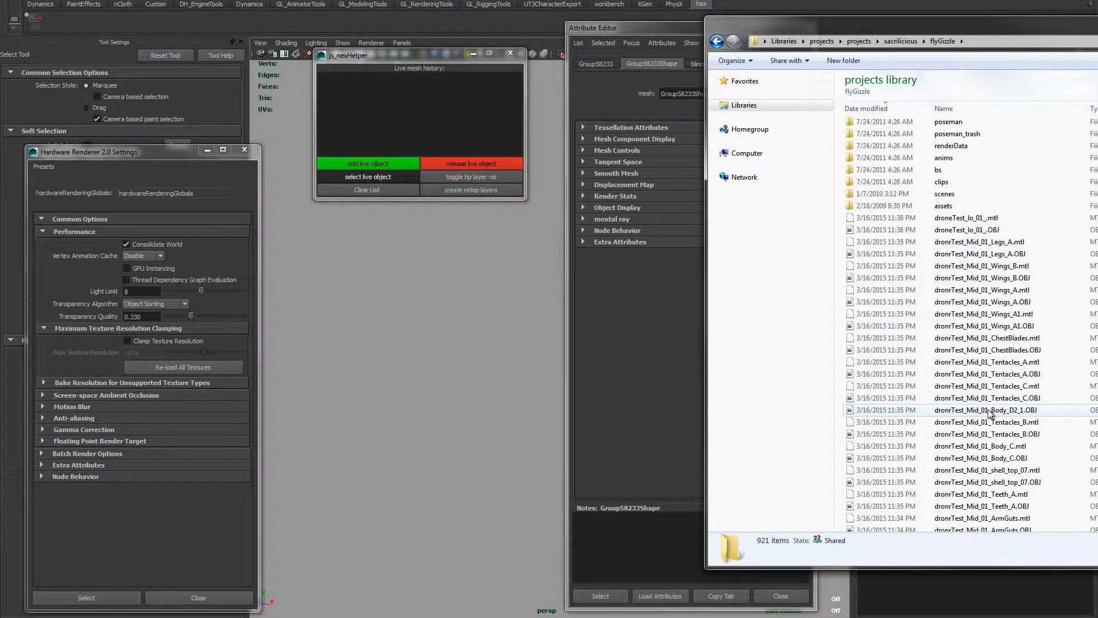
Switch back to ZBrush and set up a SubTool Master export of all subtools in .obj format with the default options.
{"action": "left_click", "coordinate": [432, 313]}
{"action": "key", "text": "alt+Tab"}
{"action": "left_click", "coordinate": [463, 264]}
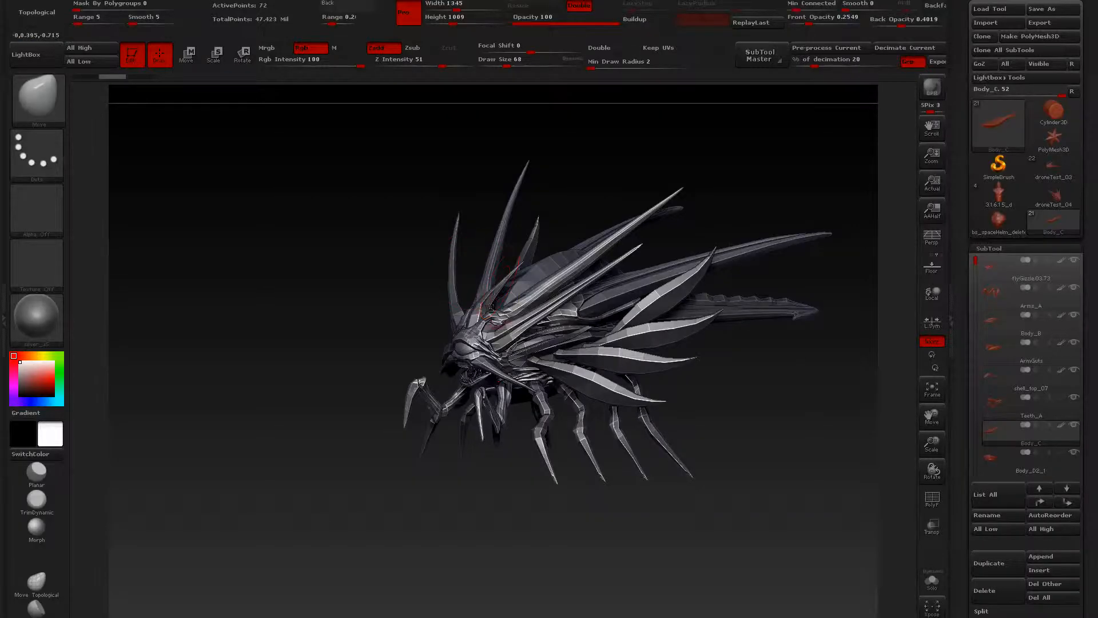
{"action": "left_click_drag", "start_coordinate": [355, 294], "coordinate": [452, 302]}
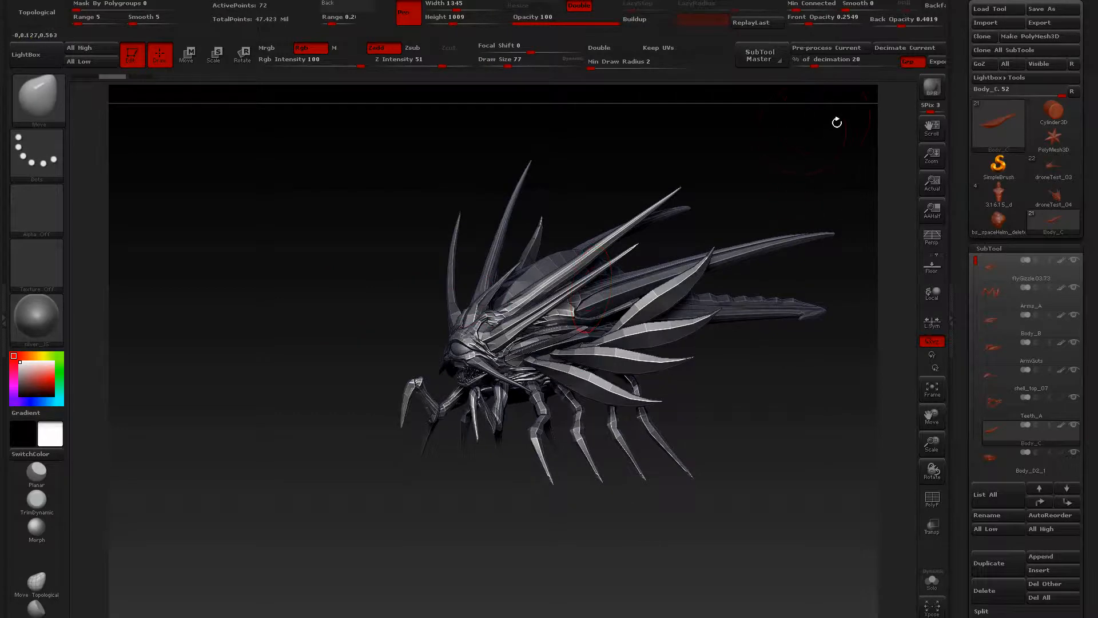
{"action": "key", "text": "["}
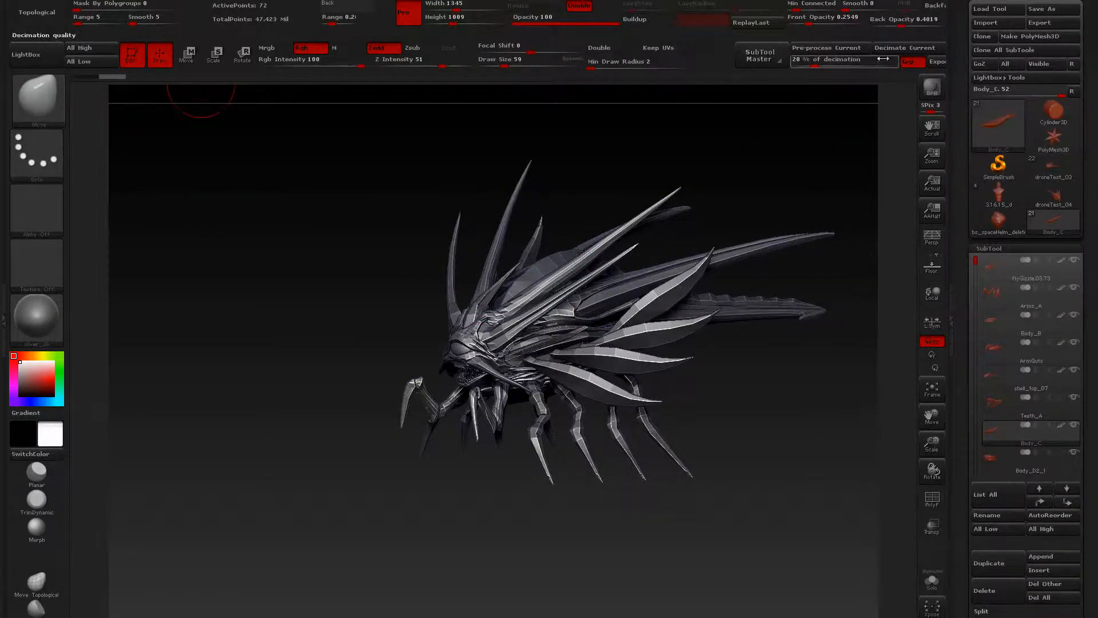
{"action": "left_click", "coordinate": [760, 55]}
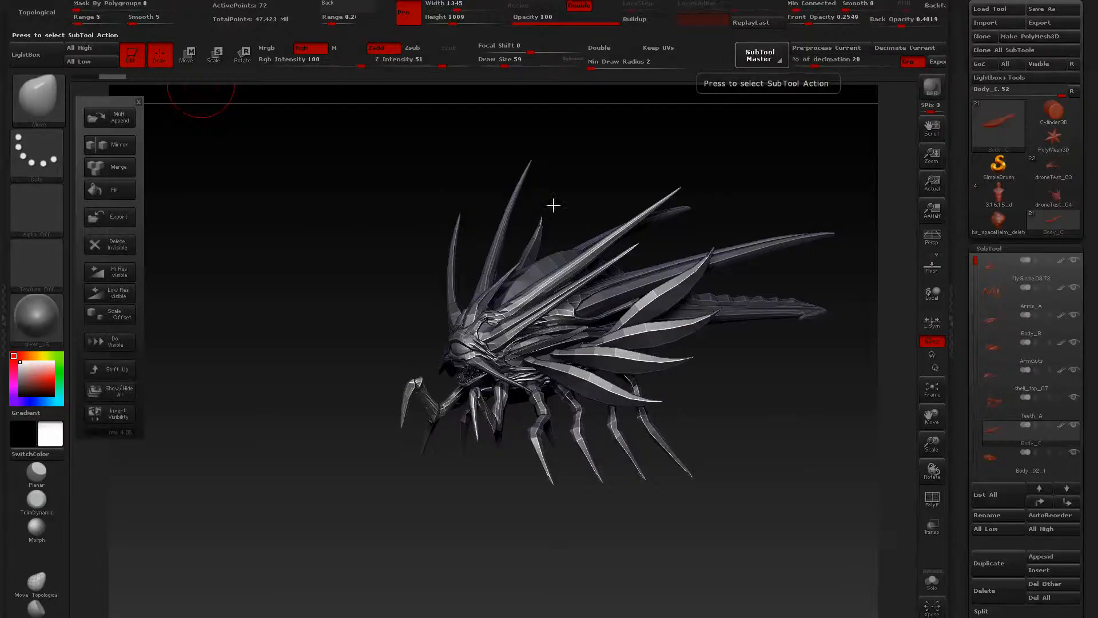
{"action": "left_click", "coordinate": [114, 215]}
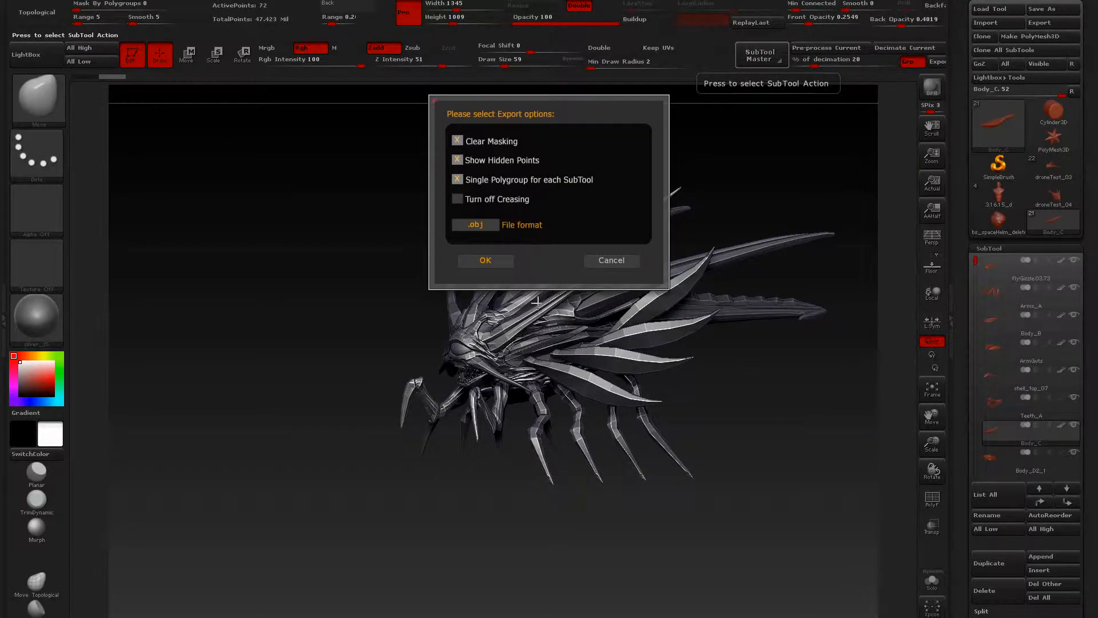
{"action": "left_click", "coordinate": [486, 261]}
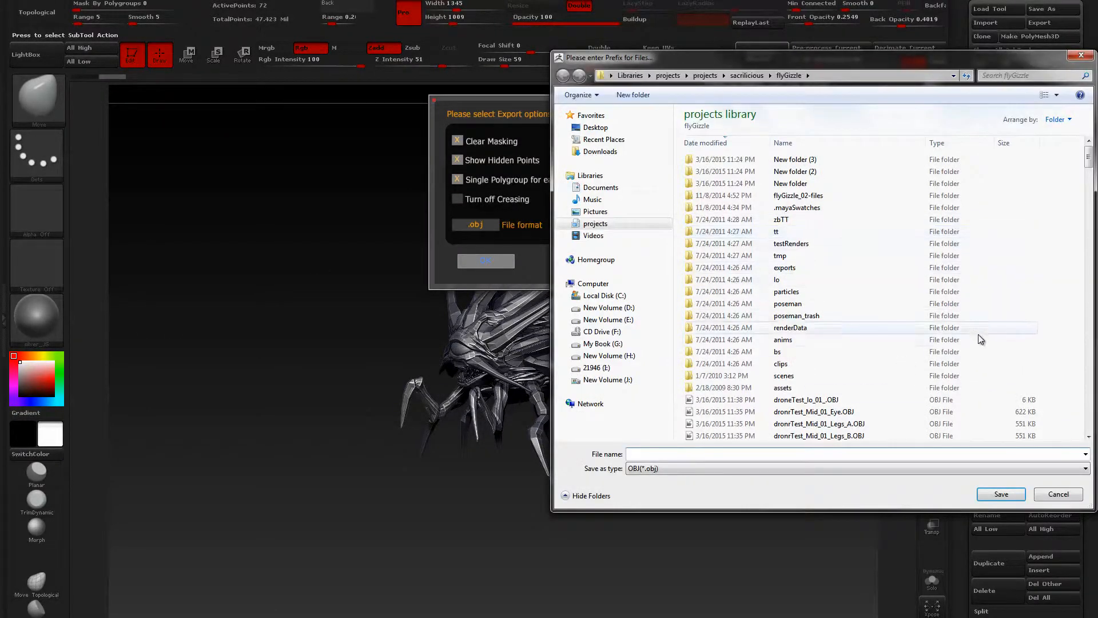
Export the subtools into the flyGizzle folder with the file prefix droneTest_lo_02_.
{"action": "left_click_drag", "start_coordinate": [1087, 156], "coordinate": [1079, 439]}
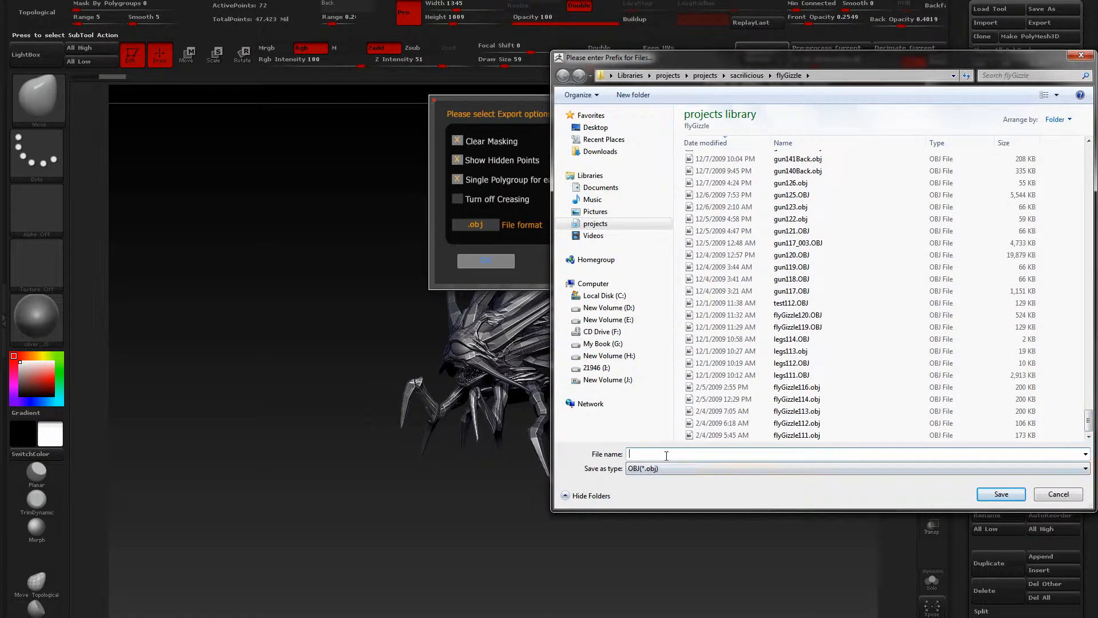
{"action": "type", "text": "e"}
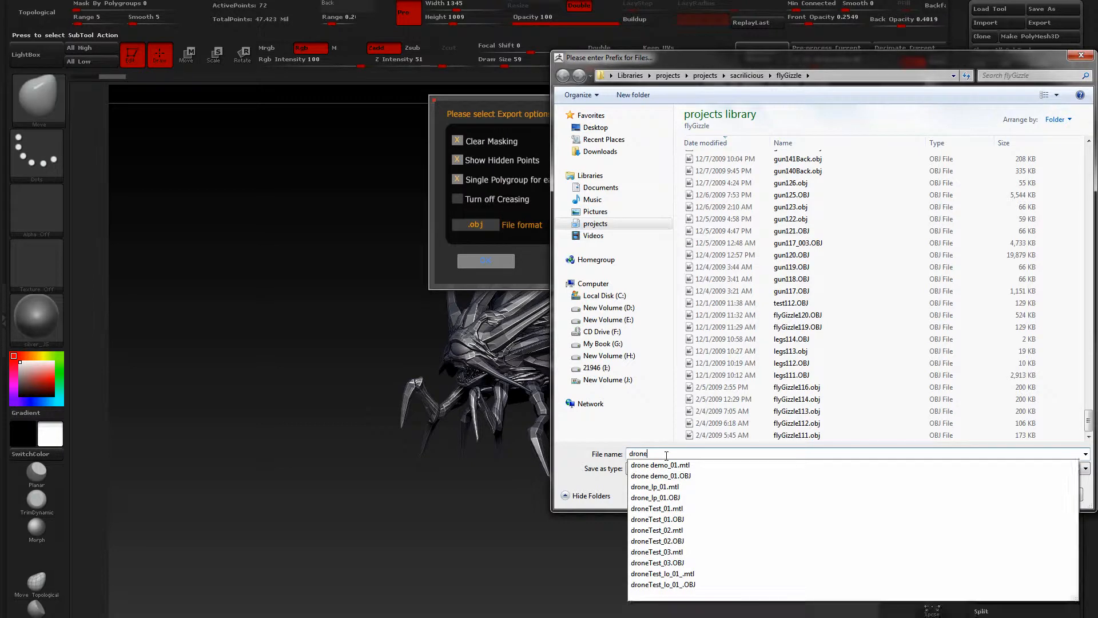
{"action": "type", "text": "Test"}
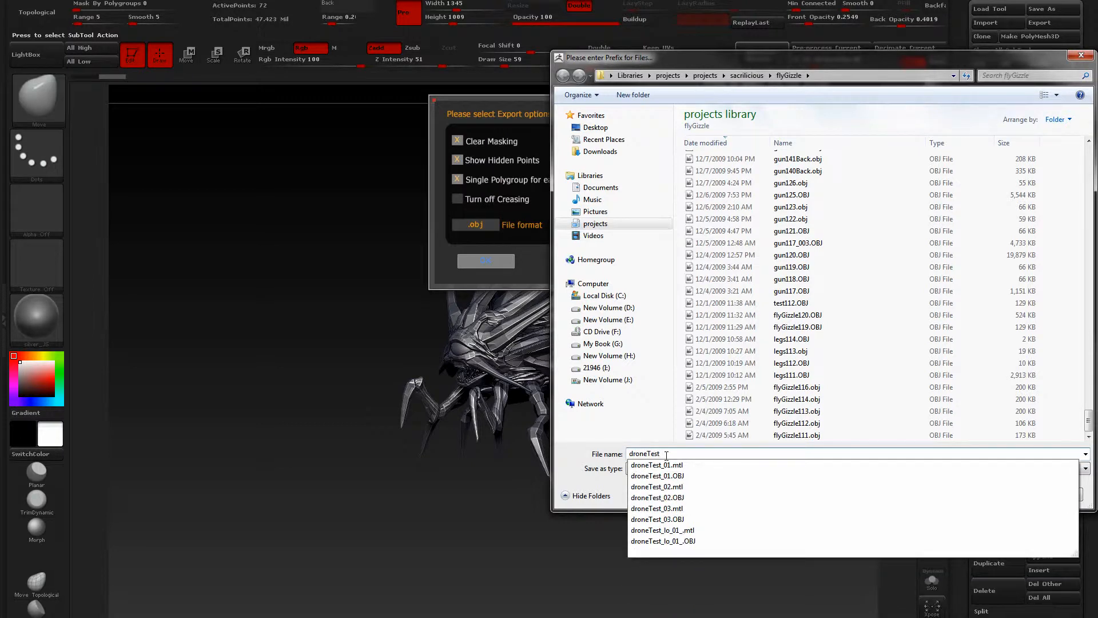
{"action": "type", "text": "_lo"}
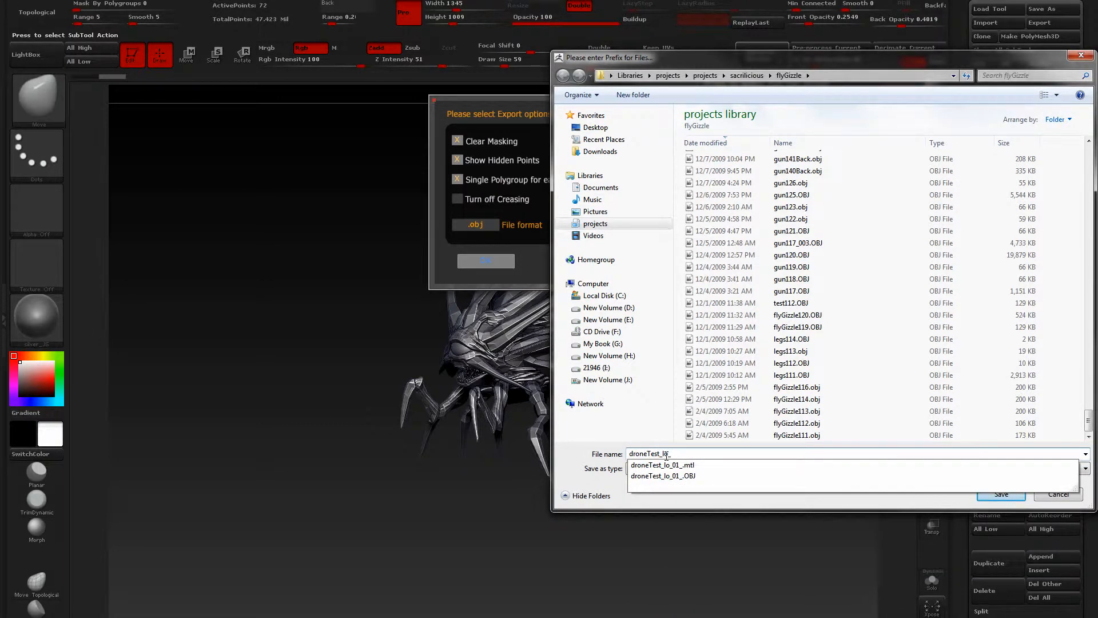
{"action": "type", "text": "_02_"}
{"action": "key", "text": "Return"}
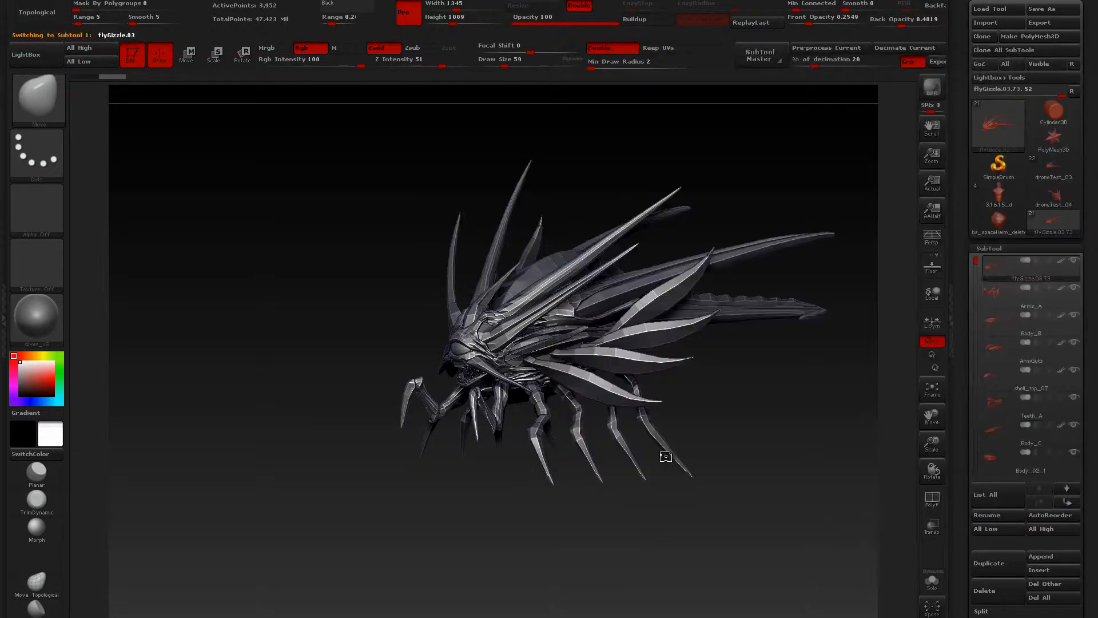
{"action": "left_click", "coordinate": [661, 390], "text": "alt"}
{"action": "key", "text": "Down"}
{"action": "key", "text": "Down"}
{"action": "key", "text": "Down"}
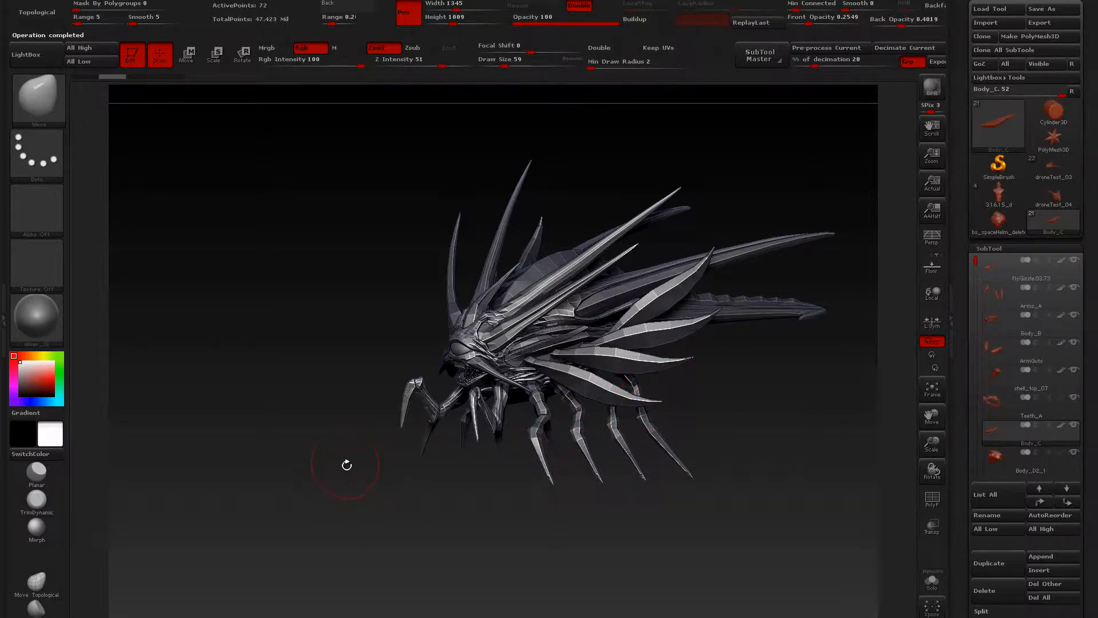
{"action": "left_click_drag", "start_coordinate": [371, 498], "coordinate": [374, 494]}
Switch to the flyGizzle folder and select the droneTest_lo_02_ OBJ files for Eye, all Legs, Wings_B, Wings_C and ChestBlades.
{"action": "key", "text": "alt+Tab"}
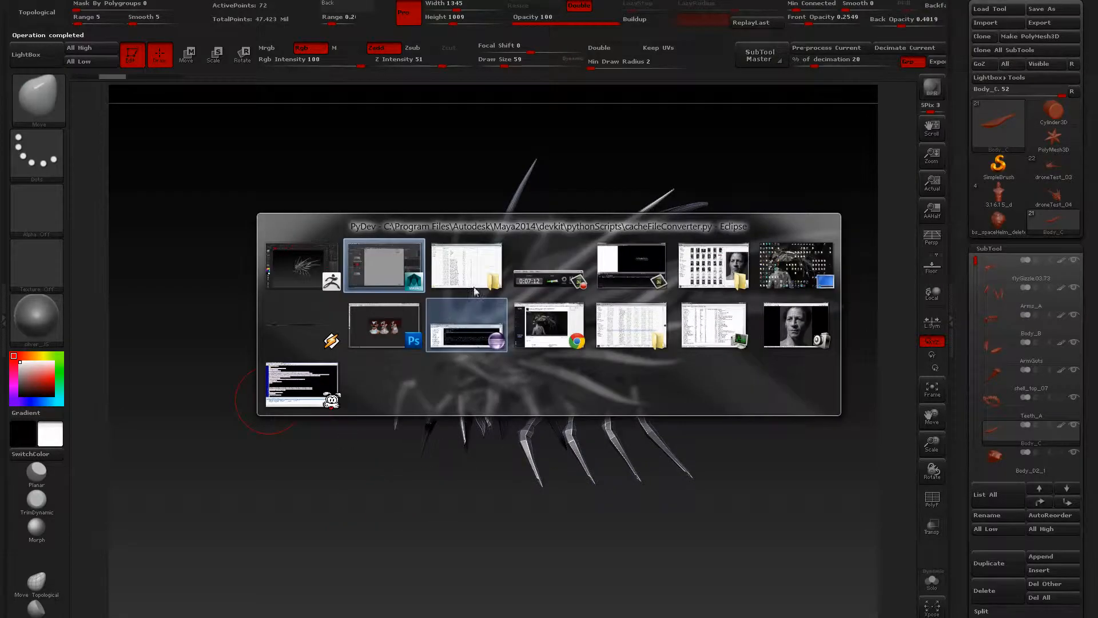
{"action": "key", "text": "alt+Tab"}
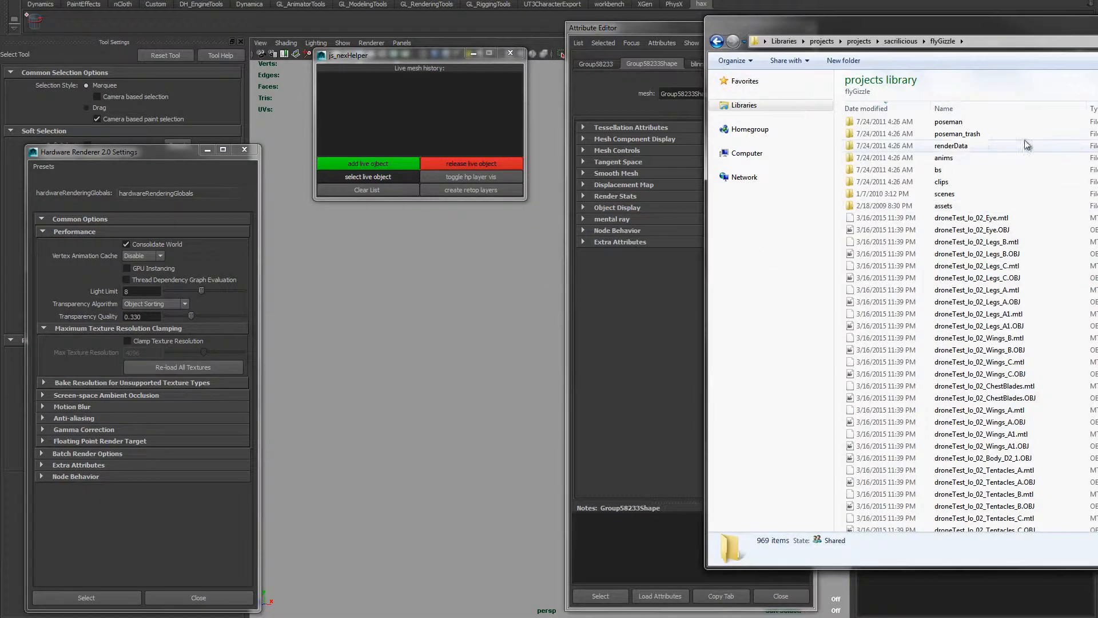
{"action": "left_click", "coordinate": [952, 230]}
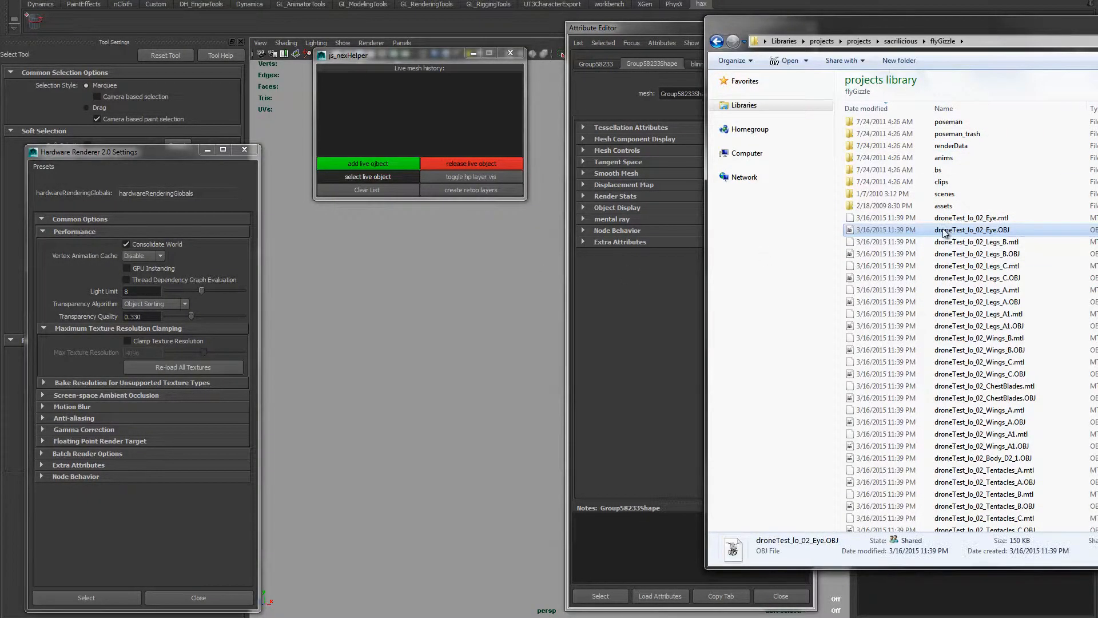
{"action": "left_click", "coordinate": [924, 254], "text": "ctrl"}
{"action": "left_click", "coordinate": [895, 277], "text": "ctrl"}
{"action": "left_click", "coordinate": [855, 301], "text": "ctrl"}
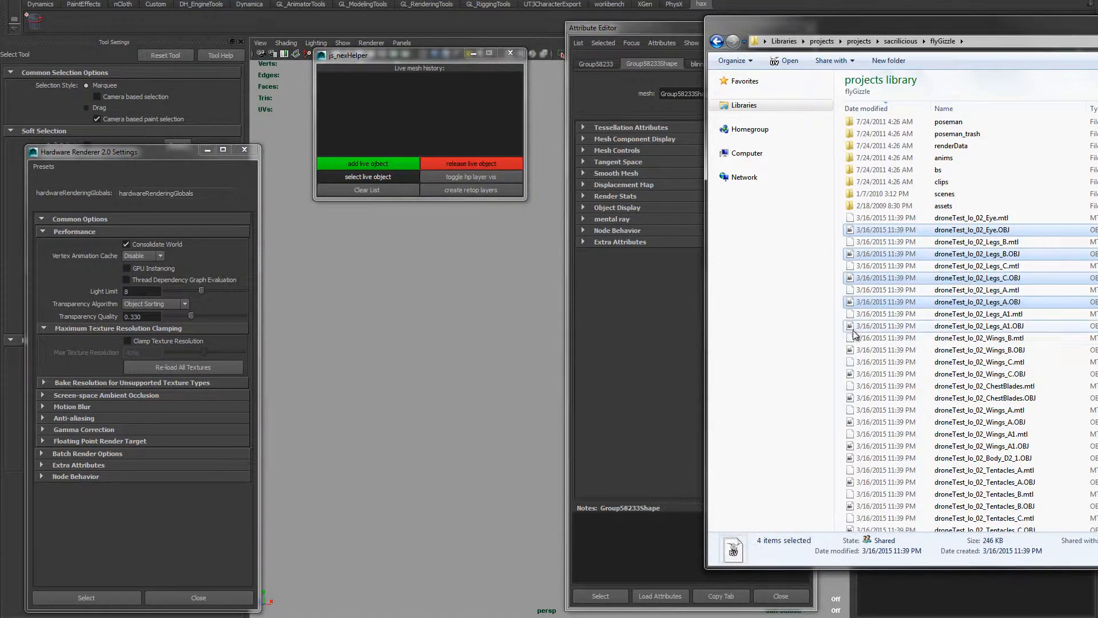
{"action": "left_click", "coordinate": [855, 325], "text": "ctrl"}
{"action": "left_click", "coordinate": [854, 350], "text": "ctrl"}
{"action": "left_click", "coordinate": [854, 373], "text": "ctrl"}
{"action": "left_click", "coordinate": [853, 398], "text": "ctrl"}
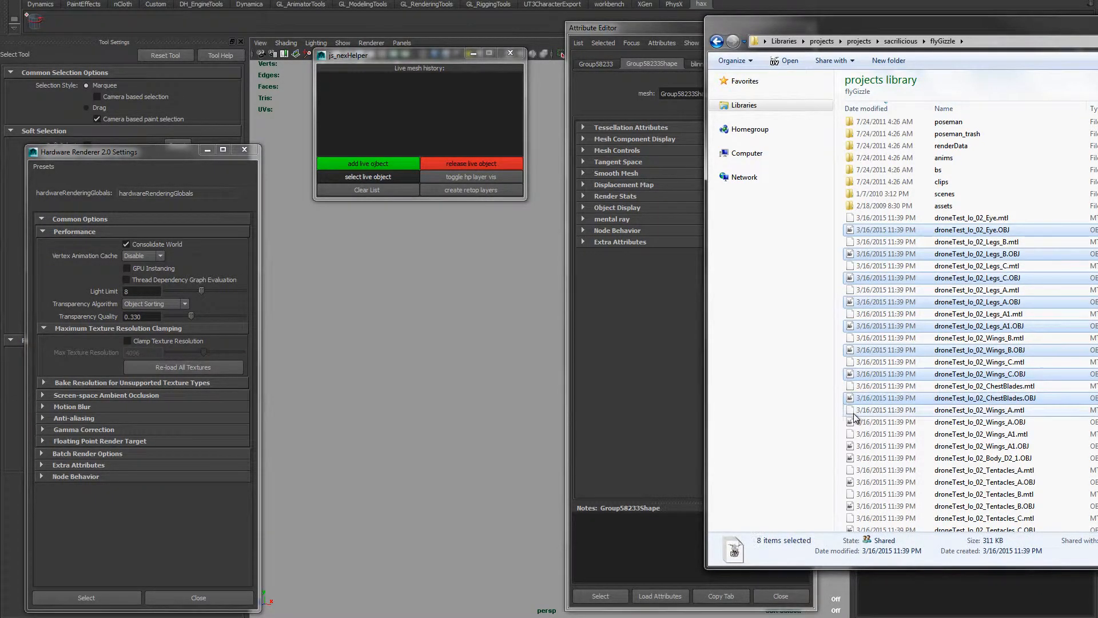
Add the droneTest_lo_02_ OBJ files for Wings_A, Wings_A1, Body_D2_1, Tentacles_A to C and ArmGuts to the selection.
{"action": "left_click", "coordinate": [855, 422], "text": "ctrl"}
{"action": "left_click", "coordinate": [856, 446], "text": "ctrl"}
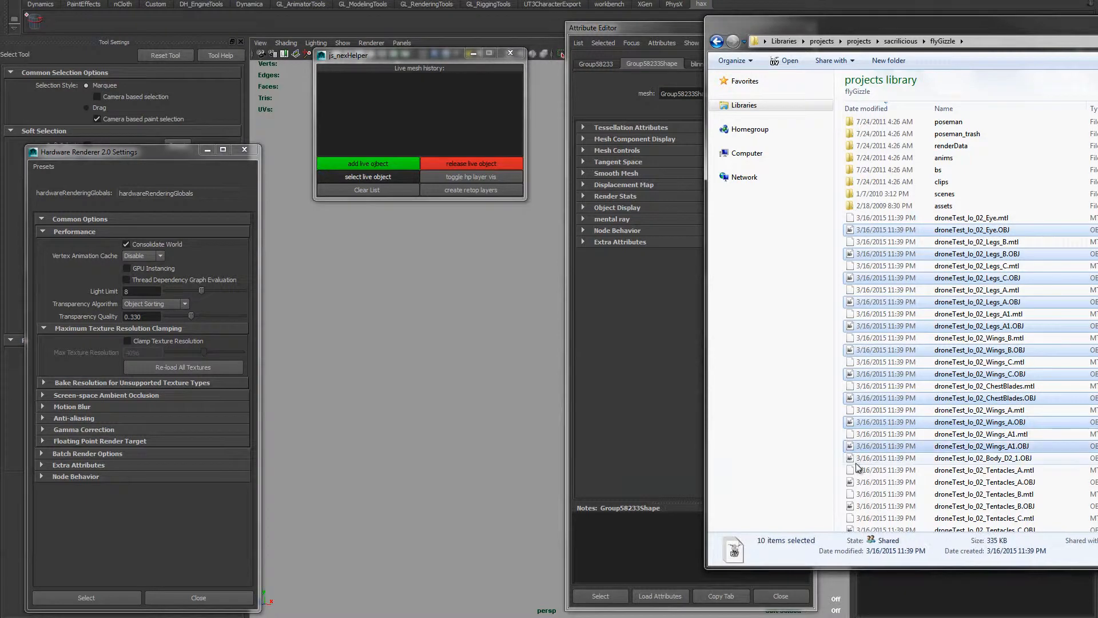
{"action": "left_click", "coordinate": [855, 458], "text": "ctrl"}
{"action": "left_click", "coordinate": [947, 482], "text": "ctrl"}
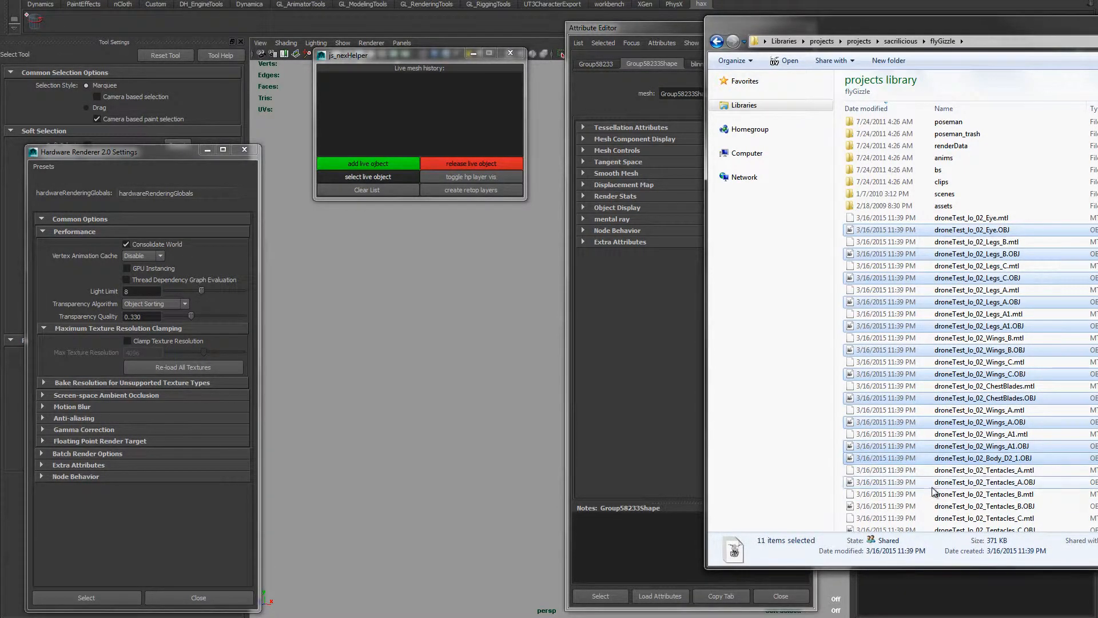
{"action": "left_click", "coordinate": [981, 507], "text": "ctrl"}
{"action": "scroll", "coordinate": [914, 504], "scroll_direction": "down", "scroll_amount": 1}
{"action": "scroll", "coordinate": [912, 495], "scroll_direction": "down", "scroll_amount": 1}
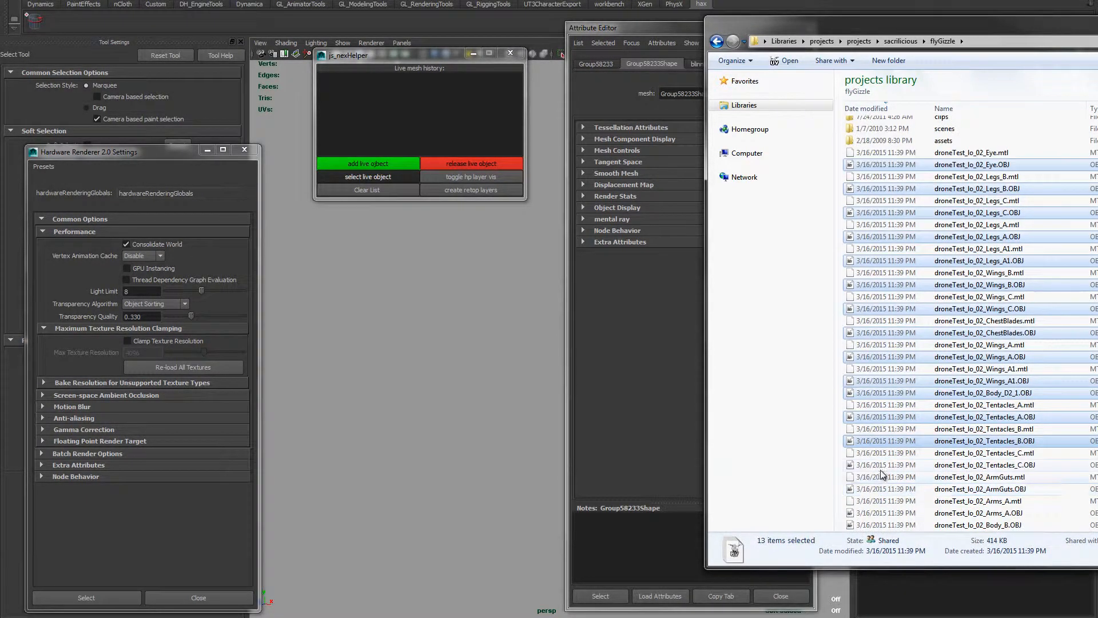
{"action": "left_click", "coordinate": [883, 465], "text": "ctrl"}
{"action": "left_click", "coordinate": [892, 488], "text": "ctrl"}
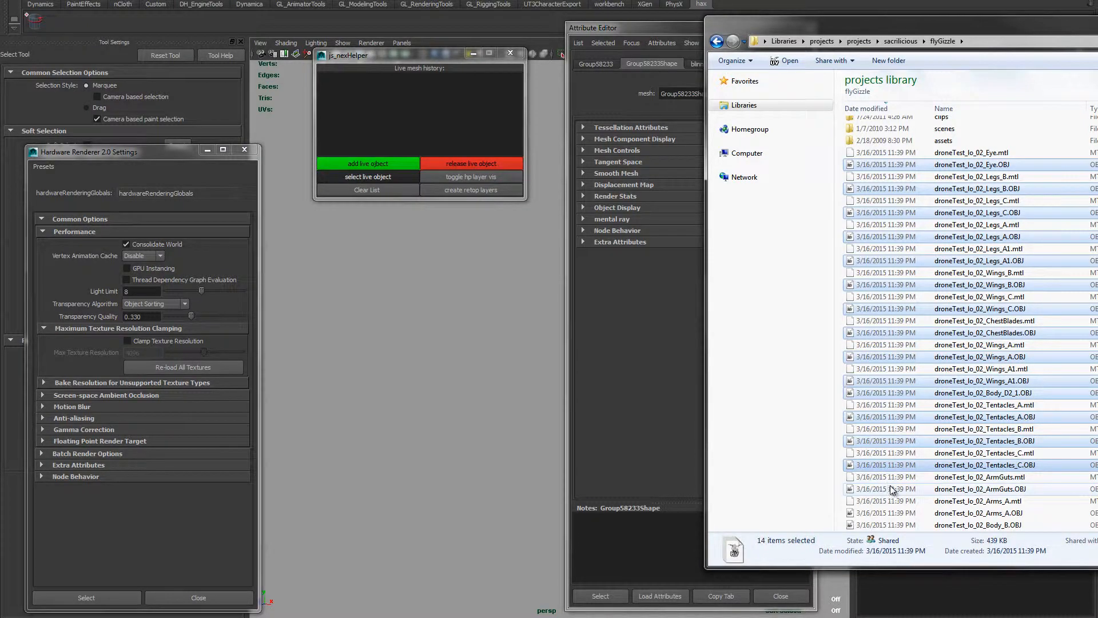
{"action": "left_click", "coordinate": [884, 491], "text": "ctrl"}
Add the Arms_A, Body_B, Body_C, flyGizzle.03.73, shell_top_07 and Teeth_A OBJs, import the selection into the Maya scene and clear the folder window away.
{"action": "scroll", "coordinate": [884, 492], "scroll_direction": "down", "scroll_amount": 1}
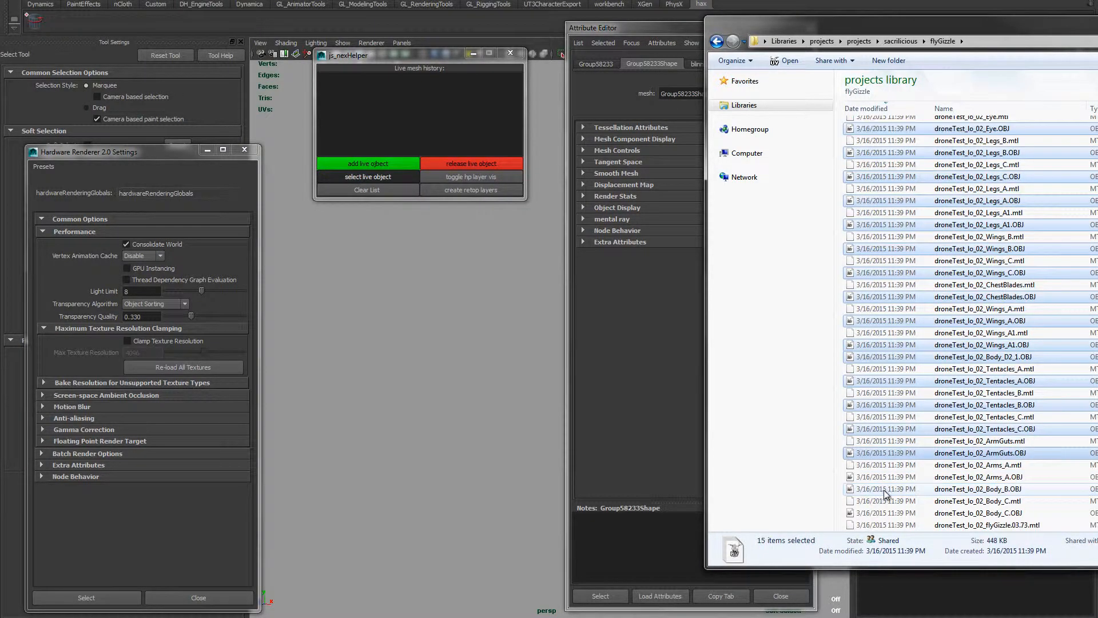
{"action": "left_click", "coordinate": [884, 489], "text": "ctrl"}
{"action": "left_click", "coordinate": [885, 479], "text": "ctrl"}
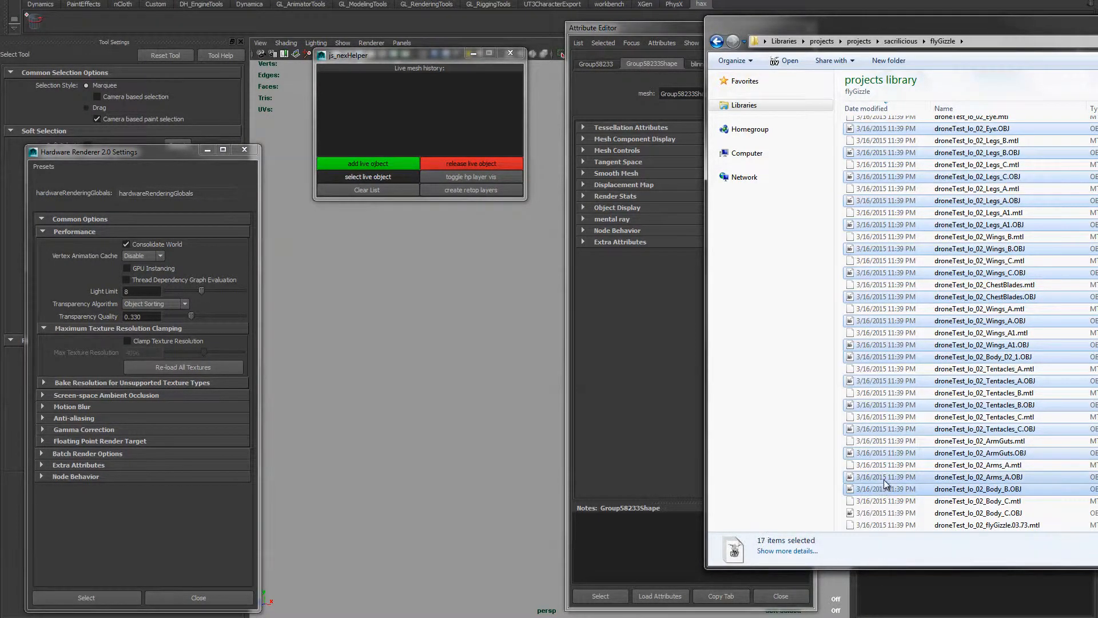
{"action": "scroll", "coordinate": [886, 483], "scroll_direction": "down", "scroll_amount": 2}
{"action": "left_click", "coordinate": [884, 442], "text": "ctrl"}
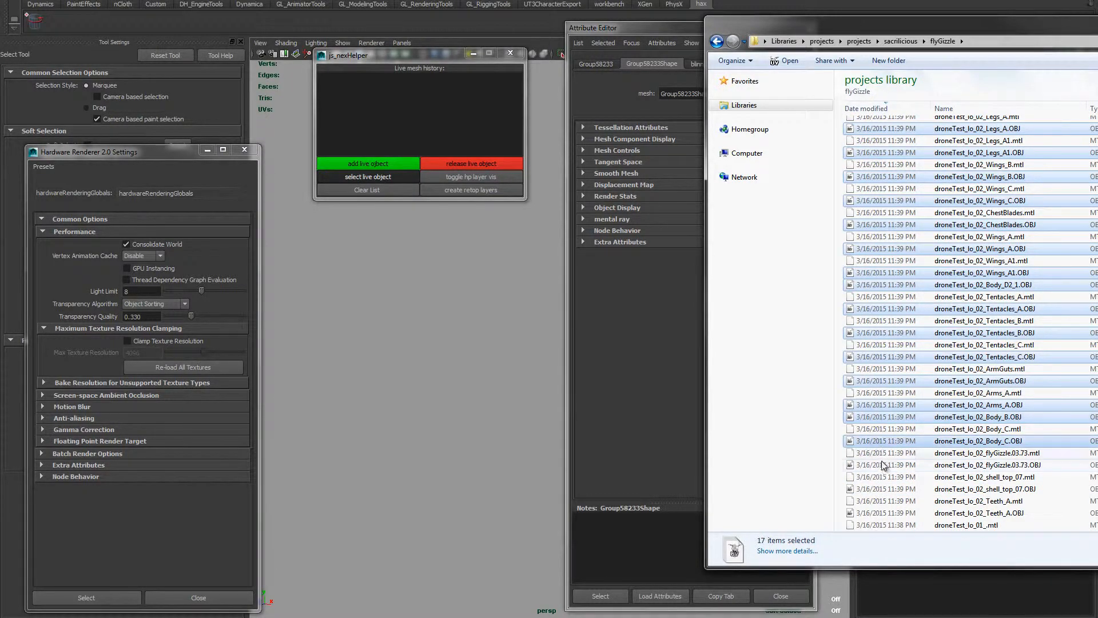
{"action": "left_click", "coordinate": [881, 465], "text": "ctrl"}
{"action": "left_click", "coordinate": [869, 490], "text": "ctrl"}
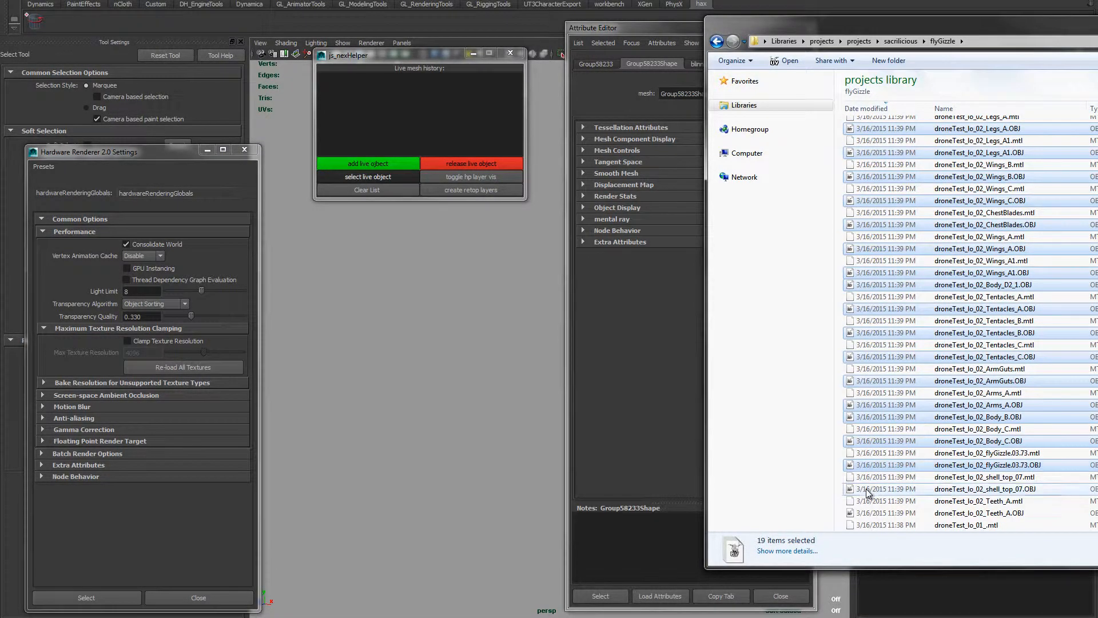
{"action": "left_click", "coordinate": [869, 490], "text": "ctrl"}
{"action": "scroll", "coordinate": [869, 491], "scroll_direction": "down", "scroll_amount": 2}
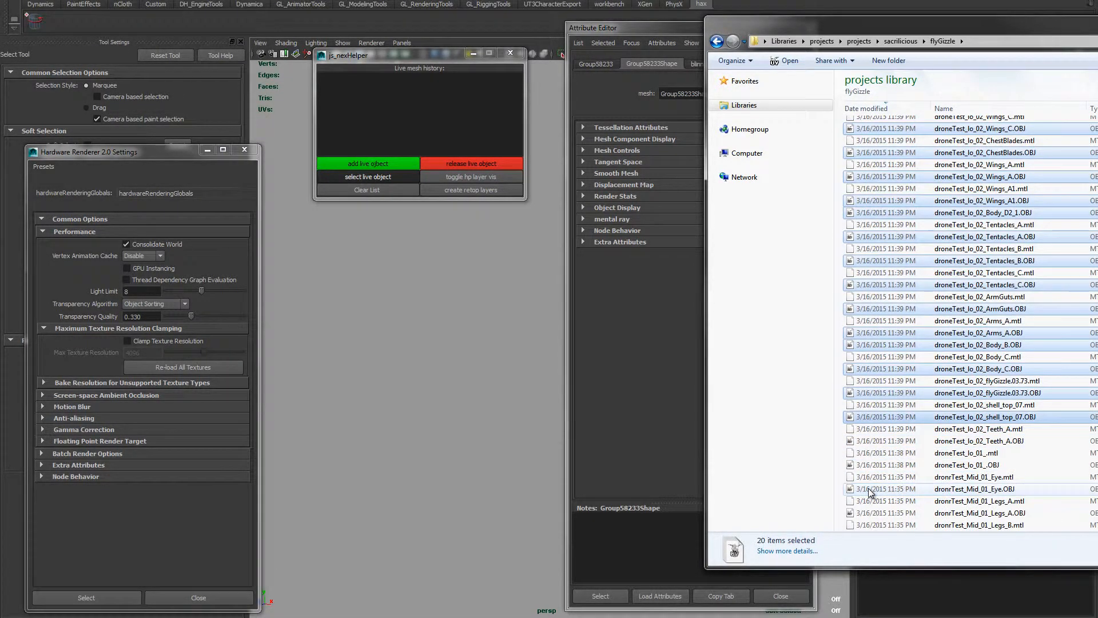
{"action": "left_click", "coordinate": [869, 442], "text": "ctrl"}
{"action": "left_click_drag", "start_coordinate": [881, 448], "coordinate": [456, 444]}
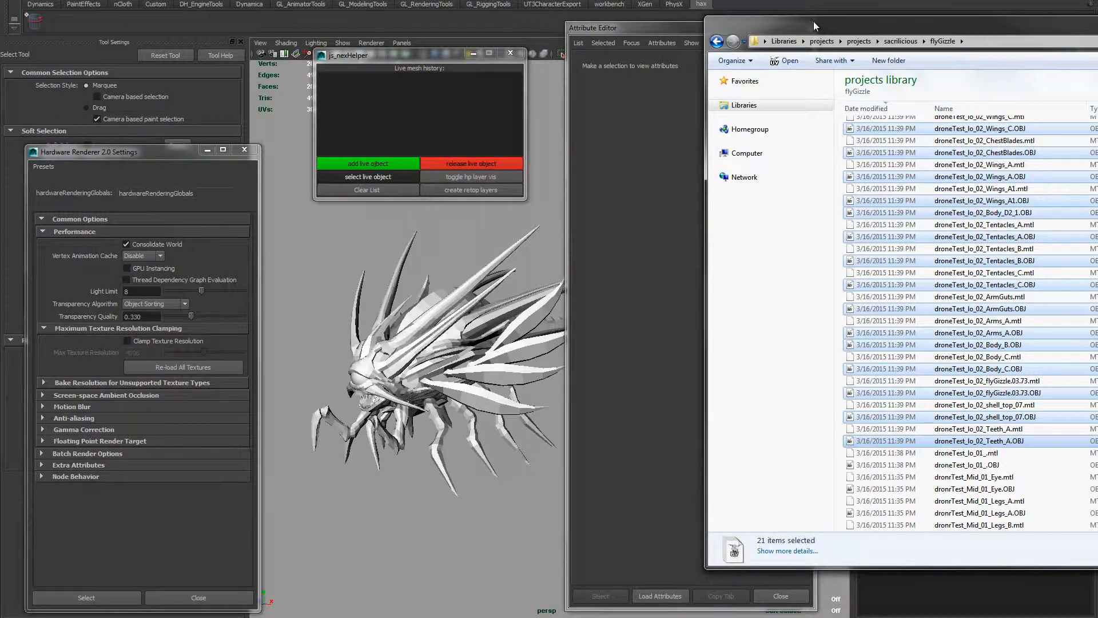
{"action": "left_click_drag", "start_coordinate": [814, 22], "coordinate": [1097, 46]}
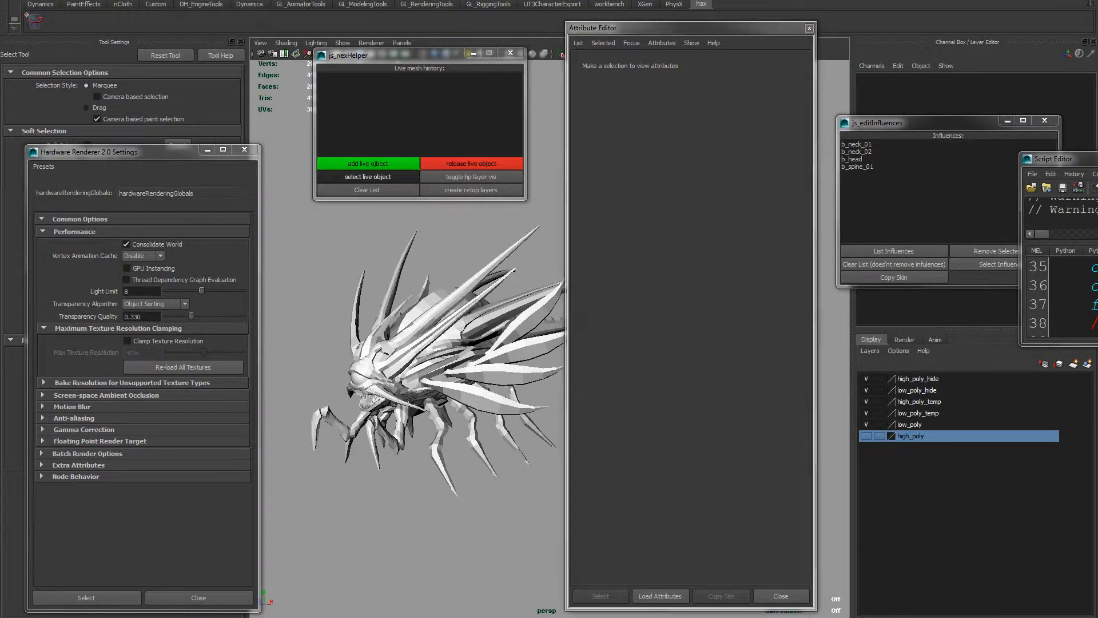
Select all the imported low-poly meshes in the viewport and close the Attribute Editor.
{"action": "right_click_drag", "start_coordinate": [389, 239], "coordinate": [365, 229], "text": "alt"}
{"action": "middle_click_drag", "start_coordinate": [365, 223], "coordinate": [347, 239], "text": "alt"}
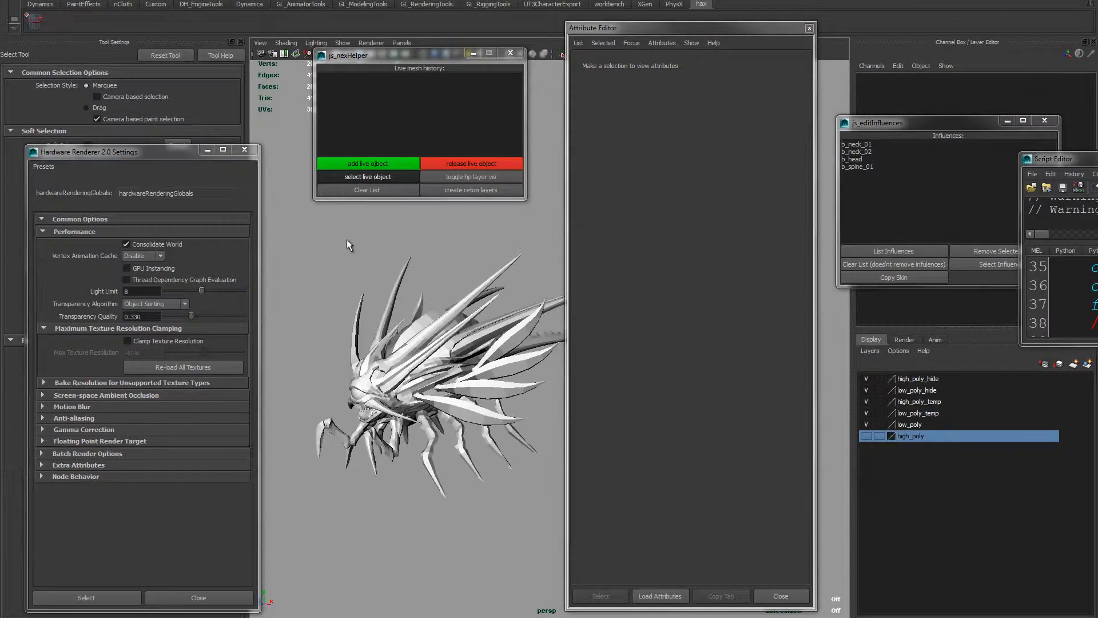
{"action": "left_click_drag", "start_coordinate": [347, 239], "coordinate": [694, 533]}
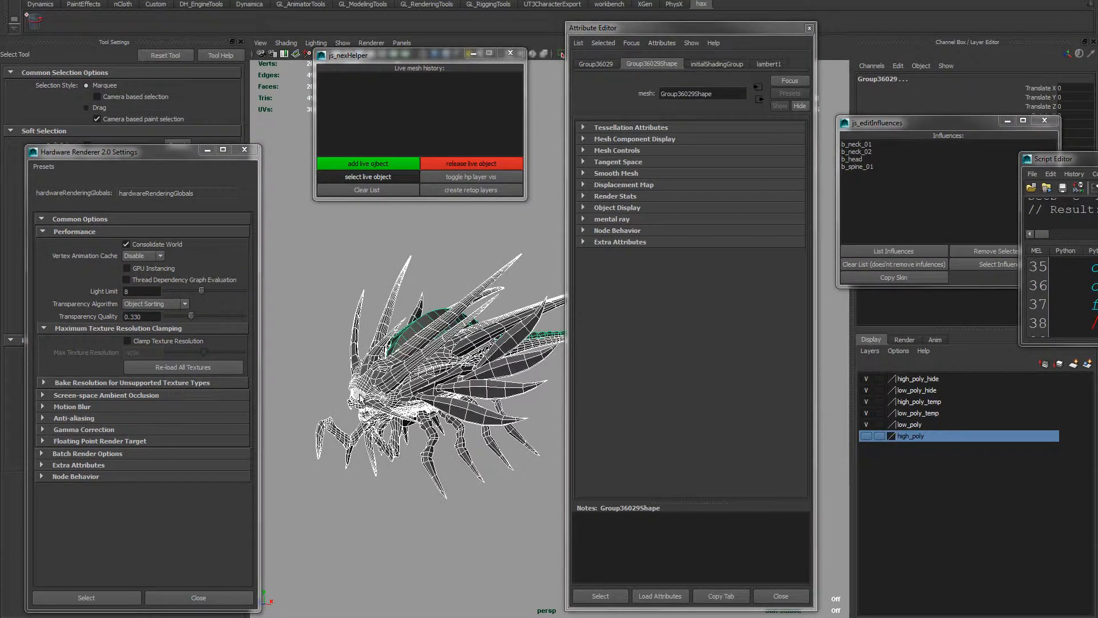
{"action": "left_click", "coordinate": [714, 43]}
{"action": "left_click", "coordinate": [812, 46]}
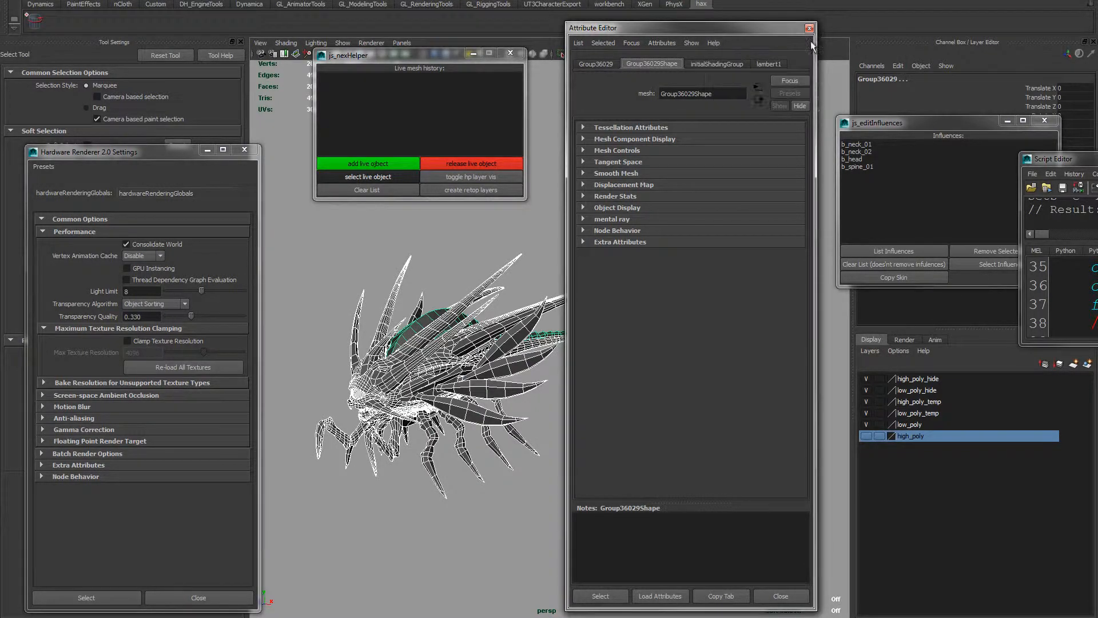
{"action": "left_click", "coordinate": [810, 28]}
Reselect the whole imported creature and add its meshes to the low_poly layer.
{"action": "middle_click_drag", "start_coordinate": [643, 290], "coordinate": [753, 276], "text": "alt"}
{"action": "right_click_drag", "start_coordinate": [698, 171], "coordinate": [760, 154], "text": "alt"}
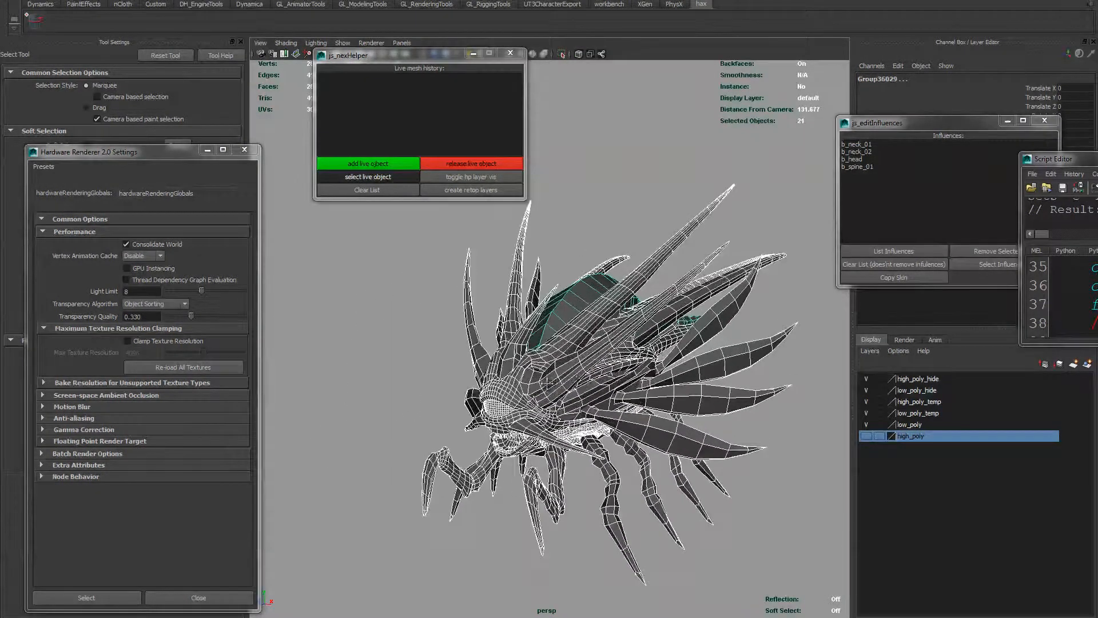
{"action": "middle_click_drag", "start_coordinate": [761, 153], "coordinate": [691, 147], "text": "alt"}
{"action": "left_click", "coordinate": [724, 169]}
{"action": "right_click_drag", "start_coordinate": [670, 200], "coordinate": [368, 243], "text": "alt"}
{"action": "left_click_drag", "start_coordinate": [368, 243], "coordinate": [863, 571]}
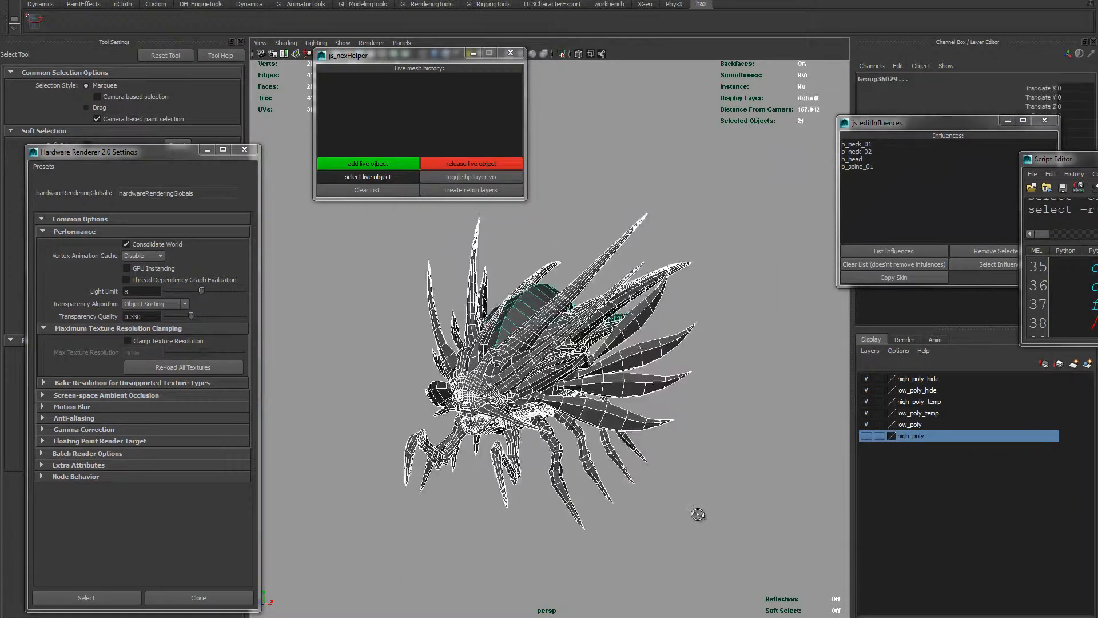
{"action": "left_click_drag", "start_coordinate": [698, 515], "coordinate": [647, 469], "text": "alt"}
{"action": "right_click", "coordinate": [923, 426]}
{"action": "left_click", "coordinate": [950, 430]}
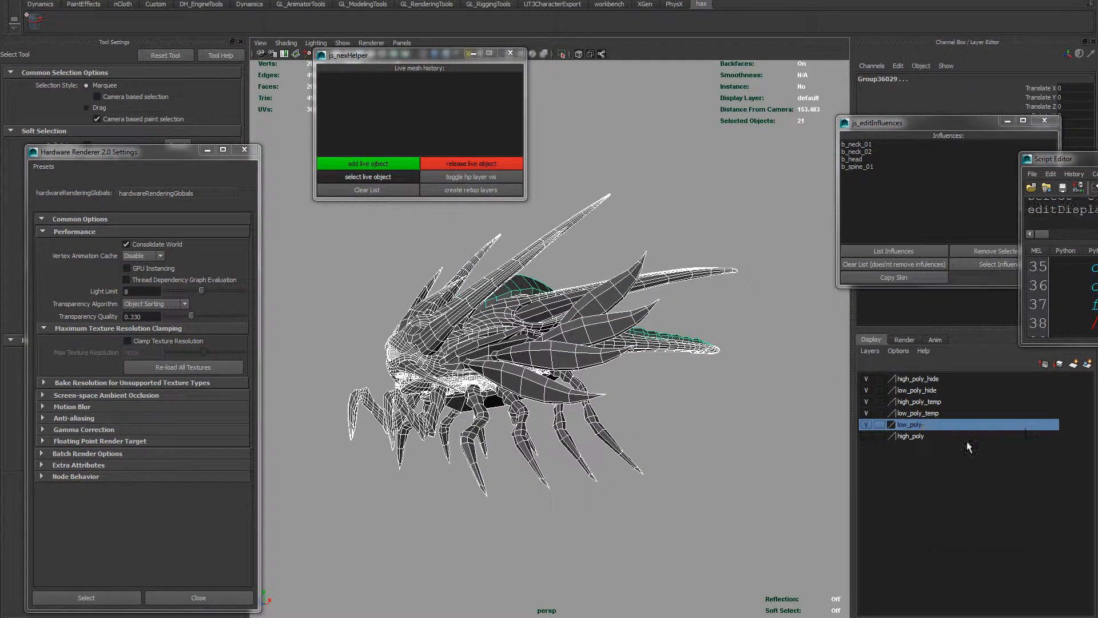
Hide the low_poly layer and show the high_poly layer.
{"action": "left_click", "coordinate": [867, 424]}
{"action": "left_click", "coordinate": [866, 424]}
{"action": "left_click", "coordinate": [867, 424]}
{"action": "left_click", "coordinate": [866, 436]}
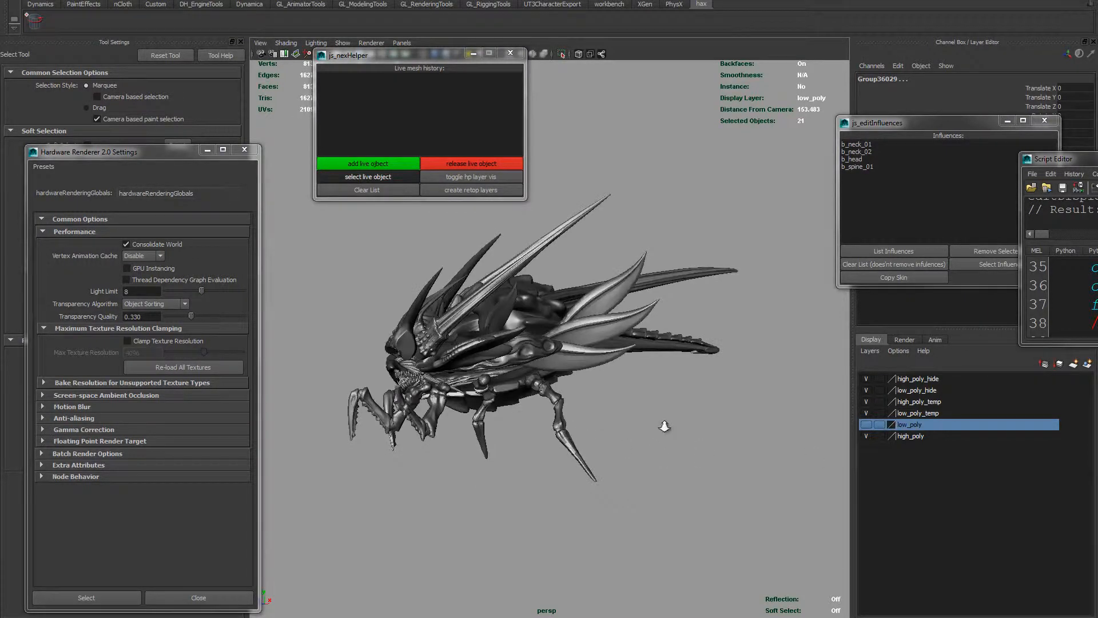
Make the blinn1 material fully opaque by zeroing its transparency, and dock the Attribute Editor at the side of the main window.
{"action": "middle_click_drag", "start_coordinate": [554, 424], "coordinate": [620, 419], "text": "alt"}
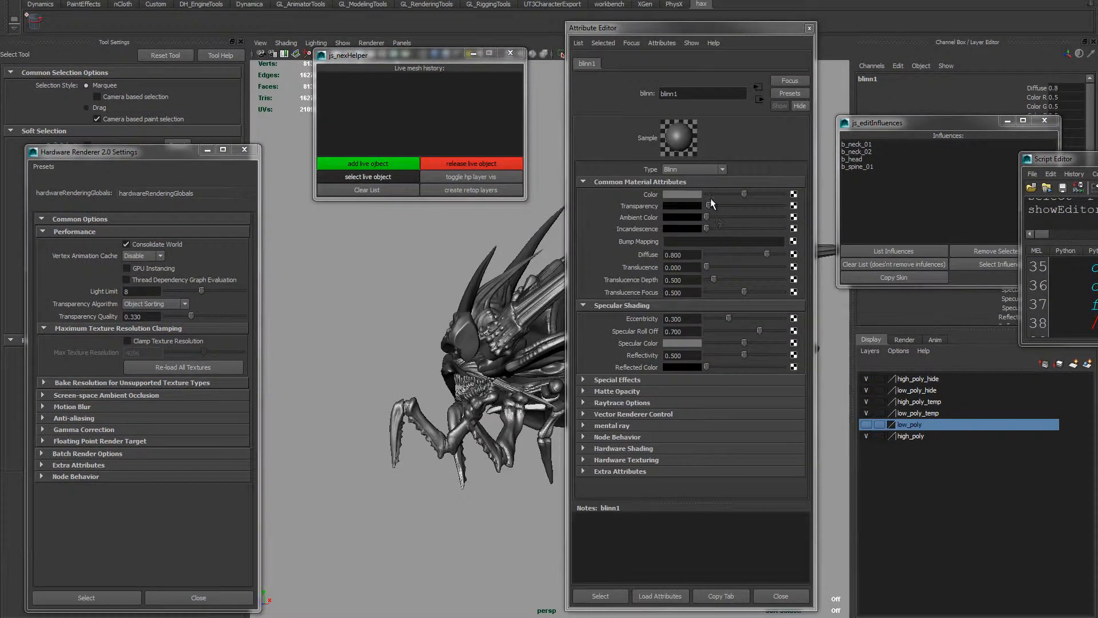
{"action": "left_click_drag", "start_coordinate": [713, 206], "coordinate": [634, 207]}
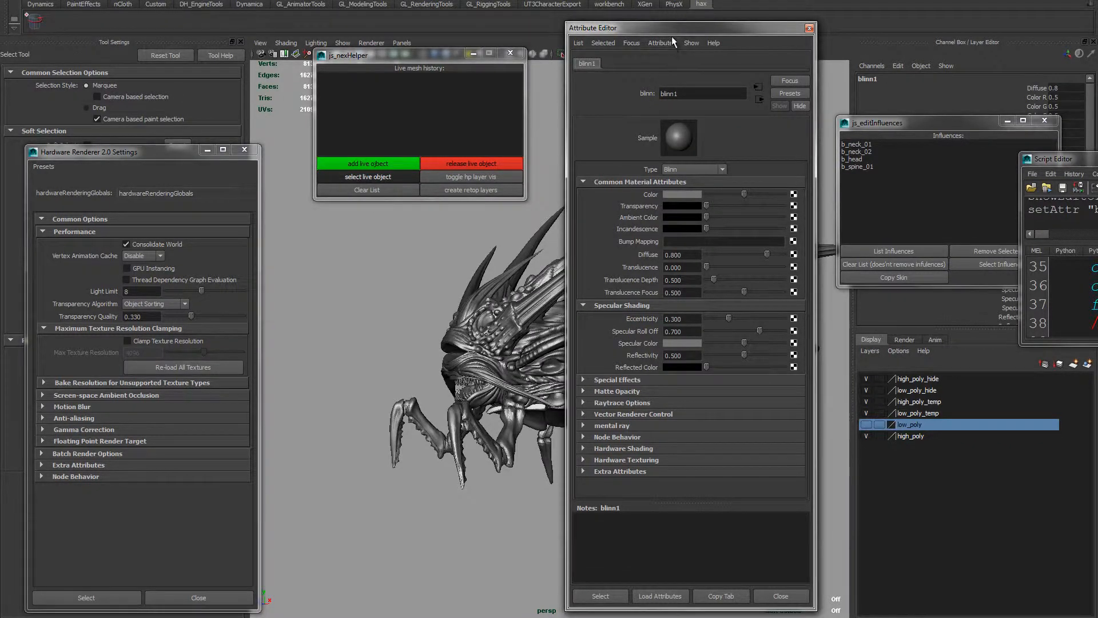
{"action": "left_click_drag", "start_coordinate": [671, 29], "coordinate": [898, 49]}
{"action": "left_click_drag", "start_coordinate": [435, 326], "coordinate": [508, 340], "text": "alt"}
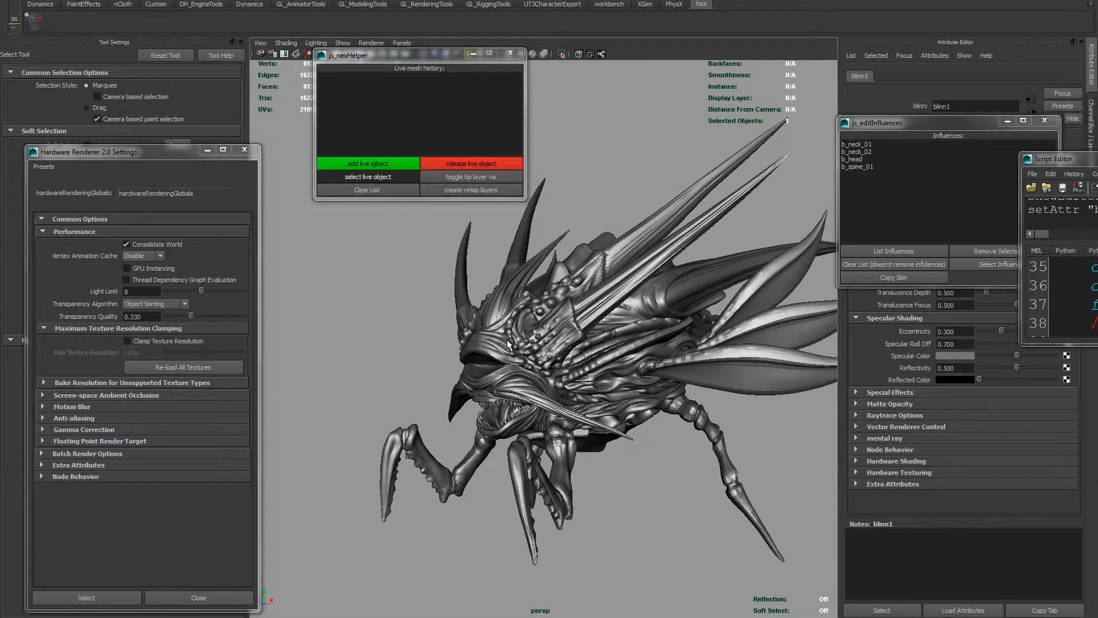
Select the high-poly body mesh with the large horns and show the status line in the Maya interface.
{"action": "left_click", "coordinate": [508, 342]}
{"action": "right_click_drag", "start_coordinate": [515, 362], "coordinate": [469, 343], "text": "alt"}
{"action": "left_click_drag", "start_coordinate": [469, 344], "coordinate": [503, 366], "text": "alt"}
{"action": "mouse_move", "coordinate": [503, 366]}
{"action": "right_mouse_down", "text": "alt"}
{"action": "mouse_move", "coordinate": [565, 398]}
{"action": "mouse_move", "coordinate": [496, 372]}
{"action": "right_mouse_up", "text": "alt"}
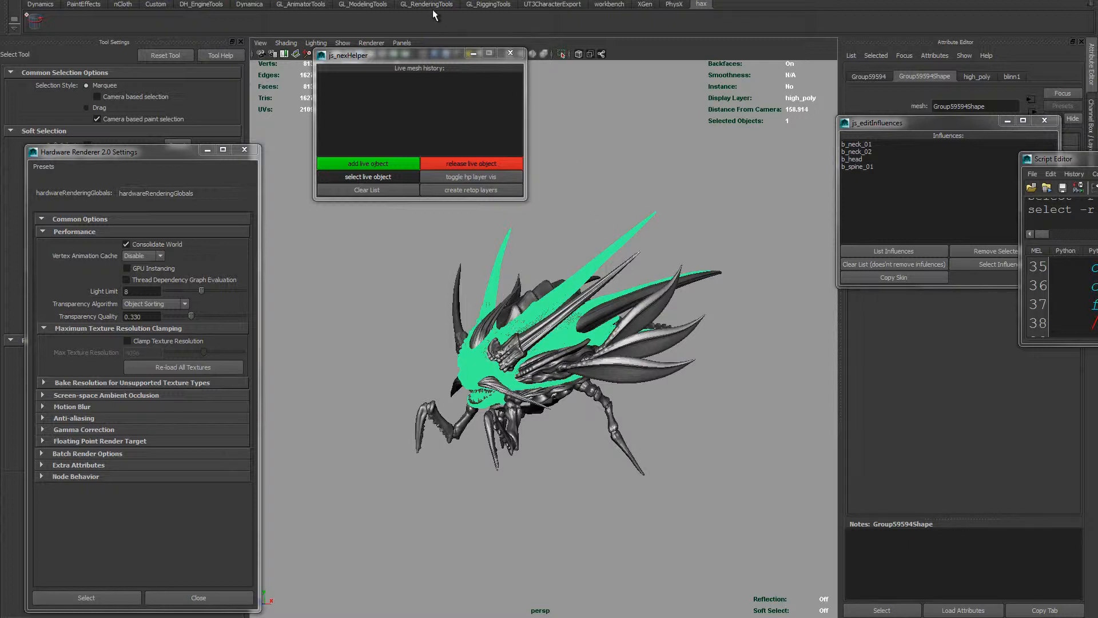
{"action": "key", "text": "space"}
{"action": "left_click_drag", "start_coordinate": [725, 252], "coordinate": [755, 256]}
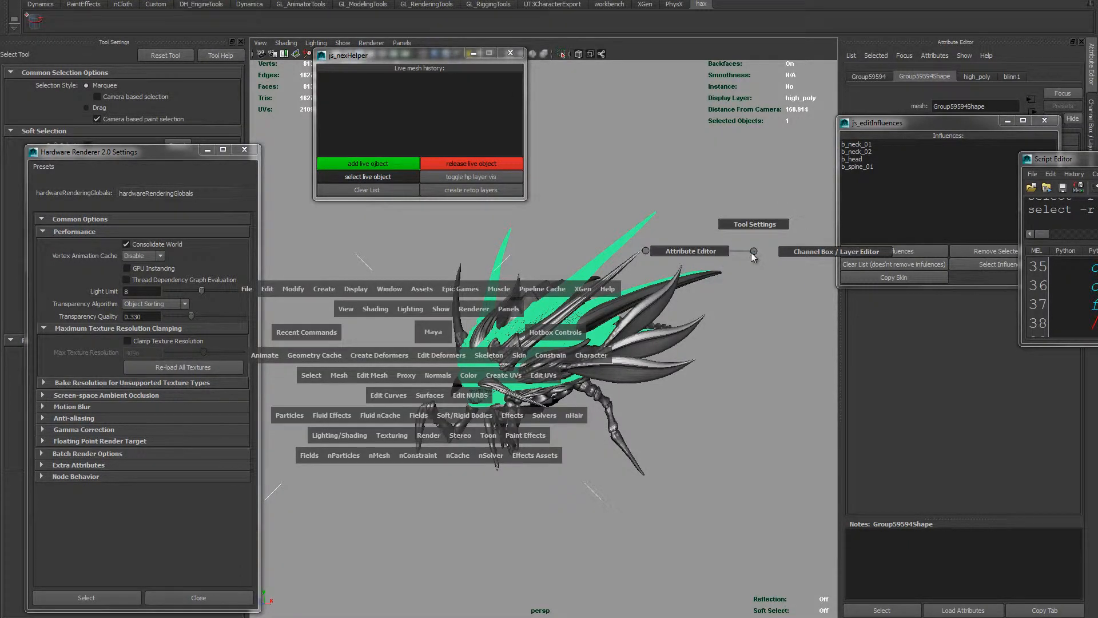
{"action": "key", "text": "space"}
{"action": "left_click_drag", "start_coordinate": [846, 257], "coordinate": [884, 243]}
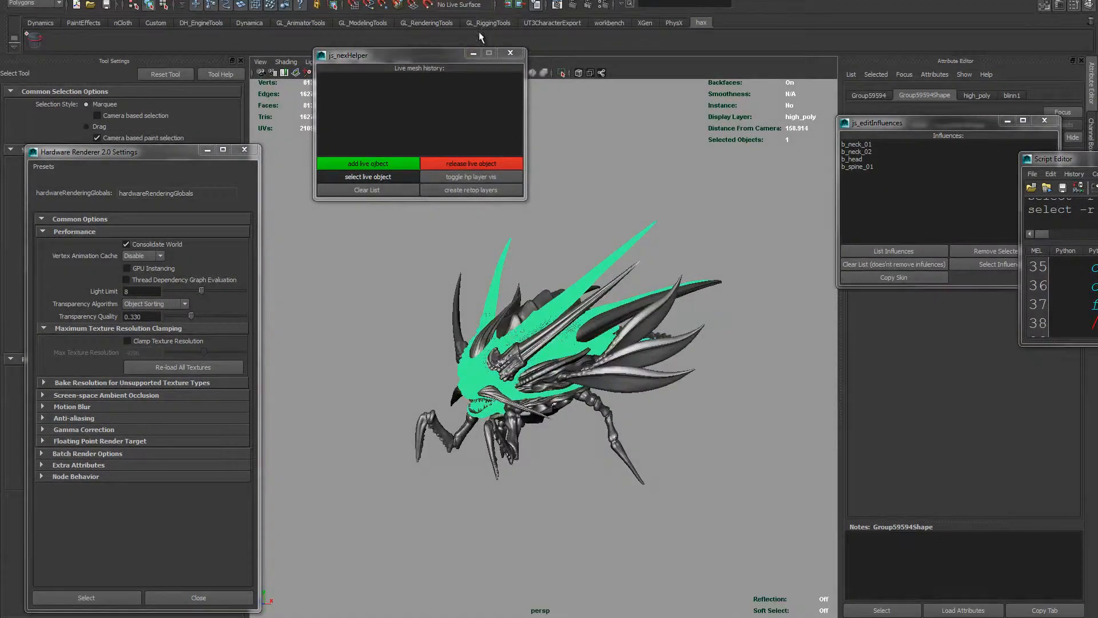
Make the selected horned body mesh live from the status line and try picking its large horn in the viewport.
{"action": "left_click", "coordinate": [622, 6]}
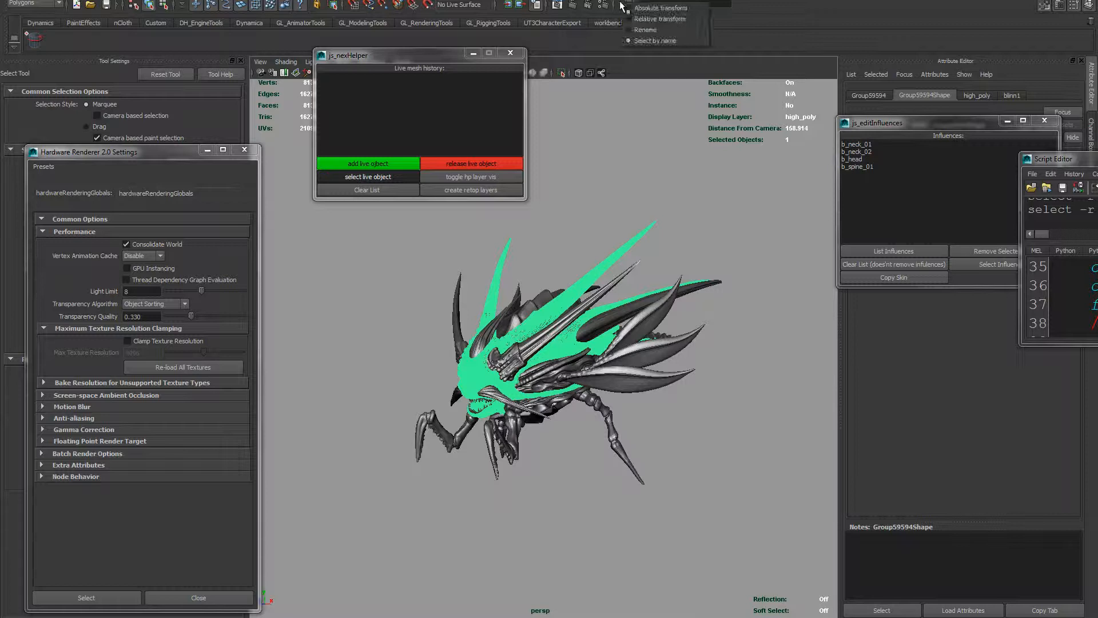
{"action": "left_click", "coordinate": [661, 8]}
{"action": "scroll", "coordinate": [609, 257], "scroll_direction": "up", "scroll_amount": 3}
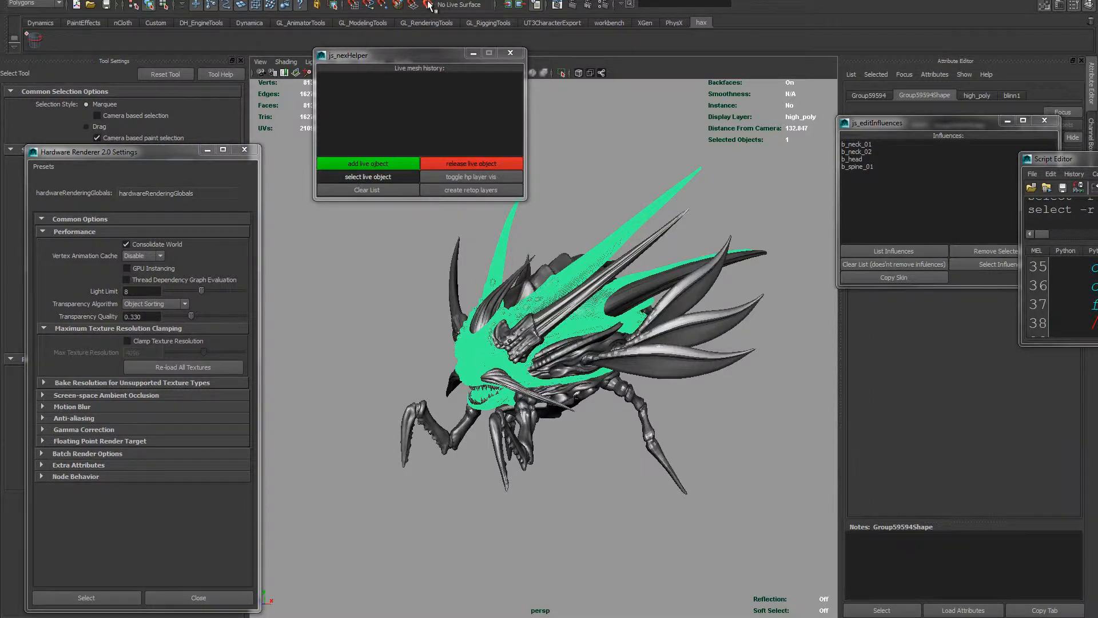
{"action": "left_click", "coordinate": [429, 6]}
{"action": "scroll", "coordinate": [639, 254], "scroll_direction": "up", "scroll_amount": 4}
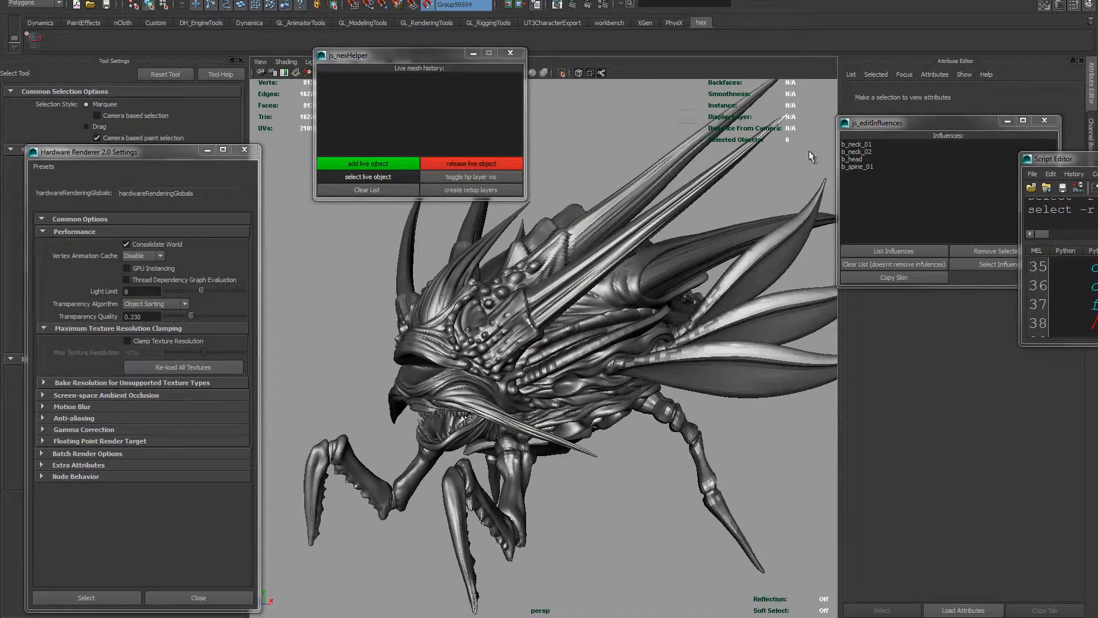
{"action": "left_click", "coordinate": [773, 141]}
{"action": "middle_click_drag", "start_coordinate": [688, 240], "coordinate": [660, 281], "text": "alt"}
{"action": "scroll", "coordinate": [589, 281], "scroll_direction": "down", "scroll_amount": 3}
{"action": "left_click", "coordinate": [629, 297]}
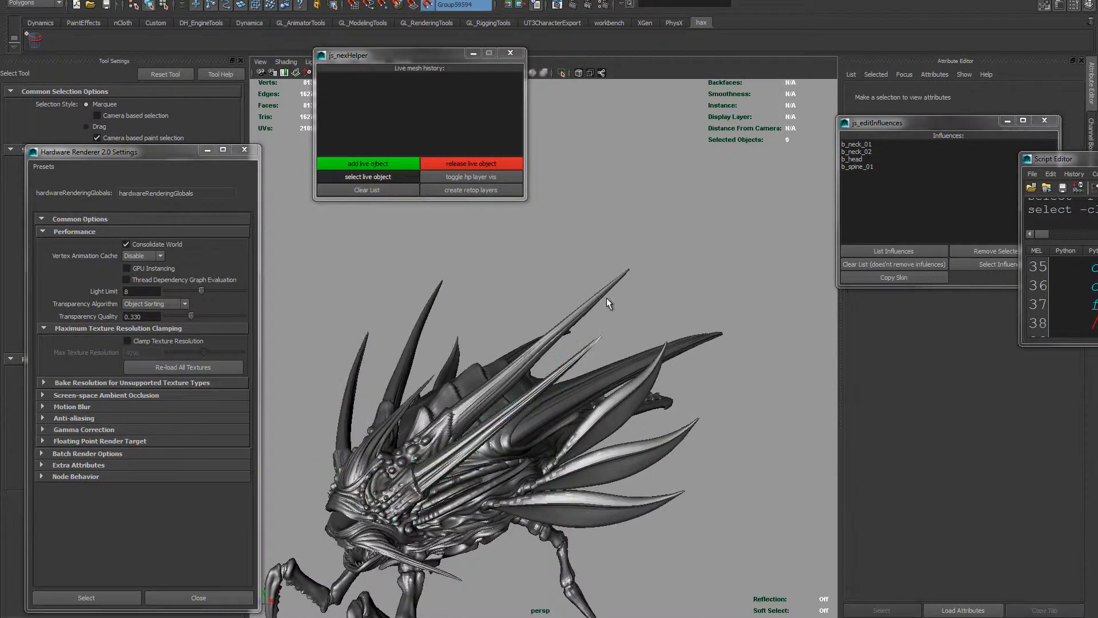
{"action": "middle_click_drag", "start_coordinate": [608, 327], "coordinate": [627, 296], "text": "alt"}
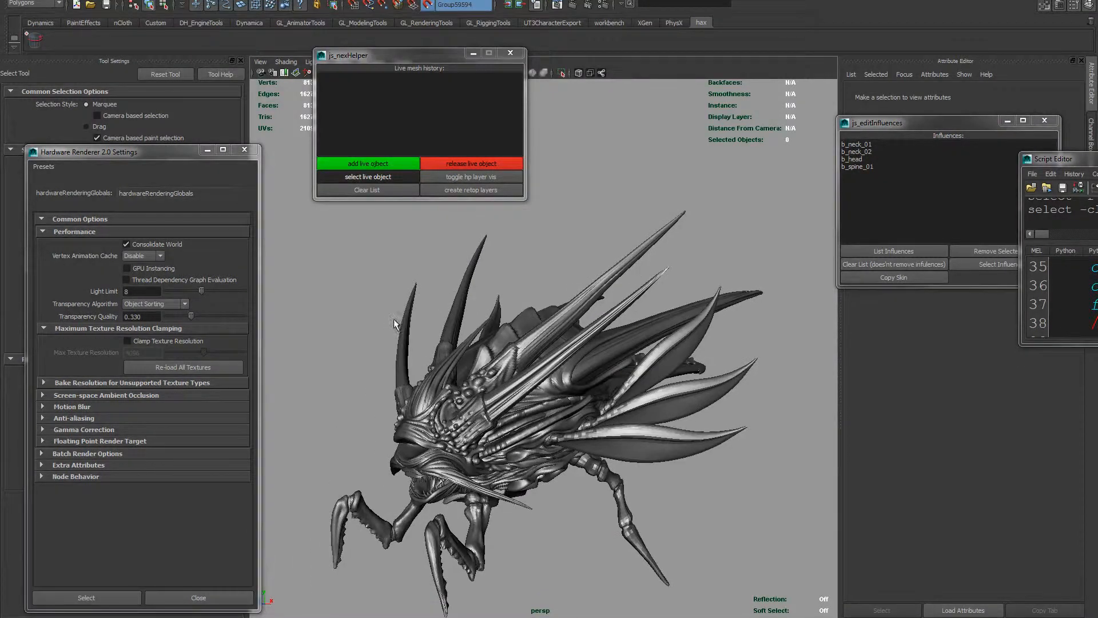
Isolate the small face-spike mesh, bring the whole creature back and clear the selection.
{"action": "left_click_drag", "start_coordinate": [507, 355], "coordinate": [640, 268], "text": "alt"}
{"action": "left_click", "coordinate": [452, 355]}
{"action": "key", "text": "shift+i"}
{"action": "key", "text": "shift+i"}
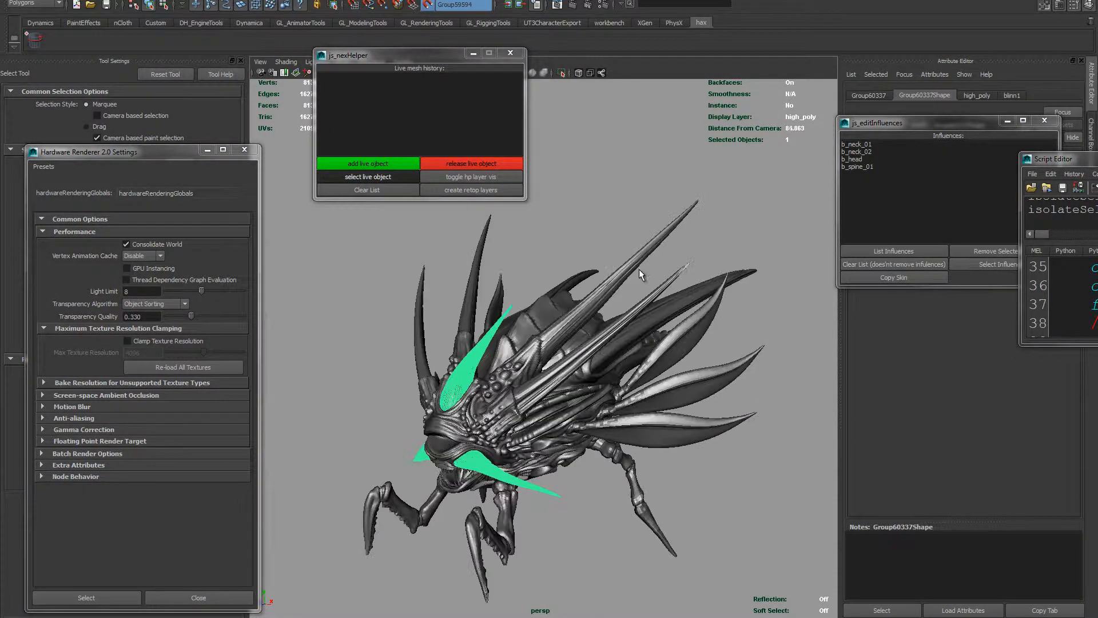
{"action": "left_click", "coordinate": [639, 268]}
{"action": "right_click_drag", "start_coordinate": [559, 353], "coordinate": [677, 306], "text": "alt"}
{"action": "middle_click_drag", "start_coordinate": [732, 238], "coordinate": [738, 246], "text": "alt"}
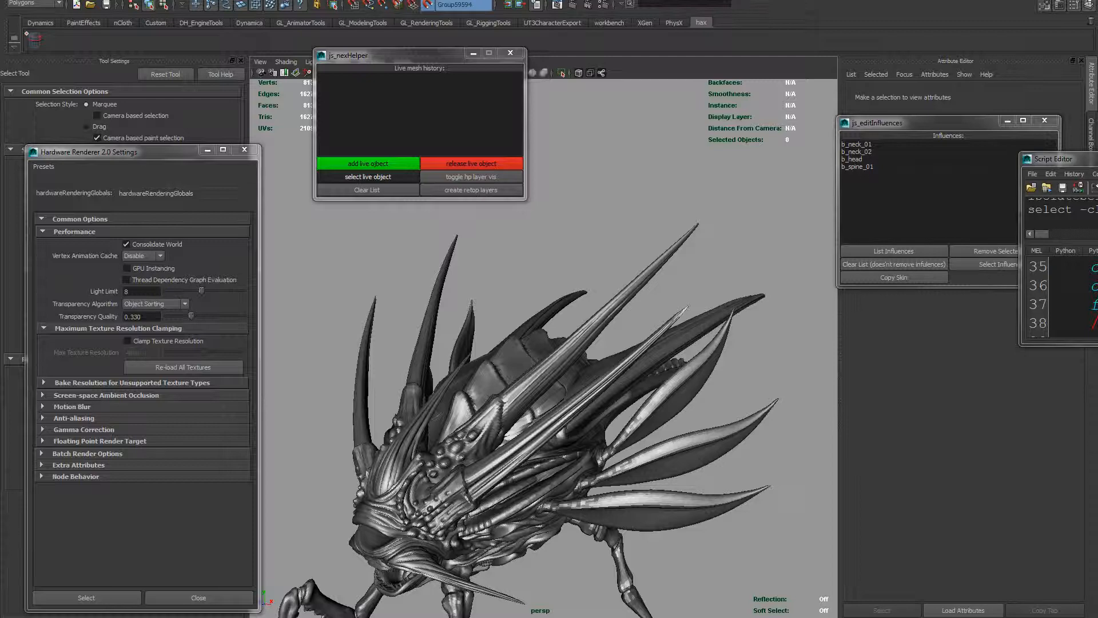
{"action": "left_click_drag", "start_coordinate": [716, 303], "coordinate": [668, 259], "text": "alt"}
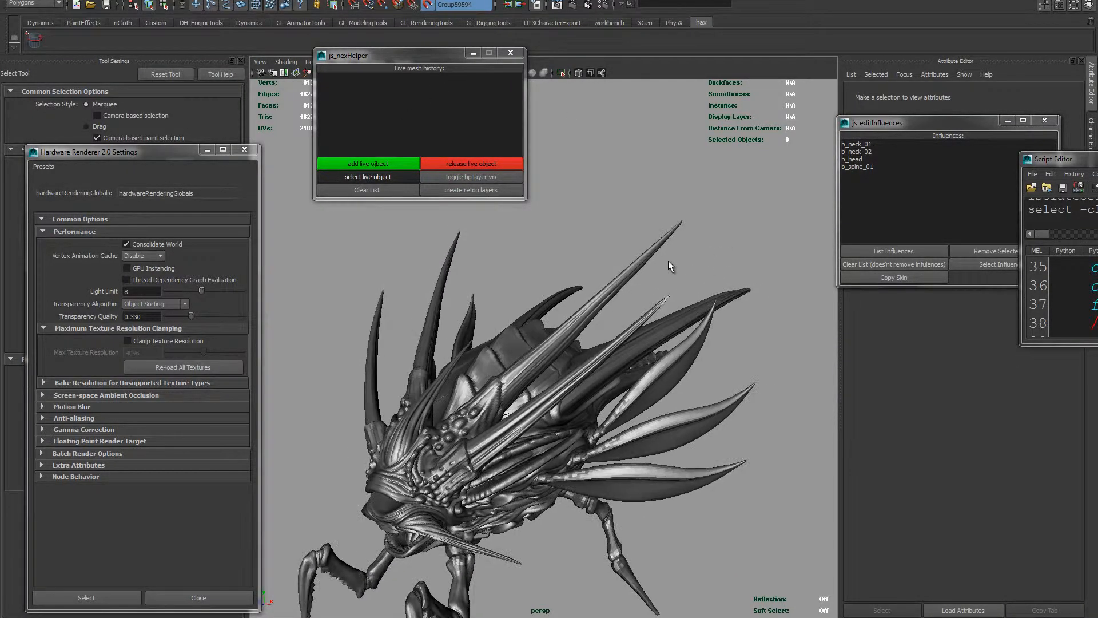
Release the live horned body mesh back to a normal selectable object.
{"action": "left_click", "coordinate": [428, 5]}
{"action": "right_click_drag", "start_coordinate": [615, 301], "coordinate": [644, 228], "text": "alt"}
{"action": "left_click_drag", "start_coordinate": [644, 228], "coordinate": [328, 254]}
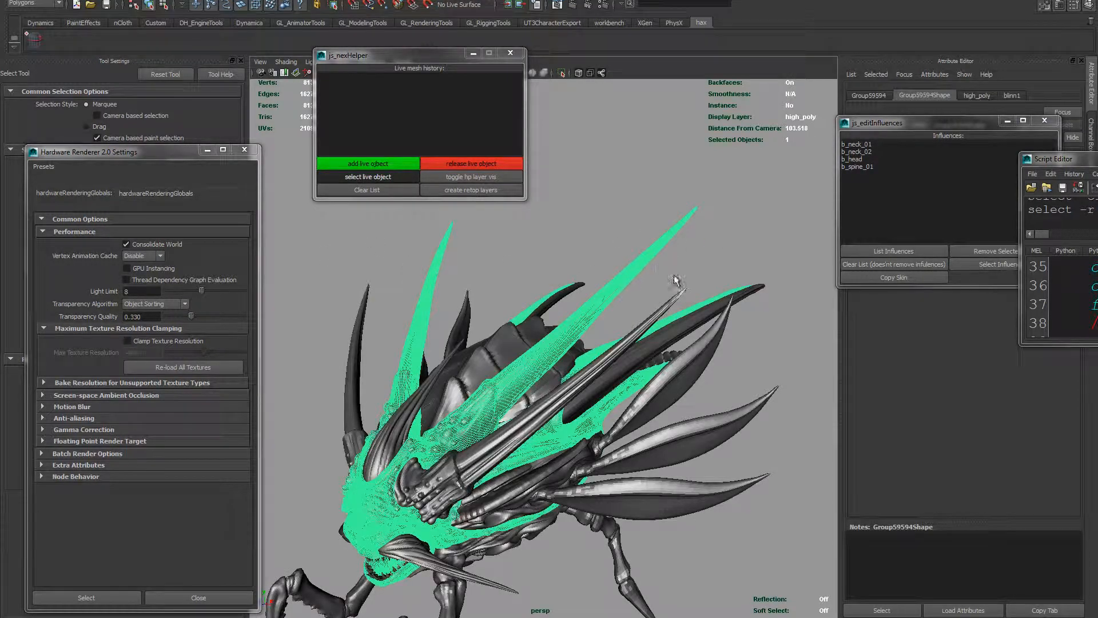
{"action": "left_click_drag", "start_coordinate": [626, 337], "coordinate": [596, 302], "text": "alt"}
{"action": "middle_click_drag", "start_coordinate": [628, 245], "coordinate": [615, 280], "text": "alt"}
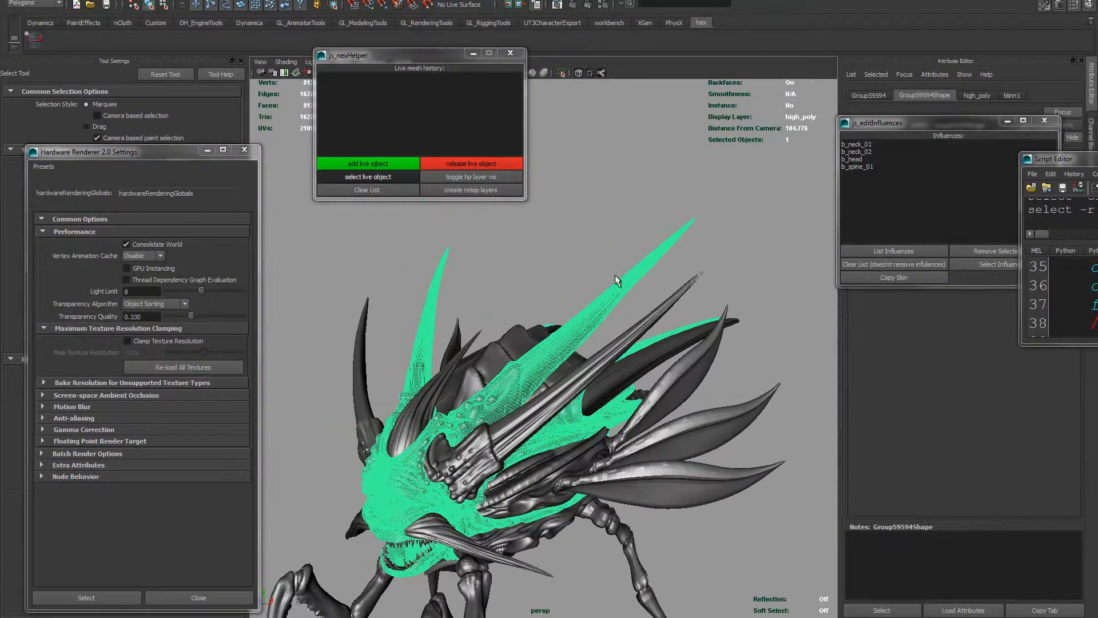
{"action": "mouse_move", "coordinate": [615, 280]}
{"action": "left_mouse_down", "text": "alt"}
{"action": "mouse_move", "coordinate": [606, 279]}
{"action": "mouse_move", "coordinate": [624, 274]}
{"action": "left_mouse_up", "text": "alt"}
{"action": "middle_click_drag", "start_coordinate": [623, 273], "coordinate": [595, 281], "text": "alt"}
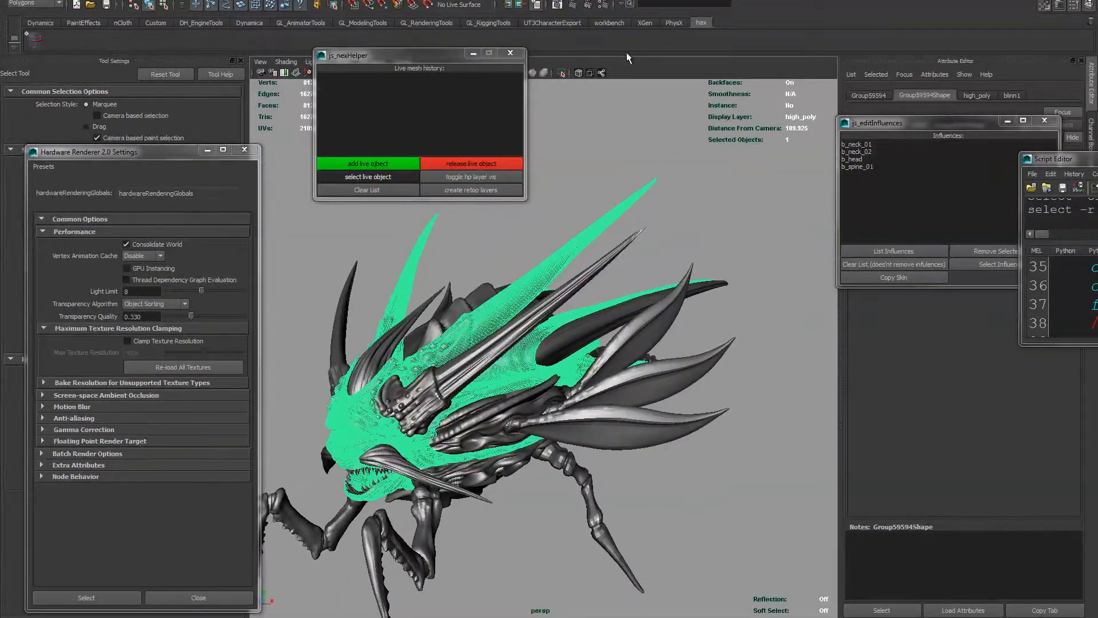
Add the horned body mesh and the rear wing mesh to the js_nexHelper live mesh history, ending with the horned mesh live.
{"action": "left_click", "coordinate": [393, 165]}
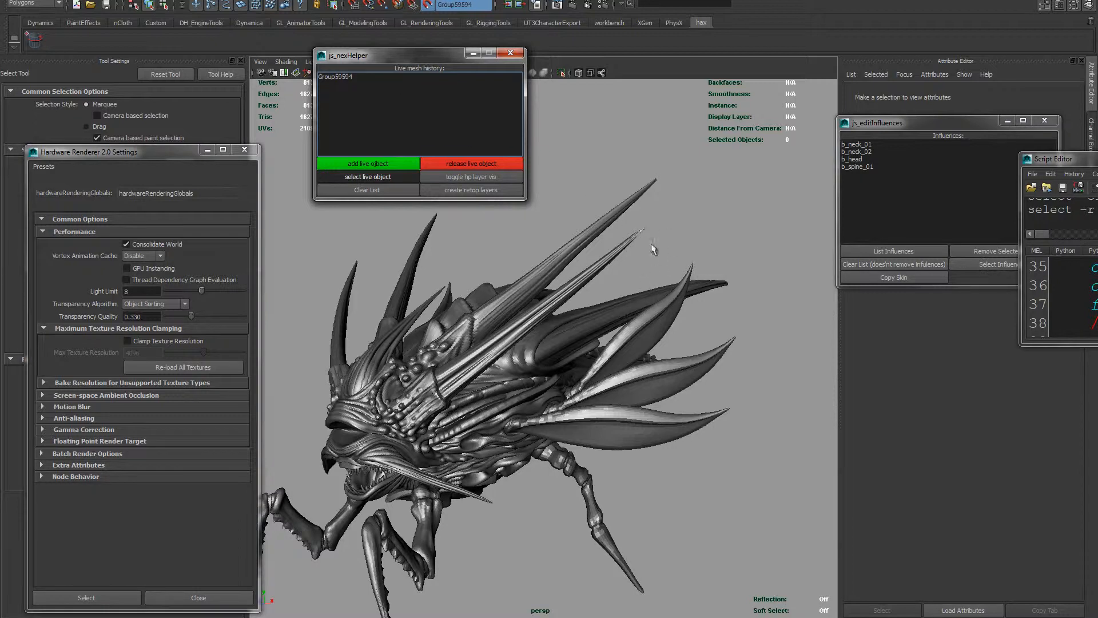
{"action": "left_click_drag", "start_coordinate": [653, 249], "coordinate": [569, 234], "text": "alt"}
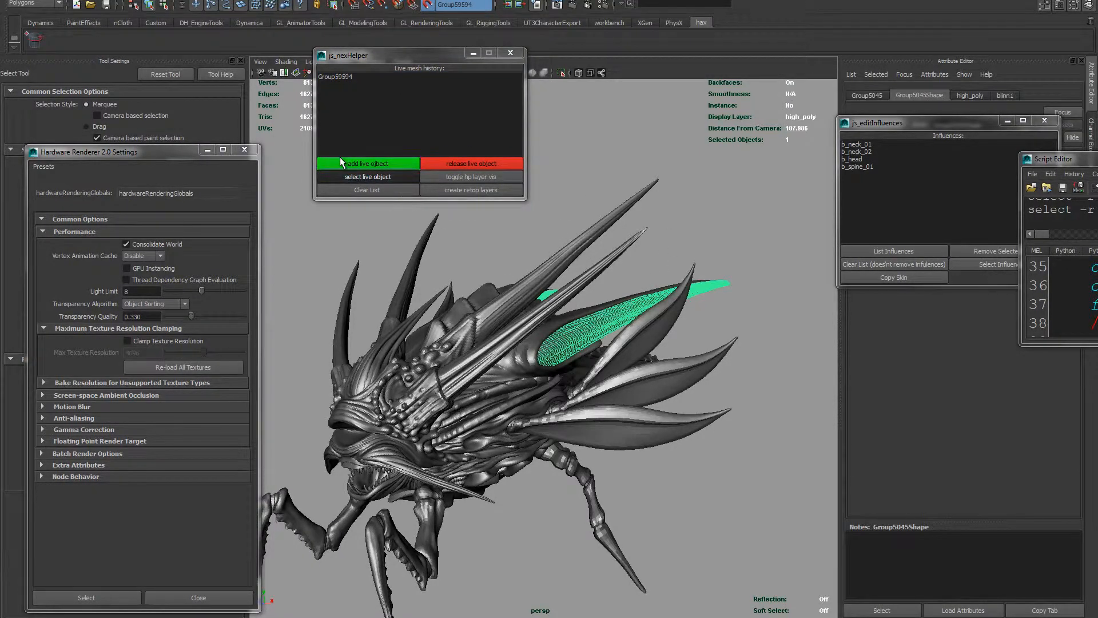
{"action": "left_click", "coordinate": [359, 160]}
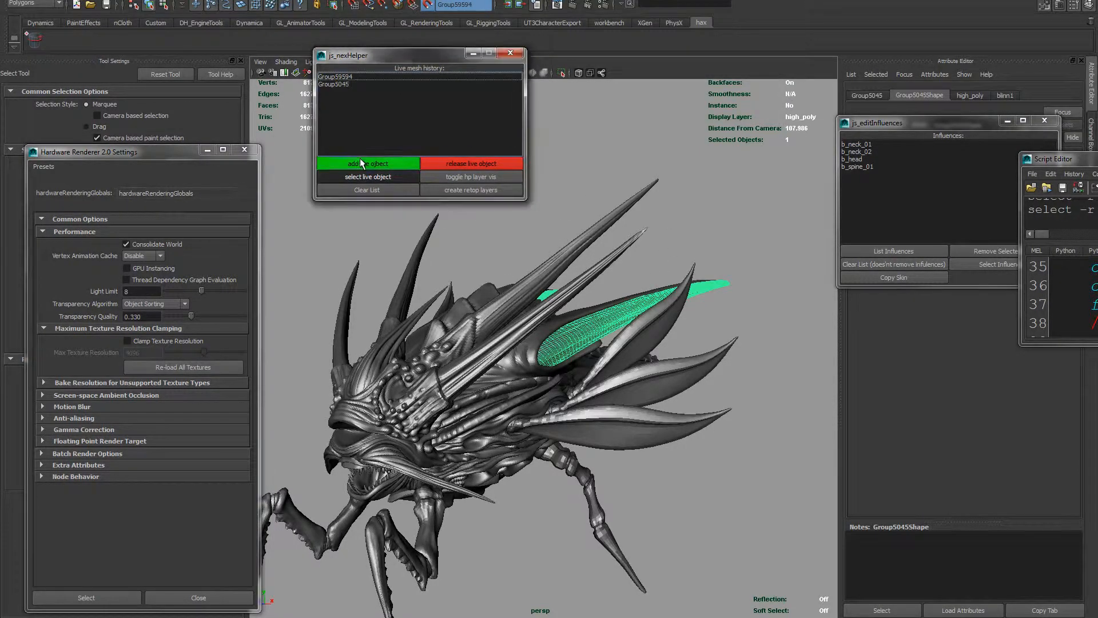
{"action": "left_click", "coordinate": [338, 83]}
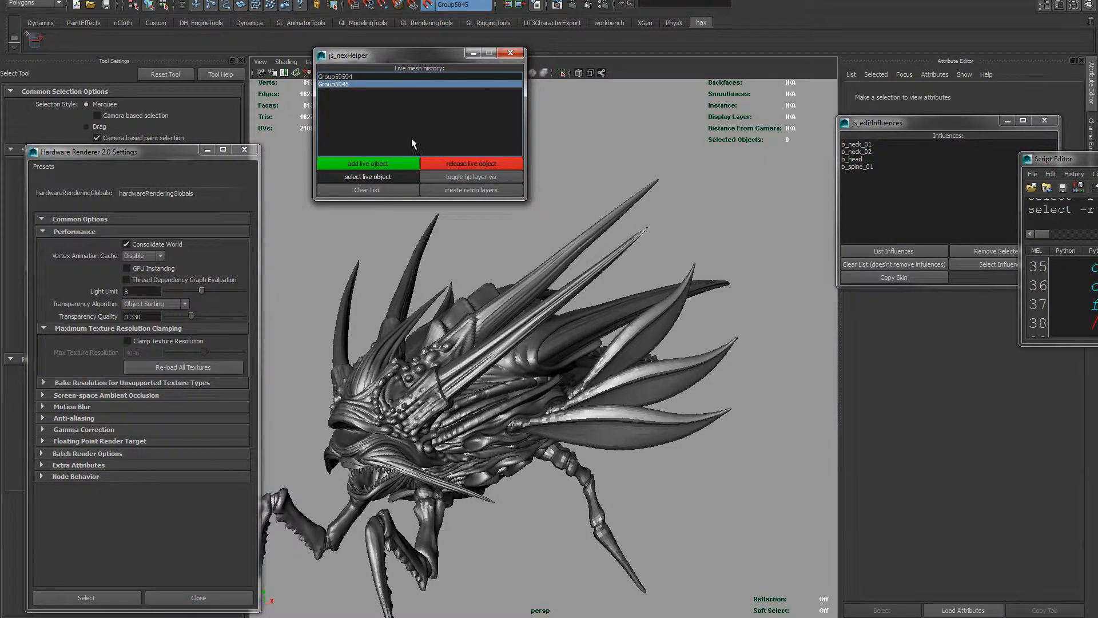
{"action": "left_click", "coordinate": [340, 76]}
Select the live horned mesh through js_nexHelper, isolate it in the viewport and clear the selection.
{"action": "left_click_drag", "start_coordinate": [563, 268], "coordinate": [612, 238], "text": "alt"}
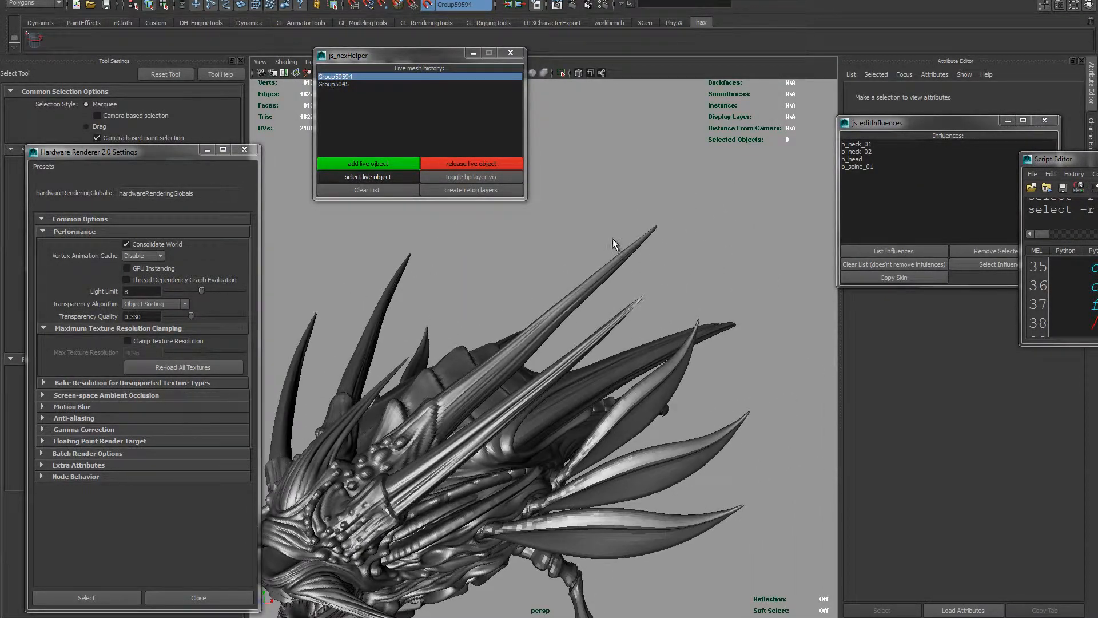
{"action": "left_click", "coordinate": [380, 177]}
{"action": "left_click_drag", "start_coordinate": [657, 301], "coordinate": [609, 271], "text": "alt"}
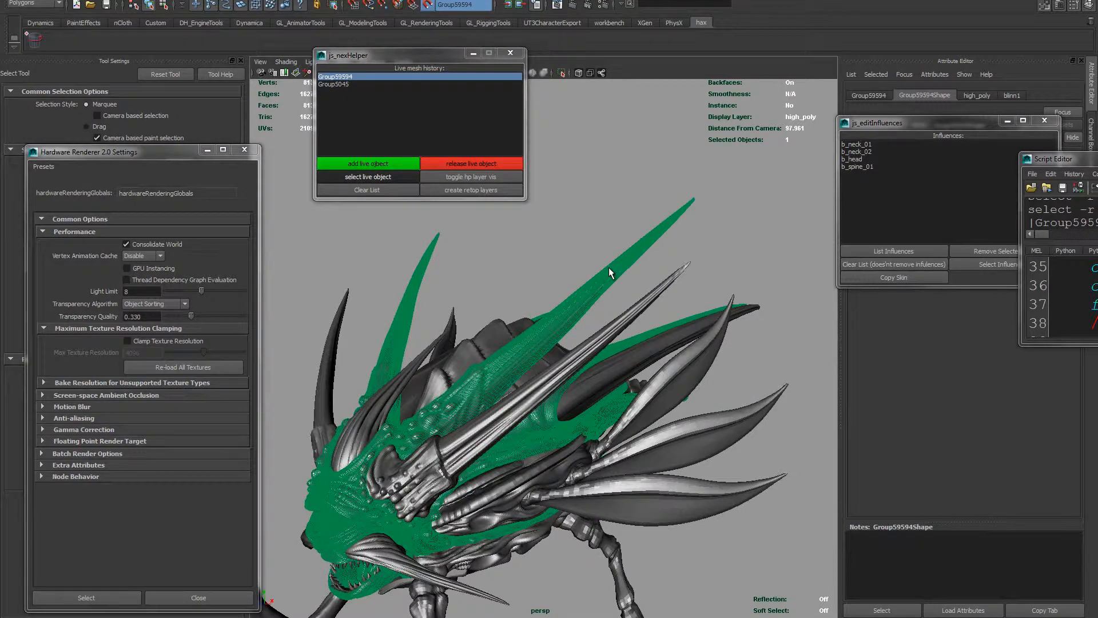
{"action": "key", "text": "shift+i"}
{"action": "mouse_move", "coordinate": [670, 332]}
{"action": "left_mouse_down", "text": "alt"}
{"action": "mouse_move", "coordinate": [534, 228]}
{"action": "mouse_move", "coordinate": [471, 310]}
{"action": "mouse_move", "coordinate": [603, 195]}
{"action": "left_mouse_up", "text": "alt"}
{"action": "left_click", "coordinate": [535, 228]}
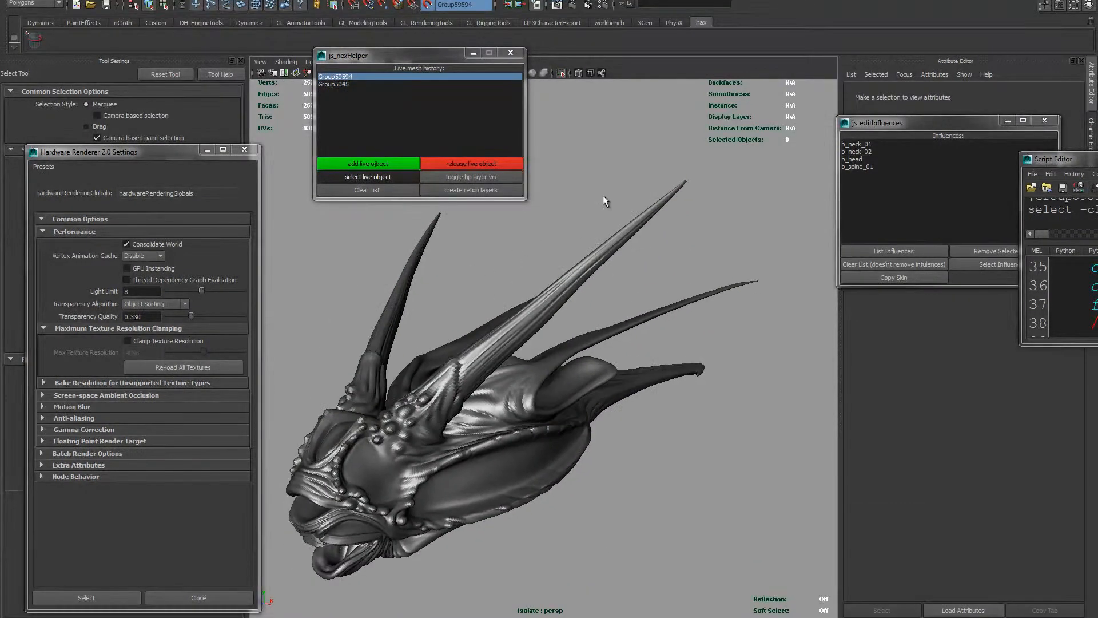
Start Quad Draw, place four points on the large horn of the live mesh and fill them with a quad.
{"action": "right_click_drag", "start_coordinate": [603, 195], "coordinate": [604, 224], "text": "shift"}
{"action": "right_click_drag", "start_coordinate": [500, 304], "coordinate": [572, 343], "text": "alt"}
{"action": "left_click_drag", "start_coordinate": [572, 343], "coordinate": [611, 370], "text": "alt"}
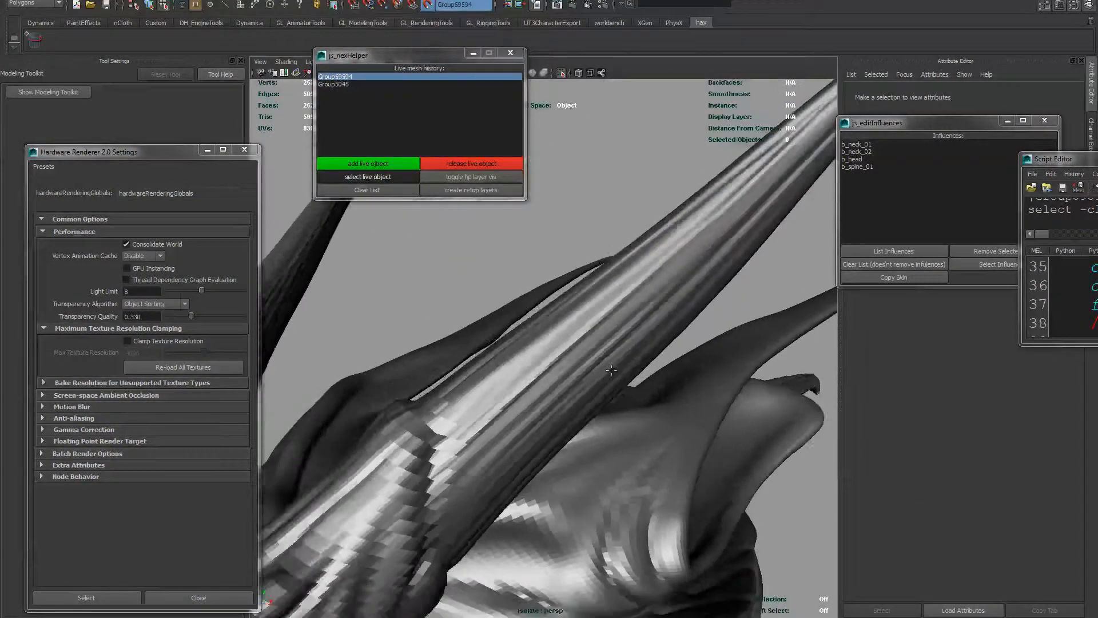
{"action": "right_click_drag", "start_coordinate": [611, 370], "coordinate": [532, 361], "text": "alt"}
{"action": "left_click", "coordinate": [527, 359]}
{"action": "left_click", "coordinate": [531, 386]}
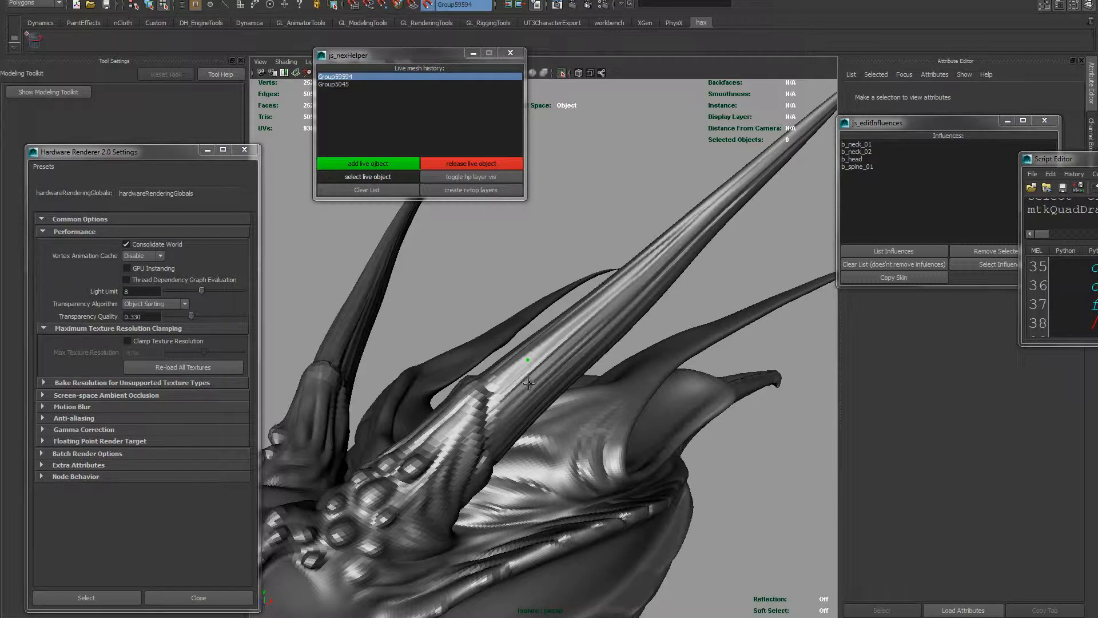
{"action": "left_click", "coordinate": [585, 302]}
{"action": "left_click", "coordinate": [600, 337]}
{"action": "left_click", "coordinate": [561, 339], "text": "shift"}
{"action": "right_click_drag", "start_coordinate": [695, 308], "coordinate": [653, 315], "text": "alt"}
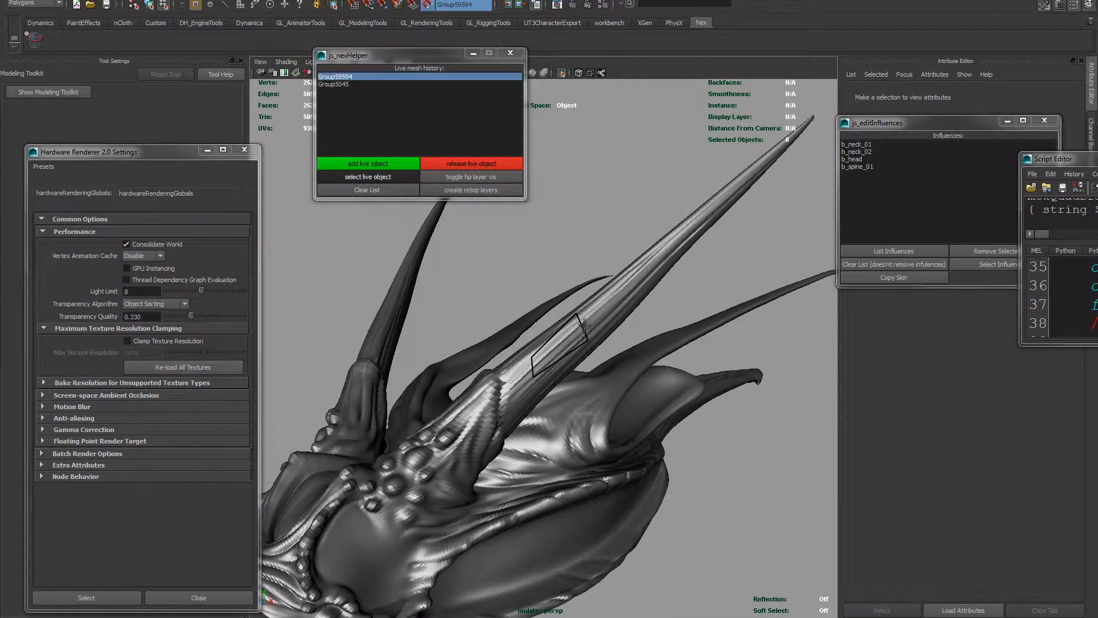
Finish the Quad Draw patch and turn off isolation to show the whole creature again.
{"action": "right_click_drag", "start_coordinate": [552, 328], "coordinate": [592, 323], "text": "alt"}
{"action": "key", "text": "q"}
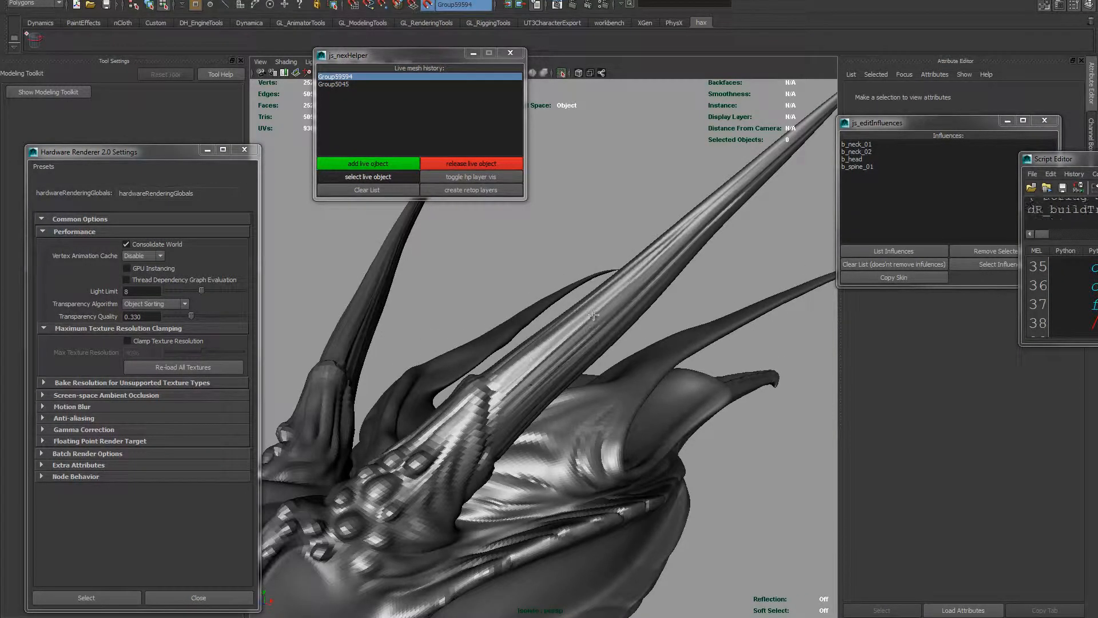
{"action": "left_click", "coordinate": [592, 324]}
{"action": "key", "text": "ctrl+1"}
{"action": "scroll", "coordinate": [588, 321], "scroll_direction": "down", "scroll_amount": 5}
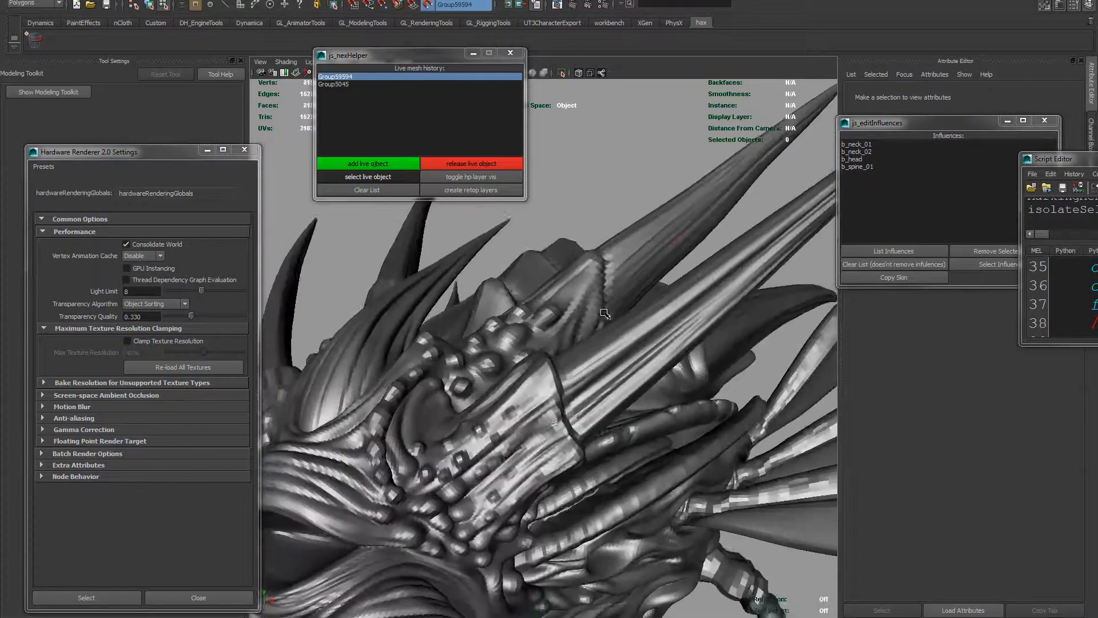
Select the new quad patch together with the live horned mesh, isolate both and resume Quad Draw on the patch.
{"action": "key", "text": "w"}
{"action": "left_click", "coordinate": [698, 212]}
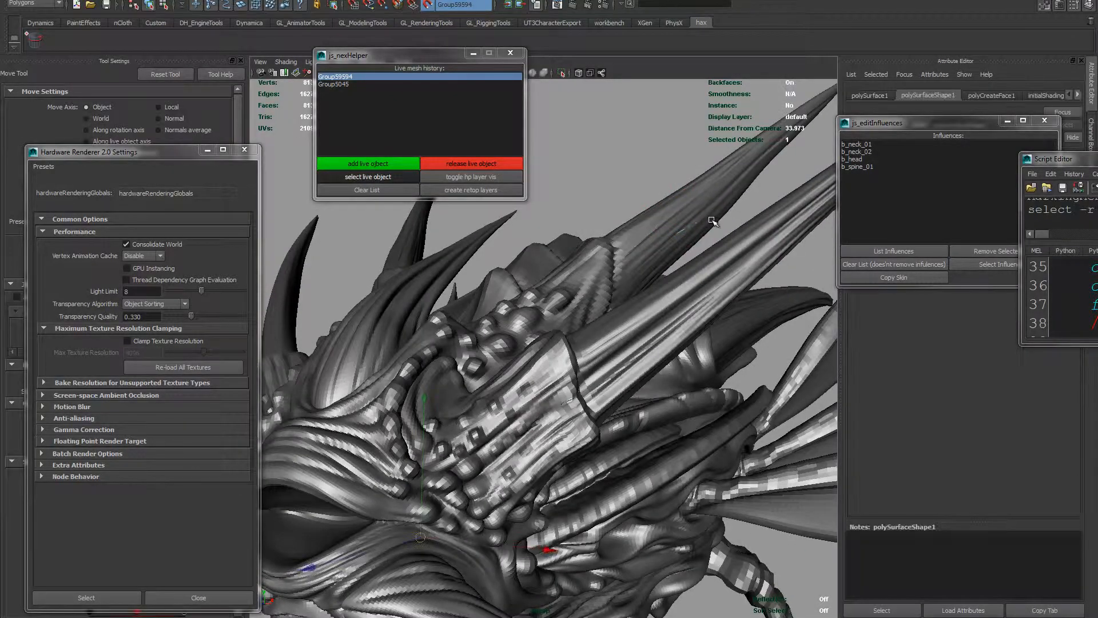
{"action": "key", "text": "ctrl+1"}
{"action": "key", "text": "ctrl+1"}
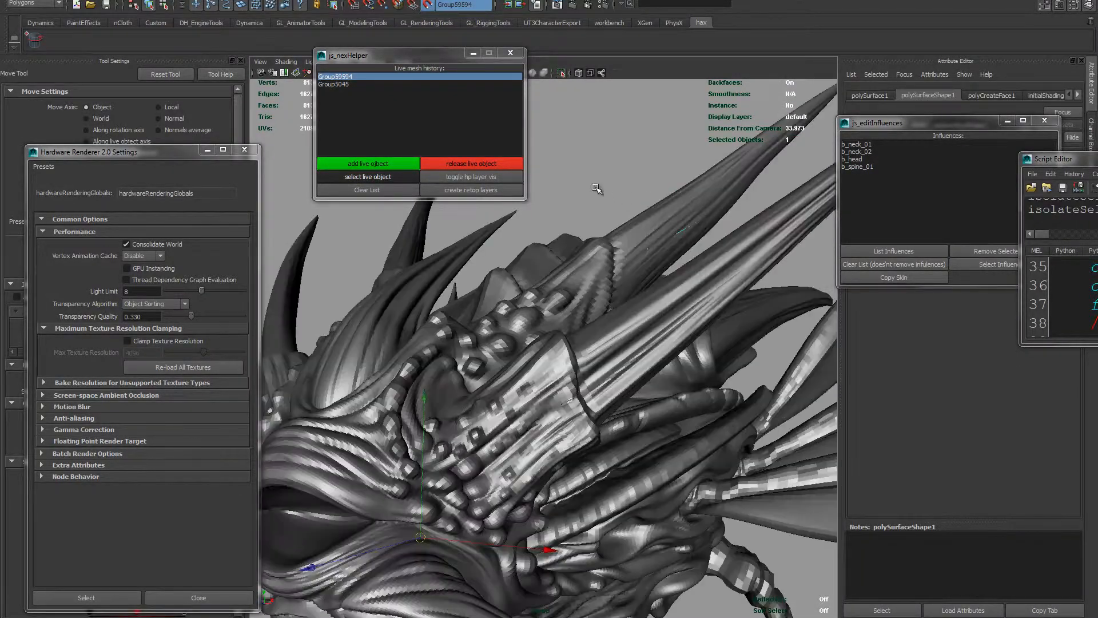
{"action": "left_click", "coordinate": [390, 177]}
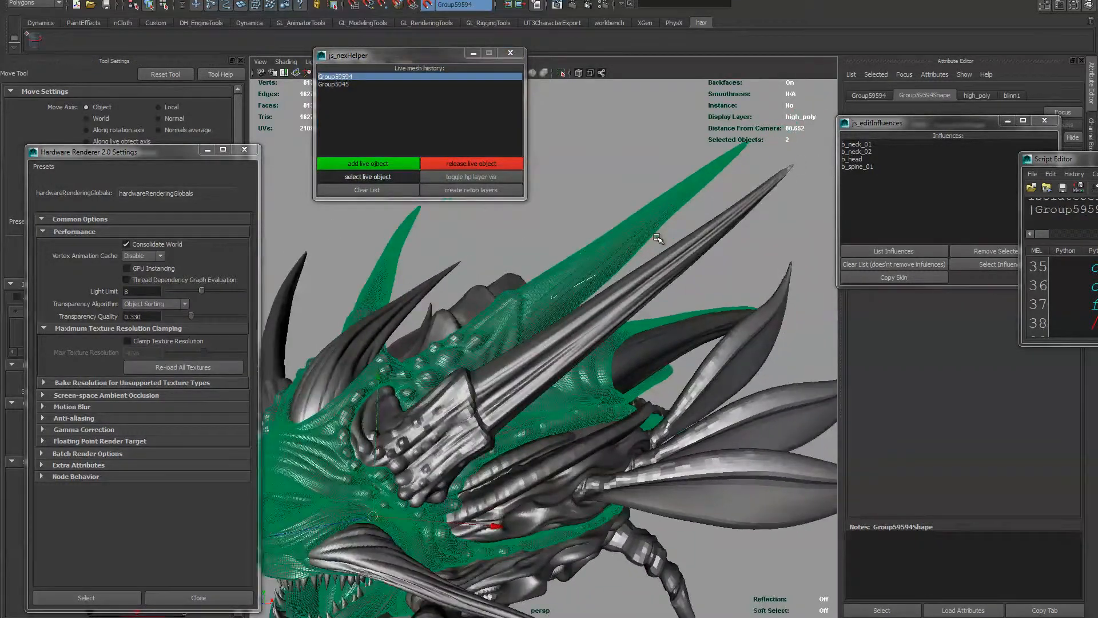
{"action": "scroll", "coordinate": [658, 238], "scroll_direction": "up", "scroll_amount": 3}
{"action": "left_click", "coordinate": [625, 235]}
{"action": "right_click_drag", "start_coordinate": [625, 235], "coordinate": [621, 297], "text": "shift"}
{"action": "mouse_move", "coordinate": [620, 298]}
{"action": "left_mouse_down", "text": "alt"}
{"action": "mouse_move", "coordinate": [586, 332]}
{"action": "mouse_move", "coordinate": [606, 251]}
{"action": "mouse_move", "coordinate": [543, 342]}
{"action": "left_mouse_up", "text": "alt"}
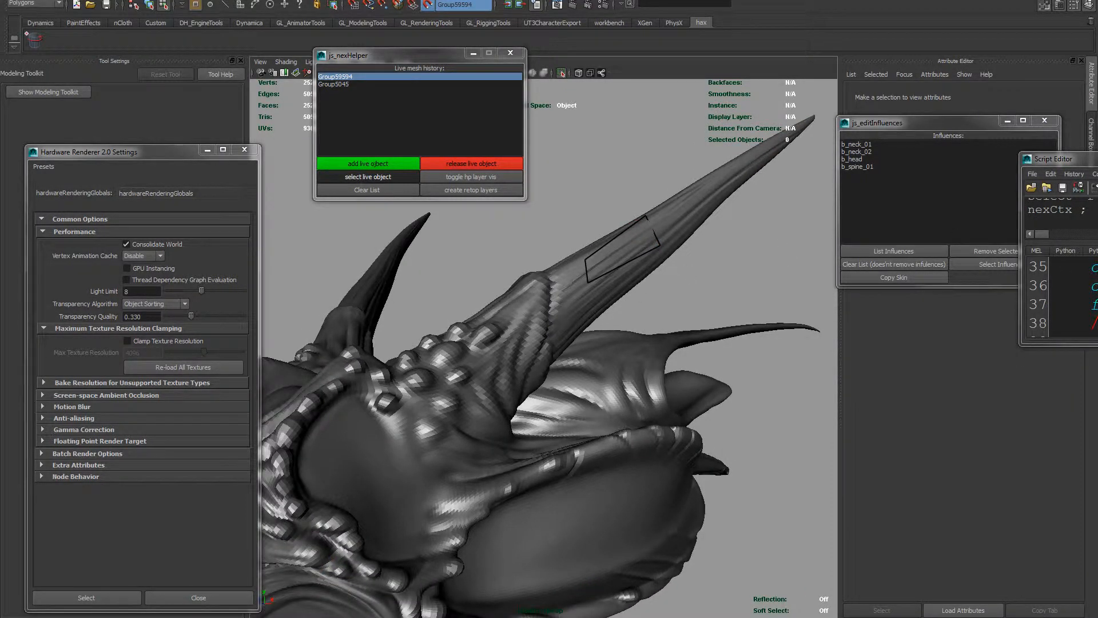
Move the js_editInfluences window aside, make the blinn1 material partly transparent and view the isolated horned mesh from the front.
{"action": "key", "text": "ctrl+a"}
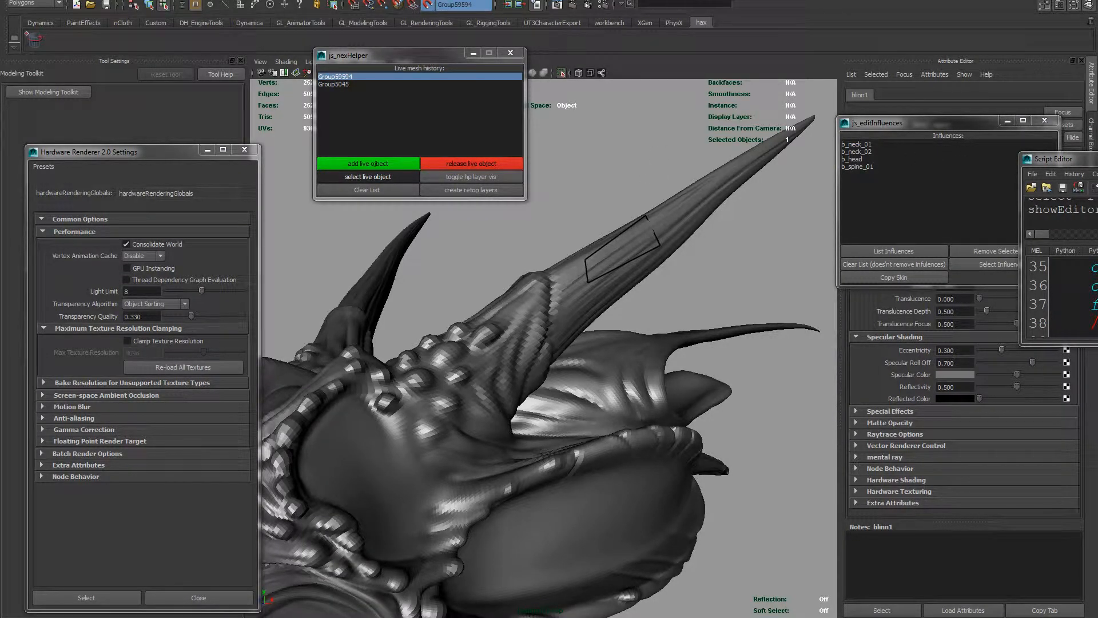
{"action": "left_click_drag", "start_coordinate": [941, 122], "coordinate": [1096, 435]}
{"action": "left_click_drag", "start_coordinate": [980, 236], "coordinate": [1005, 236]}
{"action": "left_click_drag", "start_coordinate": [658, 258], "coordinate": [706, 248], "text": "alt"}
{"action": "left_click_drag", "start_coordinate": [625, 237], "coordinate": [633, 195], "text": "alt"}
{"action": "left_click_drag", "start_coordinate": [704, 303], "coordinate": [750, 412], "text": "alt"}
{"action": "middle_click_drag", "start_coordinate": [812, 366], "coordinate": [772, 280], "text": "alt"}
{"action": "right_click_drag", "start_coordinate": [772, 279], "coordinate": [630, 259], "text": "alt"}
{"action": "left_click_drag", "start_coordinate": [630, 259], "coordinate": [629, 341], "text": "alt"}
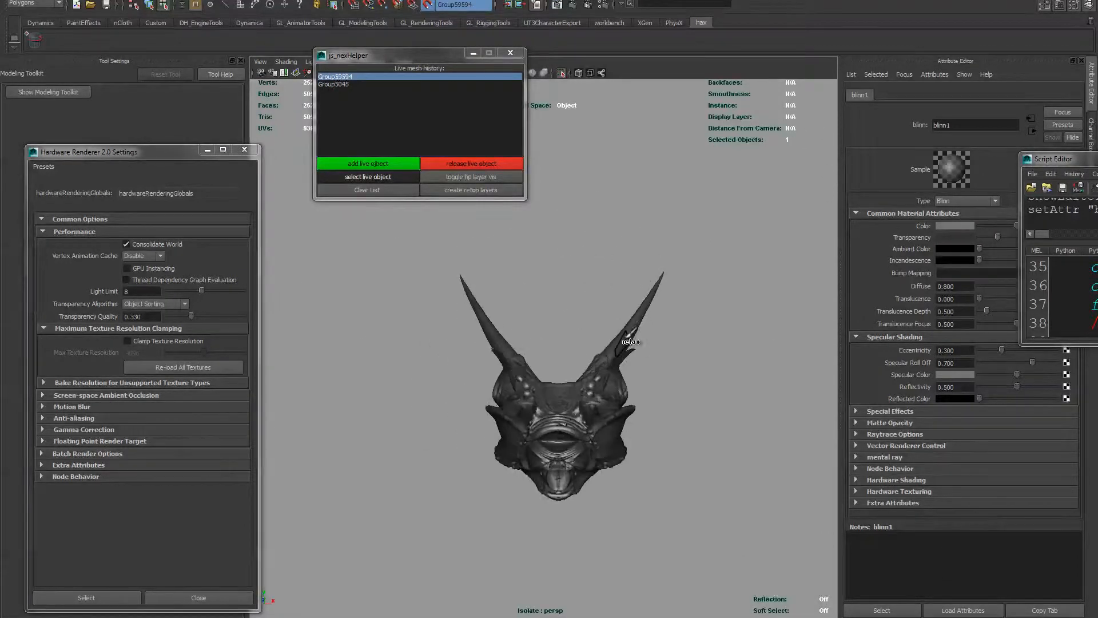
Leave Quad Draw and show the isolated horned mesh close up in the orthographic front view.
{"action": "middle_click_drag", "start_coordinate": [629, 340], "coordinate": [629, 295], "text": "alt"}
{"action": "right_click_drag", "start_coordinate": [577, 360], "coordinate": [750, 197]}
{"action": "key", "text": "w"}
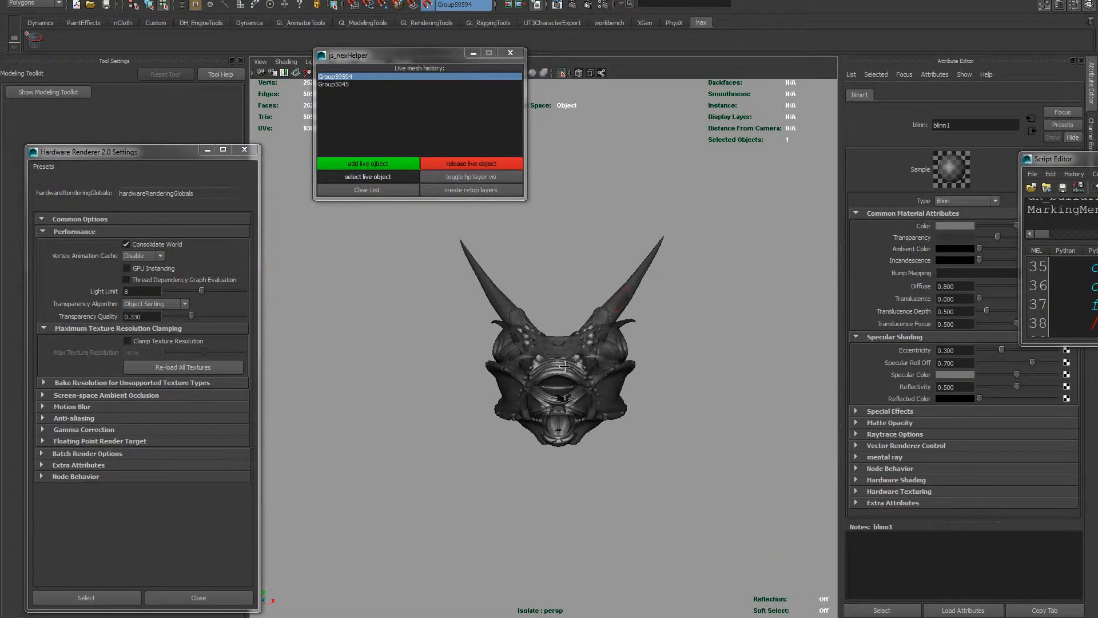
{"action": "key", "text": "space"}
{"action": "left_click_drag", "start_coordinate": [564, 366], "coordinate": [561, 382]}
{"action": "middle_click_drag", "start_coordinate": [557, 230], "coordinate": [552, 304], "text": "alt"}
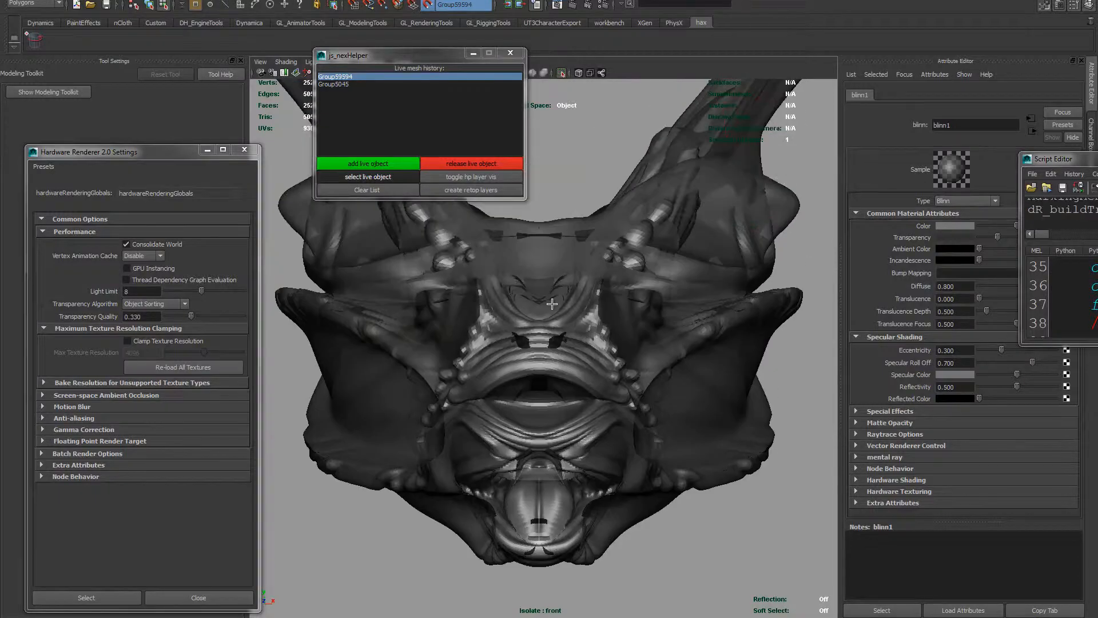
Select the live horned mesh and release it from being the live surface.
{"action": "left_click", "coordinate": [552, 306]}
{"action": "left_click", "coordinate": [379, 176]}
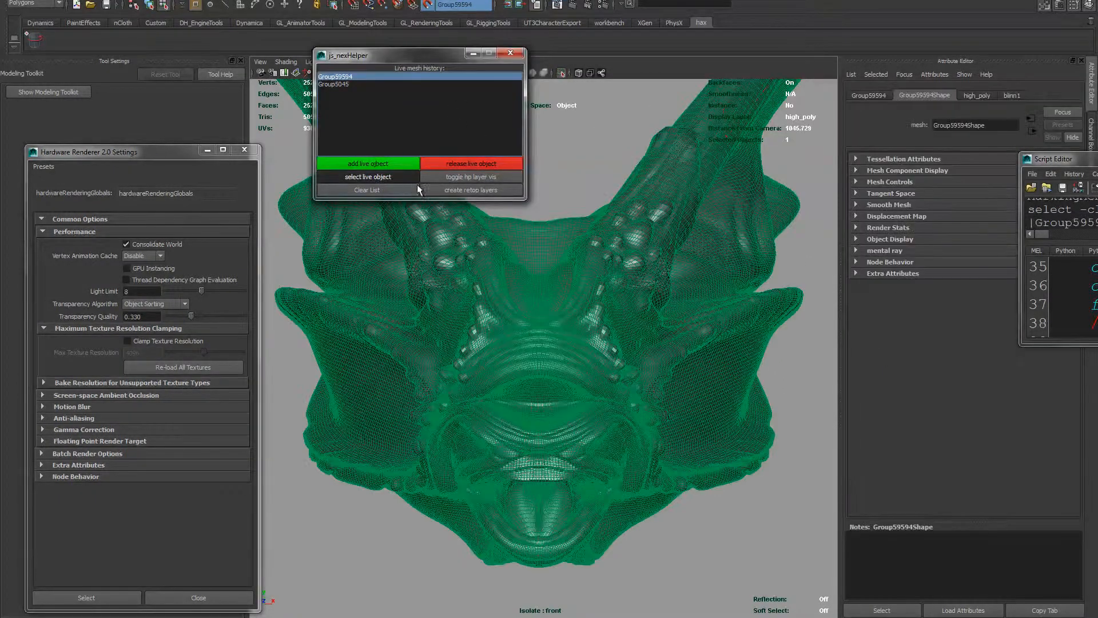
{"action": "left_click", "coordinate": [489, 164]}
Select the strip of faces just left of the head's centre line, from brow to chin, and delete it.
{"action": "scroll", "coordinate": [568, 426], "scroll_direction": "up", "scroll_amount": 3}
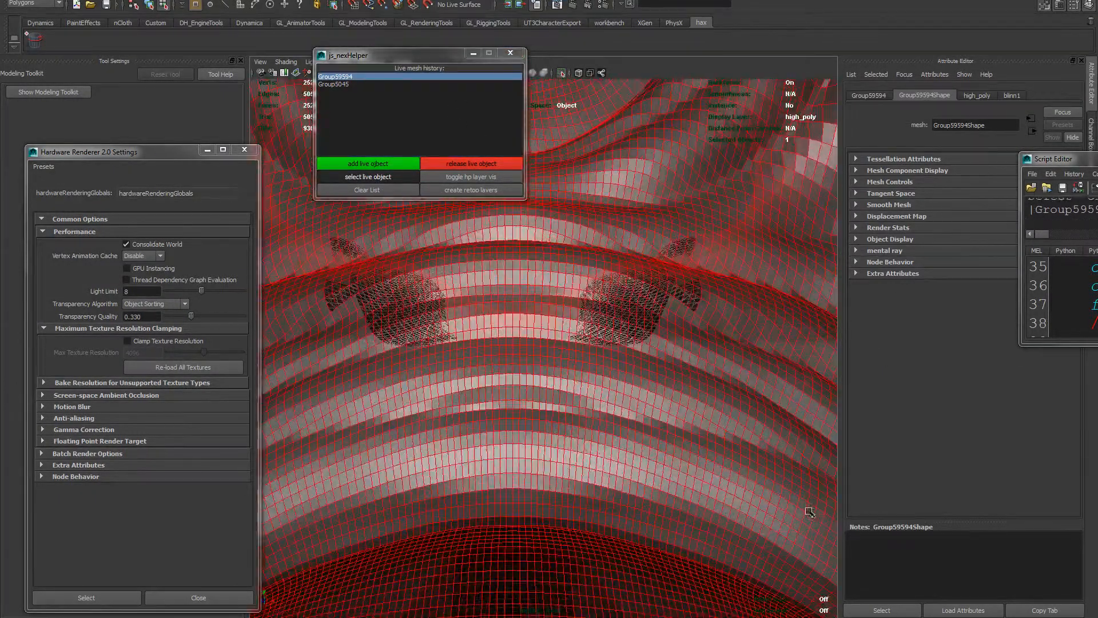
{"action": "key", "text": "F11"}
{"action": "middle_click_drag", "start_coordinate": [567, 426], "coordinate": [562, 529], "text": "alt"}
{"action": "scroll", "coordinate": [564, 436], "scroll_direction": "up", "scroll_amount": 3}
{"action": "middle_click_drag", "start_coordinate": [564, 437], "coordinate": [560, 470], "text": "alt"}
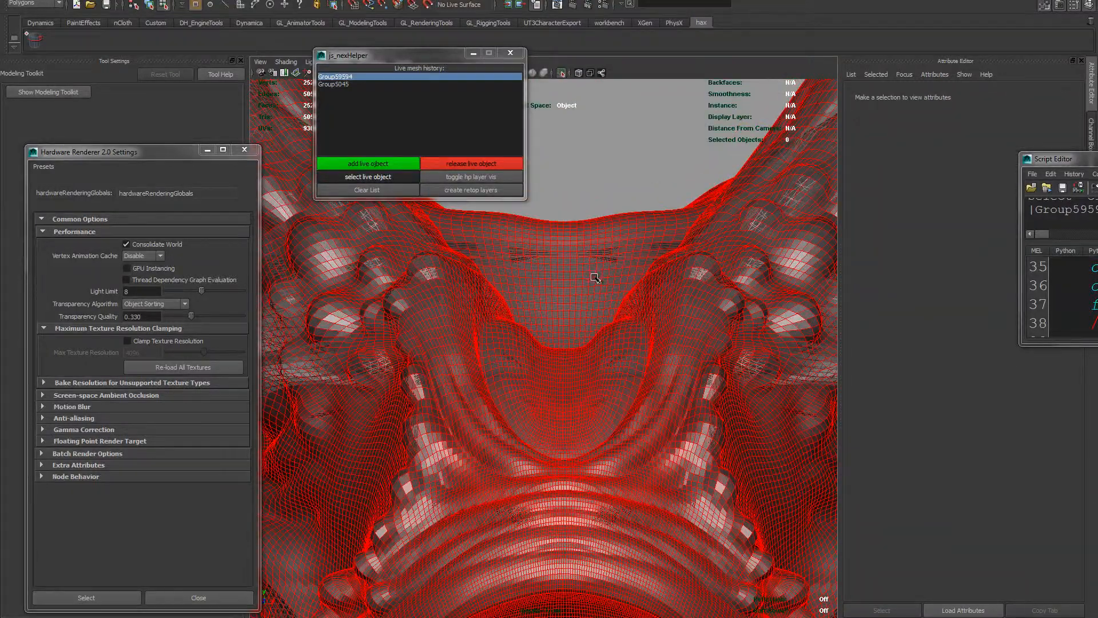
{"action": "right_click_drag", "start_coordinate": [593, 276], "coordinate": [519, 264]}
{"action": "middle_click_drag", "start_coordinate": [530, 212], "coordinate": [531, 232], "text": "alt"}
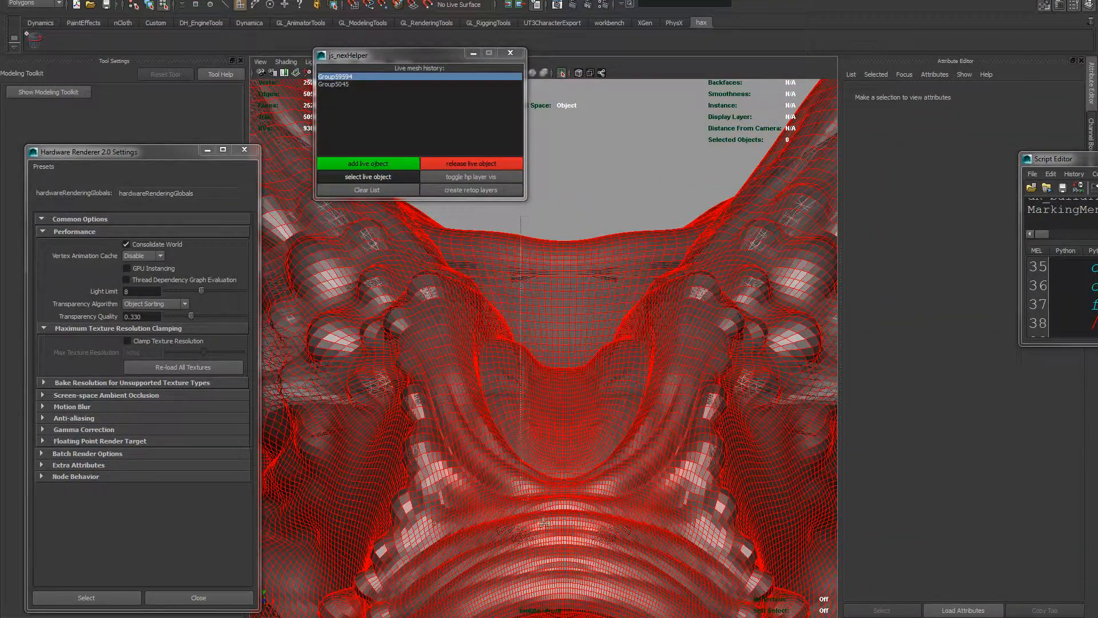
{"action": "left_click_drag", "start_coordinate": [564, 538], "coordinate": [562, 538]}
{"action": "middle_click_drag", "start_coordinate": [526, 392], "coordinate": [530, 212], "text": "alt"}
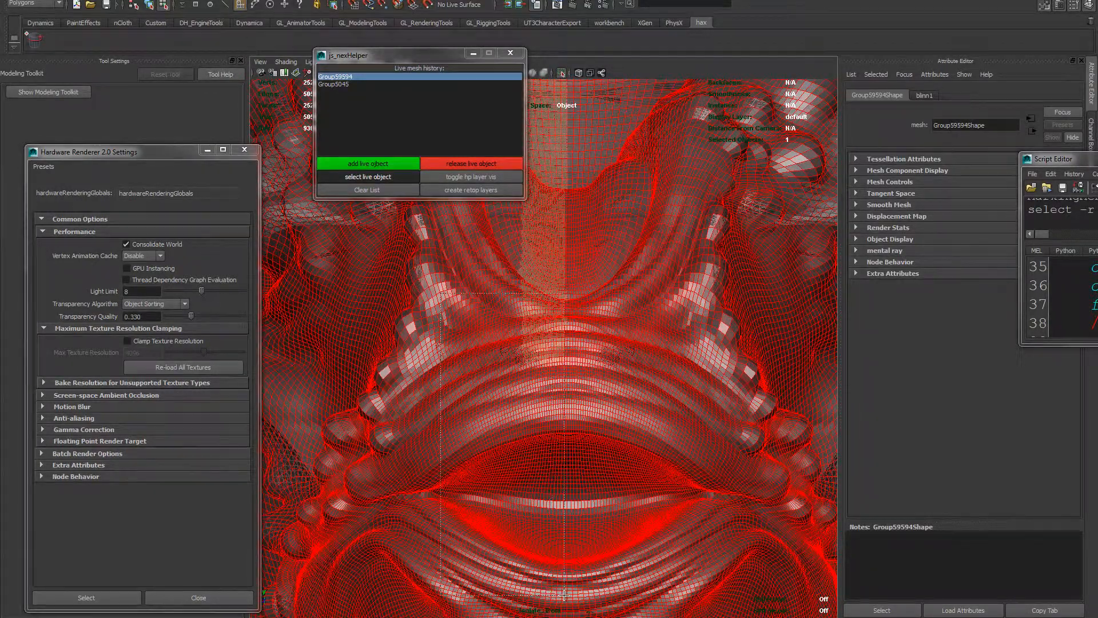
{"action": "left_click_drag", "start_coordinate": [562, 595], "coordinate": [562, 594], "text": "ctrl+shift"}
{"action": "middle_click_drag", "start_coordinate": [577, 465], "coordinate": [592, 200], "text": "alt"}
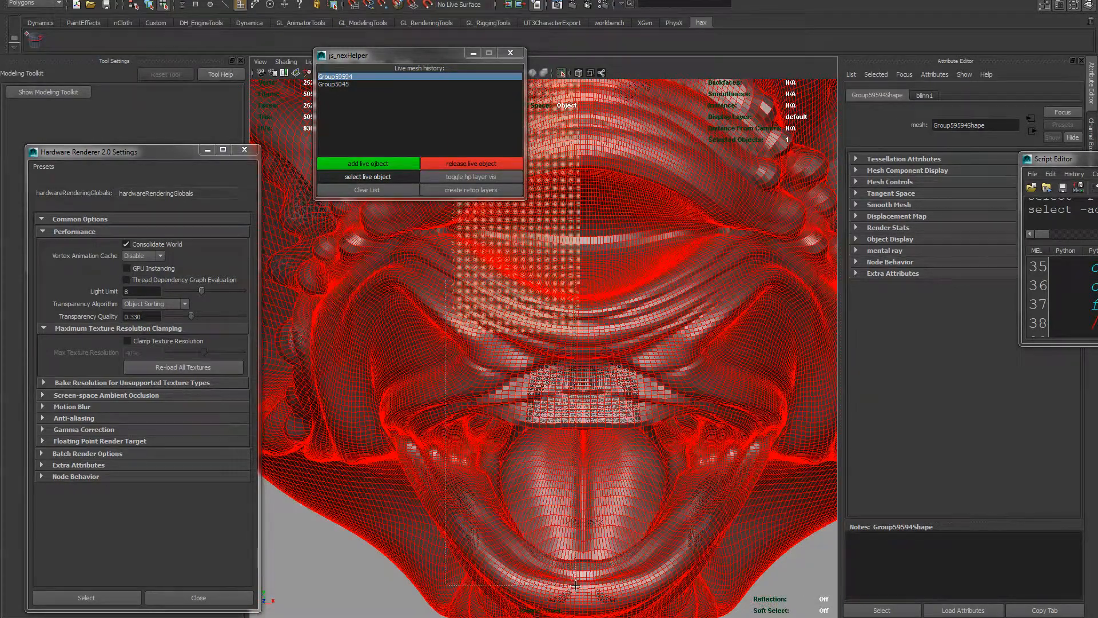
{"action": "middle_click_drag", "start_coordinate": [542, 556], "coordinate": [533, 335], "text": "alt"}
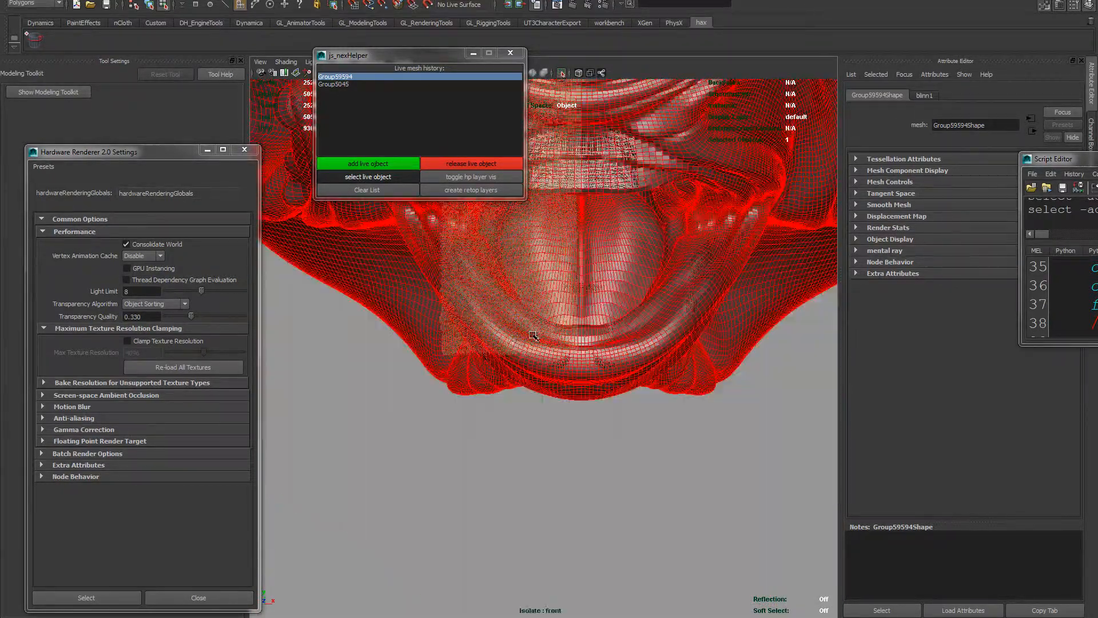
{"action": "left_click_drag", "start_coordinate": [444, 189], "coordinate": [578, 479]}
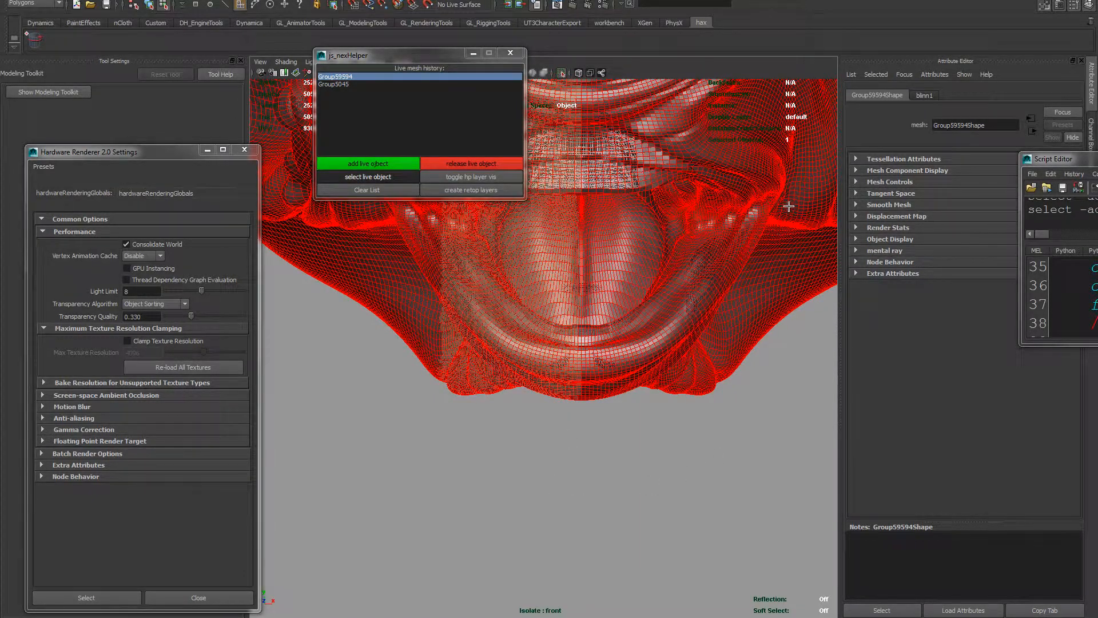
{"action": "key", "text": "Delete"}
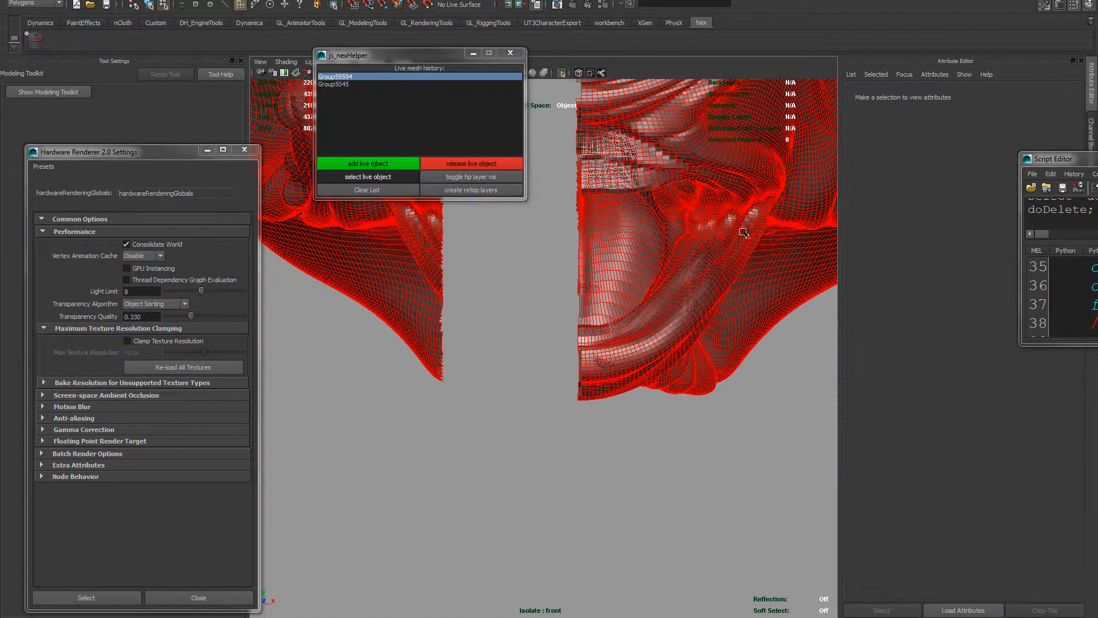
Delete the detached shell that remains on the left half of the head.
{"action": "right_click_drag", "start_coordinate": [746, 235], "coordinate": [681, 544], "text": "alt"}
{"action": "middle_click_drag", "start_coordinate": [482, 212], "coordinate": [508, 513], "text": "alt"}
{"action": "left_click", "coordinate": [482, 517]}
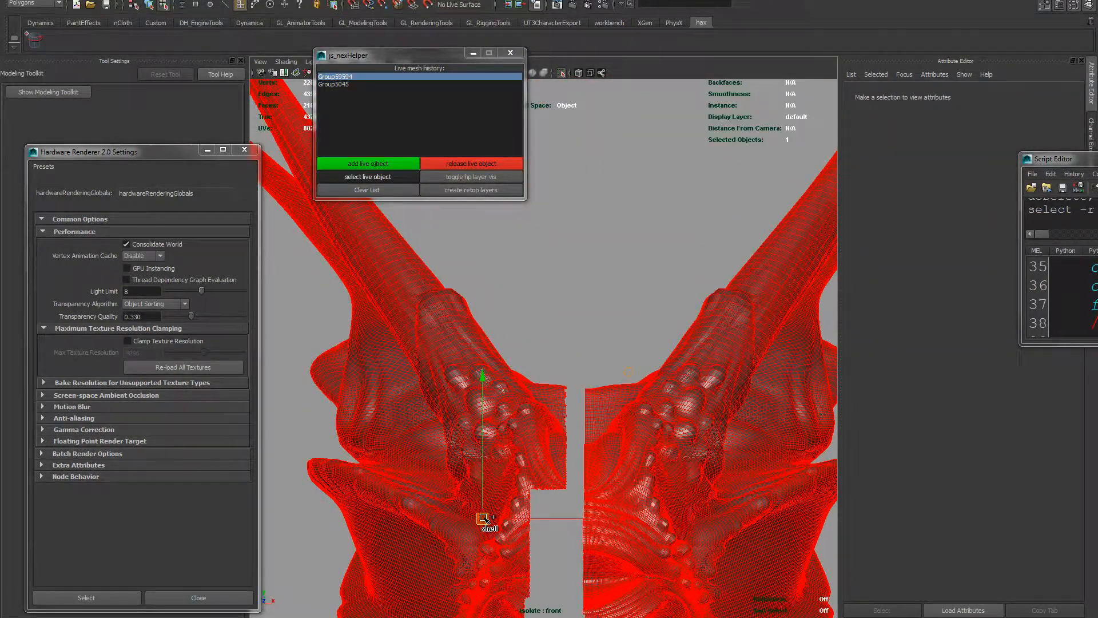
{"action": "key", "text": "Delete"}
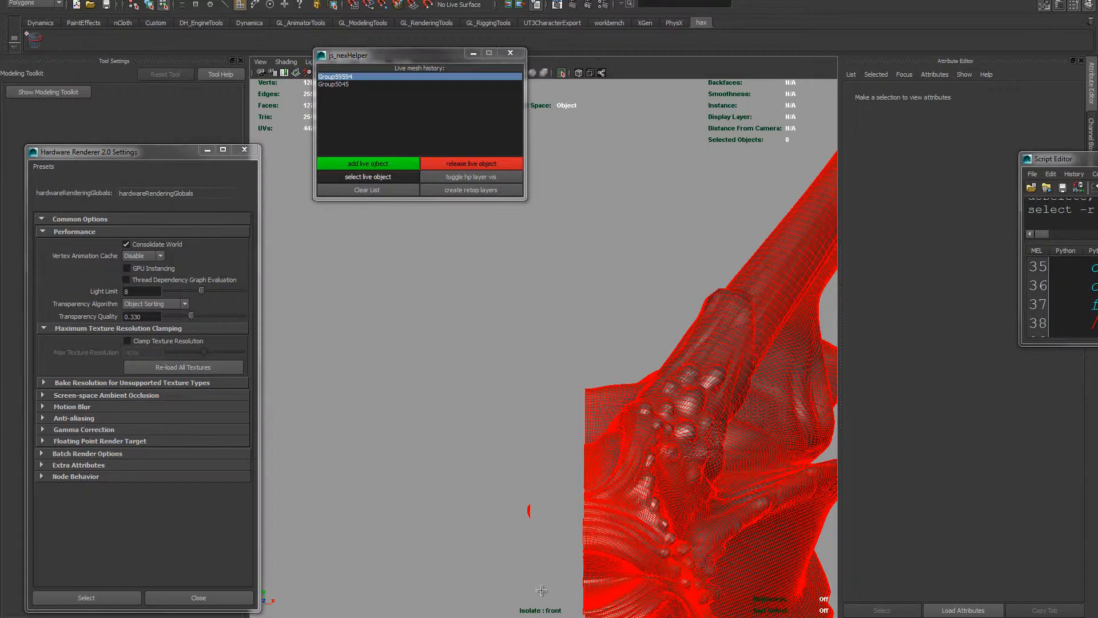
Return the half head to object mode, deselect it and view it in perspective.
{"action": "right_click_drag", "start_coordinate": [631, 450], "coordinate": [678, 373]}
{"action": "left_click", "coordinate": [729, 338]}
{"action": "key", "text": "space"}
{"action": "left_click_drag", "start_coordinate": [694, 417], "coordinate": [613, 400]}
{"action": "middle_click_drag", "start_coordinate": [789, 402], "coordinate": [758, 401], "text": "alt"}
{"action": "mouse_move", "coordinate": [758, 401]}
{"action": "left_mouse_down", "text": "alt"}
{"action": "mouse_move", "coordinate": [690, 421]}
{"action": "mouse_move", "coordinate": [566, 286]}
{"action": "left_mouse_up", "text": "alt"}
{"action": "left_click", "coordinate": [566, 286]}
{"action": "right_click_drag", "start_coordinate": [567, 287], "coordinate": [596, 461], "text": "alt"}
{"action": "mouse_move", "coordinate": [596, 461]}
{"action": "left_mouse_down", "text": "alt"}
{"action": "mouse_move", "coordinate": [626, 414]}
{"action": "mouse_move", "coordinate": [583, 398]}
{"action": "mouse_move", "coordinate": [471, 286]}
{"action": "left_mouse_up", "text": "alt"}
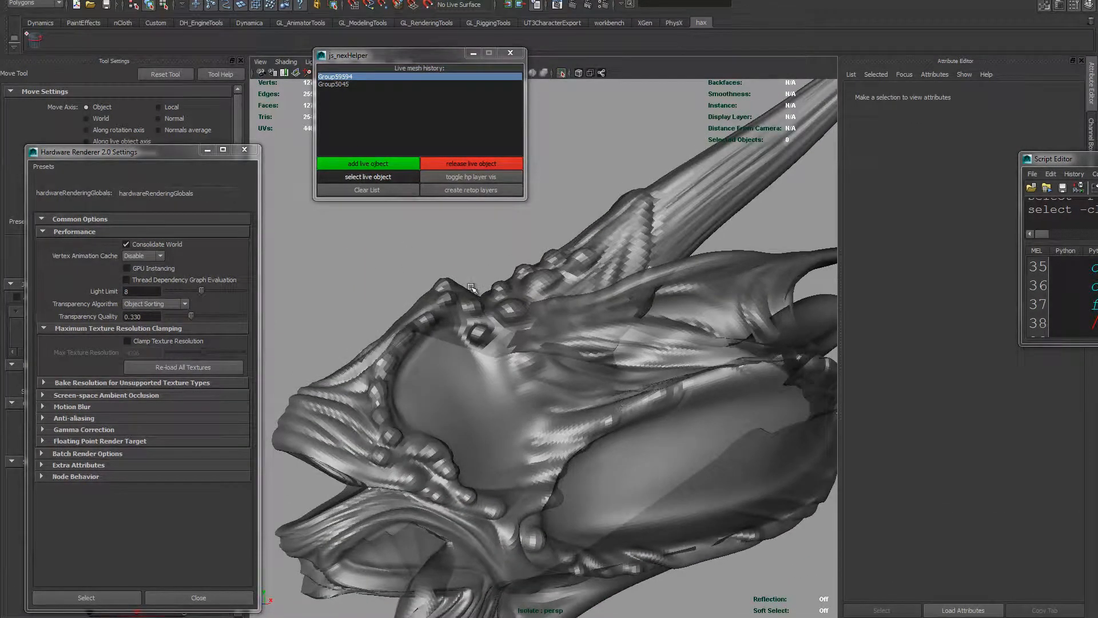
Make the remaining half of the horned mesh live again and start Quad Draw on the horn patch.
{"action": "left_click", "coordinate": [496, 321]}
{"action": "left_click", "coordinate": [384, 163]}
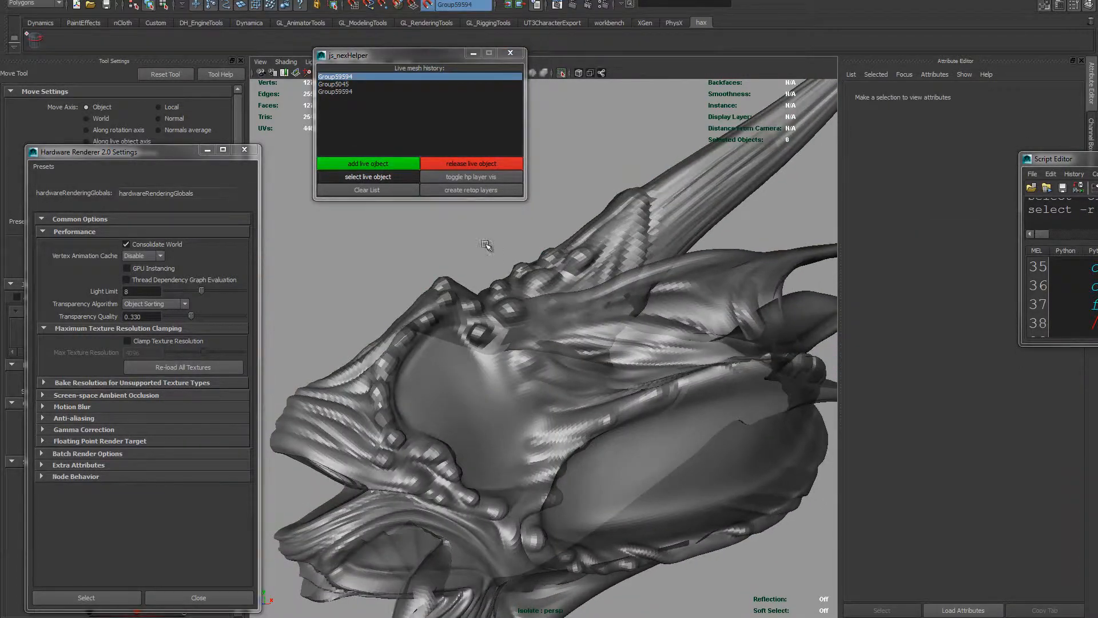
{"action": "middle_click_drag", "start_coordinate": [741, 185], "coordinate": [634, 282], "text": "alt"}
{"action": "left_click", "coordinate": [728, 348]}
{"action": "mouse_move", "coordinate": [728, 348]}
{"action": "left_mouse_down", "text": "alt"}
{"action": "mouse_move", "coordinate": [656, 344]}
{"action": "mouse_move", "coordinate": [628, 327]}
{"action": "left_mouse_up", "text": "alt"}
{"action": "right_click_drag", "start_coordinate": [627, 327], "coordinate": [672, 313], "text": "shift"}
{"action": "mouse_move", "coordinate": [672, 313]}
{"action": "left_mouse_down", "text": "alt"}
{"action": "mouse_move", "coordinate": [667, 329]}
{"action": "mouse_move", "coordinate": [703, 367]}
{"action": "mouse_move", "coordinate": [580, 260]}
{"action": "mouse_move", "coordinate": [618, 274]}
{"action": "mouse_move", "coordinate": [641, 265]}
{"action": "left_mouse_up", "text": "alt"}
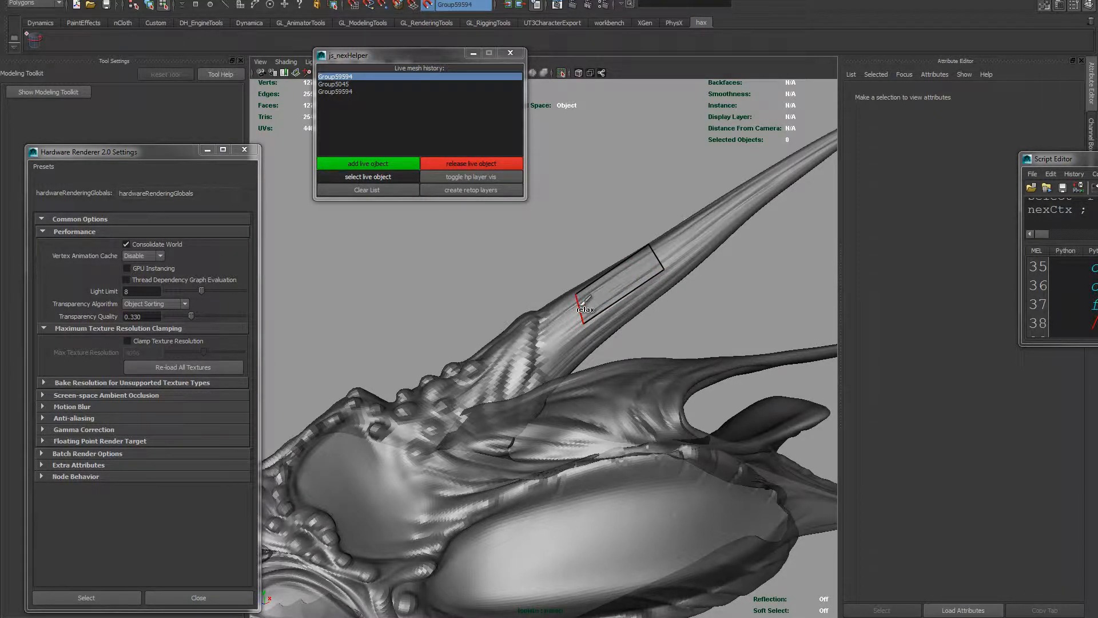
Stretch the horn patch from the horn's base to its tip and insert an edge loop across it.
{"action": "left_click_drag", "start_coordinate": [624, 347], "coordinate": [570, 288], "text": "alt"}
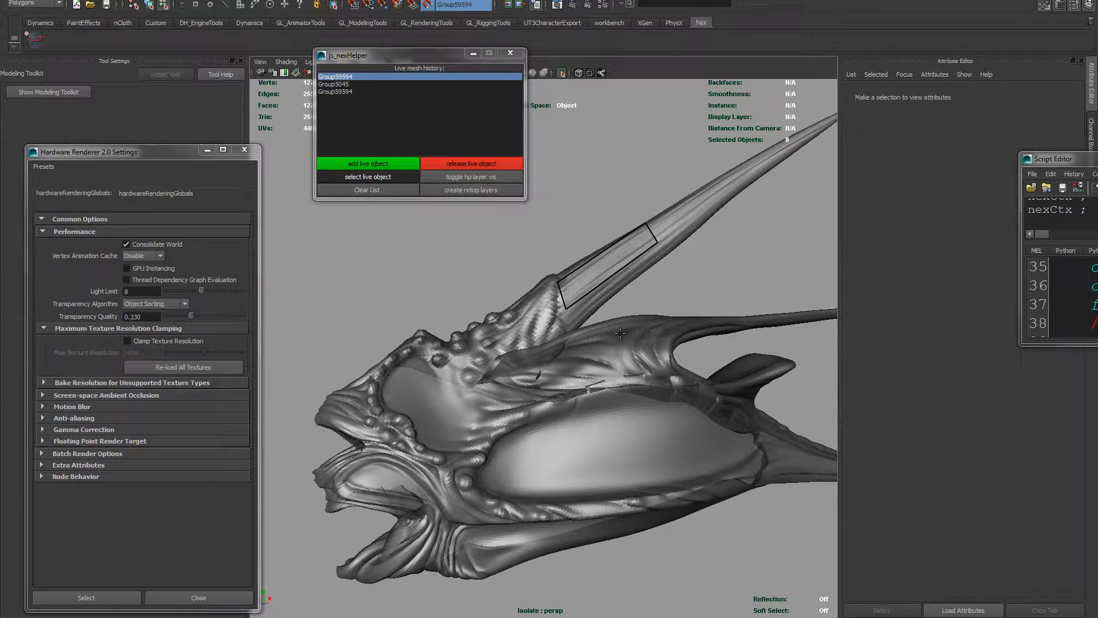
{"action": "mouse_move", "coordinate": [635, 292]}
{"action": "left_mouse_down", "text": "alt"}
{"action": "mouse_move", "coordinate": [458, 324]}
{"action": "mouse_move", "coordinate": [576, 296]}
{"action": "mouse_move", "coordinate": [719, 195]}
{"action": "left_mouse_up", "text": "alt"}
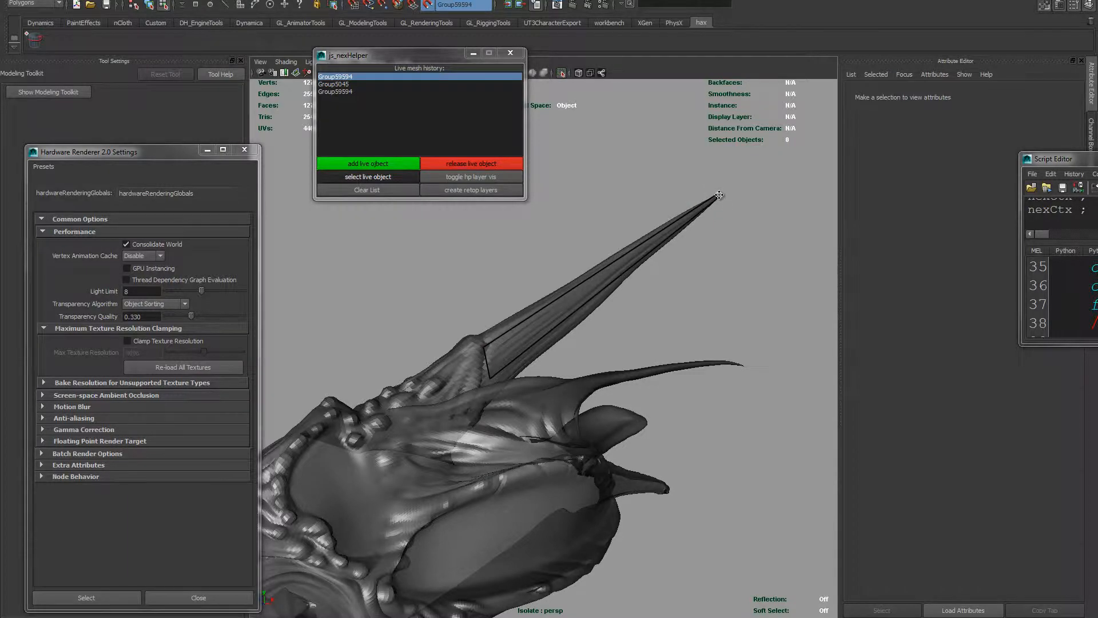
{"action": "left_click_drag", "start_coordinate": [648, 272], "coordinate": [615, 272], "text": "alt"}
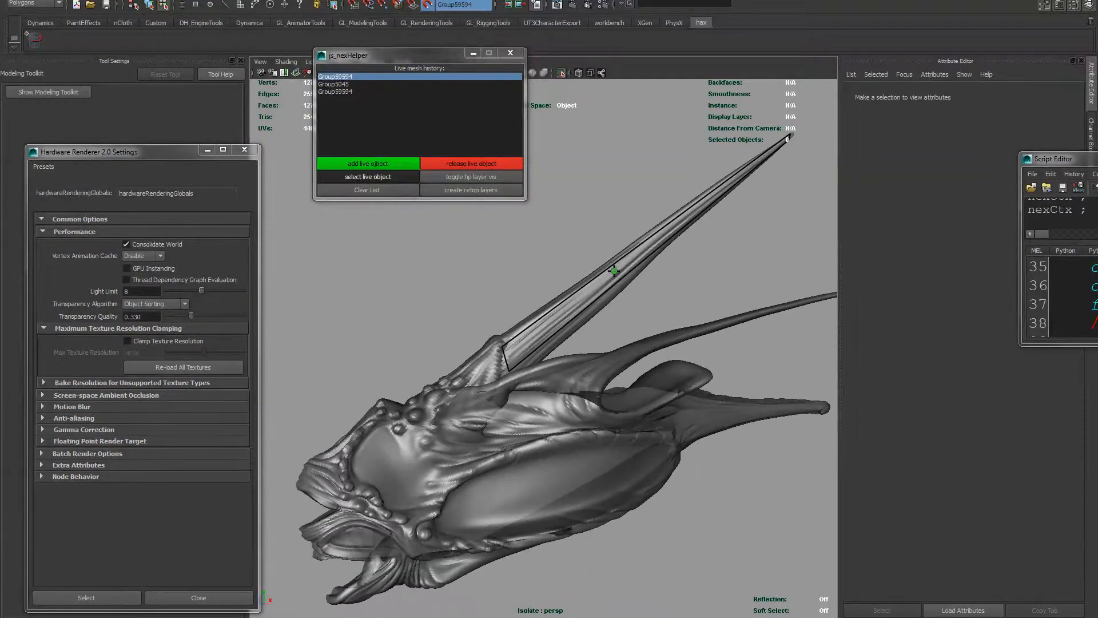
{"action": "left_click", "coordinate": [597, 279], "text": "ctrl"}
{"action": "scroll", "coordinate": [616, 266], "scroll_direction": "up", "scroll_amount": 5}
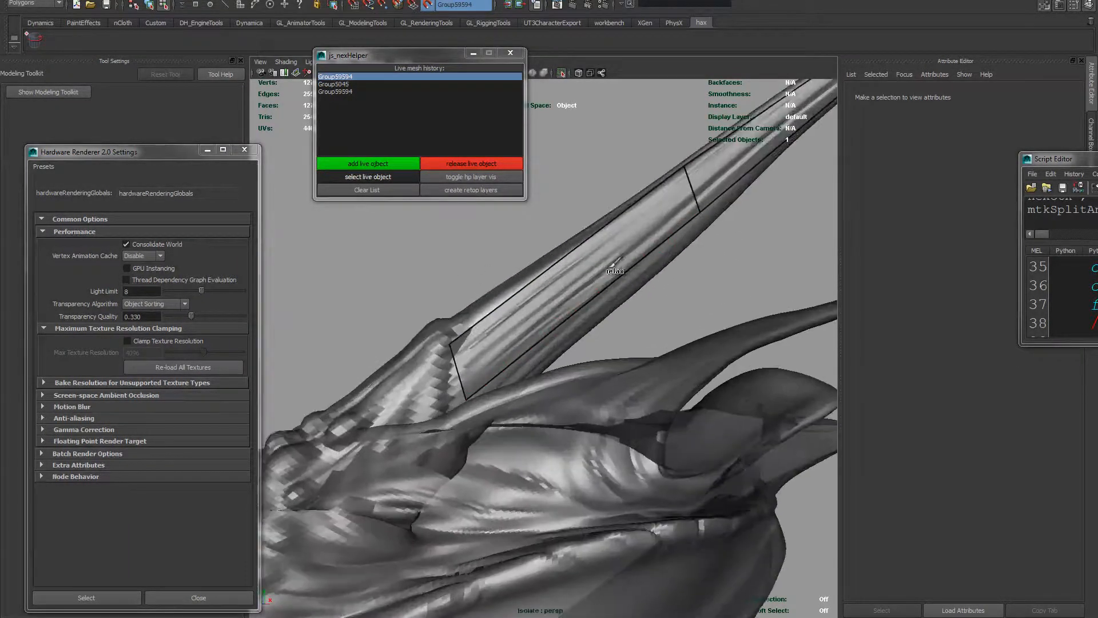
Extrude the horn patch's long border edges to form a second strip around the side of the horn.
{"action": "mouse_move", "coordinate": [572, 336]}
{"action": "left_mouse_down", "text": "alt"}
{"action": "mouse_move", "coordinate": [610, 294]}
{"action": "mouse_move", "coordinate": [568, 307]}
{"action": "mouse_move", "coordinate": [689, 352]}
{"action": "mouse_move", "coordinate": [672, 321]}
{"action": "mouse_move", "coordinate": [609, 365]}
{"action": "mouse_move", "coordinate": [664, 375]}
{"action": "mouse_move", "coordinate": [684, 346]}
{"action": "left_mouse_up", "text": "alt"}
{"action": "left_click", "coordinate": [683, 347]}
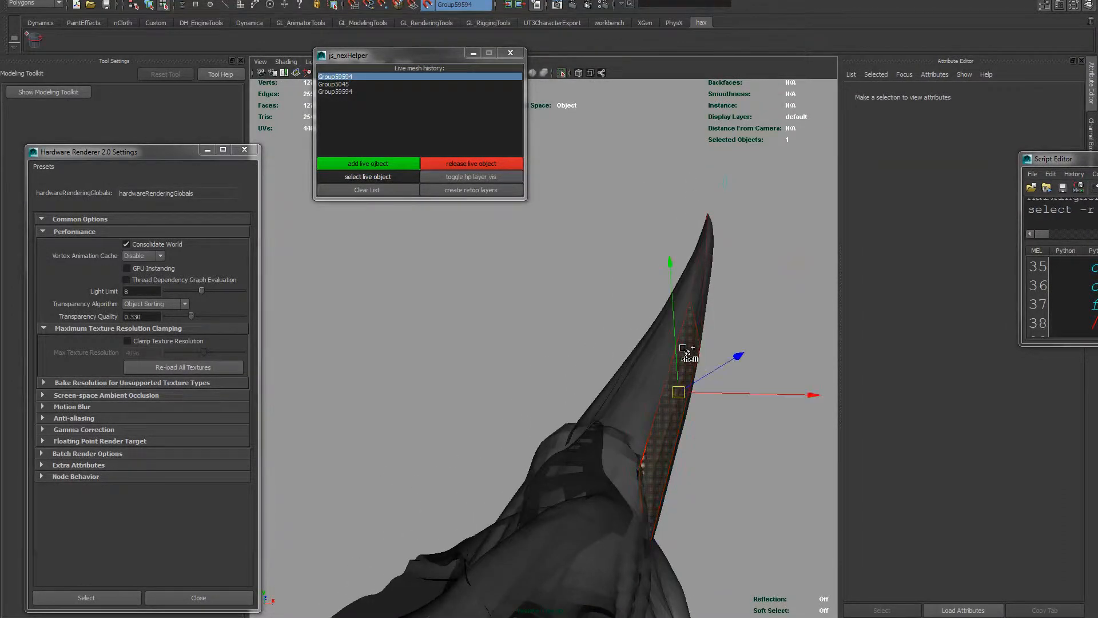
{"action": "left_click", "coordinate": [675, 358]}
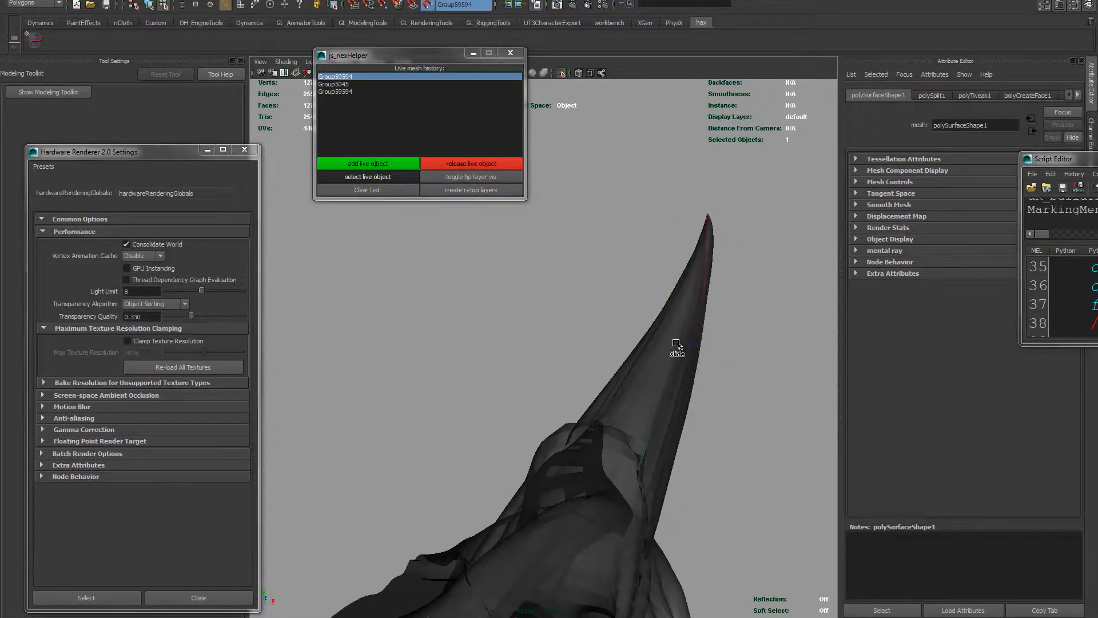
{"action": "left_click", "coordinate": [704, 243], "text": "shift"}
{"action": "left_click_drag", "start_coordinate": [730, 348], "coordinate": [621, 277], "text": "alt"}
{"action": "left_click_drag", "start_coordinate": [604, 320], "coordinate": [535, 278], "text": "alt"}
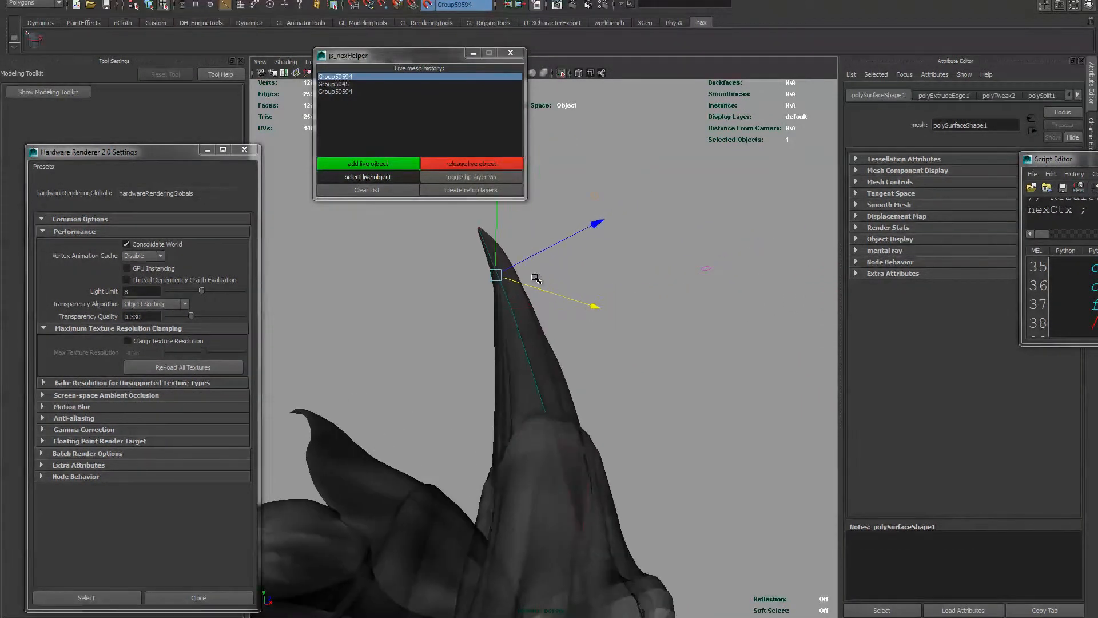
{"action": "left_click_drag", "start_coordinate": [496, 233], "coordinate": [490, 245], "text": "shift"}
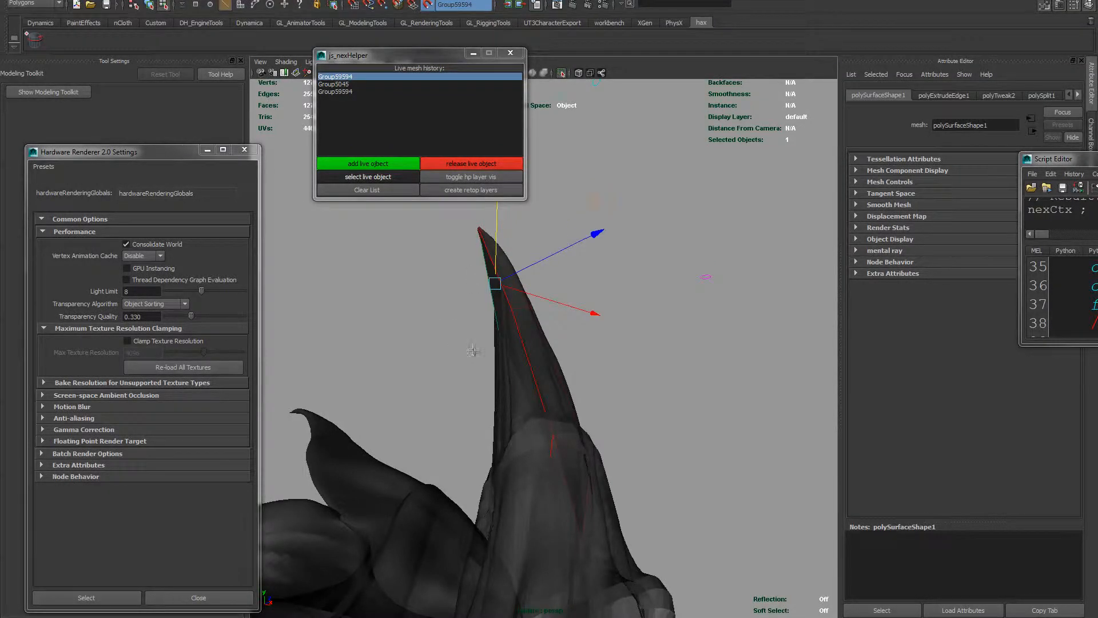
Resume Quad Draw and relax the extruded strip's vertices onto the horn surface.
{"action": "left_click_drag", "start_coordinate": [475, 350], "coordinate": [427, 323], "text": "alt"}
{"action": "mouse_move", "coordinate": [574, 372]}
{"action": "left_mouse_down", "text": "alt"}
{"action": "mouse_move", "coordinate": [603, 379]}
{"action": "mouse_move", "coordinate": [590, 349]}
{"action": "left_mouse_up", "text": "alt"}
{"action": "right_click_drag", "start_coordinate": [589, 347], "coordinate": [509, 339], "text": "shift"}
{"action": "left_click_drag", "start_coordinate": [493, 309], "coordinate": [482, 296], "text": "shift"}
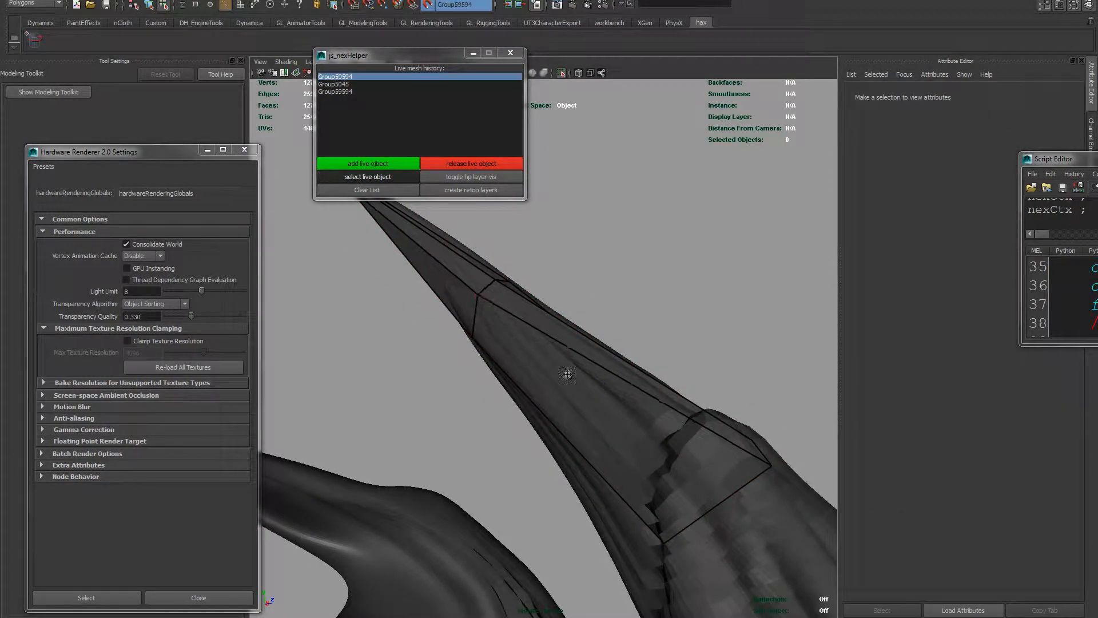
{"action": "mouse_move", "coordinate": [764, 464]}
{"action": "left_mouse_down", "text": "shift"}
{"action": "mouse_move", "coordinate": [635, 431]}
{"action": "mouse_move", "coordinate": [725, 455]}
{"action": "mouse_move", "coordinate": [655, 469]}
{"action": "mouse_move", "coordinate": [588, 503]}
{"action": "mouse_move", "coordinate": [556, 491]}
{"action": "mouse_move", "coordinate": [616, 479]}
{"action": "mouse_move", "coordinate": [535, 583]}
{"action": "mouse_move", "coordinate": [466, 421]}
{"action": "mouse_move", "coordinate": [642, 459]}
{"action": "mouse_move", "coordinate": [582, 396]}
{"action": "mouse_move", "coordinate": [642, 343]}
{"action": "mouse_move", "coordinate": [602, 351]}
{"action": "left_mouse_up", "text": "shift"}
Place four points at the front of the upper lip and fill them with a quad.
{"action": "middle_click_drag", "start_coordinate": [602, 351], "coordinate": [510, 413], "text": "alt"}
{"action": "right_click_drag", "start_coordinate": [510, 413], "coordinate": [595, 323], "text": "alt"}
{"action": "middle_click_drag", "start_coordinate": [595, 323], "coordinate": [567, 383], "text": "alt"}
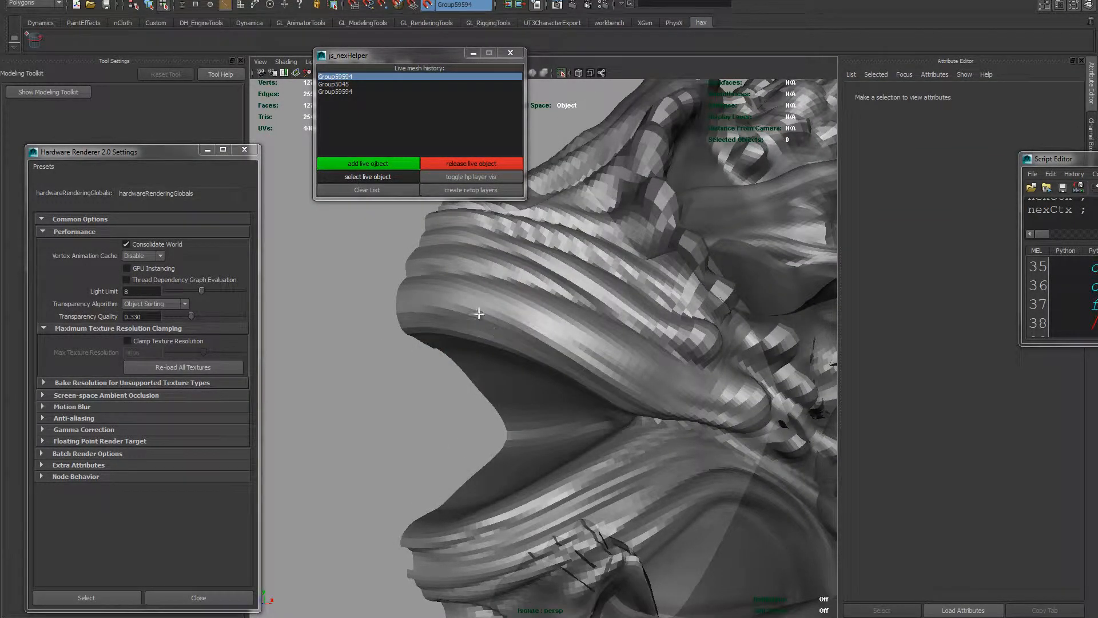
{"action": "left_click_drag", "start_coordinate": [489, 290], "coordinate": [485, 313]}
{"action": "left_click", "coordinate": [426, 286]}
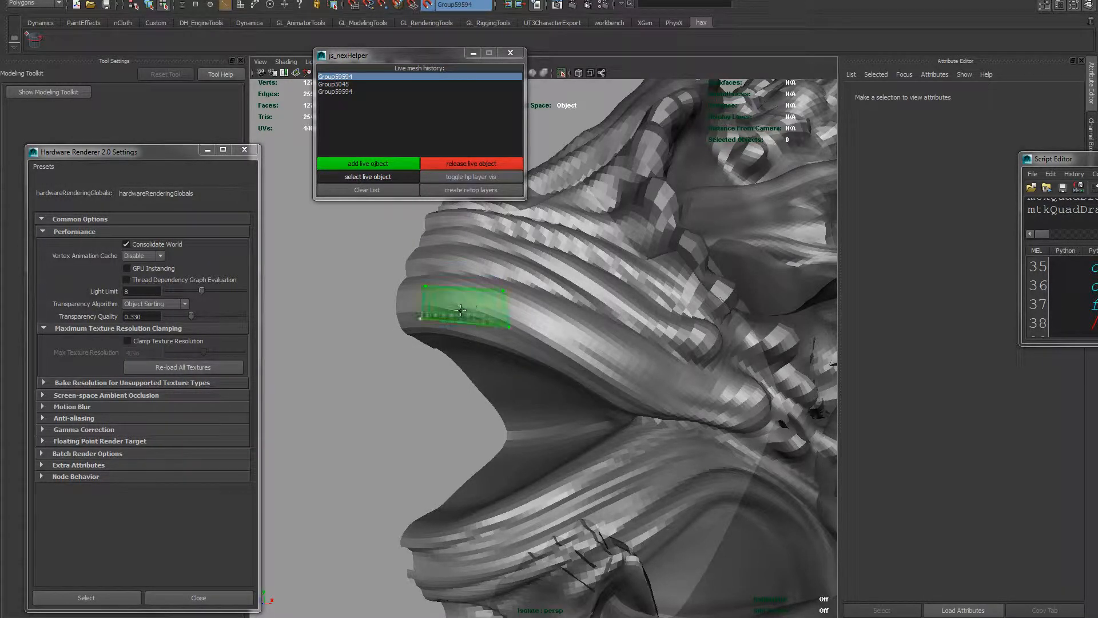
{"action": "left_click", "coordinate": [482, 303], "text": "shift"}
Insert an edge loop across the upper-lip quad and stretch its outer end back to the corner of the mouth.
{"action": "left_click", "coordinate": [479, 324], "text": "ctrl"}
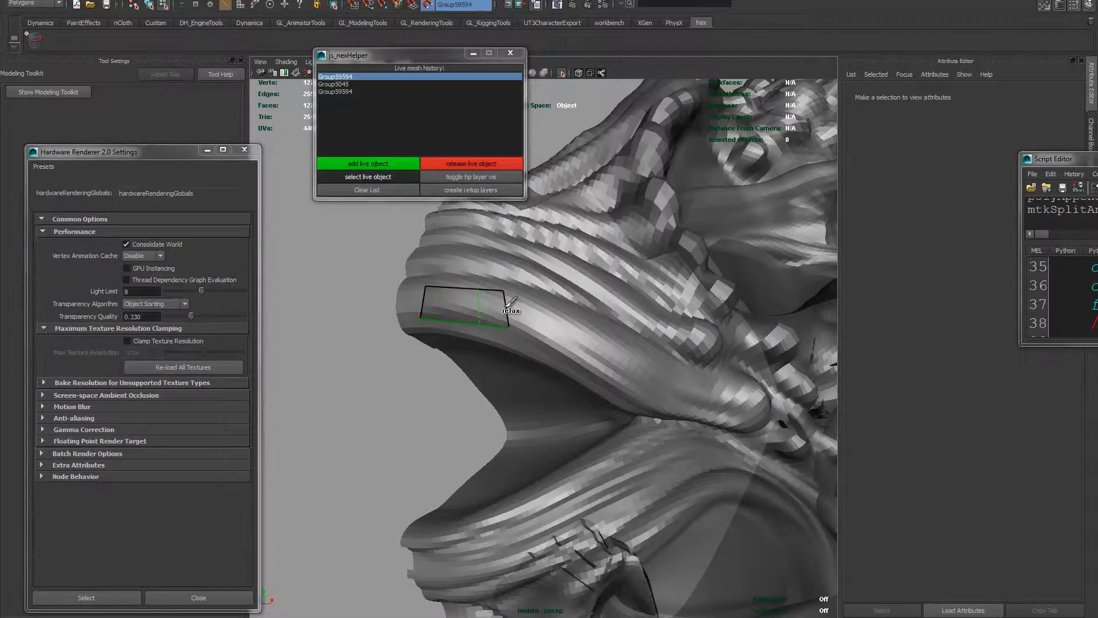
{"action": "left_click_drag", "start_coordinate": [507, 311], "coordinate": [602, 348]}
{"action": "left_click_drag", "start_coordinate": [541, 309], "coordinate": [577, 320]}
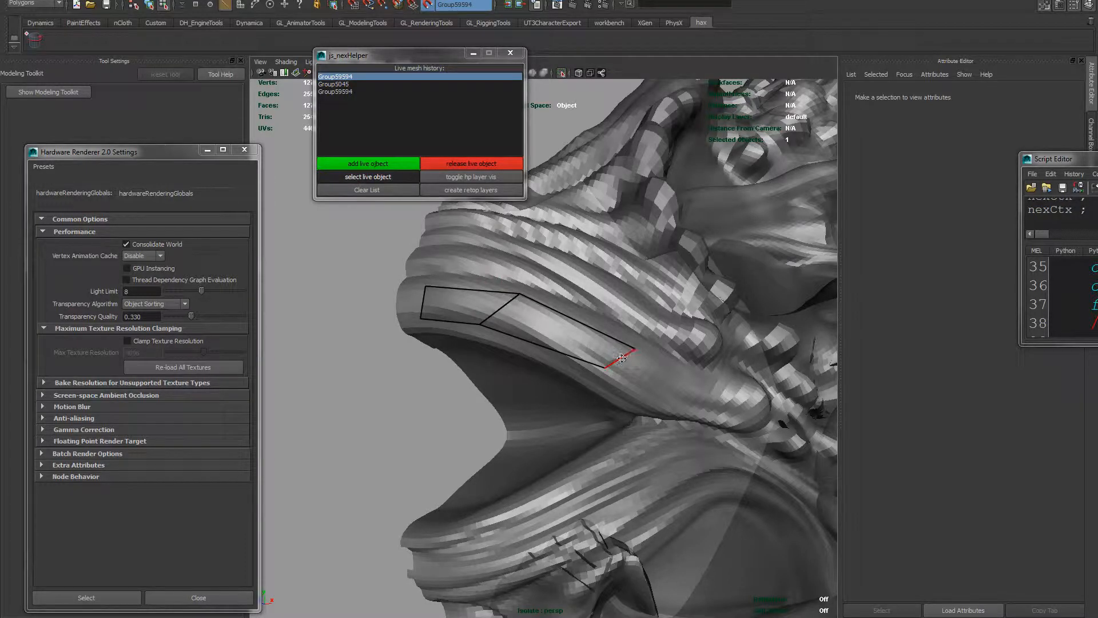
{"action": "left_click_drag", "start_coordinate": [619, 351], "coordinate": [677, 402]}
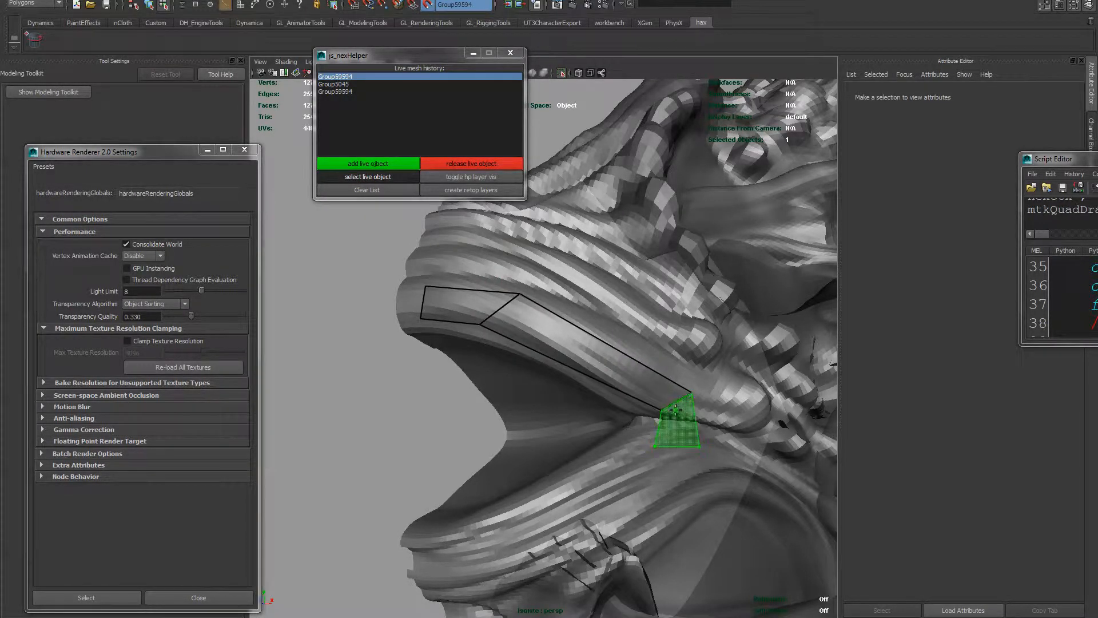
Fill a quad at the mouth corner and continue the strip along the lower lip, with an edge loop across it.
{"action": "left_click", "coordinate": [686, 438], "text": "ctrl"}
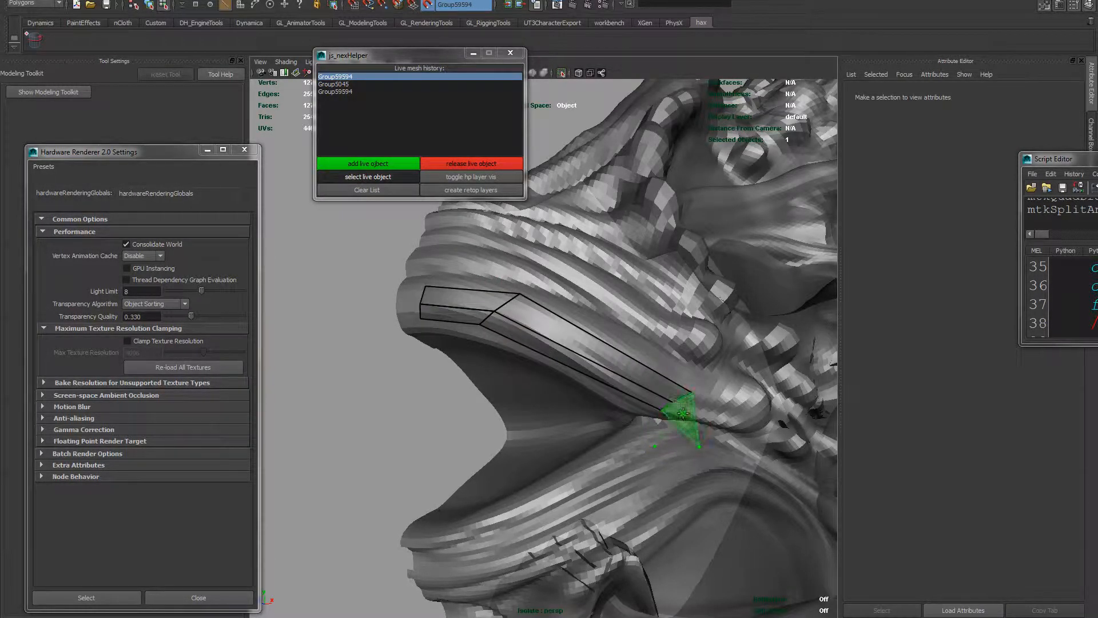
{"action": "key", "text": "ctrl+z"}
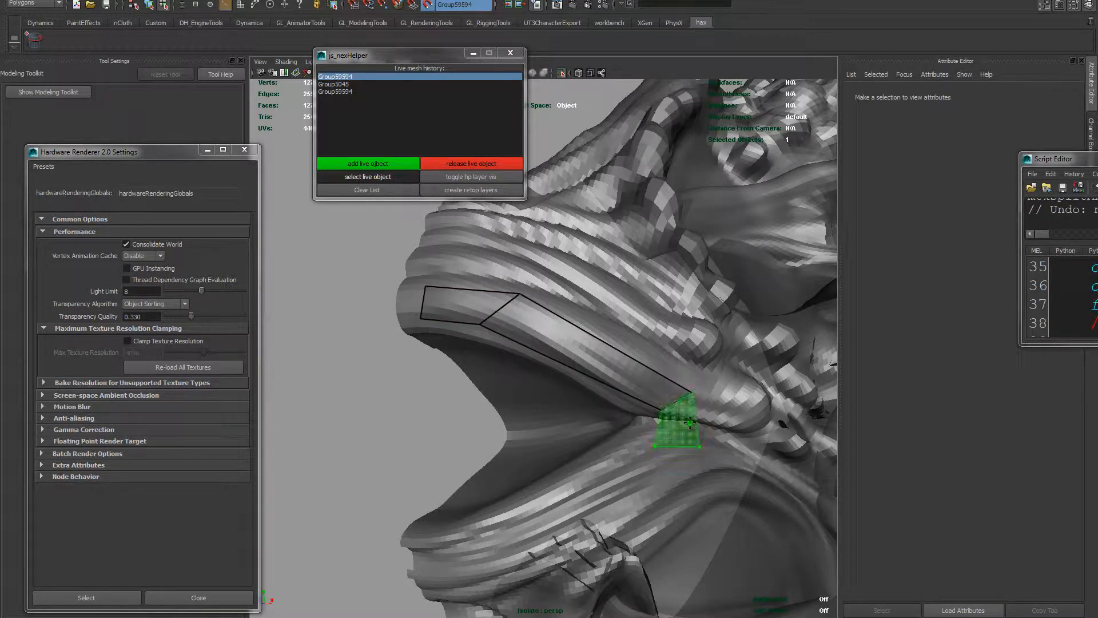
{"action": "left_click", "coordinate": [686, 423], "text": "shift"}
{"action": "left_click_drag", "start_coordinate": [635, 481], "coordinate": [429, 565]}
{"action": "left_click", "coordinate": [581, 515], "text": "ctrl"}
Reposition the strip's outer vertices around the mouth corner so they follow the lip contour.
{"action": "middle_click_drag", "start_coordinate": [568, 471], "coordinate": [561, 458], "text": "alt"}
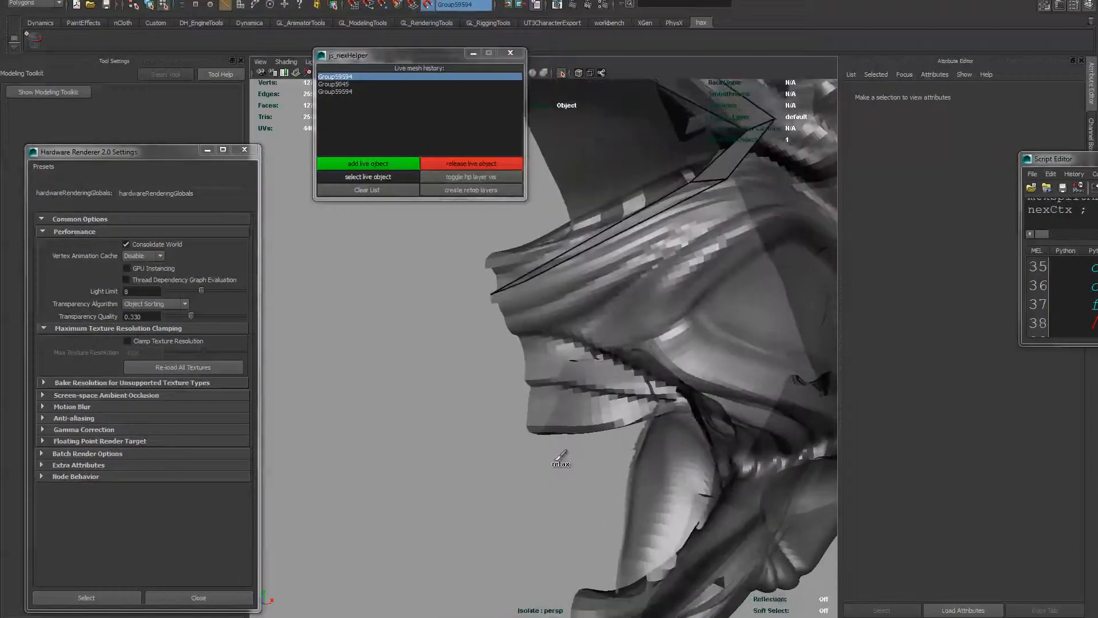
{"action": "right_click_drag", "start_coordinate": [561, 458], "coordinate": [570, 428], "text": "alt"}
{"action": "mouse_move", "coordinate": [570, 428]}
{"action": "left_mouse_down", "text": "alt"}
{"action": "mouse_move", "coordinate": [516, 376]}
{"action": "mouse_move", "coordinate": [521, 395]}
{"action": "mouse_move", "coordinate": [479, 380]}
{"action": "left_mouse_up", "text": "alt"}
{"action": "mouse_move", "coordinate": [739, 322]}
{"action": "middle_mouse_down", "text": "alt"}
{"action": "mouse_move", "coordinate": [625, 385]}
{"action": "mouse_move", "coordinate": [537, 396]}
{"action": "middle_mouse_up", "text": "alt"}
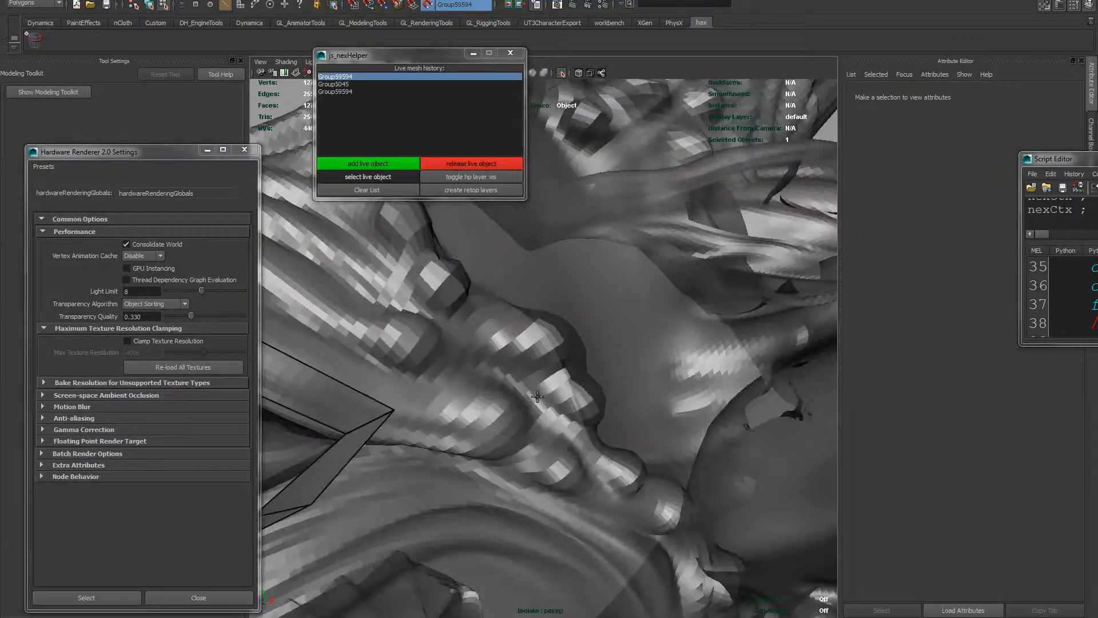
{"action": "middle_click_drag", "start_coordinate": [330, 499], "coordinate": [530, 431], "text": "alt"}
{"action": "left_click_drag", "start_coordinate": [522, 433], "coordinate": [507, 482]}
{"action": "left_click_drag", "start_coordinate": [599, 342], "coordinate": [619, 372]}
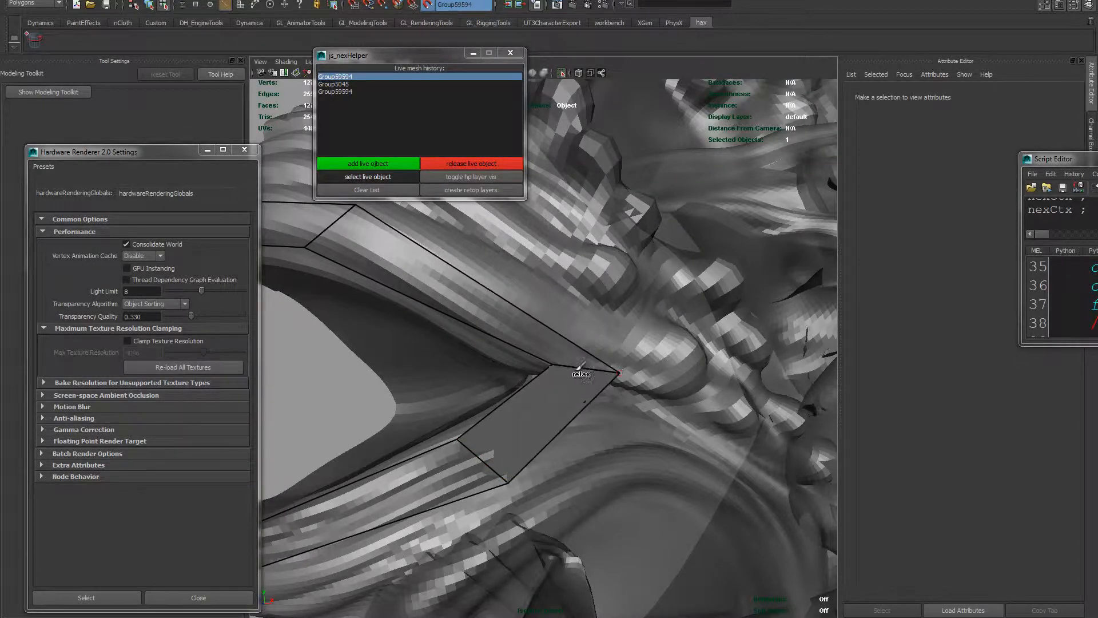
Move the upper-lip strip's front vertices to the tip of the lip, widen its upper edge and adjust the mouth-corner vertex.
{"action": "right_click_drag", "start_coordinate": [712, 352], "coordinate": [549, 366], "text": "alt"}
{"action": "middle_click_drag", "start_coordinate": [549, 366], "coordinate": [569, 384], "text": "alt"}
{"action": "right_click_drag", "start_coordinate": [569, 384], "coordinate": [658, 400], "text": "alt"}
{"action": "left_click_drag", "start_coordinate": [463, 319], "coordinate": [478, 326]}
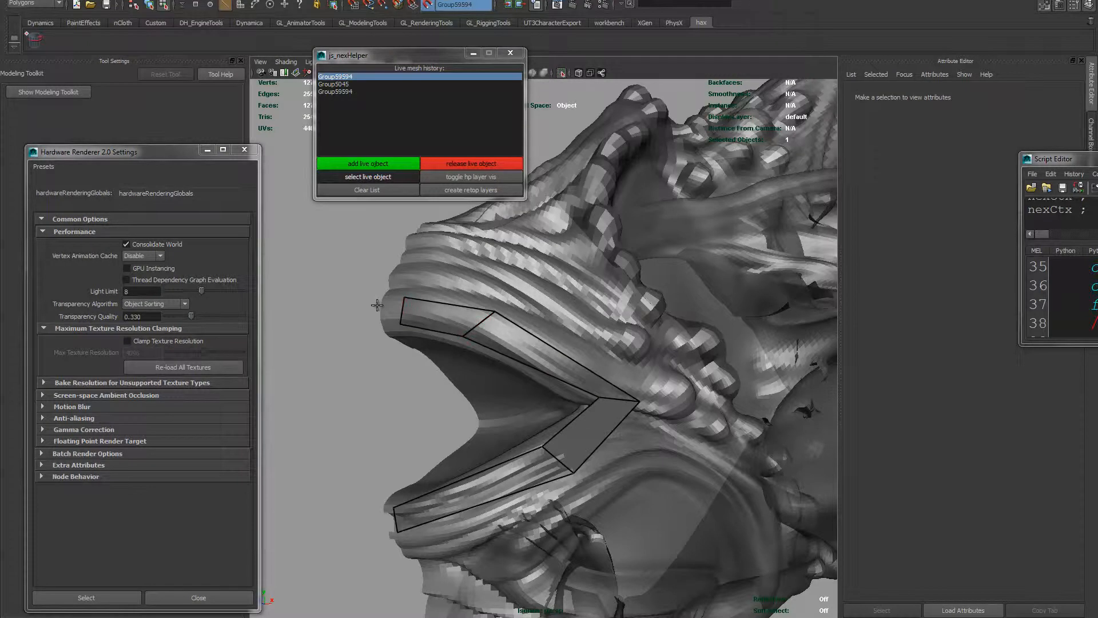
{"action": "left_click_drag", "start_coordinate": [402, 311], "coordinate": [424, 290]}
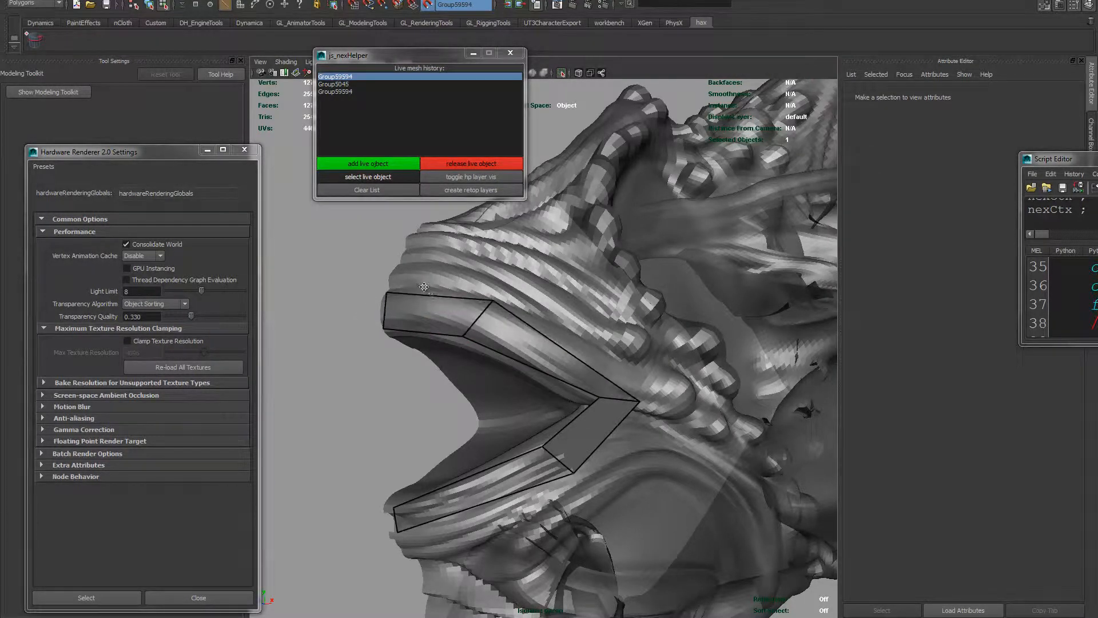
{"action": "left_click", "coordinate": [572, 351], "text": "shift"}
{"action": "mouse_move", "coordinate": [641, 396]}
{"action": "left_mouse_down"}
{"action": "mouse_move", "coordinate": [651, 394]}
{"action": "mouse_move", "coordinate": [633, 425]}
{"action": "mouse_move", "coordinate": [600, 408]}
{"action": "mouse_move", "coordinate": [629, 414]}
{"action": "left_mouse_up"}
{"action": "middle_click_drag", "start_coordinate": [509, 378], "coordinate": [520, 383], "text": "alt"}
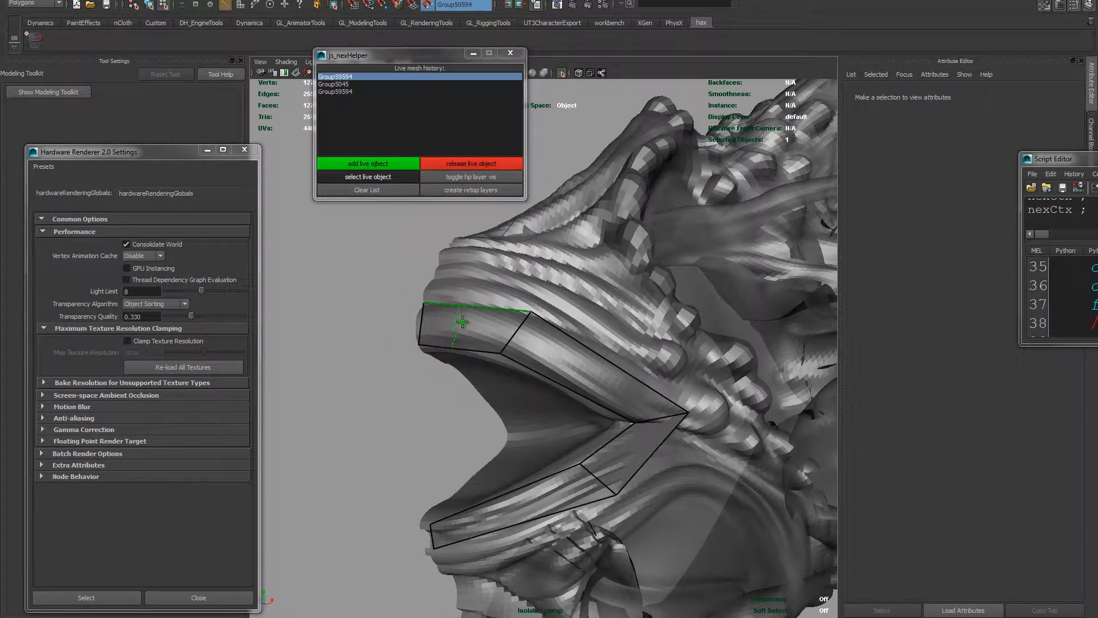
Insert edge loops across the long upper-lip and lower-lip quads and reposition the new lower-lip edge along the lip.
{"action": "left_click", "coordinate": [588, 373], "text": "ctrl"}
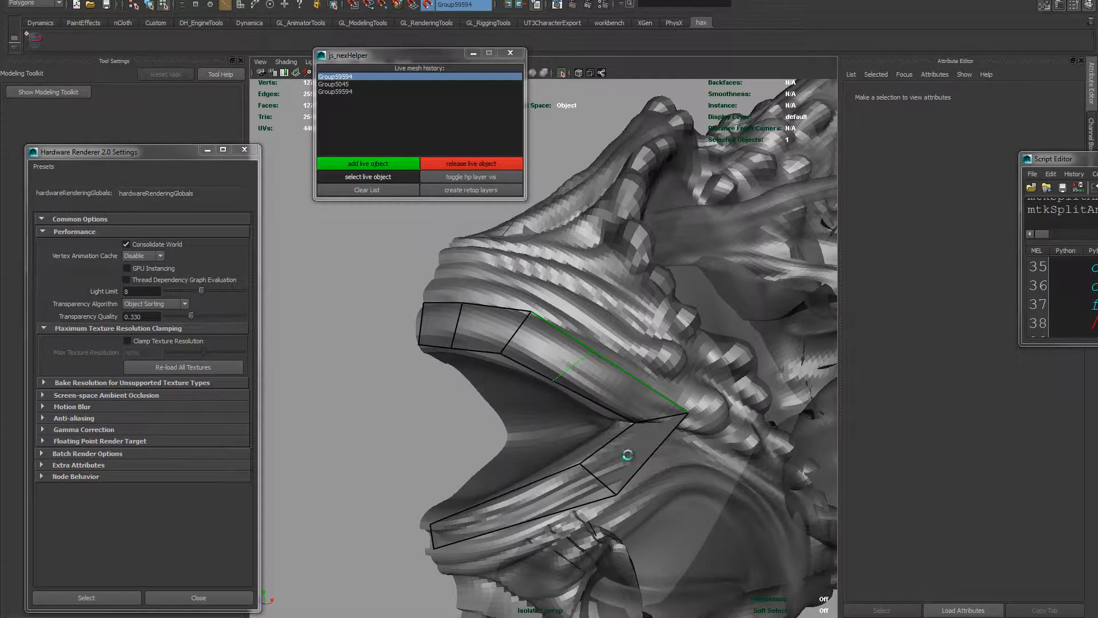
{"action": "left_click", "coordinate": [626, 454], "text": "ctrl"}
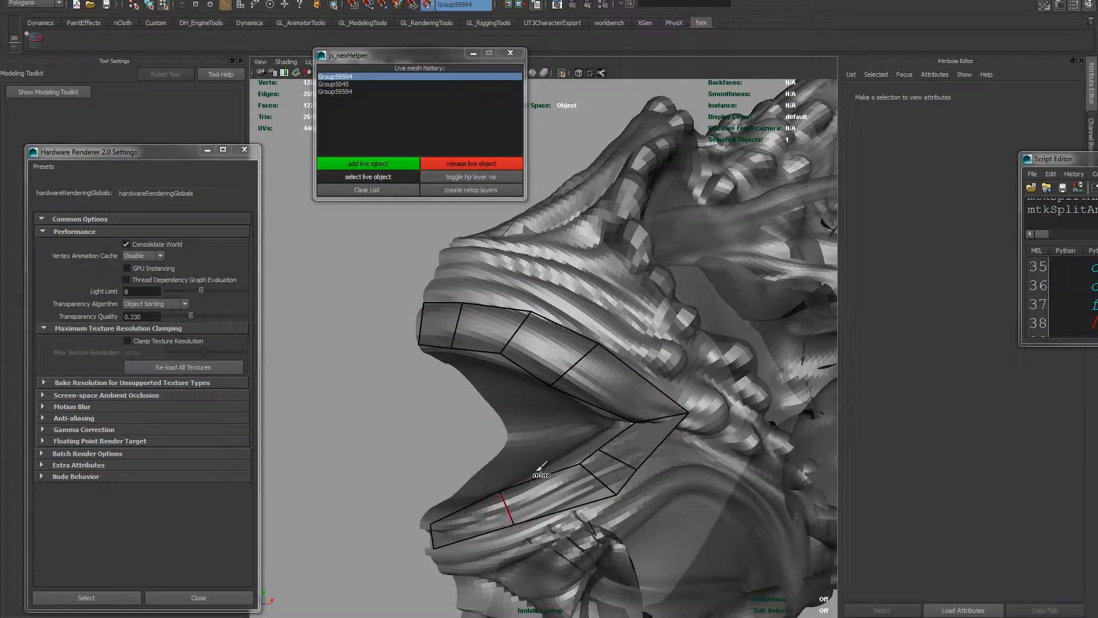
{"action": "left_click_drag", "start_coordinate": [541, 394], "coordinate": [610, 404], "text": "alt"}
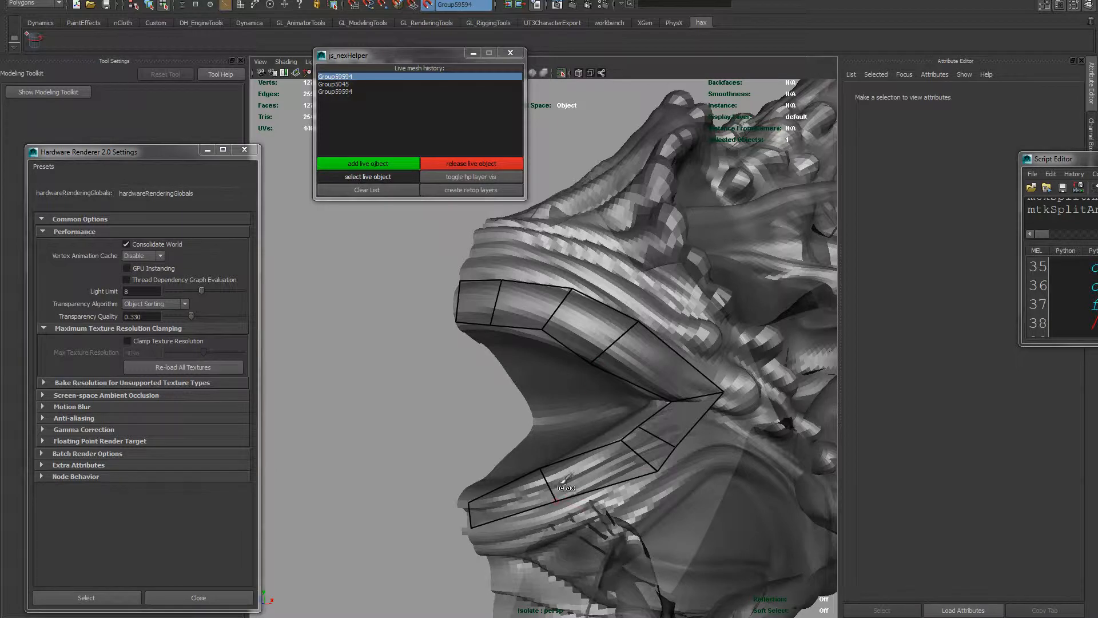
{"action": "left_click_drag", "start_coordinate": [547, 490], "coordinate": [540, 481]}
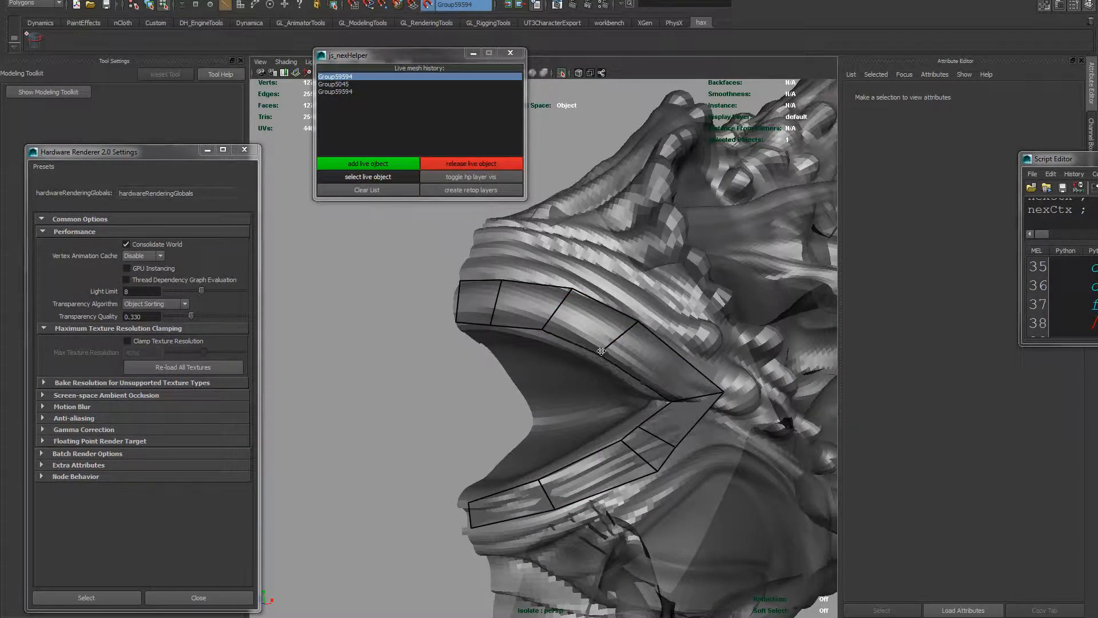
{"action": "left_click", "coordinate": [672, 423], "text": "ctrl"}
Extrude the inner border edges of the lip strip and scale them inward into the mouth opening.
{"action": "key", "text": "q"}
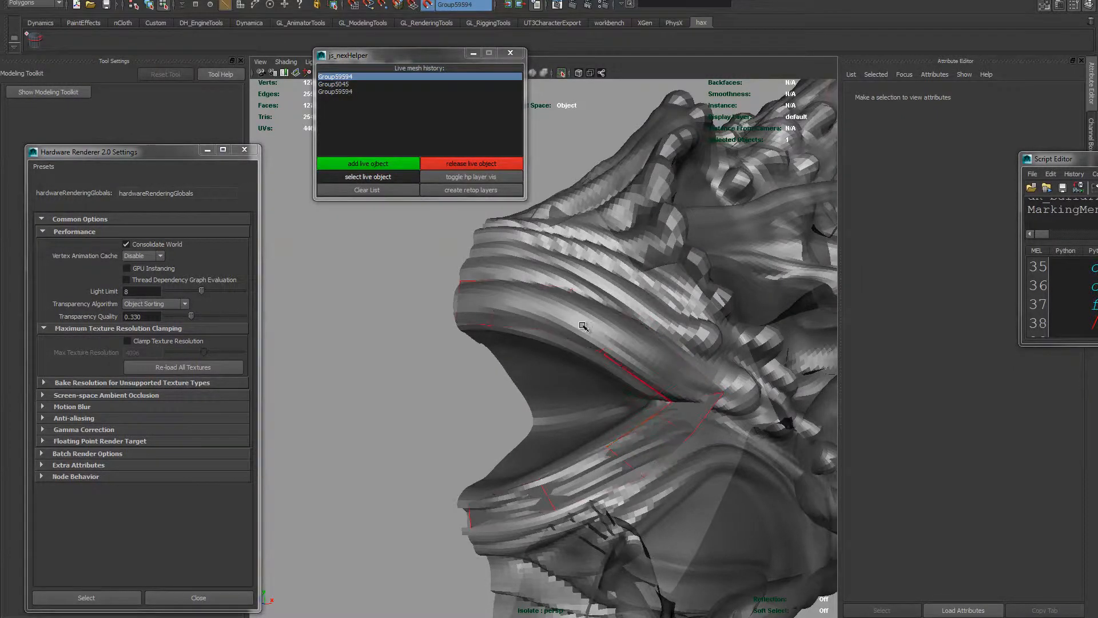
{"action": "key", "text": "w"}
{"action": "left_click", "coordinate": [570, 338]}
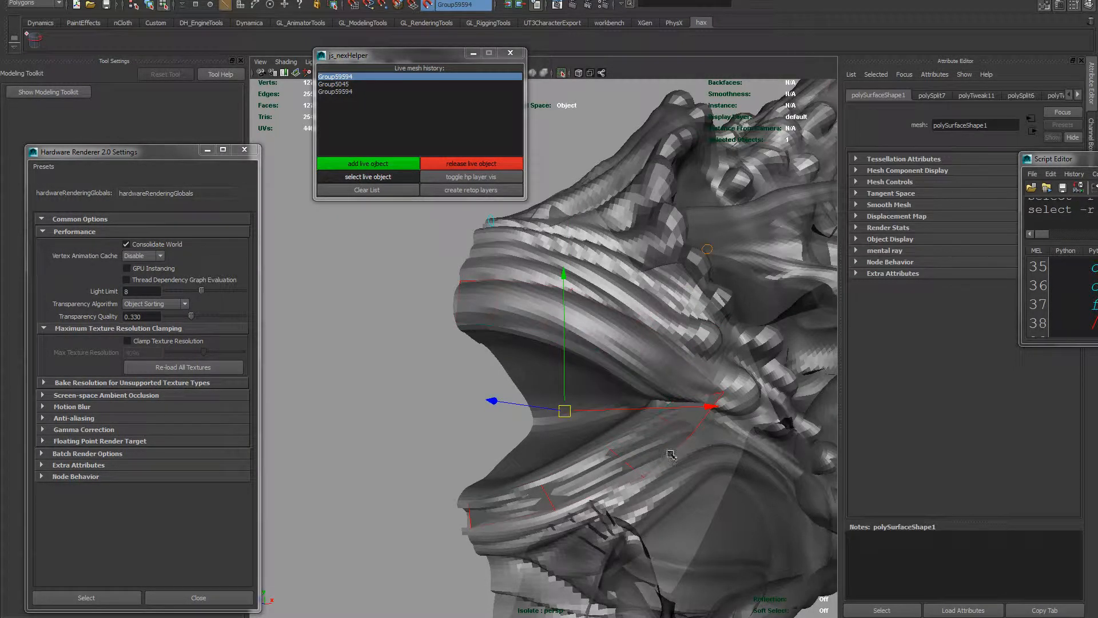
{"action": "right_click_drag", "start_coordinate": [585, 442], "coordinate": [575, 394], "text": "shift"}
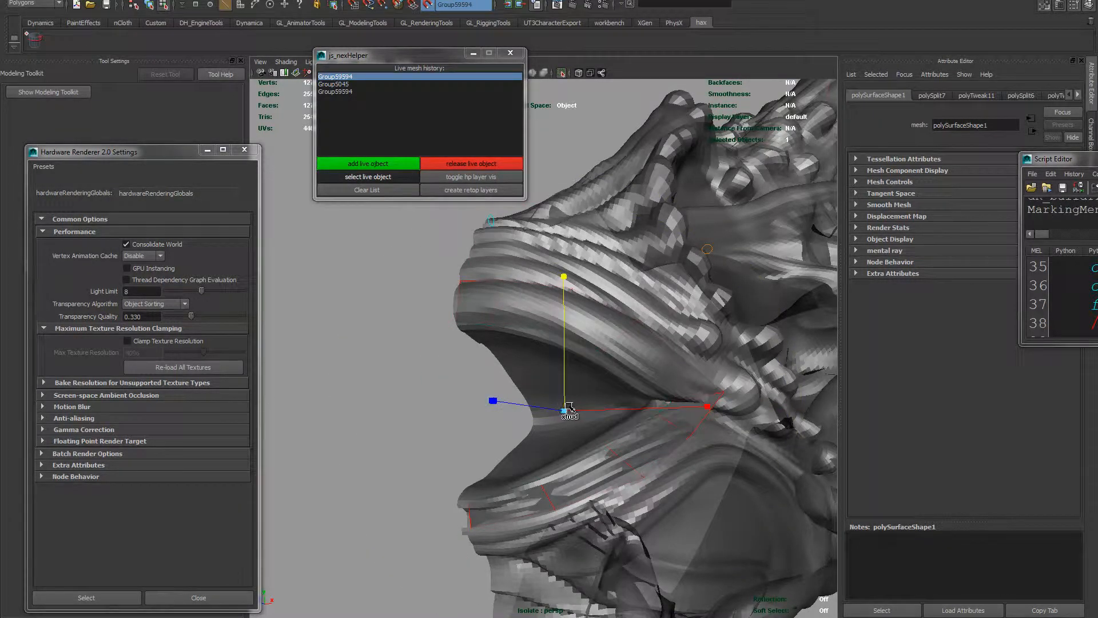
{"action": "left_click_drag", "start_coordinate": [571, 409], "coordinate": [508, 456]}
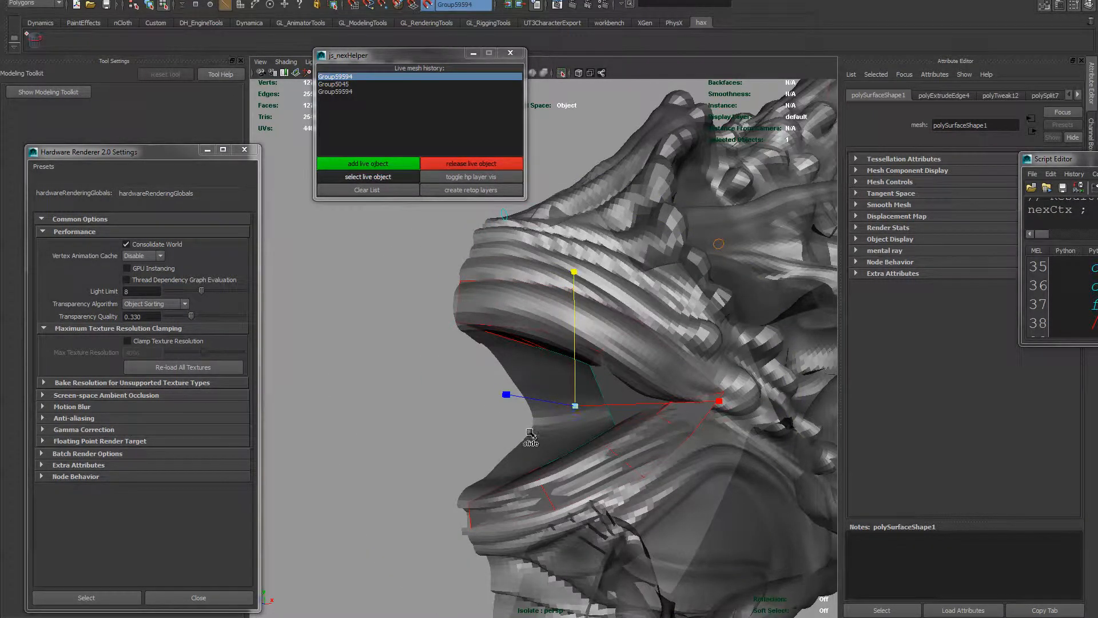
{"action": "right_click_drag", "start_coordinate": [579, 394], "coordinate": [577, 337]}
{"action": "left_click", "coordinate": [577, 337]}
{"action": "left_click_drag", "start_coordinate": [547, 347], "coordinate": [572, 344], "text": "alt"}
{"action": "scroll", "coordinate": [601, 341], "scroll_direction": "up", "scroll_amount": 5}
{"action": "scroll", "coordinate": [601, 304], "scroll_direction": "down", "scroll_amount": 3}
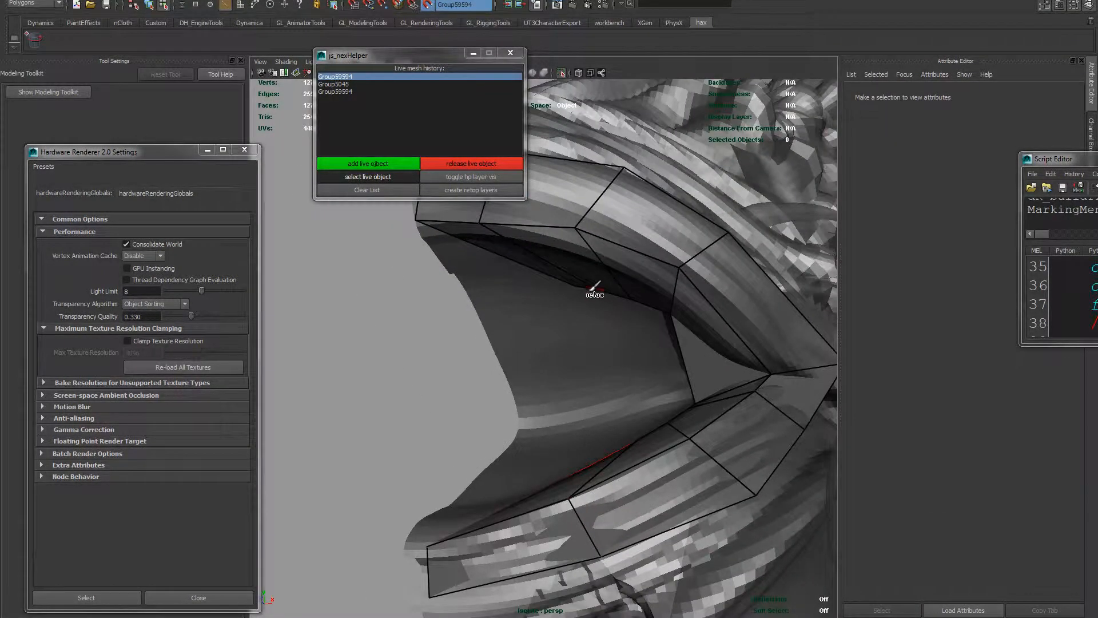
Select the extruded inner border of the mouth and merge it into a single central vertex.
{"action": "left_click_drag", "start_coordinate": [579, 284], "coordinate": [537, 315], "text": "alt"}
{"action": "left_click", "coordinate": [551, 306]}
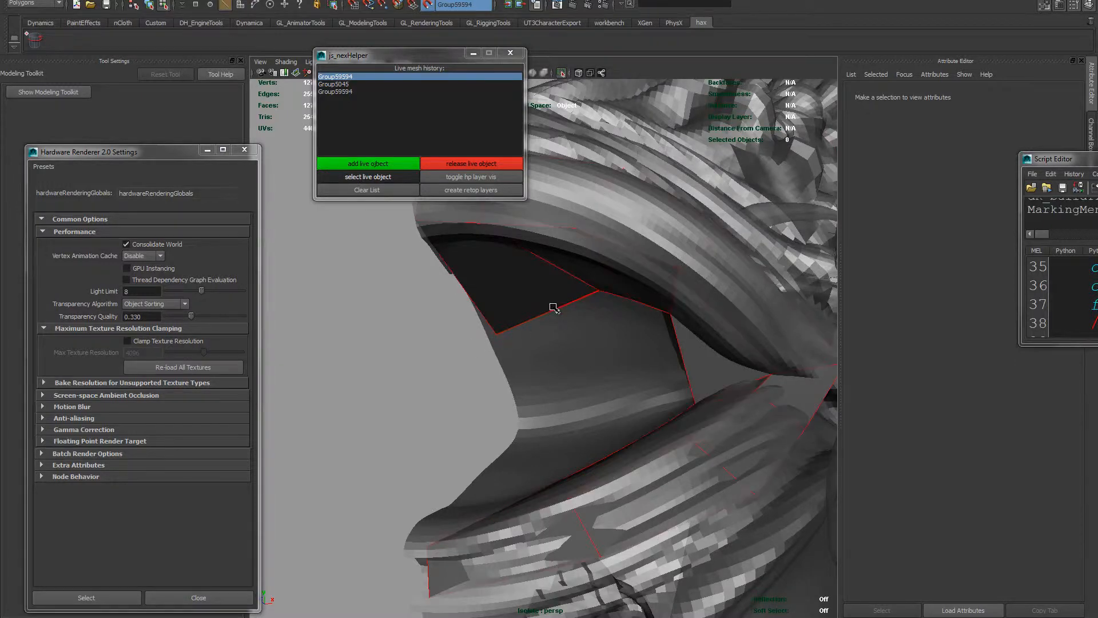
{"action": "left_click", "coordinate": [576, 372]}
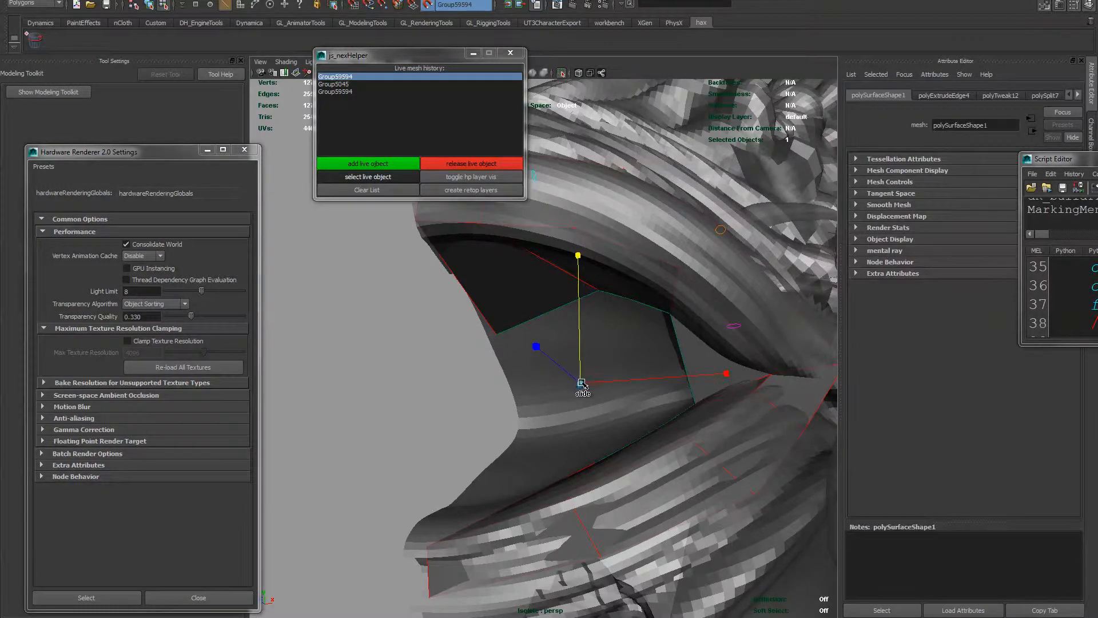
{"action": "key", "text": "ctrl+shift+m"}
Select the merged vertex in the middle of the mouth and reposition it within the mouth opening.
{"action": "left_click_drag", "start_coordinate": [633, 341], "coordinate": [616, 343], "text": "alt"}
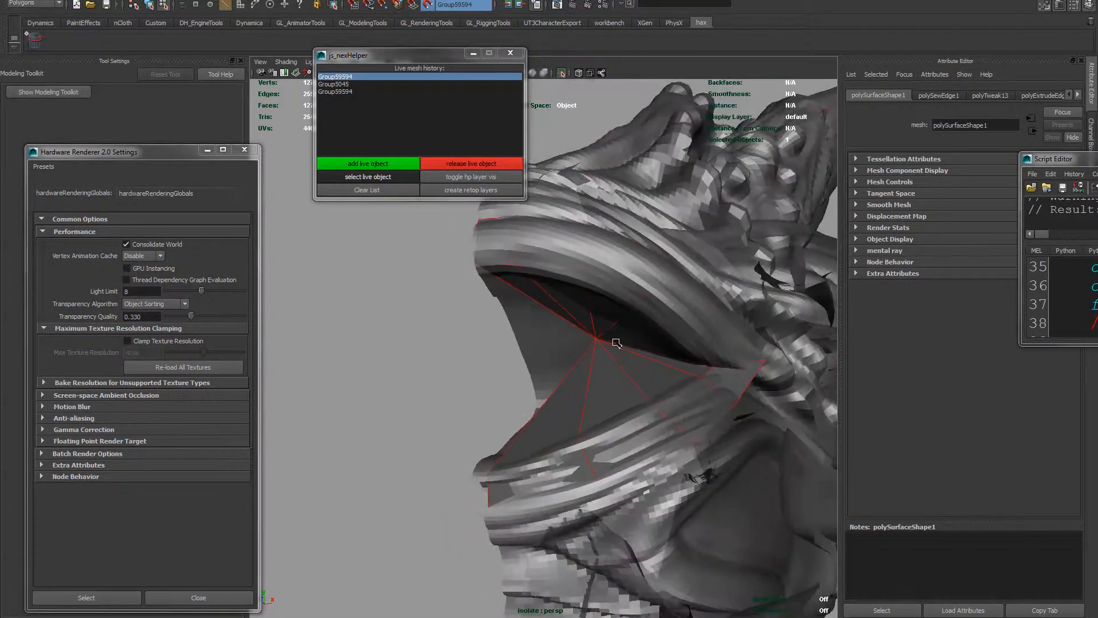
{"action": "right_click_drag", "start_coordinate": [616, 343], "coordinate": [572, 339]}
{"action": "left_click", "coordinate": [596, 338]}
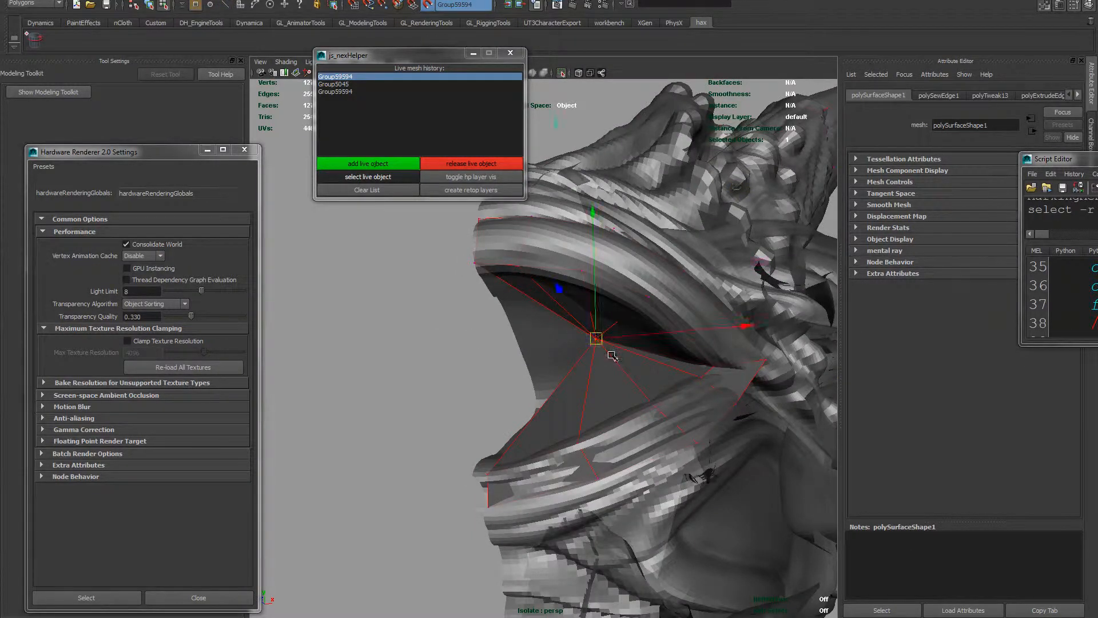
{"action": "left_click_drag", "start_coordinate": [594, 344], "coordinate": [574, 386]}
{"action": "key", "text": "f"}
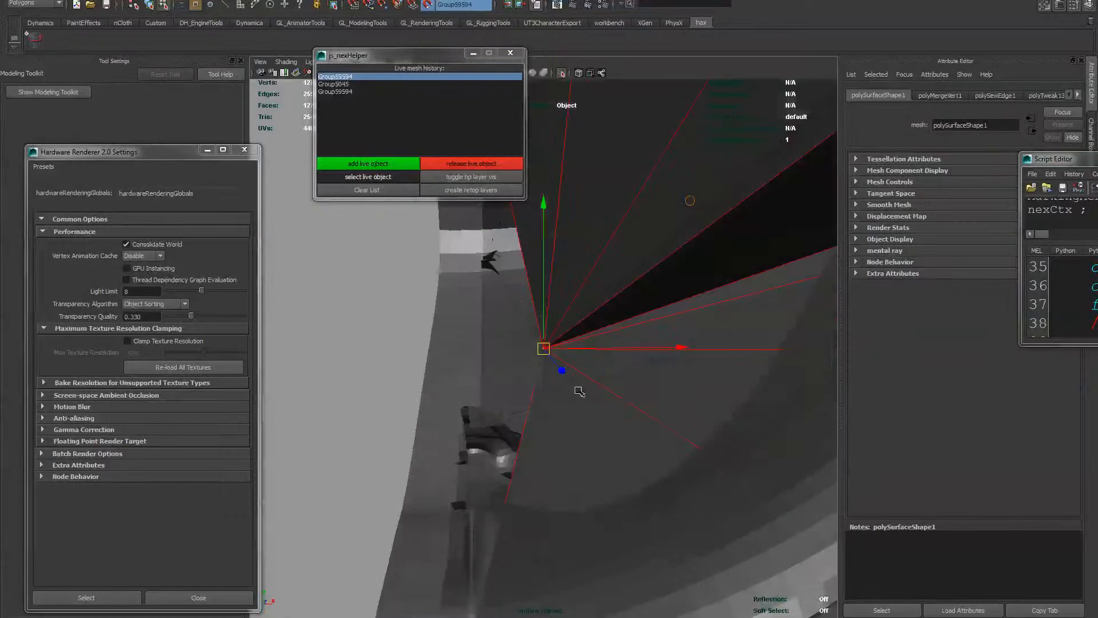
{"action": "right_click_drag", "start_coordinate": [579, 390], "coordinate": [515, 337], "text": "alt"}
{"action": "left_click_drag", "start_coordinate": [515, 338], "coordinate": [584, 449], "text": "alt"}
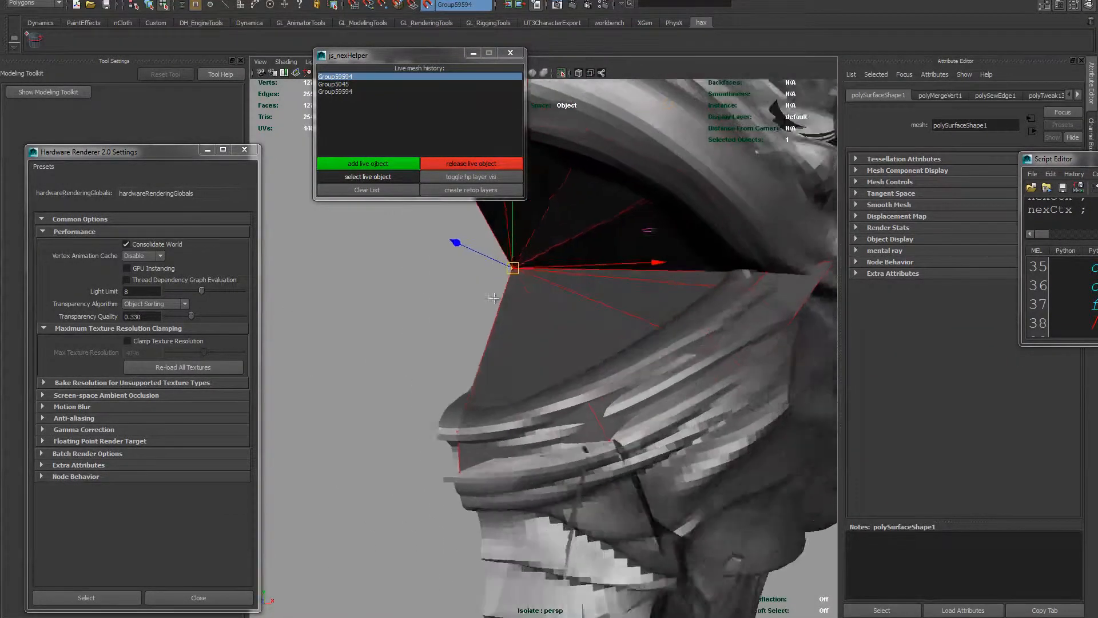
{"action": "left_click_drag", "start_coordinate": [516, 267], "coordinate": [534, 300]}
Insert a supporting edge loop in the lip strip, running close along the inner edge of both lips.
{"action": "scroll", "coordinate": [557, 331], "scroll_direction": "down", "scroll_amount": 1}
{"action": "scroll", "coordinate": [558, 331], "scroll_direction": "down", "scroll_amount": 1}
{"action": "middle_click_drag", "start_coordinate": [558, 331], "coordinate": [546, 338], "text": "alt"}
{"action": "right_click_drag", "start_coordinate": [546, 338], "coordinate": [552, 351]}
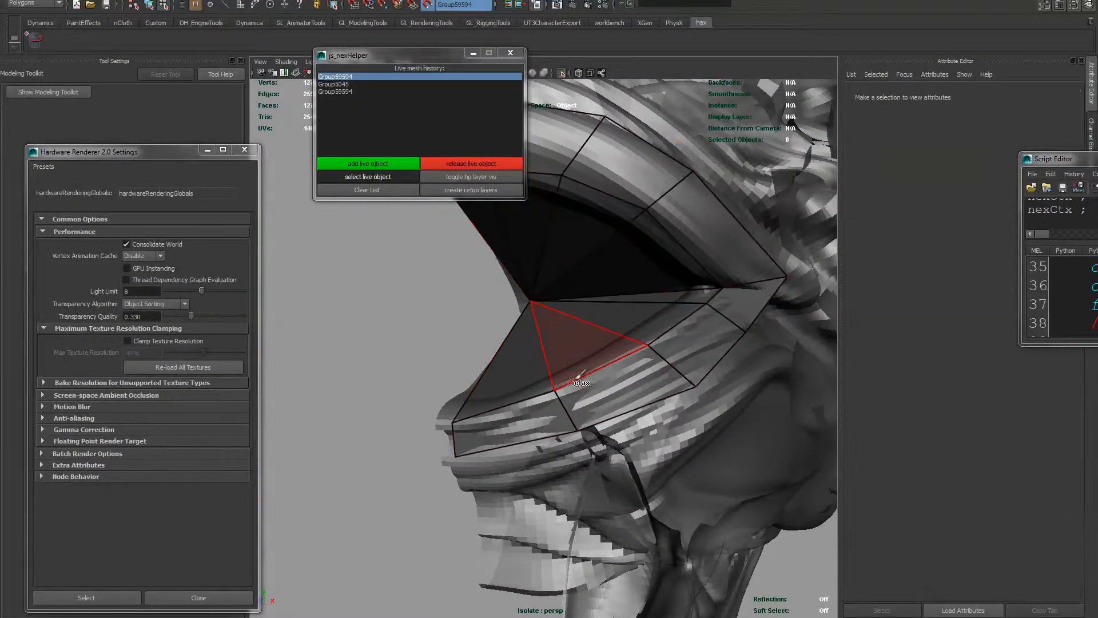
{"action": "left_click", "coordinate": [571, 391], "text": "ctrl"}
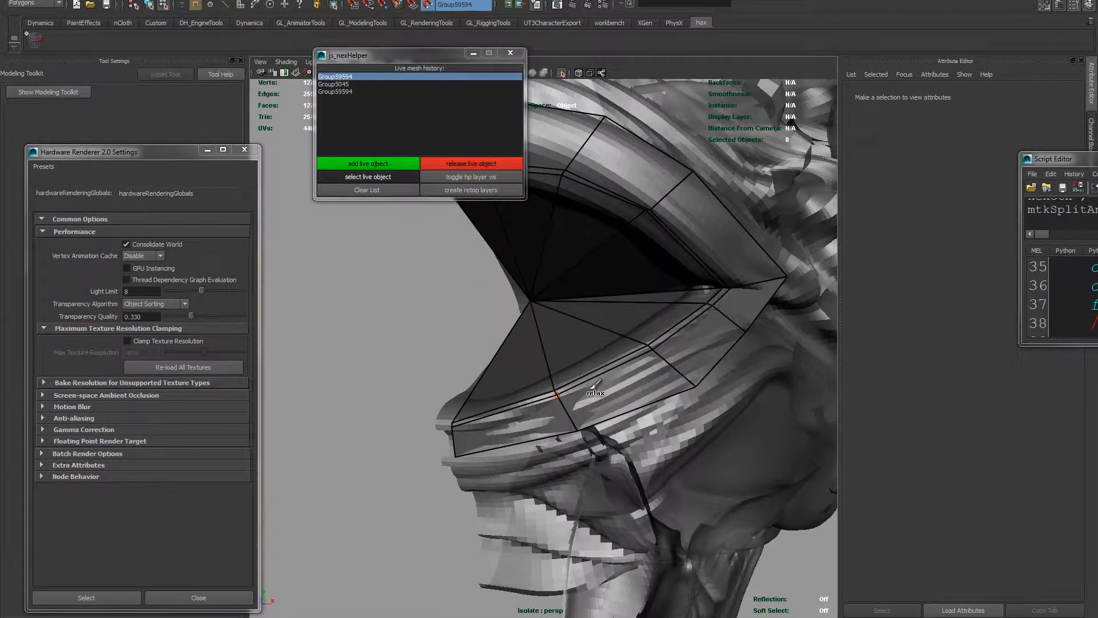
{"action": "left_click_drag", "start_coordinate": [571, 391], "coordinate": [579, 354], "text": "alt"}
Examine the closed mouth interior and the lip strip from several angles outside Quad Draw.
{"action": "key", "text": "w"}
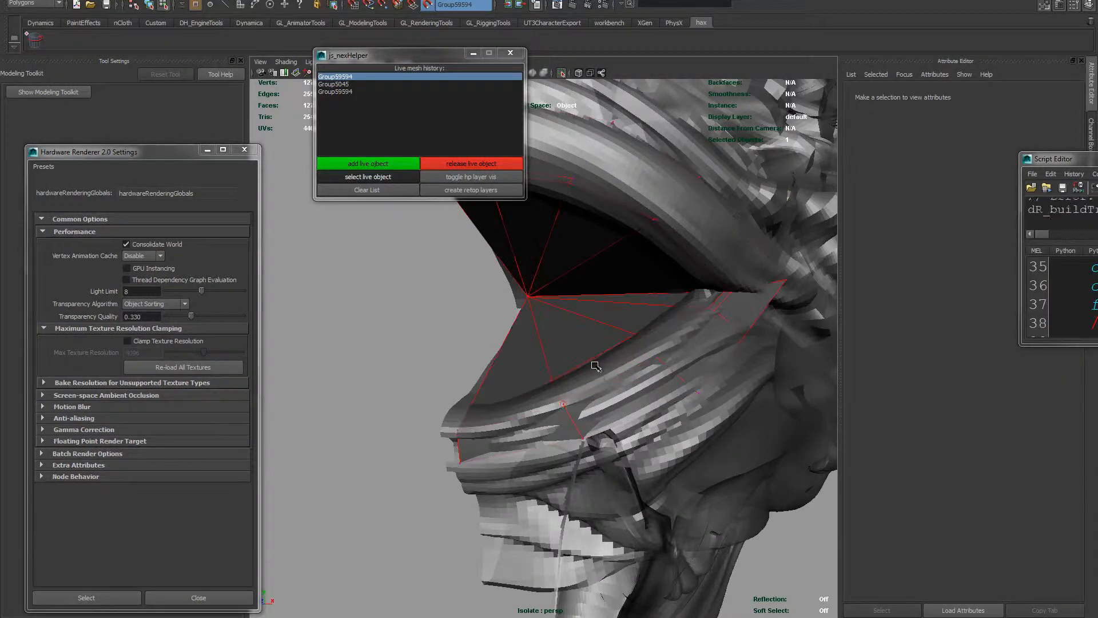
{"action": "right_click_drag", "start_coordinate": [575, 370], "coordinate": [577, 344]}
{"action": "double_click", "coordinate": [593, 356]}
{"action": "left_click_drag", "start_coordinate": [595, 355], "coordinate": [743, 354], "text": "alt"}
{"action": "left_click_drag", "start_coordinate": [503, 321], "coordinate": [686, 316], "text": "alt"}
{"action": "left_click_drag", "start_coordinate": [686, 316], "coordinate": [503, 326], "text": "ctrl+shift"}
{"action": "middle_click_drag", "start_coordinate": [590, 336], "coordinate": [556, 354], "text": "alt"}
{"action": "left_click_drag", "start_coordinate": [555, 355], "coordinate": [515, 356], "text": "alt"}
{"action": "right_click_drag", "start_coordinate": [485, 294], "coordinate": [526, 267]}
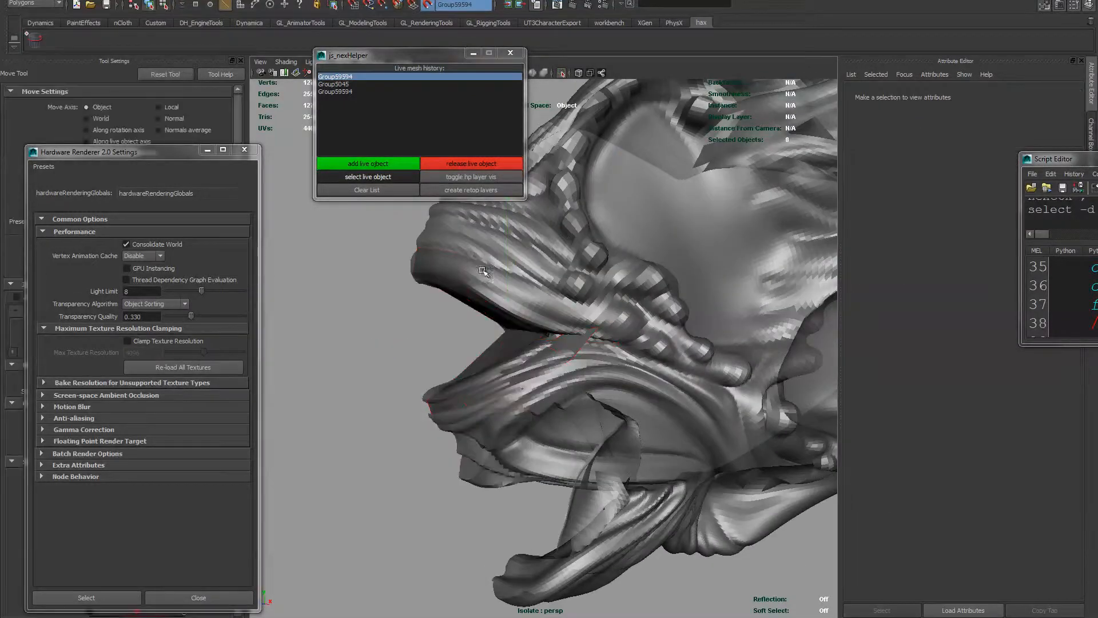
{"action": "left_click", "coordinate": [518, 338]}
{"action": "mouse_move", "coordinate": [523, 342]}
{"action": "left_mouse_down", "text": "alt"}
{"action": "mouse_move", "coordinate": [540, 360]}
{"action": "mouse_move", "coordinate": [529, 326]}
{"action": "mouse_move", "coordinate": [552, 297]}
{"action": "left_mouse_up", "text": "alt"}
Resume Quad Draw, place points on the snout above the upper lip and fill them with a quad.
{"action": "key", "text": "y"}
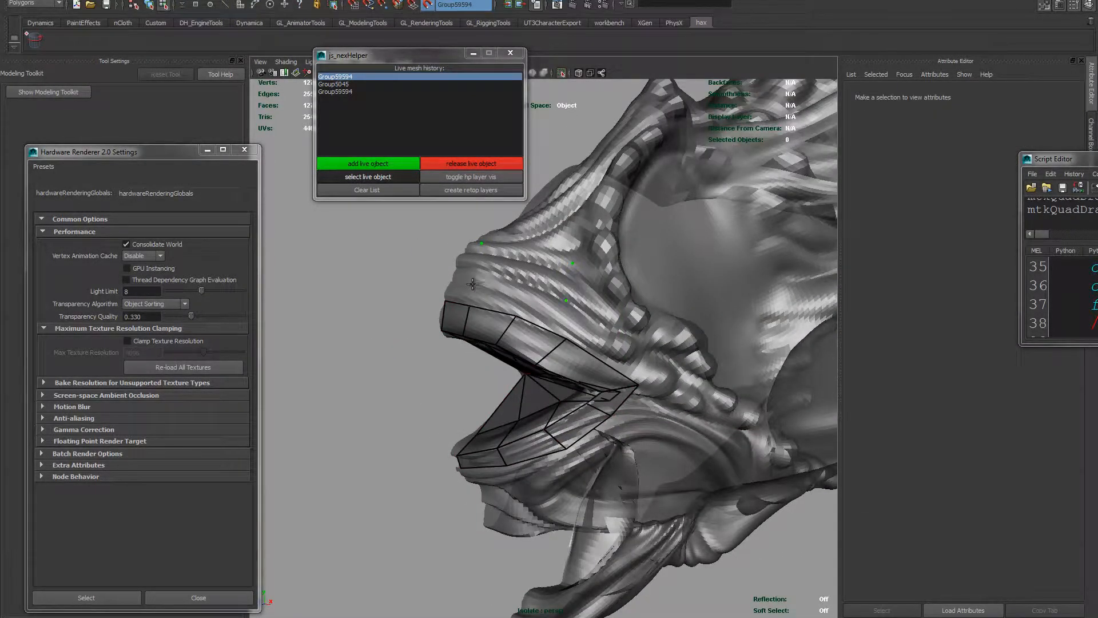
{"action": "left_click", "coordinate": [574, 263], "text": "shift"}
{"action": "left_click_drag", "start_coordinate": [548, 273], "coordinate": [538, 282], "text": "alt"}
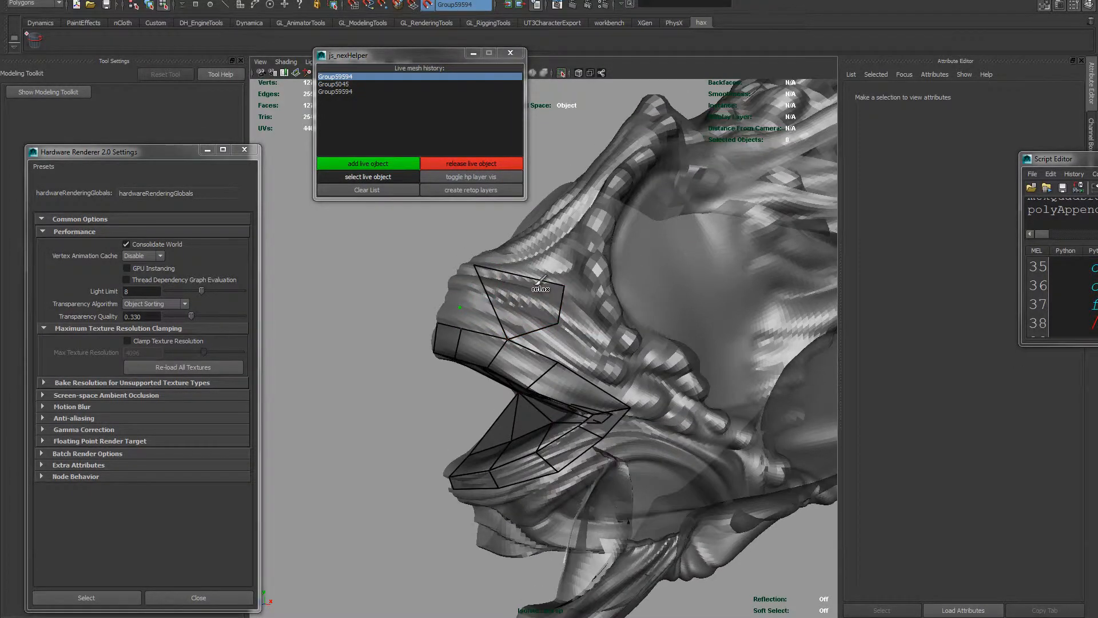
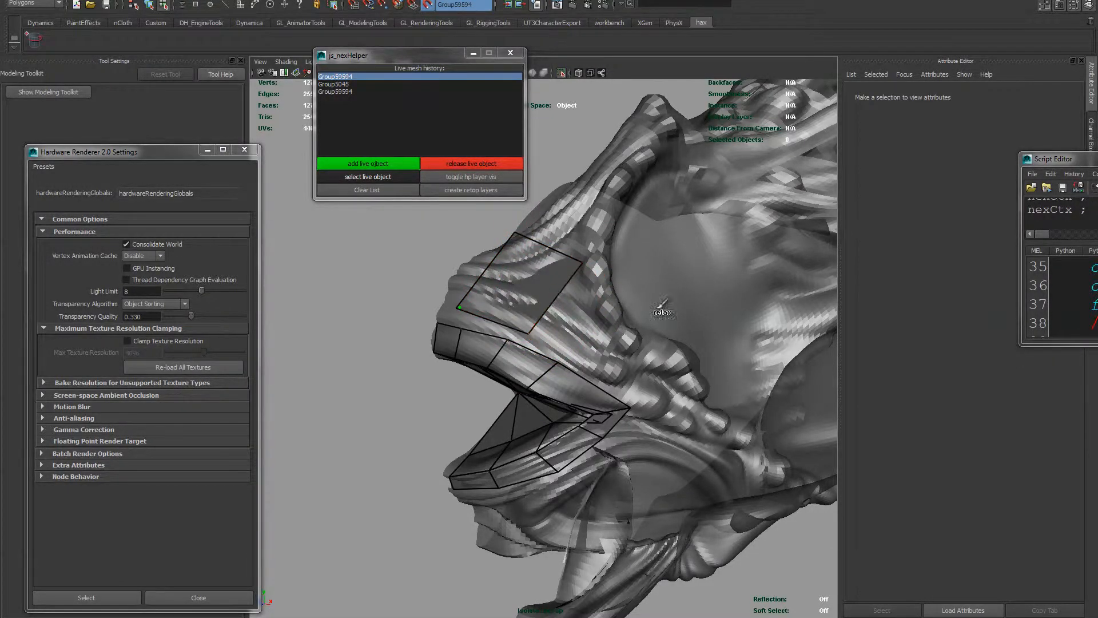
Extend the snout quad up the ridge with an edge loop across it and fill an adjoining quad below the eye.
{"action": "right_click_drag", "start_coordinate": [662, 309], "coordinate": [547, 310], "text": "alt"}
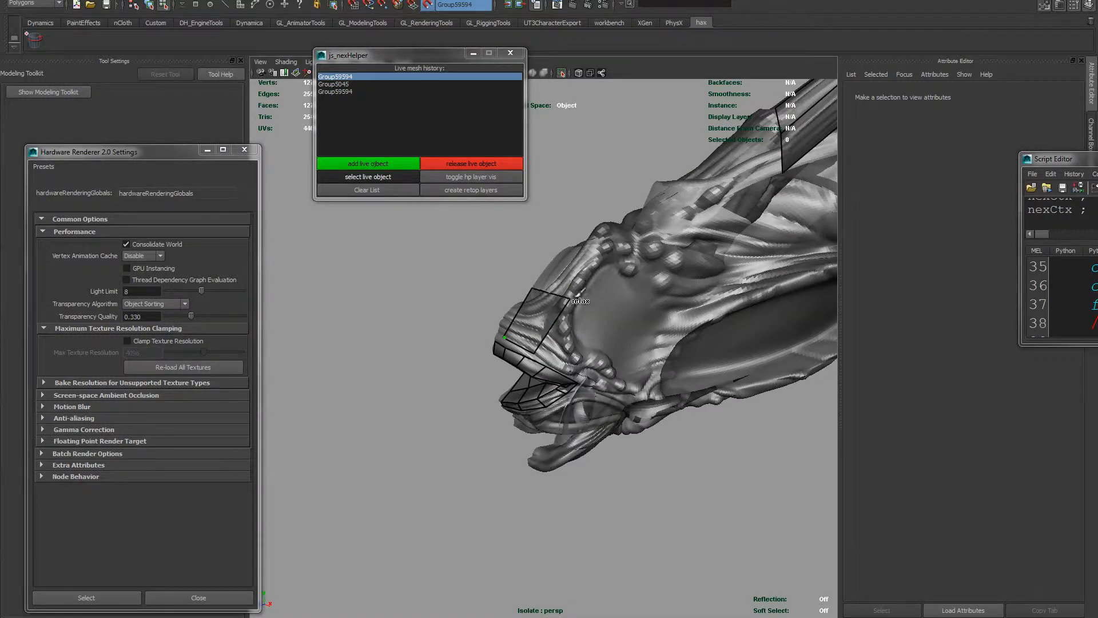
{"action": "left_click_drag", "start_coordinate": [577, 301], "coordinate": [578, 271], "text": "alt"}
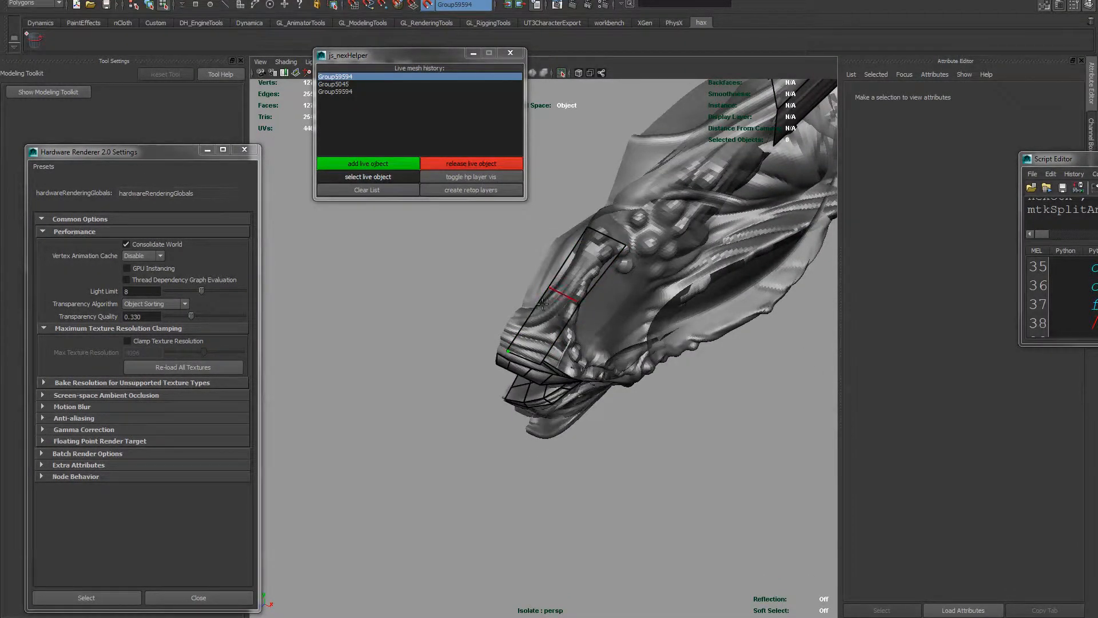
{"action": "left_click_drag", "start_coordinate": [542, 304], "coordinate": [558, 292], "text": "alt"}
{"action": "right_click_drag", "start_coordinate": [558, 291], "coordinate": [612, 286], "text": "alt"}
{"action": "mouse_move", "coordinate": [577, 286]}
{"action": "left_mouse_down", "text": "alt"}
{"action": "mouse_move", "coordinate": [560, 269]}
{"action": "mouse_move", "coordinate": [552, 298]}
{"action": "left_mouse_up", "text": "alt"}
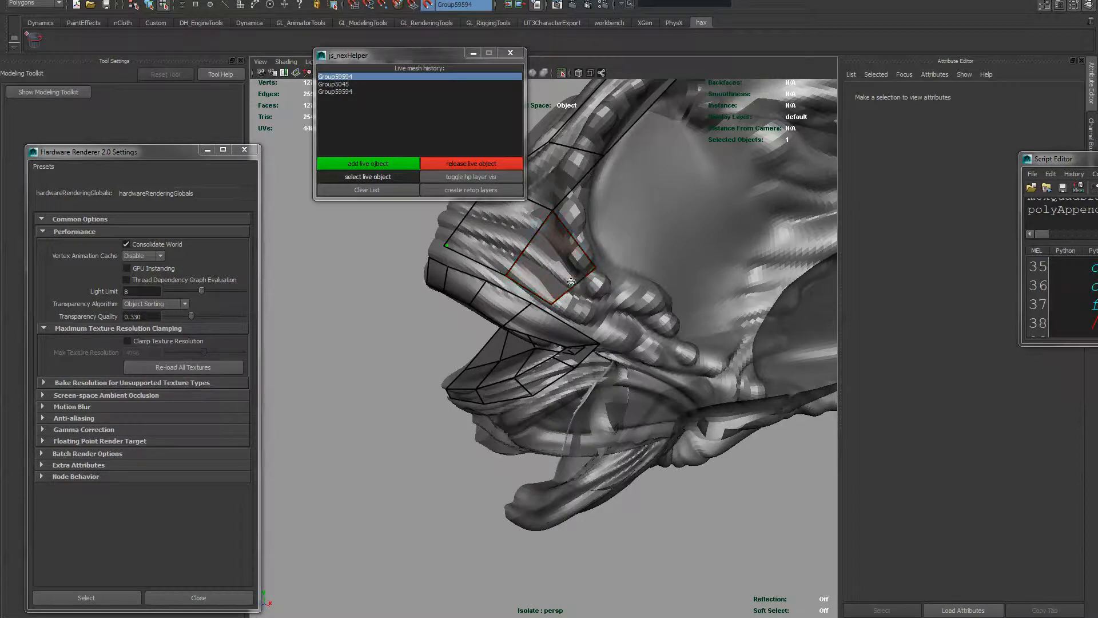
Extend the quad strip backward along the beaded ridge under the eye, filling new quads up to the cheek.
{"action": "left_click_drag", "start_coordinate": [615, 318], "coordinate": [623, 402], "text": "alt"}
{"action": "scroll", "coordinate": [623, 402], "scroll_direction": "up", "scroll_amount": 4}
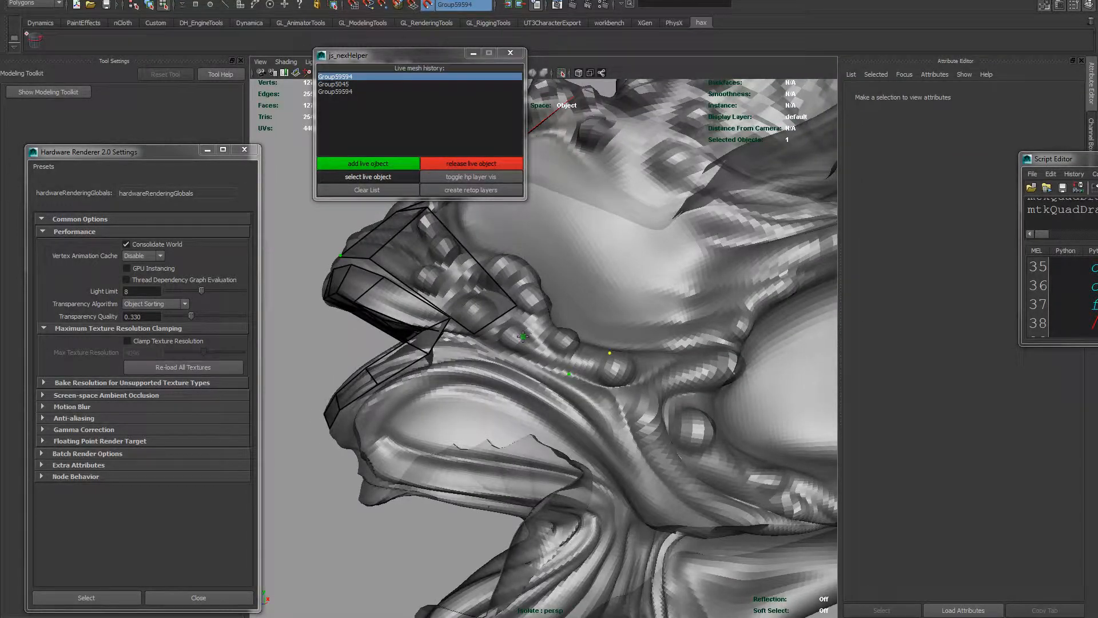
{"action": "scroll", "coordinate": [572, 361], "scroll_direction": "down", "scroll_amount": 4}
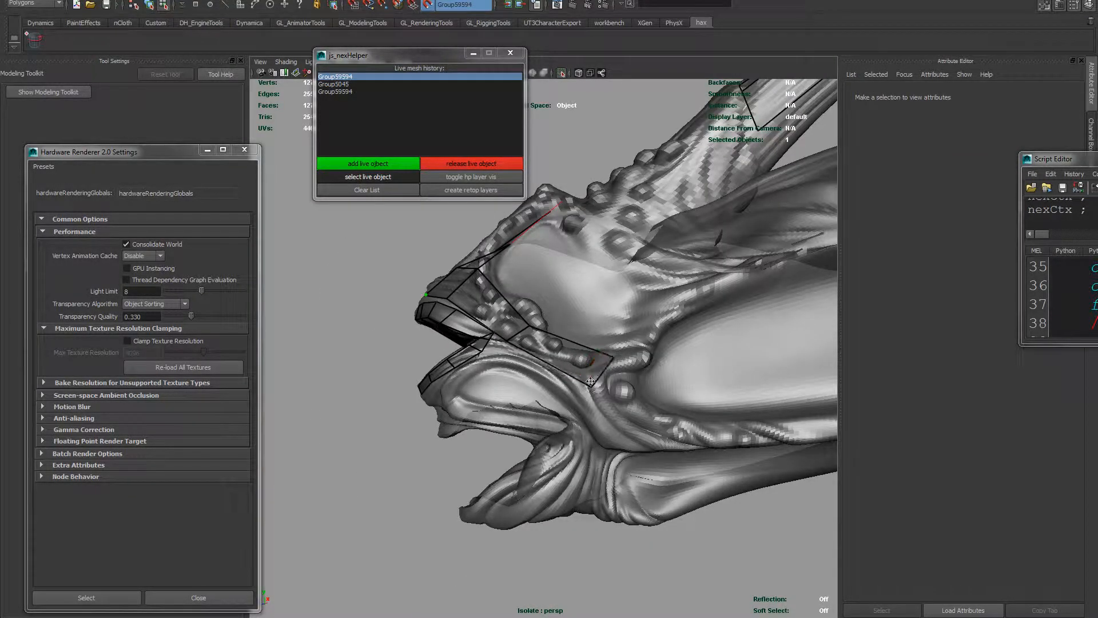
{"action": "left_click_drag", "start_coordinate": [590, 381], "coordinate": [480, 367], "text": "alt"}
{"action": "left_click_drag", "start_coordinate": [590, 360], "coordinate": [488, 337], "text": "alt"}
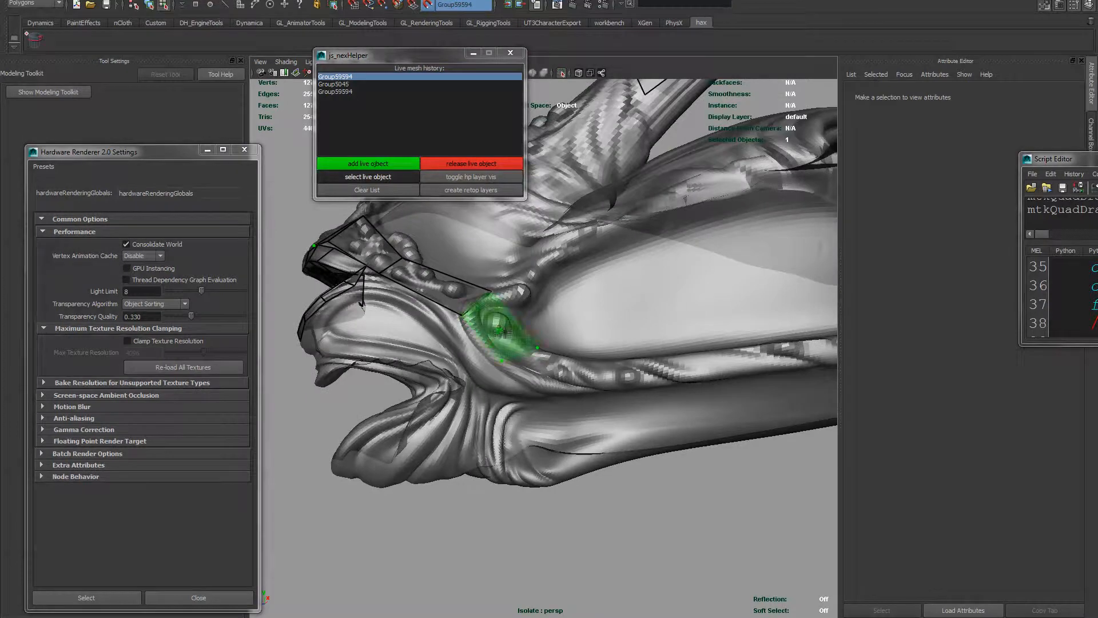
{"action": "right_click_drag", "start_coordinate": [500, 330], "coordinate": [446, 330], "text": "alt"}
{"action": "middle_click_drag", "start_coordinate": [446, 330], "coordinate": [504, 371], "text": "alt"}
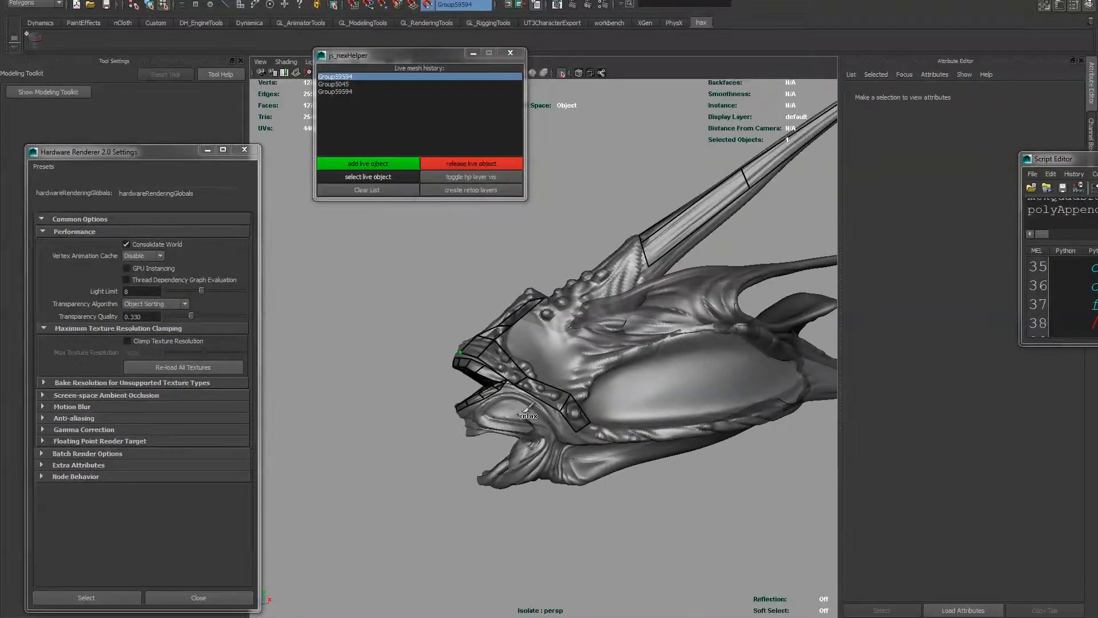
Leave Quad Draw, select the retopology mesh and turn off the viewport isolation.
{"action": "right_click", "coordinate": [505, 371]}
{"action": "key", "text": "w"}
{"action": "left_click", "coordinate": [509, 373]}
{"action": "left_click_drag", "start_coordinate": [509, 373], "coordinate": [561, 355], "text": "alt"}
{"action": "key", "text": "ctrl+1"}
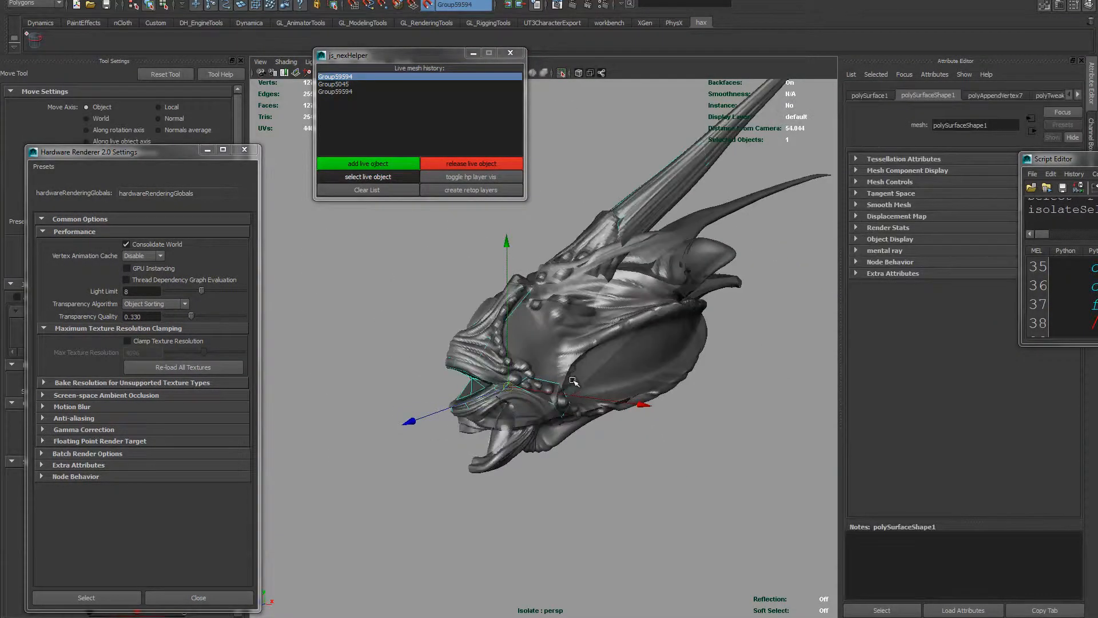
Bring the whole creature into view and reduce the blinn1 material's transparency to fully opaque.
{"action": "right_click_drag", "start_coordinate": [561, 355], "coordinate": [546, 342], "text": "alt"}
{"action": "left_click_drag", "start_coordinate": [545, 342], "coordinate": [817, 284], "text": "alt"}
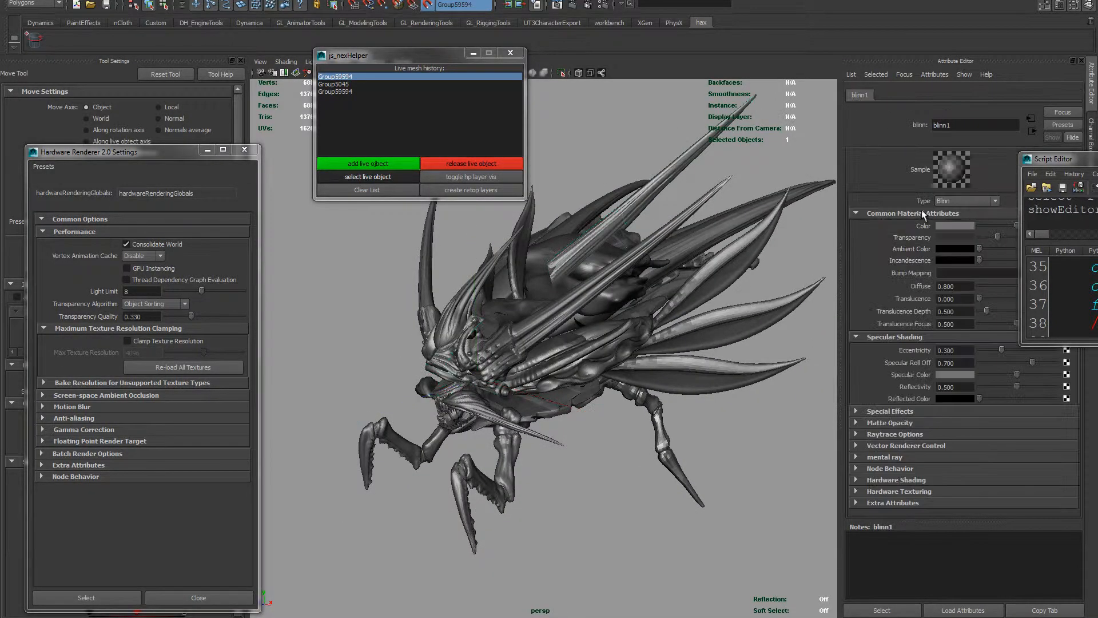
{"action": "left_click_drag", "start_coordinate": [1001, 238], "coordinate": [972, 240]}
{"action": "left_click_drag", "start_coordinate": [629, 343], "coordinate": [583, 360], "text": "alt"}
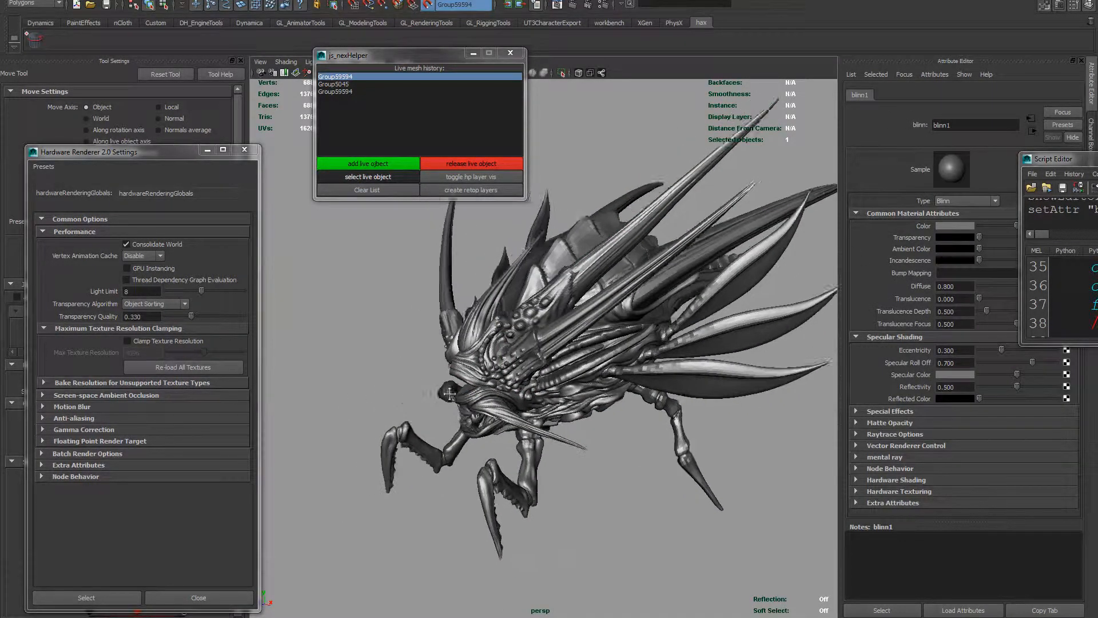
Examine the creature's head, its existing retopology mesh and the large side horn from close up.
{"action": "right_click_drag", "start_coordinate": [412, 389], "coordinate": [487, 403], "text": "alt"}
{"action": "left_click", "coordinate": [494, 409]}
{"action": "middle_click_drag", "start_coordinate": [494, 409], "coordinate": [487, 349], "text": "alt"}
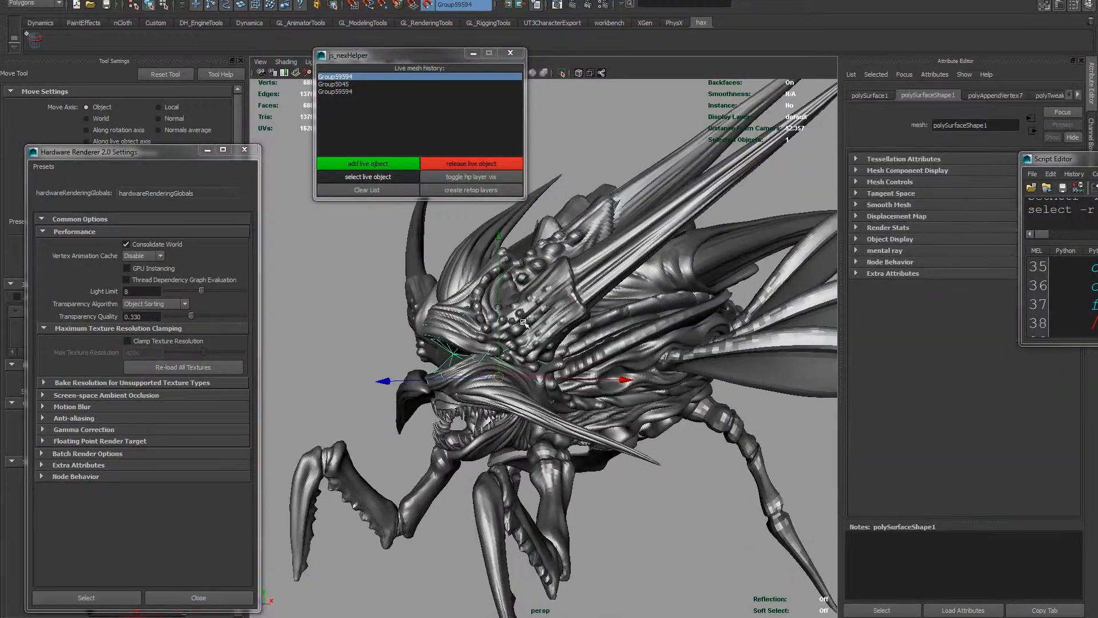
{"action": "middle_click_drag", "start_coordinate": [398, 358], "coordinate": [426, 326], "text": "alt"}
{"action": "right_click_drag", "start_coordinate": [366, 229], "coordinate": [405, 227], "text": "alt"}
{"action": "middle_click_drag", "start_coordinate": [405, 226], "coordinate": [428, 253], "text": "alt"}
{"action": "left_click_drag", "start_coordinate": [428, 253], "coordinate": [579, 306], "text": "alt"}
{"action": "right_click_drag", "start_coordinate": [683, 365], "coordinate": [657, 366], "text": "alt"}
{"action": "middle_click_drag", "start_coordinate": [658, 366], "coordinate": [517, 418], "text": "alt"}
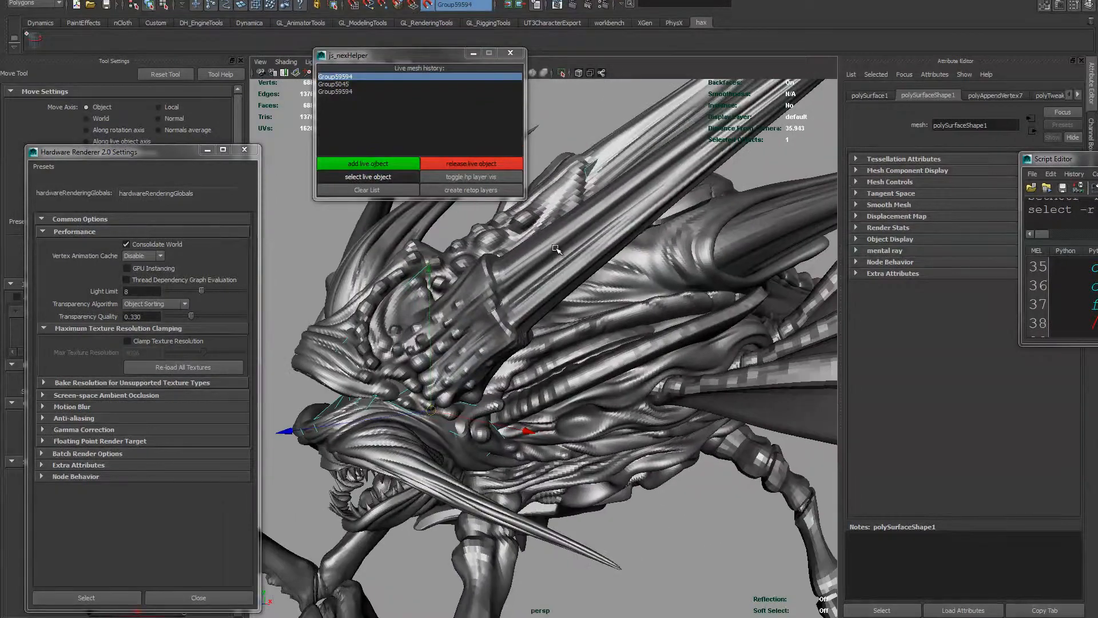
Select the high-poly mesh of the large side horns and isolate it in the viewport.
{"action": "left_click", "coordinate": [559, 250]}
{"action": "scroll", "coordinate": [558, 277], "scroll_direction": "down", "scroll_amount": 3}
{"action": "key", "text": "ctrl+1"}
{"action": "right_click_drag", "start_coordinate": [525, 293], "coordinate": [593, 316], "text": "alt"}
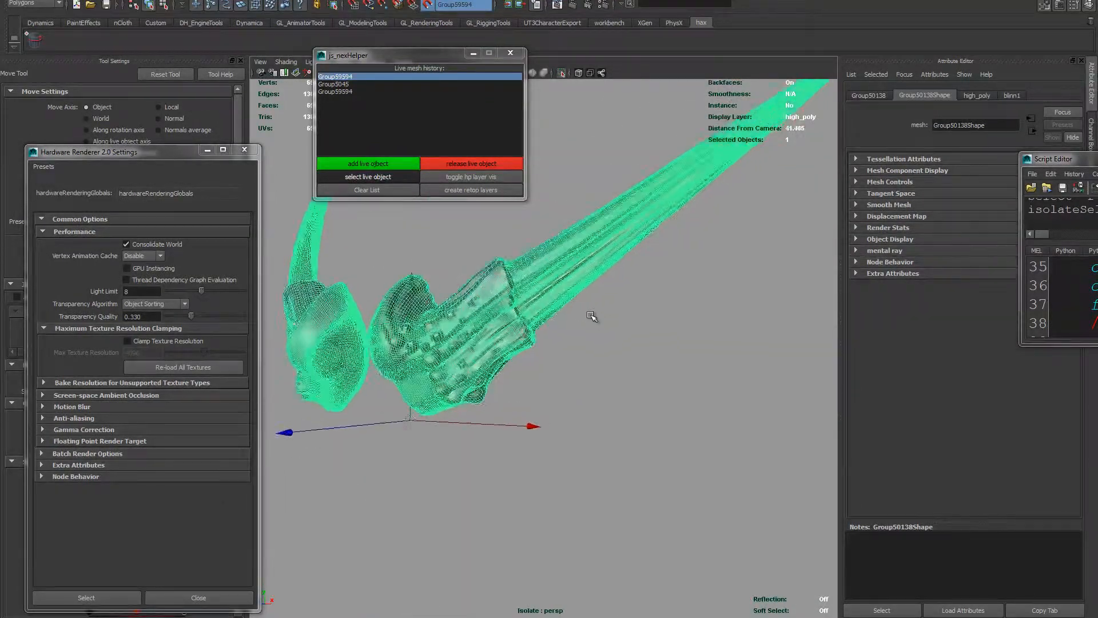
{"action": "left_click_drag", "start_coordinate": [593, 317], "coordinate": [620, 370], "text": "alt"}
{"action": "right_click_drag", "start_coordinate": [620, 370], "coordinate": [663, 398], "text": "alt"}
{"action": "middle_click_drag", "start_coordinate": [663, 398], "coordinate": [629, 410], "text": "alt"}
{"action": "left_click", "coordinate": [629, 410]}
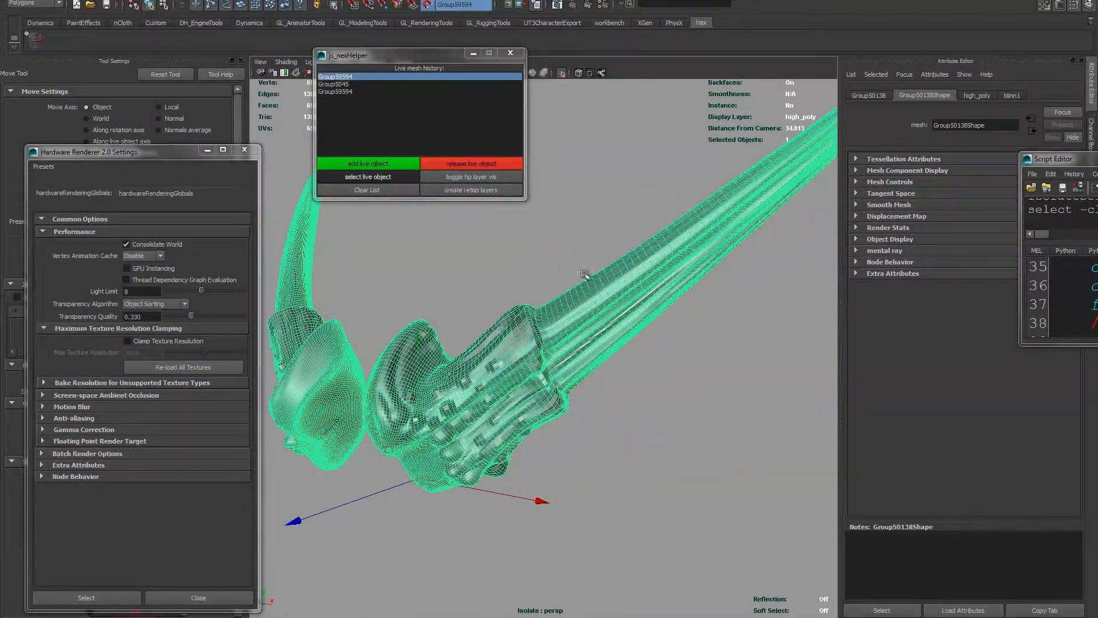
Make the isolated horn mesh the live object and show the whole creature again.
{"action": "left_click", "coordinate": [595, 302]}
{"action": "left_click", "coordinate": [380, 168]}
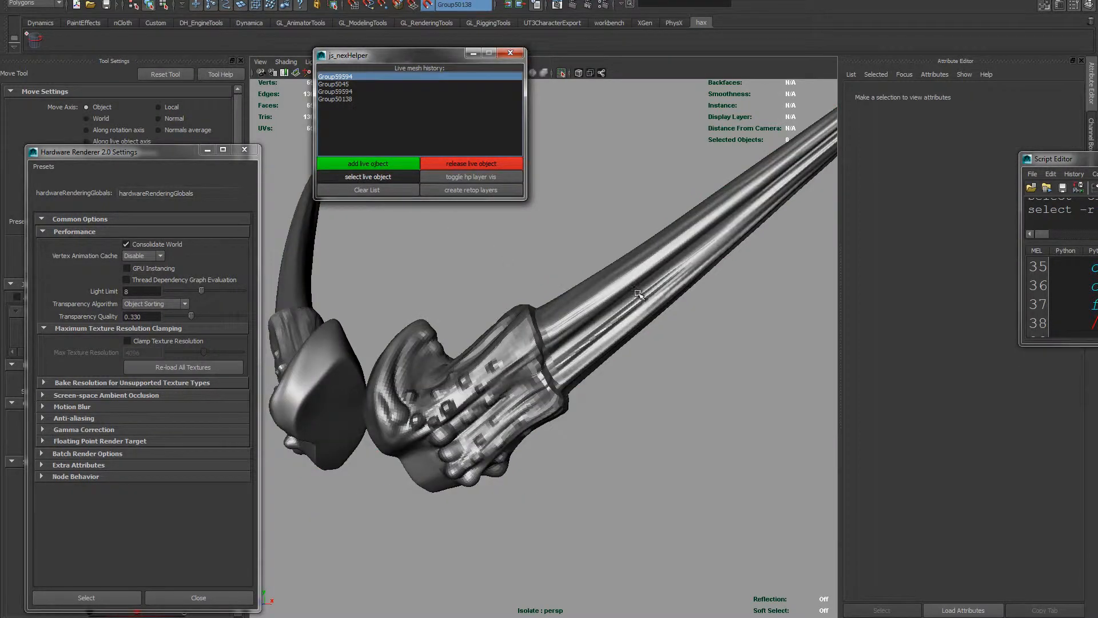
{"action": "mouse_move", "coordinate": [636, 289]}
{"action": "left_mouse_down", "text": "alt"}
{"action": "mouse_move", "coordinate": [586, 222]}
{"action": "mouse_move", "coordinate": [616, 283]}
{"action": "left_mouse_up", "text": "alt"}
{"action": "key", "text": "ctrl+1"}
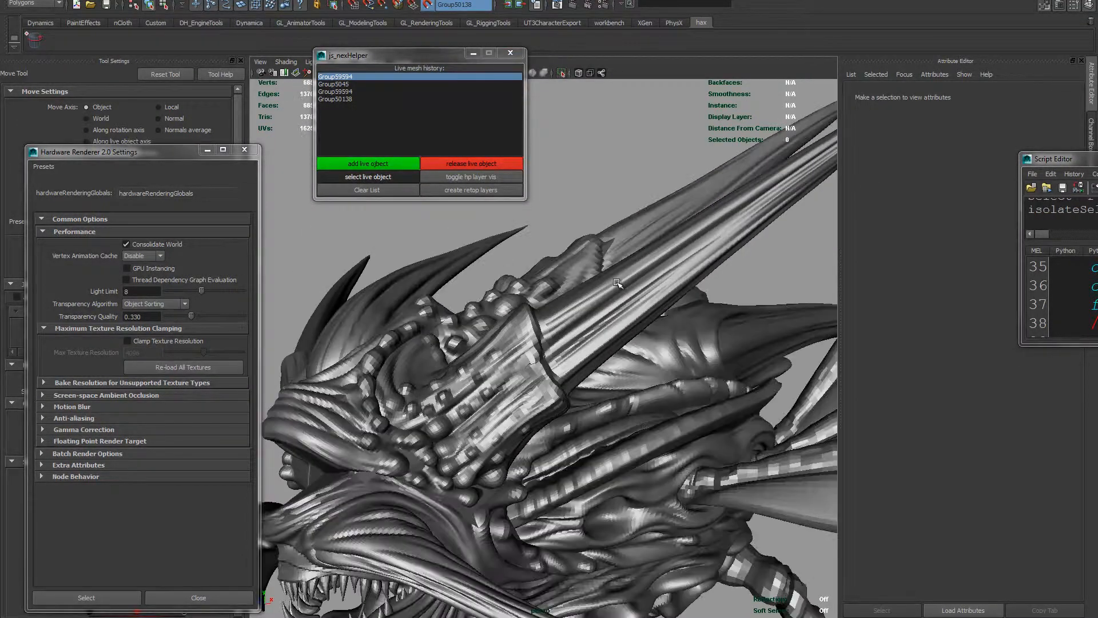
Start Quad Draw and create a first quad from four points on the shaft of the large horn.
{"action": "right_click_drag", "start_coordinate": [613, 175], "coordinate": [613, 196], "text": "shift"}
{"action": "left_click_drag", "start_coordinate": [613, 196], "coordinate": [653, 312], "text": "alt"}
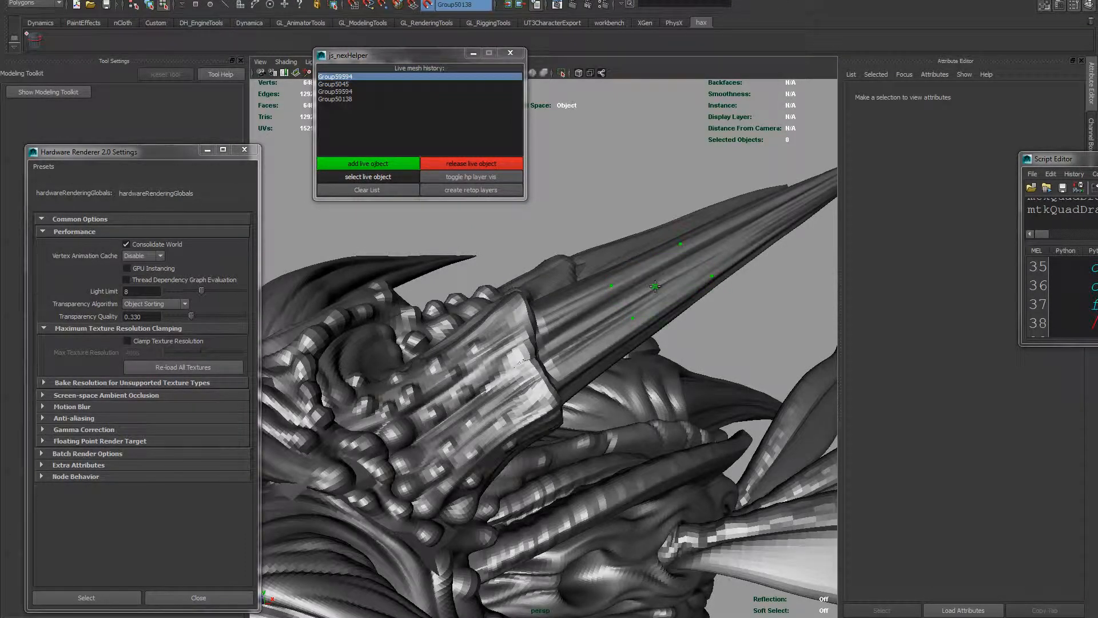
{"action": "mouse_move", "coordinate": [484, 205]}
{"action": "left_mouse_down", "text": "alt"}
{"action": "mouse_move", "coordinate": [714, 285]}
{"action": "mouse_move", "coordinate": [657, 299]}
{"action": "left_mouse_up", "text": "alt"}
Isolate the live horn mesh together with the new quad mesh and resume Quad Draw.
{"action": "key", "text": "w"}
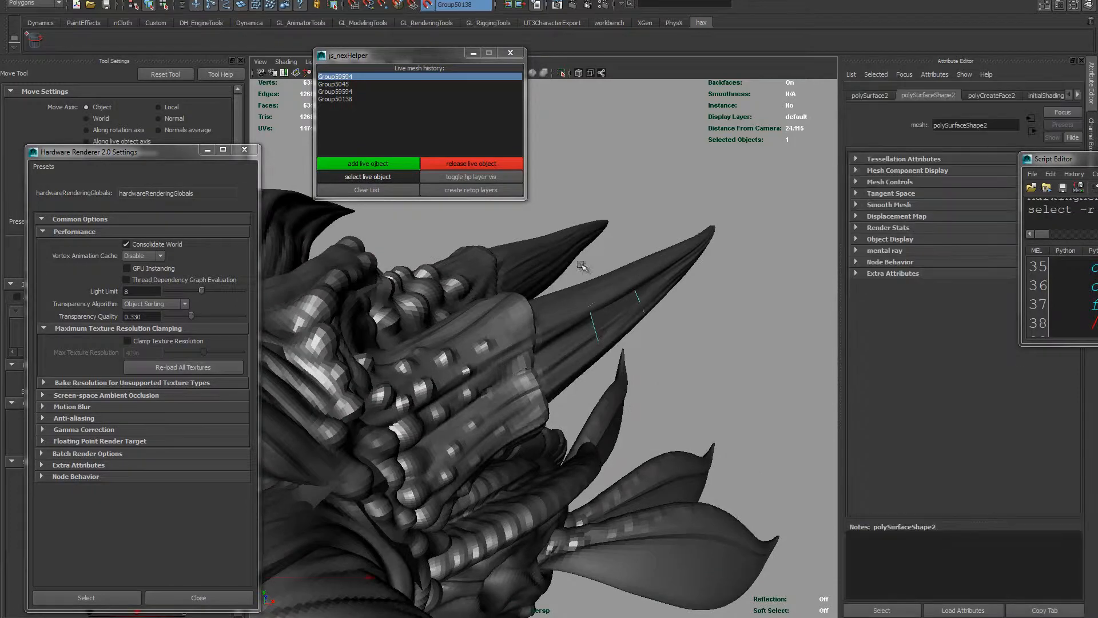
{"action": "left_click", "coordinate": [367, 177]}
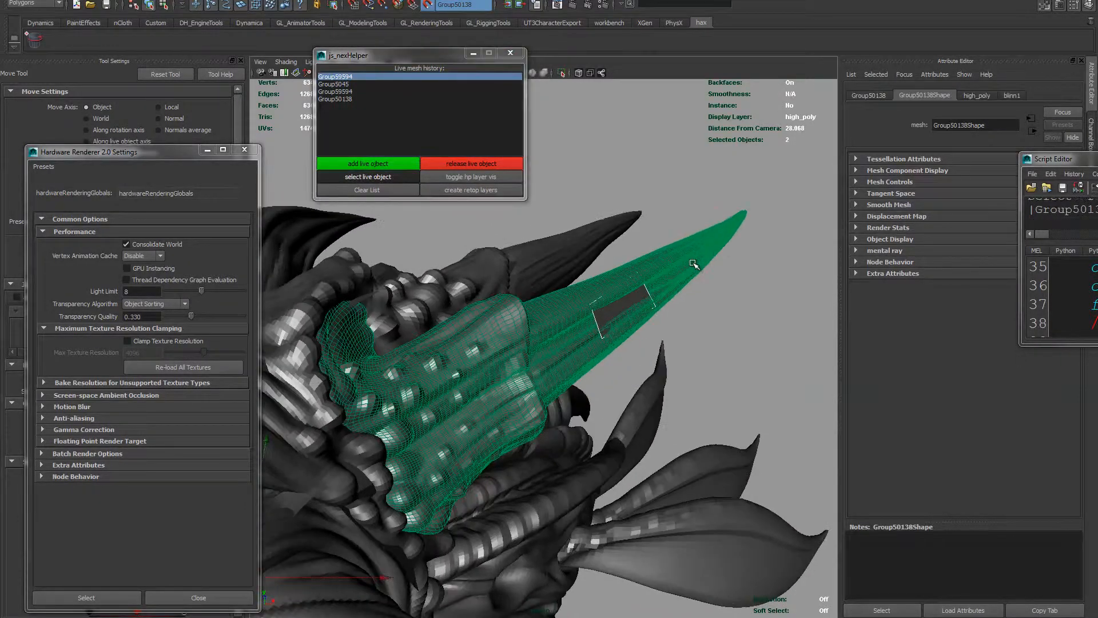
{"action": "left_click_drag", "start_coordinate": [693, 334], "coordinate": [716, 320], "text": "alt"}
{"action": "right_click_drag", "start_coordinate": [715, 321], "coordinate": [674, 330], "text": "shift"}
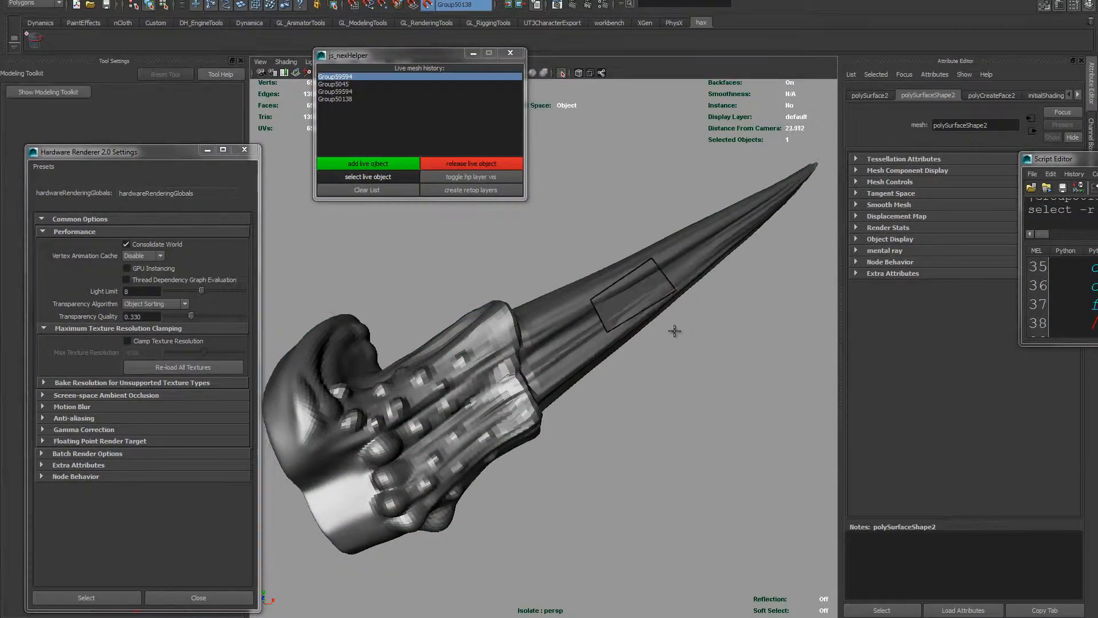
Stretch the quad from the horn's collar to its tip and insert an edge loop across it.
{"action": "left_click_drag", "start_coordinate": [674, 331], "coordinate": [649, 249], "text": "alt"}
{"action": "middle_click_drag", "start_coordinate": [580, 290], "coordinate": [607, 270], "text": "alt"}
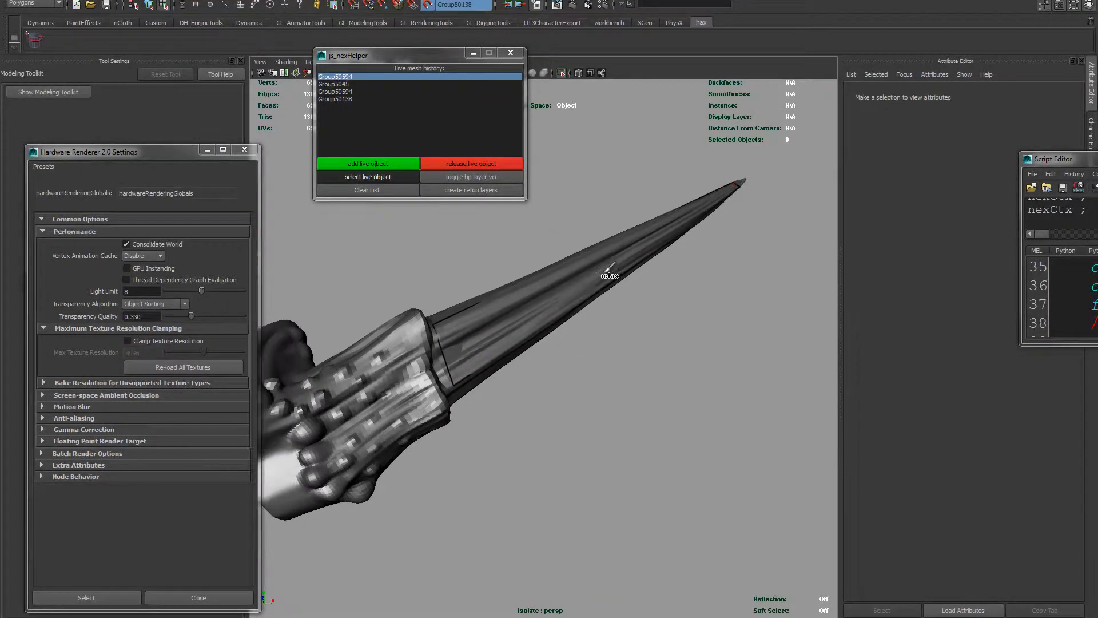
{"action": "left_click", "coordinate": [610, 265], "text": "ctrl"}
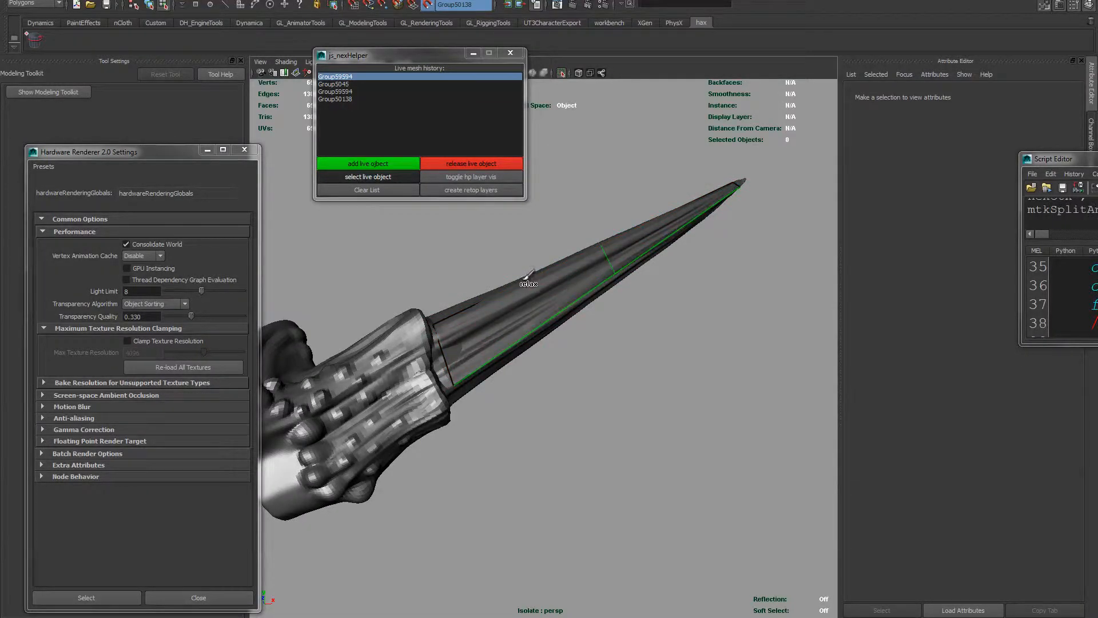
{"action": "left_click_drag", "start_coordinate": [515, 293], "coordinate": [538, 295], "text": "alt"}
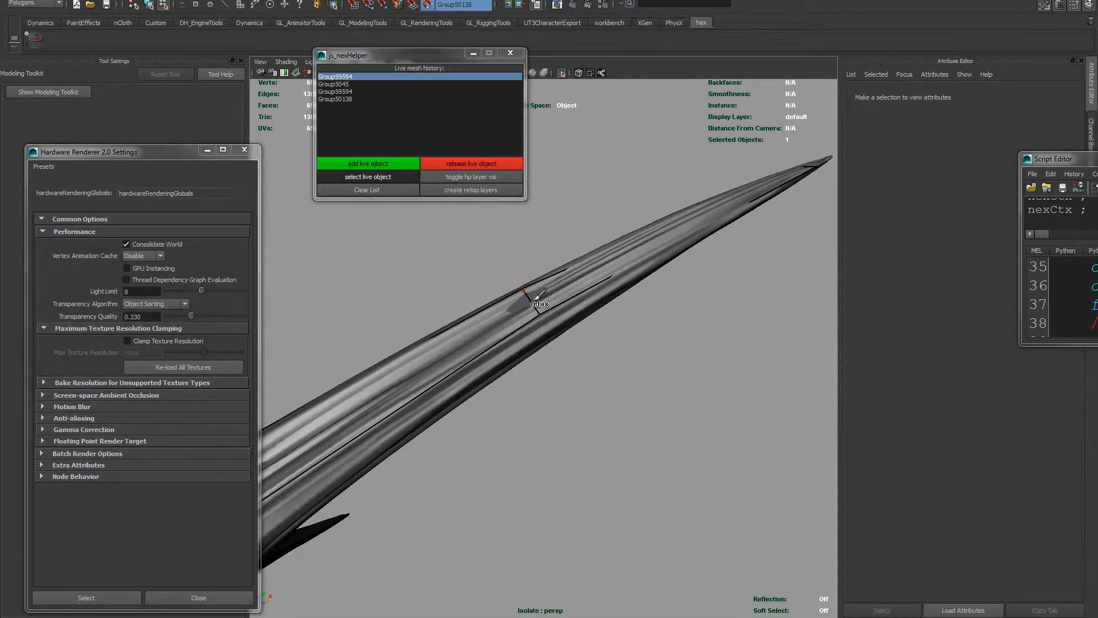
Move the js_nexHelper window aside and set the viewport renderer to Default Quality Rendering.
{"action": "left_click_drag", "start_coordinate": [405, 52], "coordinate": [509, 78]}
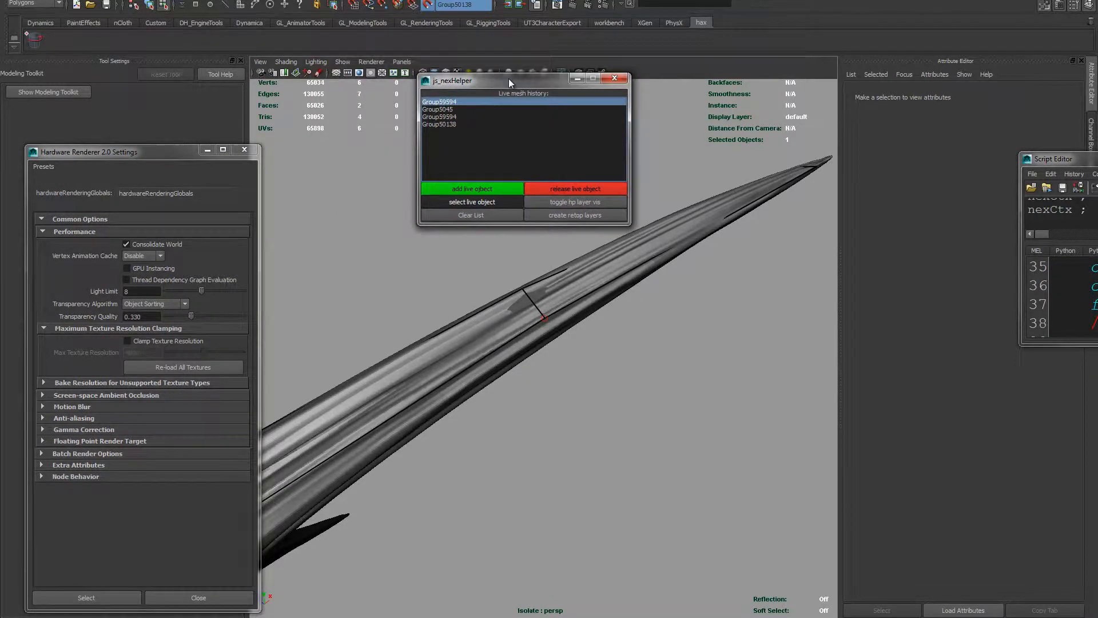
{"action": "left_click", "coordinate": [376, 58]}
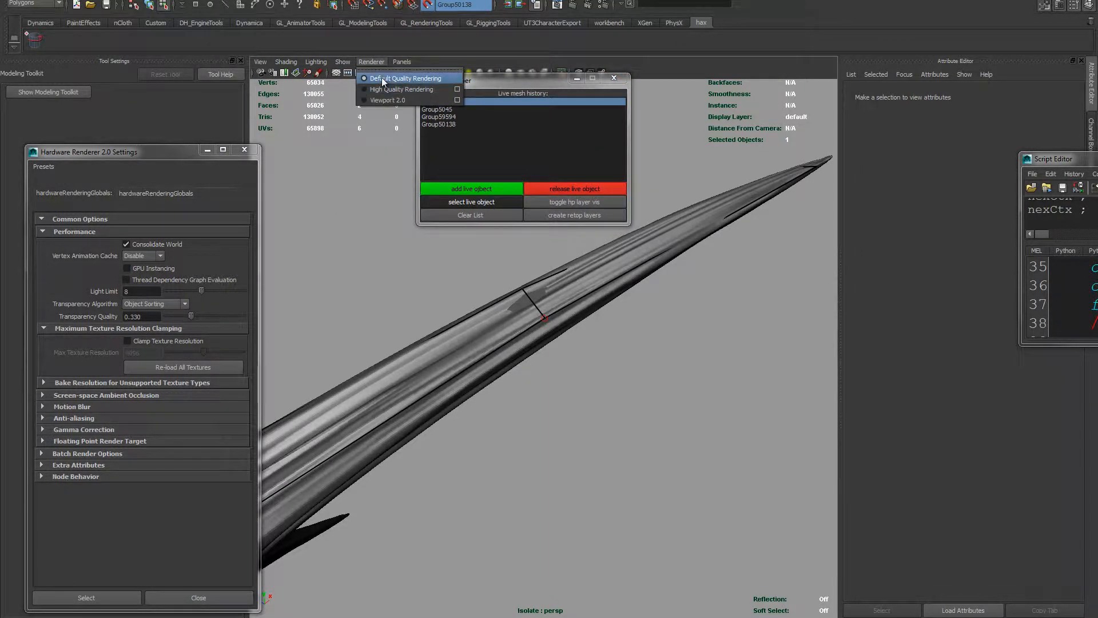
{"action": "left_click", "coordinate": [382, 77]}
Try to fill a quad along the horn's upper side from placed points and the strip's edge, then undo it.
{"action": "left_click_drag", "start_coordinate": [651, 376], "coordinate": [540, 373], "text": "alt"}
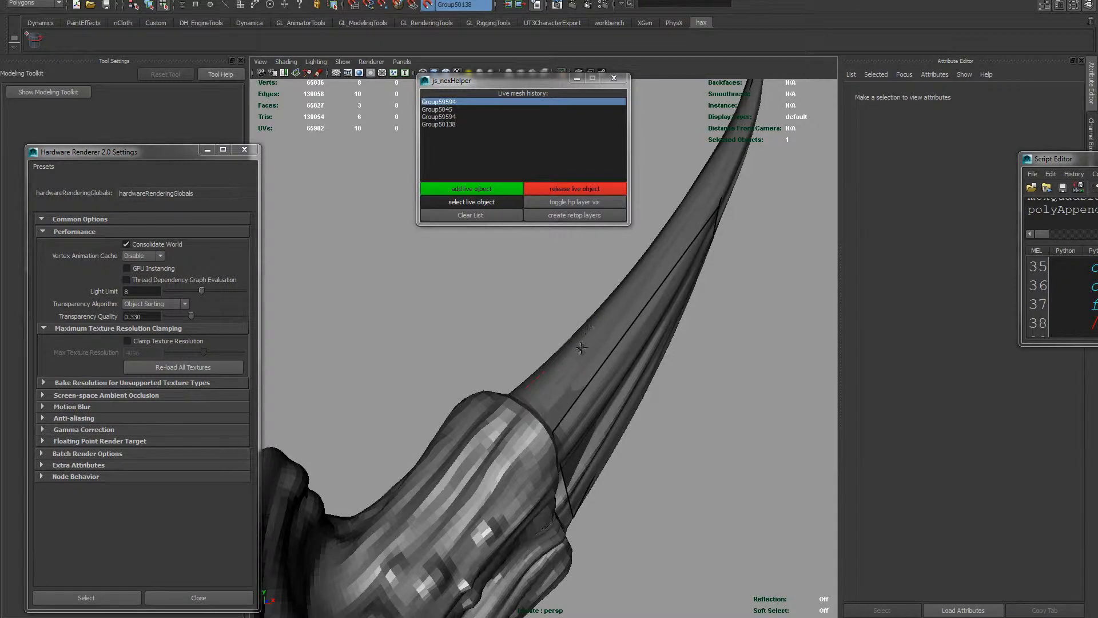
{"action": "mouse_move", "coordinate": [581, 347]}
{"action": "left_mouse_down", "text": "alt"}
{"action": "mouse_move", "coordinate": [674, 361]}
{"action": "mouse_move", "coordinate": [642, 352]}
{"action": "left_mouse_up", "text": "alt"}
{"action": "key", "text": "ctrl+z"}
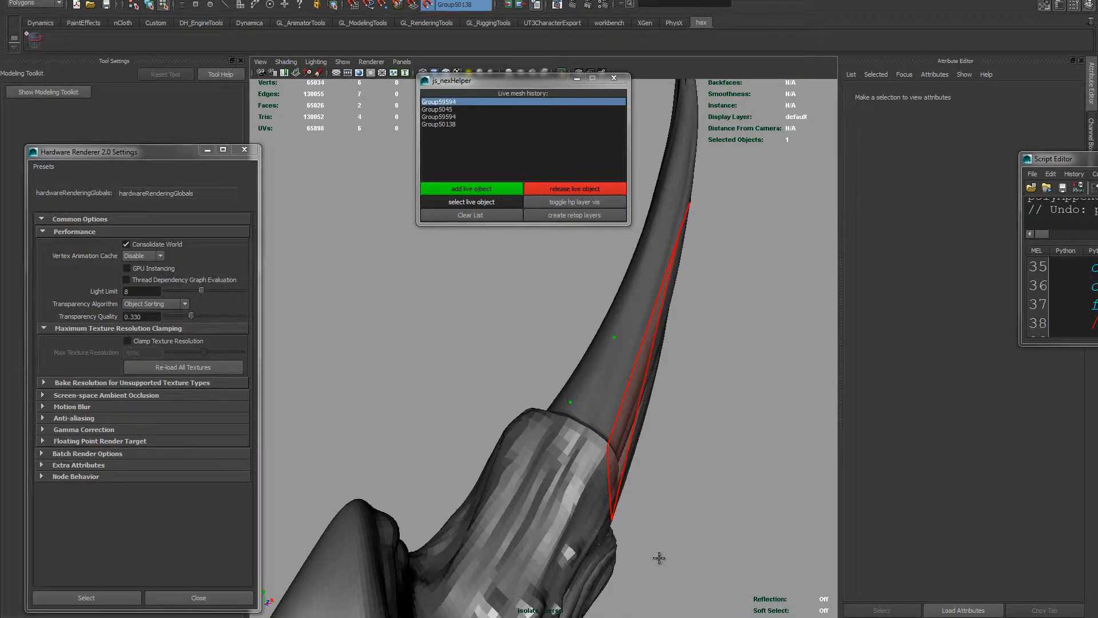
{"action": "left_click_drag", "start_coordinate": [794, 421], "coordinate": [527, 372], "text": "alt"}
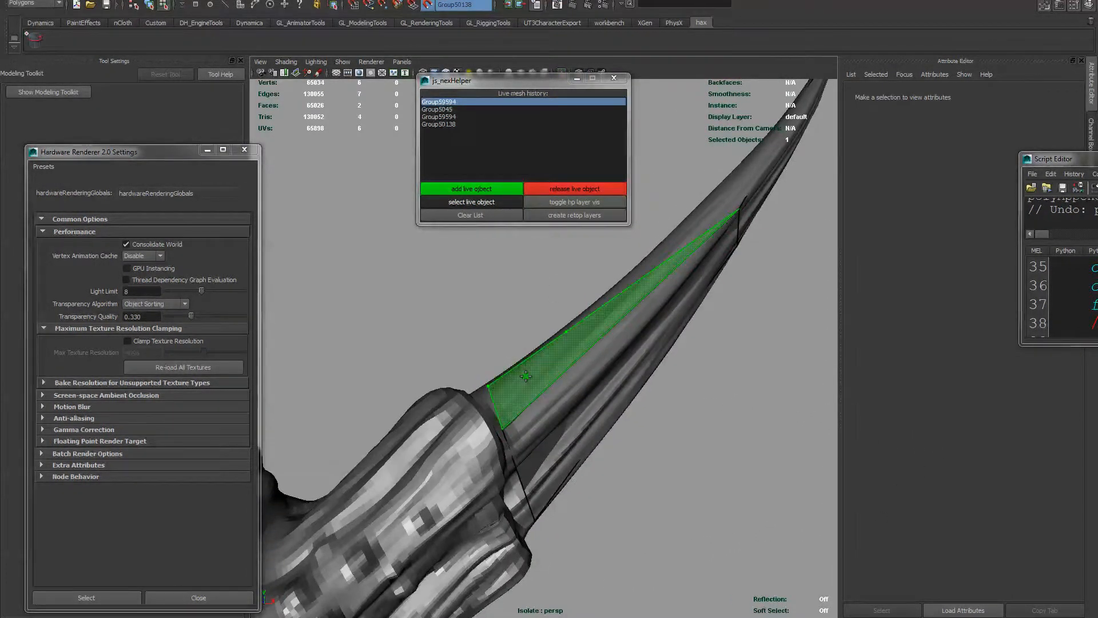
{"action": "key", "text": "Return"}
{"action": "key", "text": "ctrl+z"}
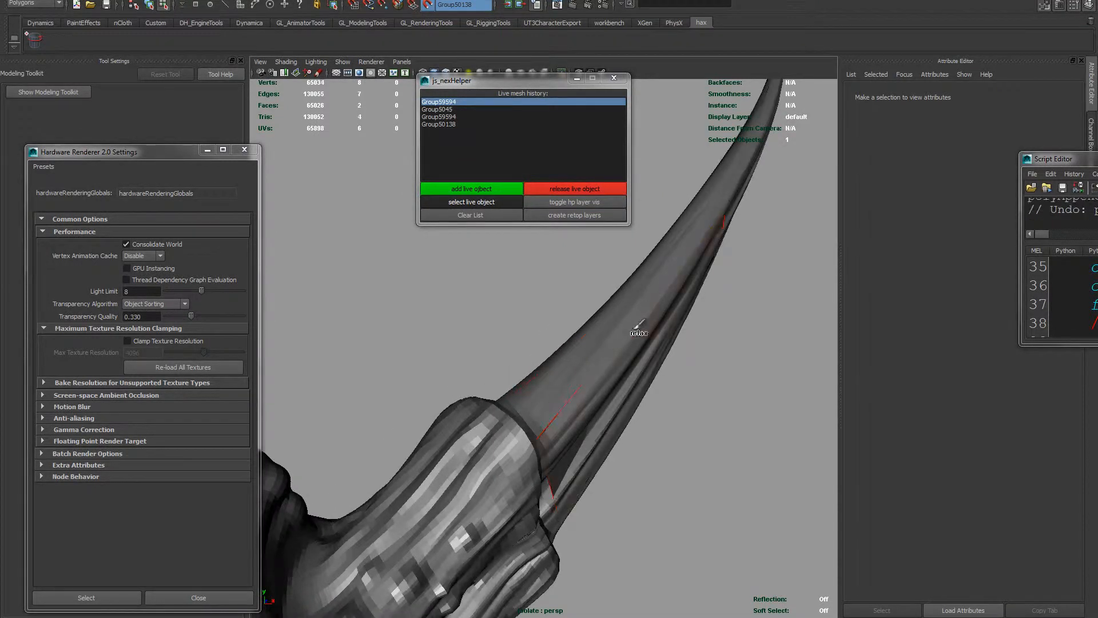
Select the strip's long upper border edges and extrude them across the horn's upper side as a second strip.
{"action": "mouse_move", "coordinate": [575, 327]}
{"action": "left_mouse_down", "text": "alt"}
{"action": "mouse_move", "coordinate": [642, 304]}
{"action": "mouse_move", "coordinate": [628, 317]}
{"action": "mouse_move", "coordinate": [694, 322]}
{"action": "left_mouse_up", "text": "alt"}
{"action": "key", "text": "w"}
{"action": "left_click", "coordinate": [627, 318]}
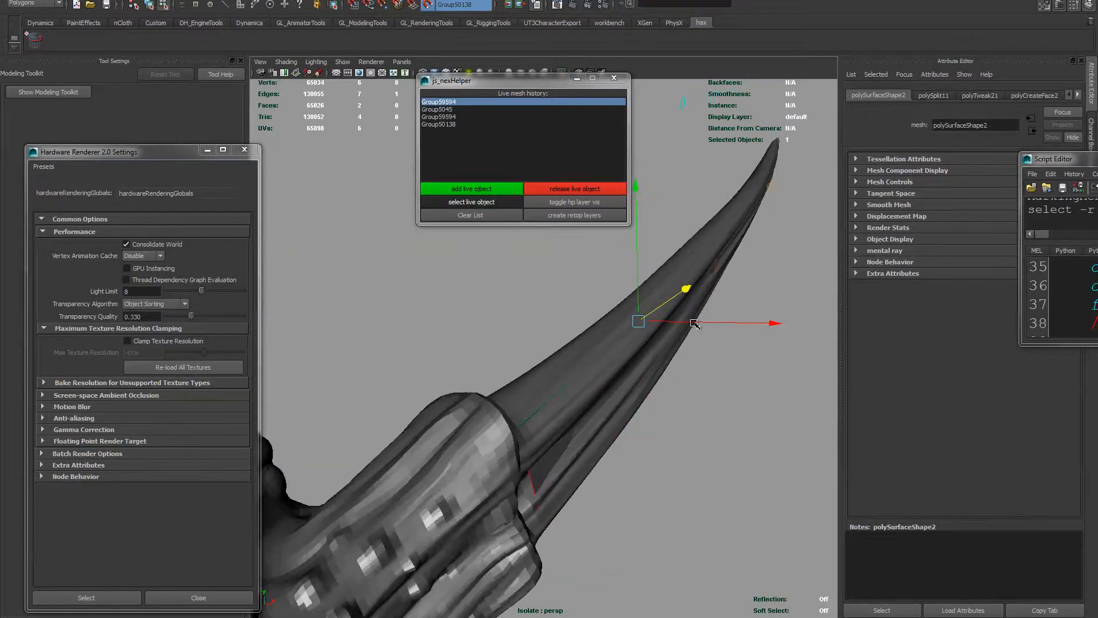
{"action": "left_click", "coordinate": [716, 321]}
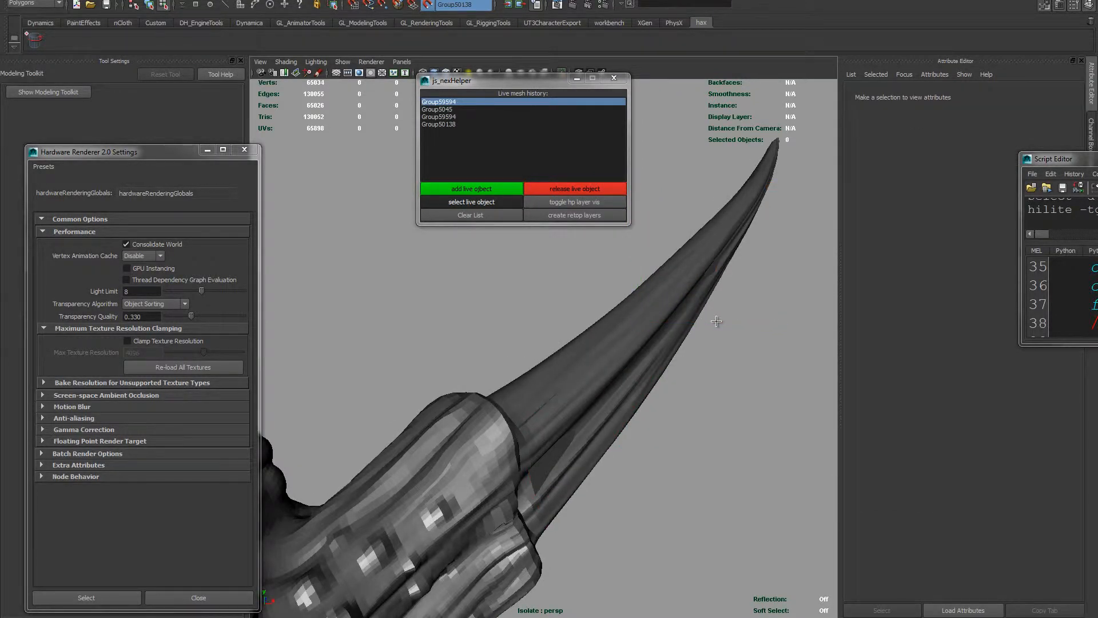
{"action": "mouse_move", "coordinate": [592, 378]}
{"action": "right_mouse_down", "text": "alt"}
{"action": "mouse_move", "coordinate": [643, 368]}
{"action": "mouse_move", "coordinate": [644, 345]}
{"action": "mouse_move", "coordinate": [649, 362]}
{"action": "mouse_move", "coordinate": [673, 329]}
{"action": "right_mouse_up", "text": "alt"}
{"action": "key", "text": "w"}
{"action": "double_click", "coordinate": [648, 321]}
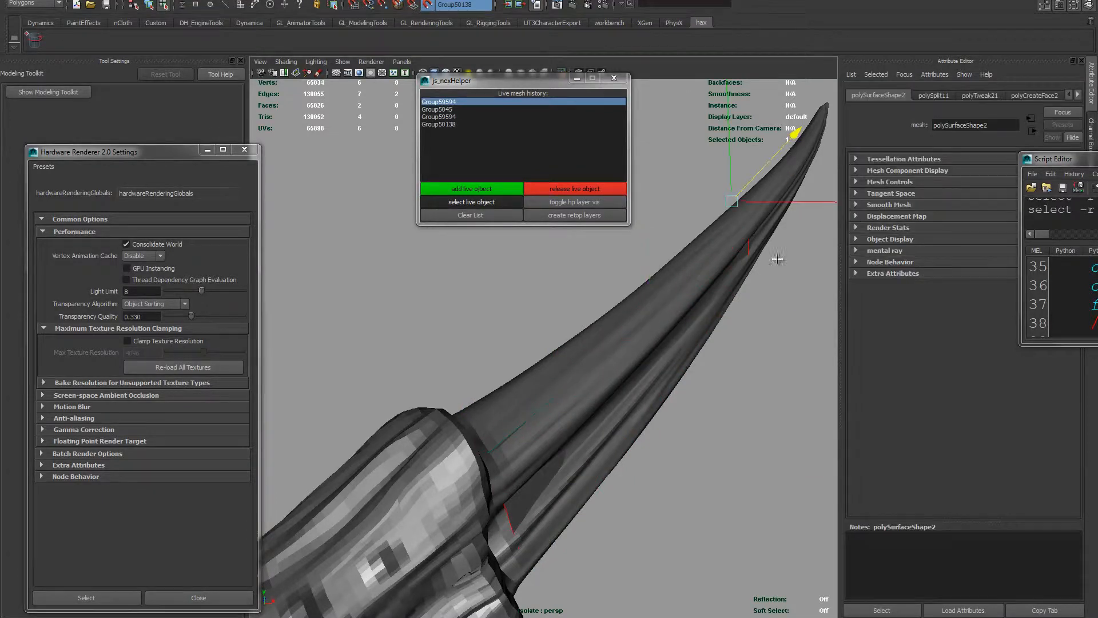
{"action": "left_click_drag", "start_coordinate": [781, 201], "coordinate": [754, 202], "text": "shift"}
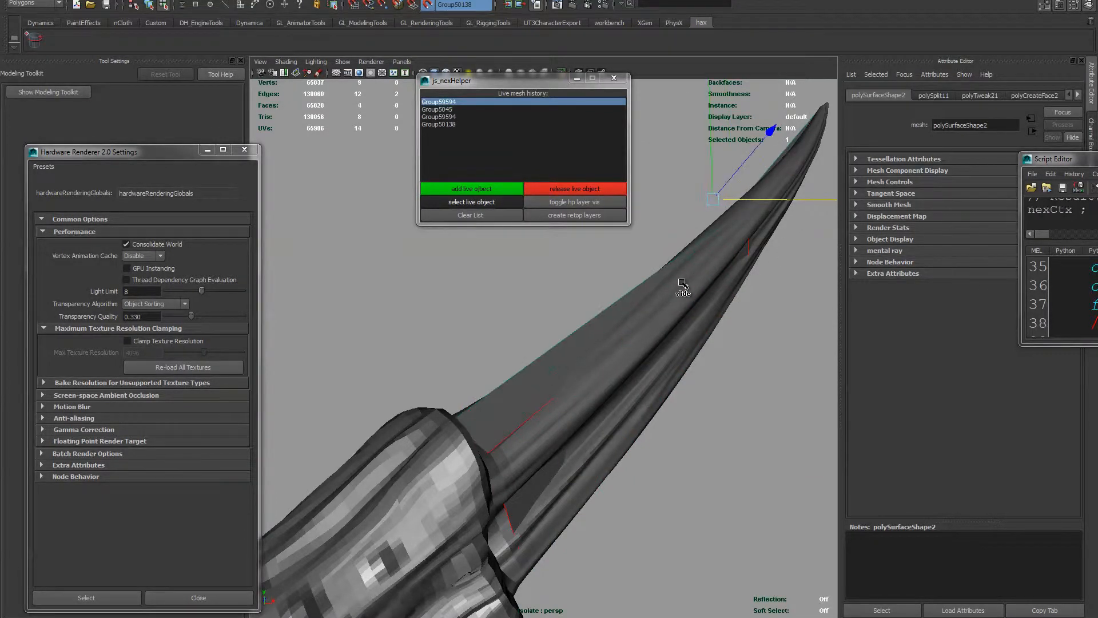
Return to Quad Draw, adjust the second strip's base corner at the horn's collar and relax the strip.
{"action": "left_click_drag", "start_coordinate": [683, 287], "coordinate": [681, 283], "text": "alt"}
{"action": "right_click_drag", "start_coordinate": [681, 284], "coordinate": [678, 311], "text": "shift"}
{"action": "middle_click_drag", "start_coordinate": [537, 387], "coordinate": [601, 373], "text": "alt"}
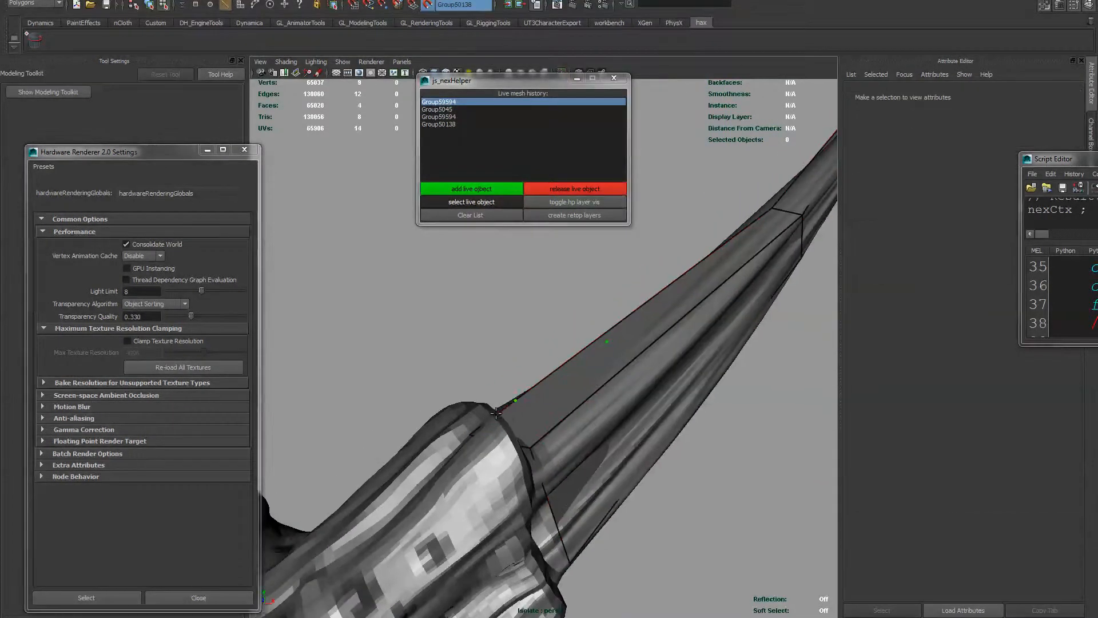
{"action": "left_click_drag", "start_coordinate": [470, 434], "coordinate": [521, 410]}
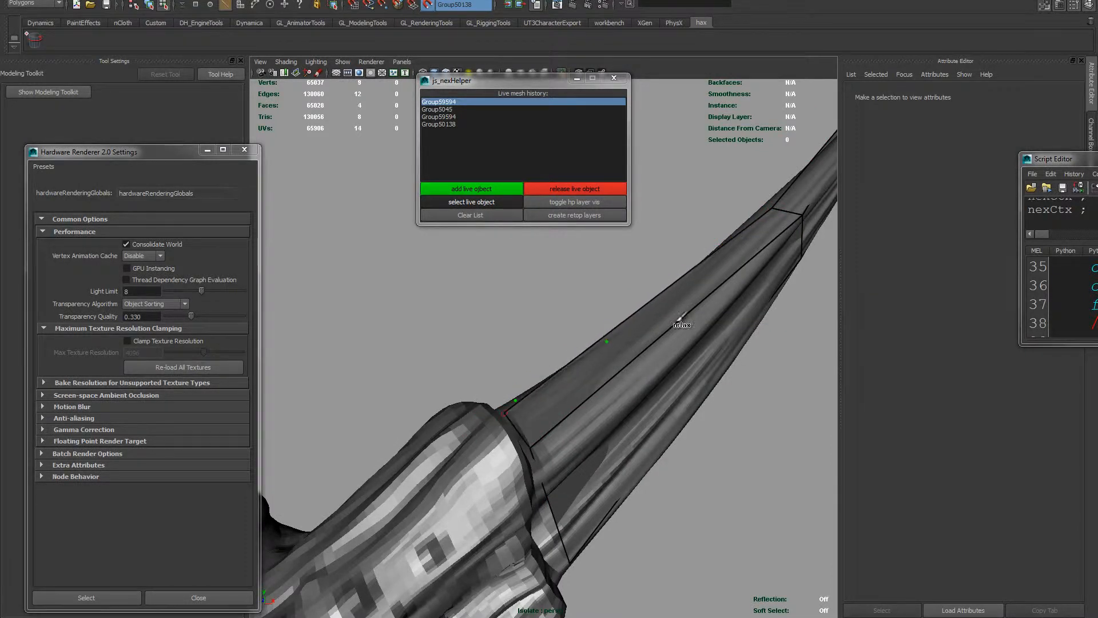
{"action": "middle_click_drag", "start_coordinate": [803, 189], "coordinate": [675, 272], "text": "alt"}
{"action": "mouse_move", "coordinate": [681, 289]}
{"action": "left_mouse_down", "text": "shift"}
{"action": "mouse_move", "coordinate": [658, 289]}
{"action": "mouse_move", "coordinate": [698, 247]}
{"action": "mouse_move", "coordinate": [591, 296]}
{"action": "mouse_move", "coordinate": [429, 333]}
{"action": "mouse_move", "coordinate": [645, 360]}
{"action": "mouse_move", "coordinate": [696, 400]}
{"action": "mouse_move", "coordinate": [682, 487]}
{"action": "left_mouse_up", "text": "shift"}
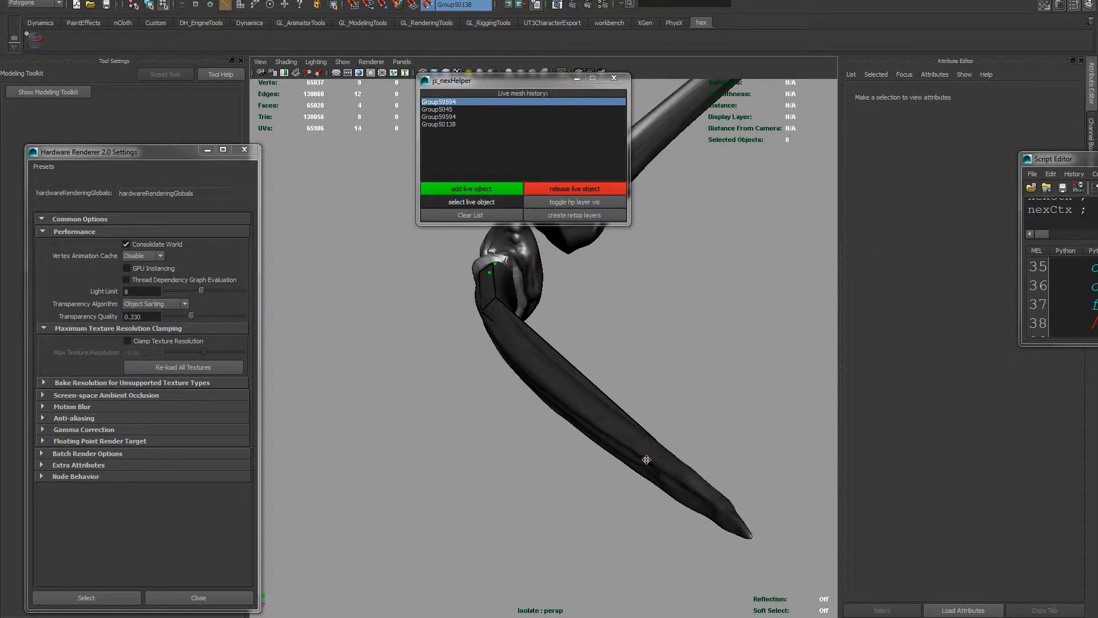
Place points along the horn's lower side and insert an edge loop across the two existing strips.
{"action": "mouse_move", "coordinate": [675, 444]}
{"action": "left_mouse_down", "text": "alt"}
{"action": "mouse_move", "coordinate": [641, 410]}
{"action": "mouse_move", "coordinate": [711, 405]}
{"action": "mouse_move", "coordinate": [767, 303]}
{"action": "mouse_move", "coordinate": [681, 447]}
{"action": "left_mouse_up", "text": "alt"}
{"action": "right_click_drag", "start_coordinate": [681, 447], "coordinate": [715, 257], "text": "alt"}
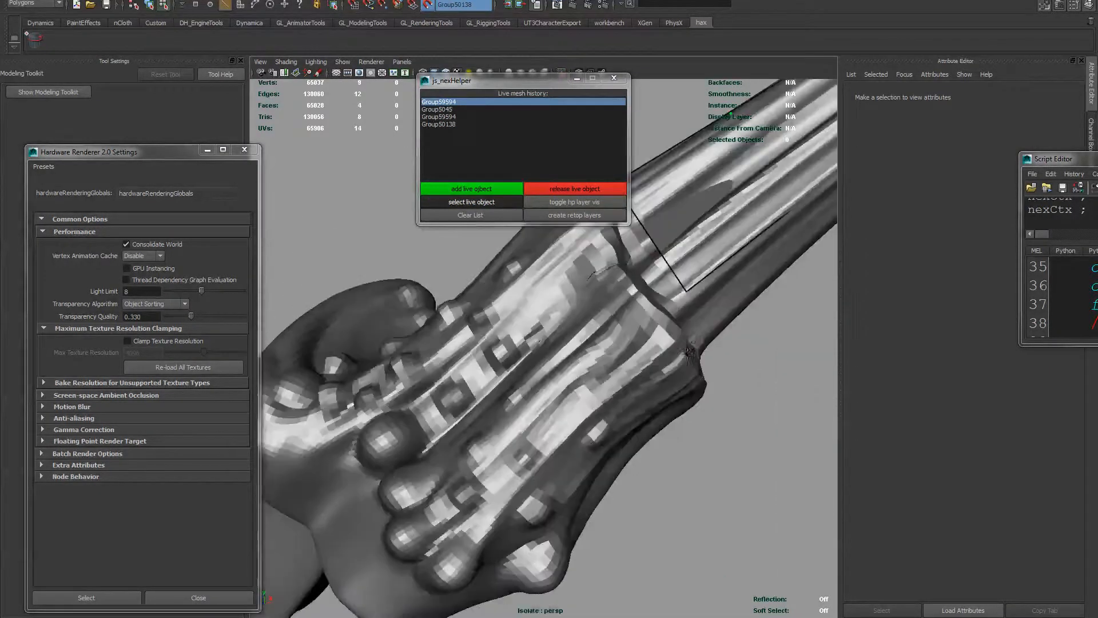
{"action": "middle_click_drag", "start_coordinate": [715, 258], "coordinate": [601, 389], "text": "alt"}
{"action": "right_click_drag", "start_coordinate": [600, 389], "coordinate": [564, 355], "text": "alt"}
{"action": "mouse_move", "coordinate": [564, 355]}
{"action": "left_mouse_down", "text": "alt"}
{"action": "mouse_move", "coordinate": [544, 419]}
{"action": "mouse_move", "coordinate": [515, 400]}
{"action": "mouse_move", "coordinate": [527, 403]}
{"action": "mouse_move", "coordinate": [501, 407]}
{"action": "left_mouse_up", "text": "alt"}
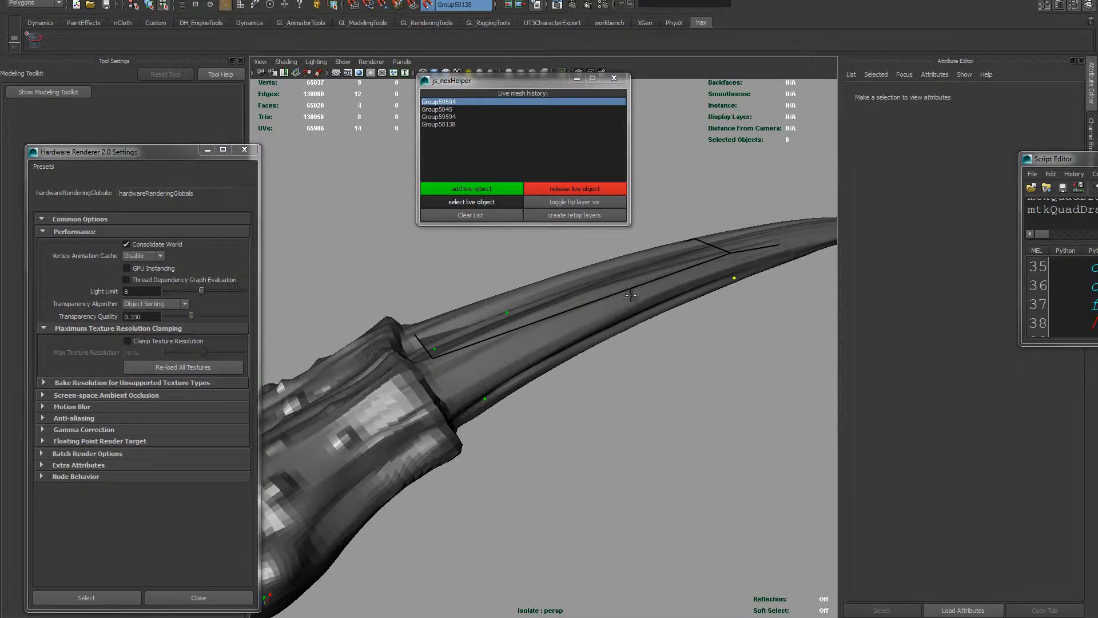
{"action": "left_click", "coordinate": [529, 323], "text": "ctrl"}
Fill a long quad on the horn's lower side between the placed points and the strip's lower edge.
{"action": "middle_click_drag", "start_coordinate": [814, 263], "coordinate": [589, 341], "text": "alt"}
{"action": "left_click_drag", "start_coordinate": [589, 341], "coordinate": [558, 328], "text": "alt"}
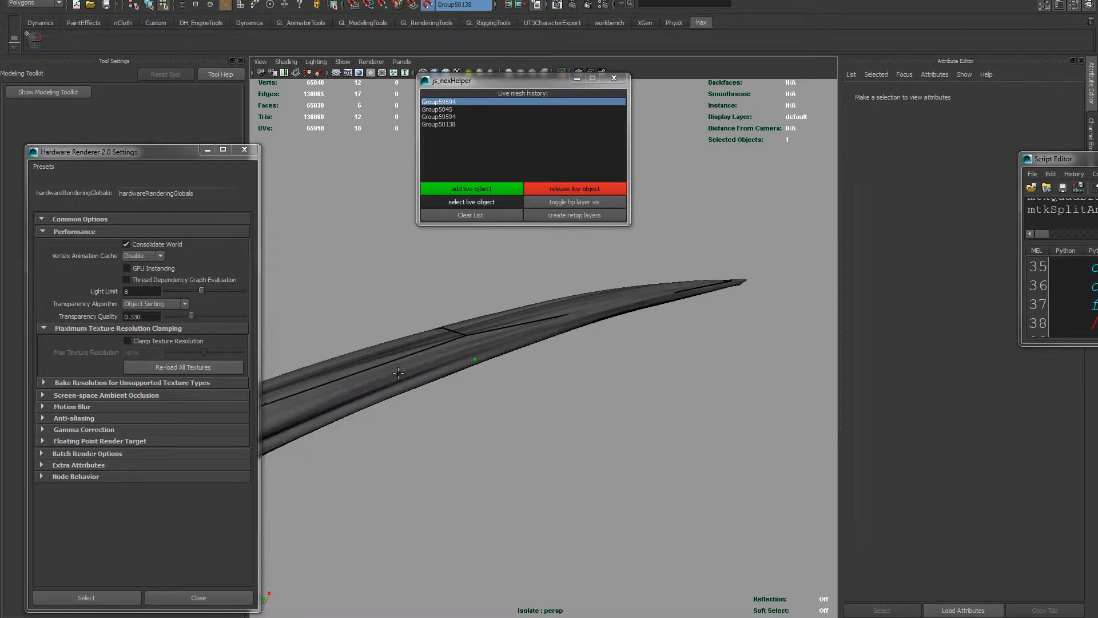
{"action": "left_click", "coordinate": [388, 387], "text": "shift"}
{"action": "mouse_move", "coordinate": [521, 343]}
{"action": "middle_mouse_down", "text": "alt"}
{"action": "mouse_move", "coordinate": [515, 358]}
{"action": "mouse_move", "coordinate": [534, 394]}
{"action": "middle_mouse_up", "text": "alt"}
{"action": "left_click", "coordinate": [556, 339]}
{"action": "scroll", "coordinate": [673, 407], "scroll_direction": "up", "scroll_amount": 5}
{"action": "mouse_move", "coordinate": [601, 396]}
{"action": "left_mouse_down", "text": "alt"}
{"action": "mouse_move", "coordinate": [449, 358]}
{"action": "mouse_move", "coordinate": [692, 299]}
{"action": "mouse_move", "coordinate": [599, 346]}
{"action": "mouse_move", "coordinate": [525, 358]}
{"action": "mouse_move", "coordinate": [544, 348]}
{"action": "left_mouse_up", "text": "alt"}
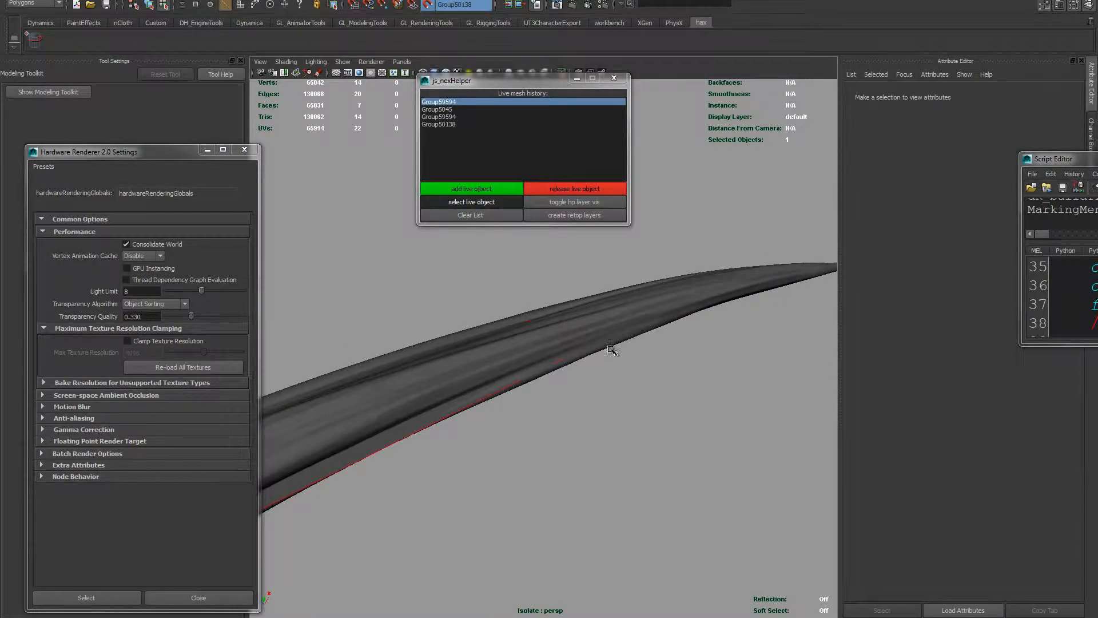
{"action": "right_click_drag", "start_coordinate": [612, 328], "coordinate": [652, 345], "text": "shift"}
{"action": "left_click_drag", "start_coordinate": [652, 346], "coordinate": [650, 324], "text": "alt"}
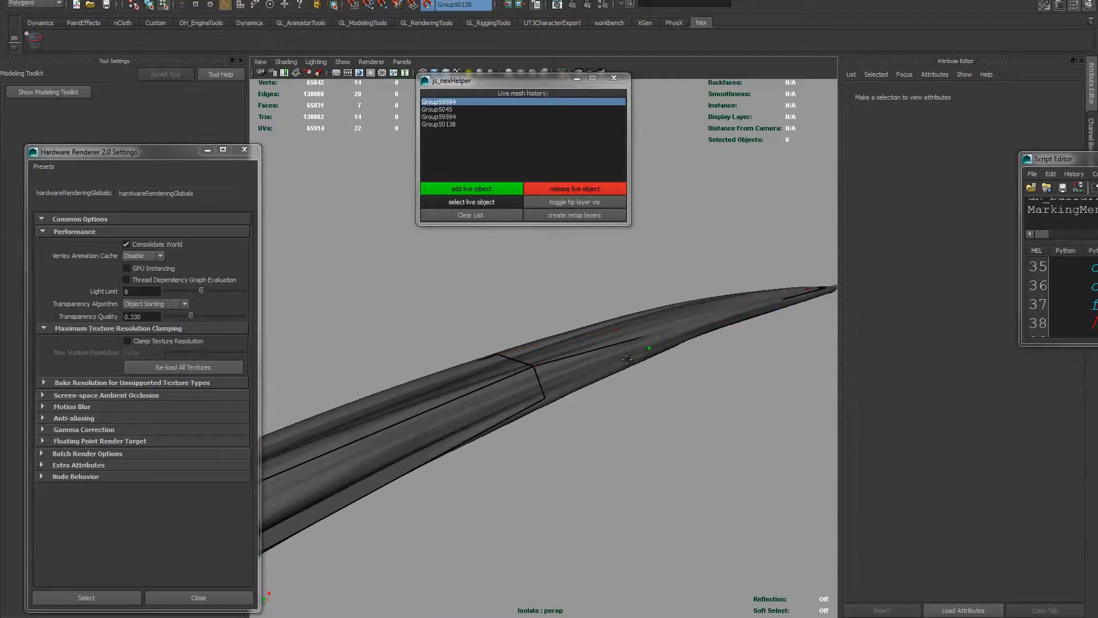
Select the strip's lower edge toward the tip and extrude it down the horn's lower side as a new quad.
{"action": "left_click_drag", "start_coordinate": [627, 358], "coordinate": [564, 368], "text": "alt"}
{"action": "left_click", "coordinate": [672, 372]}
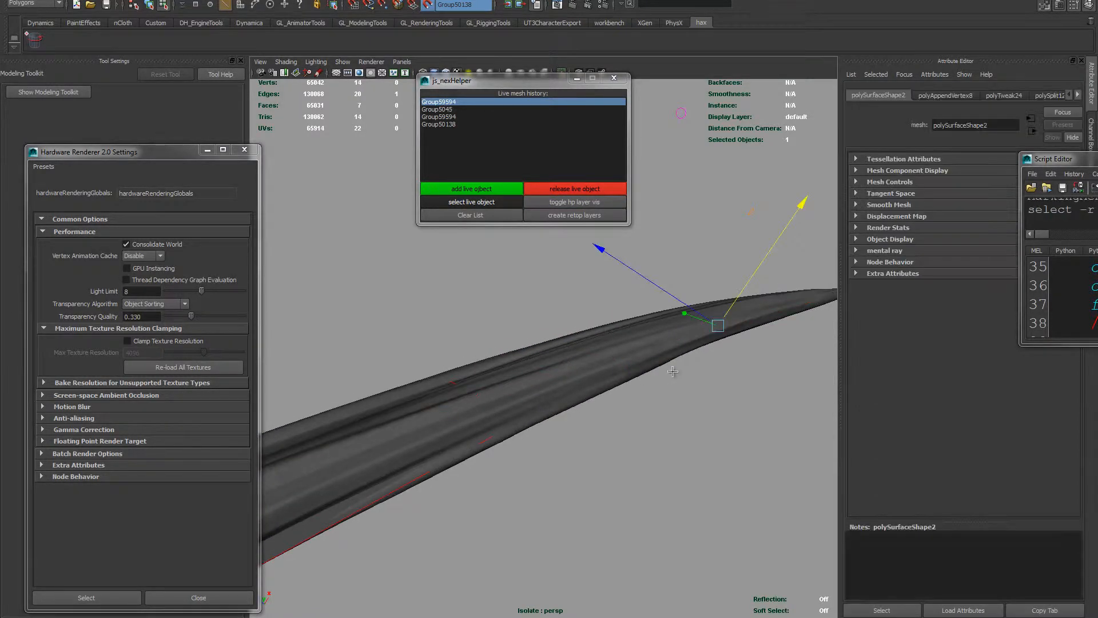
{"action": "left_click_drag", "start_coordinate": [718, 334], "coordinate": [595, 335]}
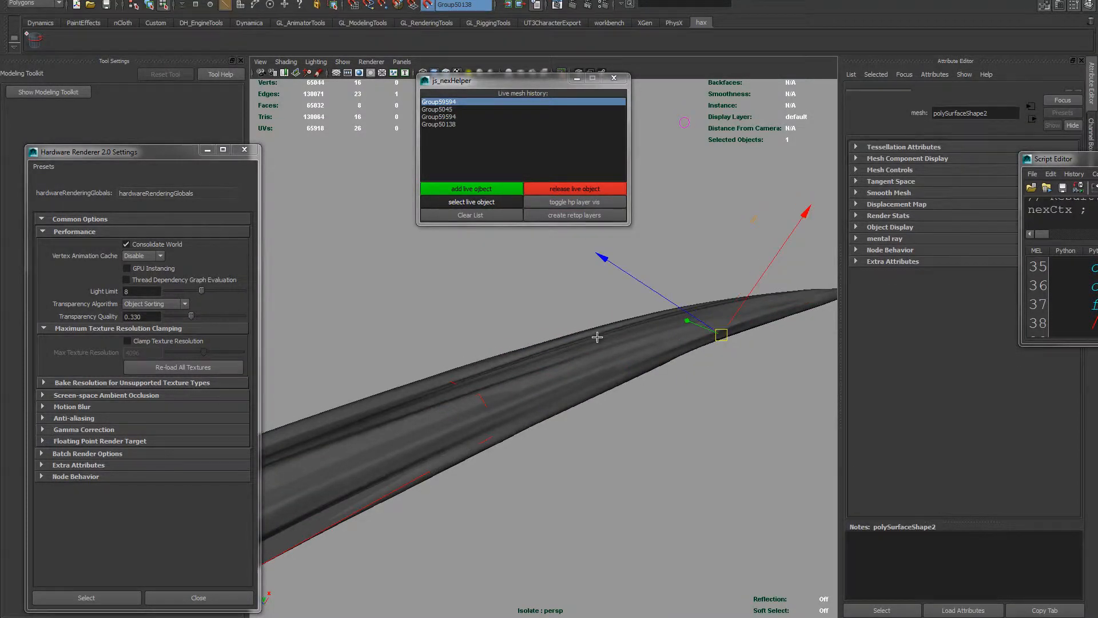
Return to Quad Draw and merge the extruded quad's inner corner with the corner of the adjoining lower quad.
{"action": "right_click_drag", "start_coordinate": [597, 339], "coordinate": [521, 372], "text": "shift"}
{"action": "left_click_drag", "start_coordinate": [521, 372], "coordinate": [564, 400], "text": "alt"}
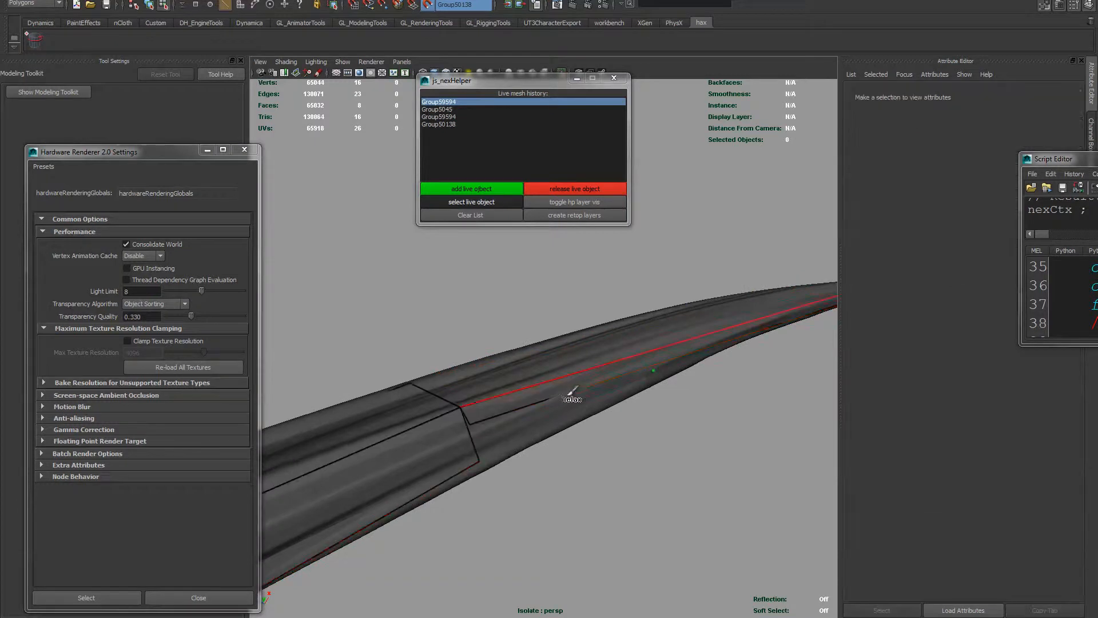
{"action": "left_click_drag", "start_coordinate": [474, 437], "coordinate": [478, 459]}
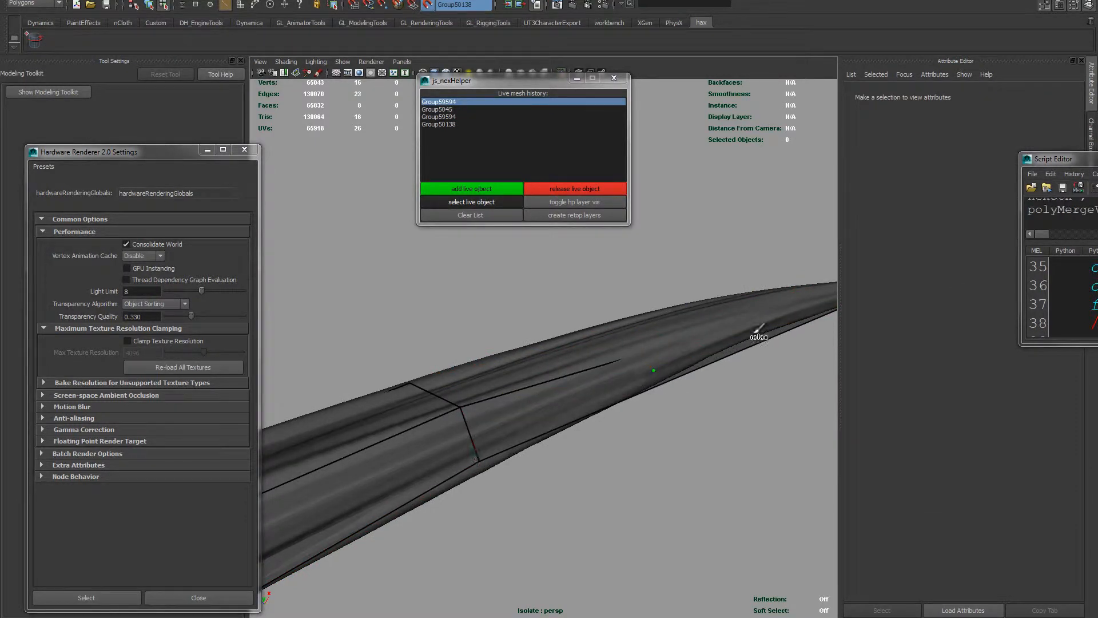
Insert edge loops across the horn's quad strips at several spots between the socket and the tip.
{"action": "mouse_move", "coordinate": [759, 331]}
{"action": "left_mouse_down", "text": "alt"}
{"action": "mouse_move", "coordinate": [744, 318]}
{"action": "mouse_move", "coordinate": [642, 321]}
{"action": "mouse_move", "coordinate": [693, 311]}
{"action": "mouse_move", "coordinate": [675, 337]}
{"action": "mouse_move", "coordinate": [601, 349]}
{"action": "left_mouse_up", "text": "alt"}
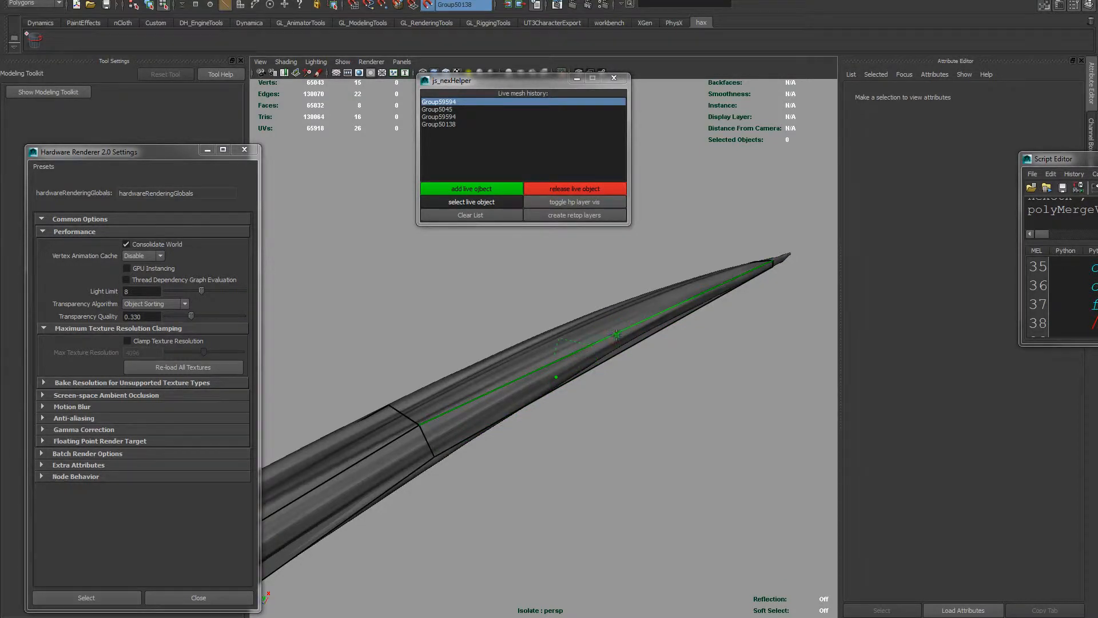
{"action": "left_click", "coordinate": [627, 327], "text": "ctrl"}
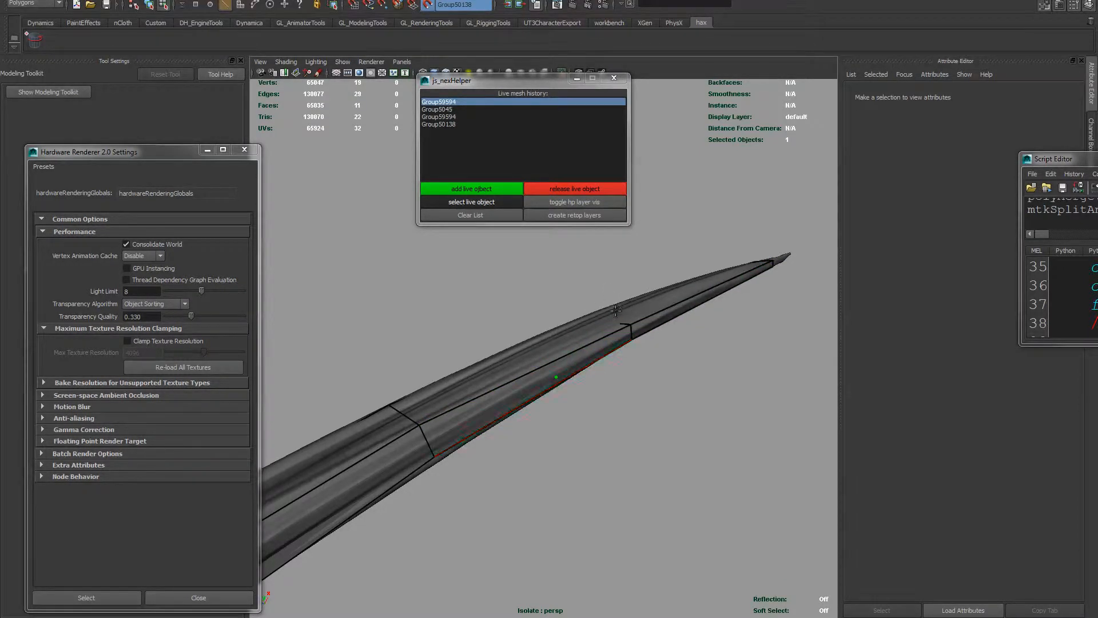
{"action": "left_click_drag", "start_coordinate": [629, 306], "coordinate": [608, 297], "text": "alt"}
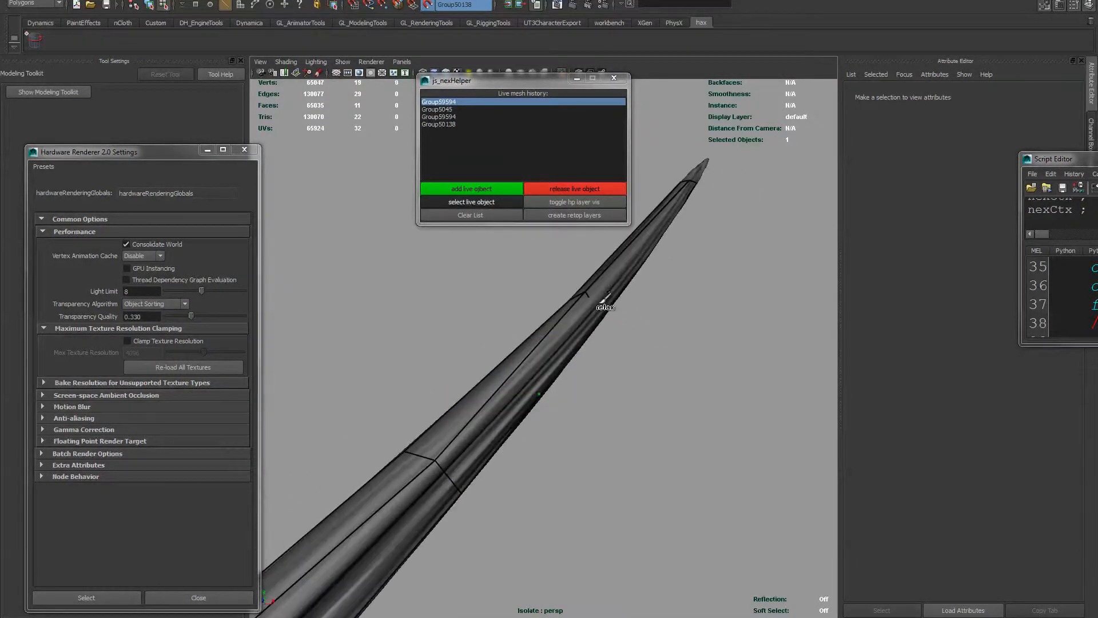
{"action": "left_click_drag", "start_coordinate": [527, 299], "coordinate": [539, 372], "text": "alt"}
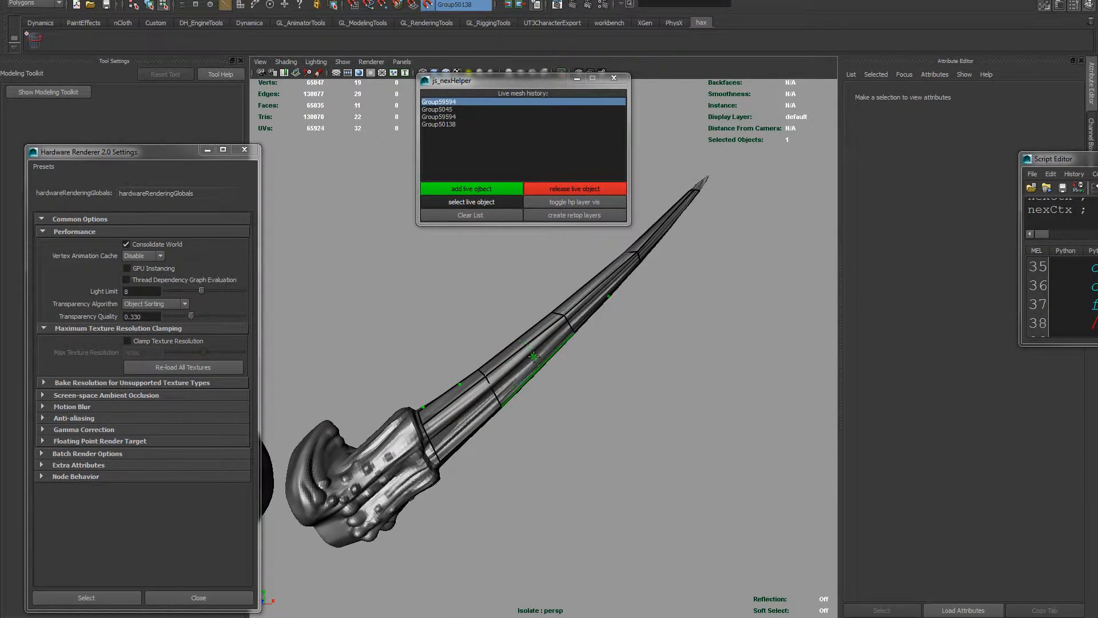
{"action": "left_click", "coordinate": [534, 357], "text": "ctrl"}
{"action": "left_click", "coordinate": [462, 429], "text": "ctrl"}
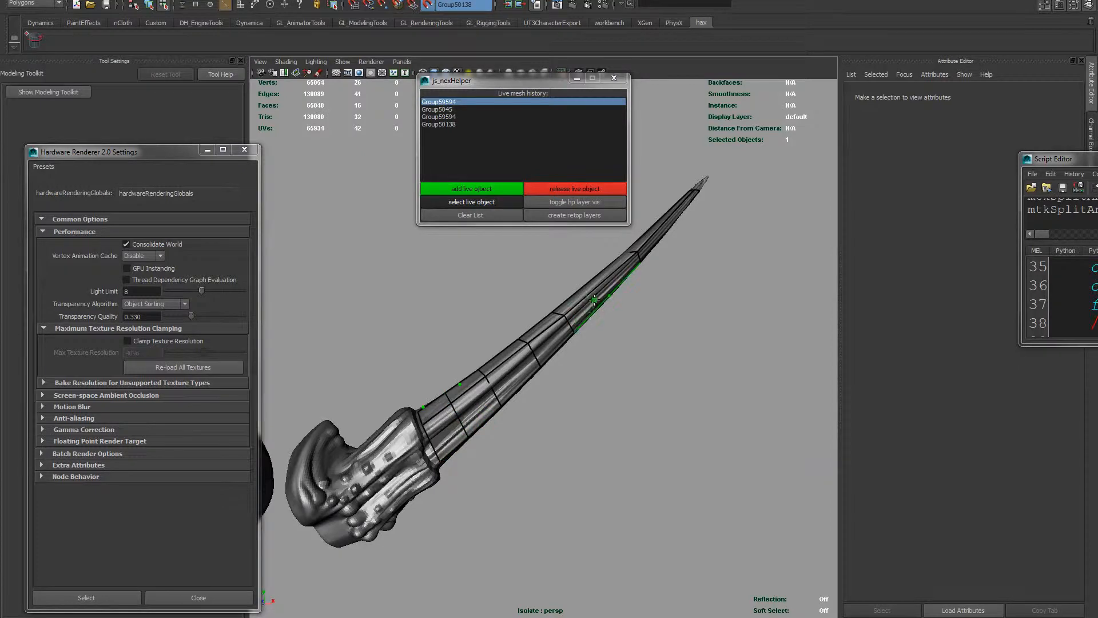
{"action": "left_click", "coordinate": [668, 225], "text": "ctrl"}
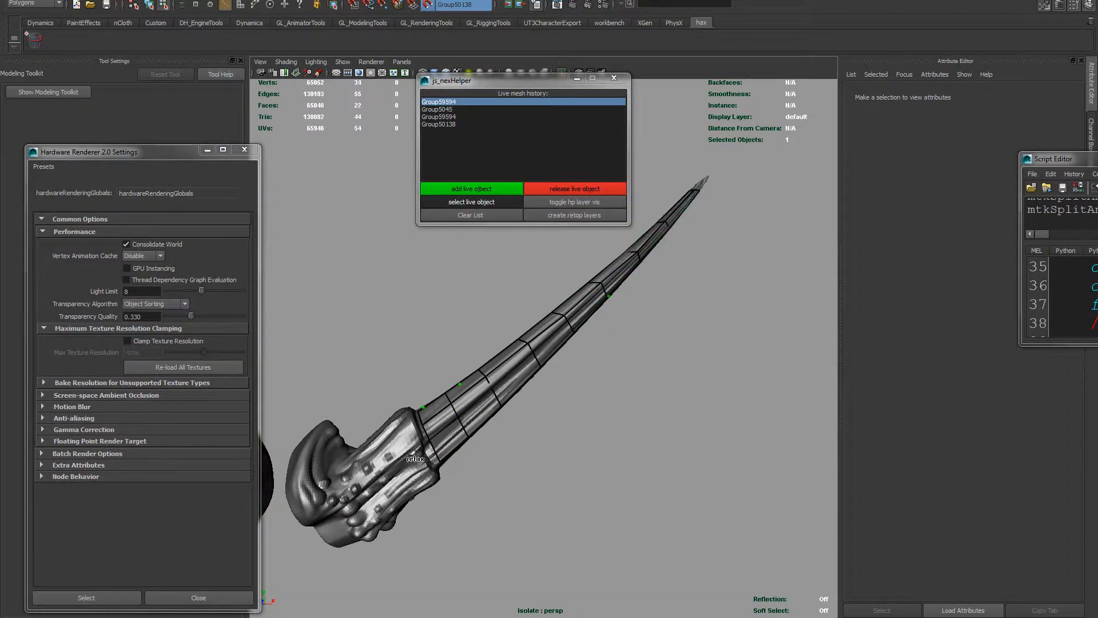
Fill a quad over the socket's collar, extending from the base edge of the horn's lower strip.
{"action": "left_click_drag", "start_coordinate": [530, 457], "coordinate": [439, 454], "text": "alt"}
{"action": "right_click_drag", "start_coordinate": [438, 454], "coordinate": [515, 452], "text": "alt"}
{"action": "left_click_drag", "start_coordinate": [515, 452], "coordinate": [435, 492], "text": "alt"}
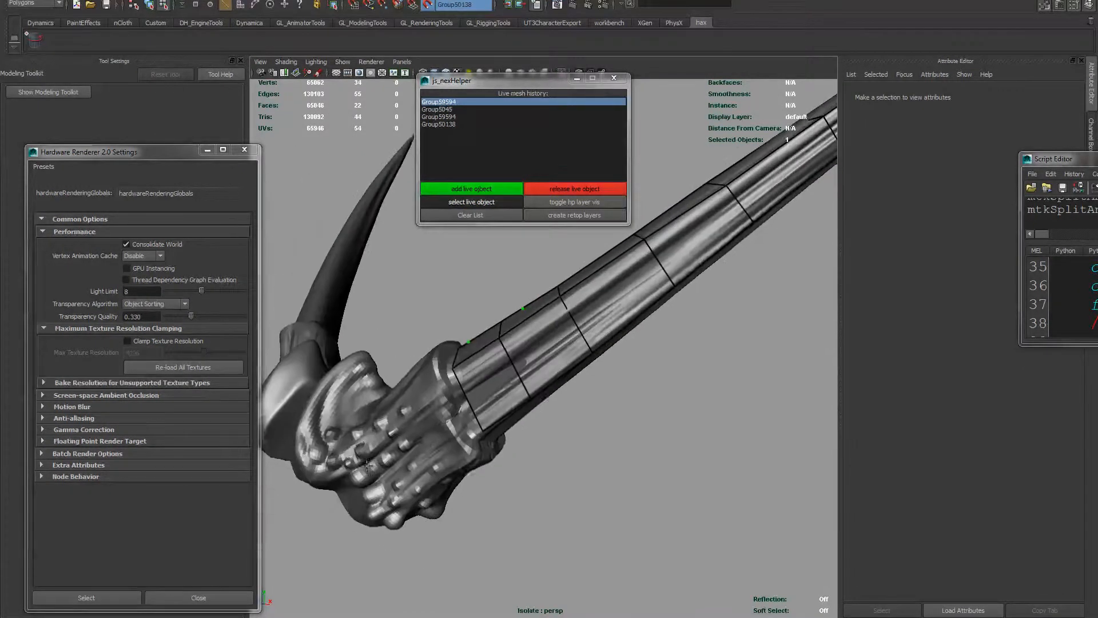
{"action": "middle_click_drag", "start_coordinate": [434, 491], "coordinate": [480, 441], "text": "alt"}
{"action": "left_click_drag", "start_coordinate": [480, 442], "coordinate": [515, 378], "text": "alt"}
{"action": "right_click_drag", "start_coordinate": [515, 372], "coordinate": [529, 371], "text": "alt"}
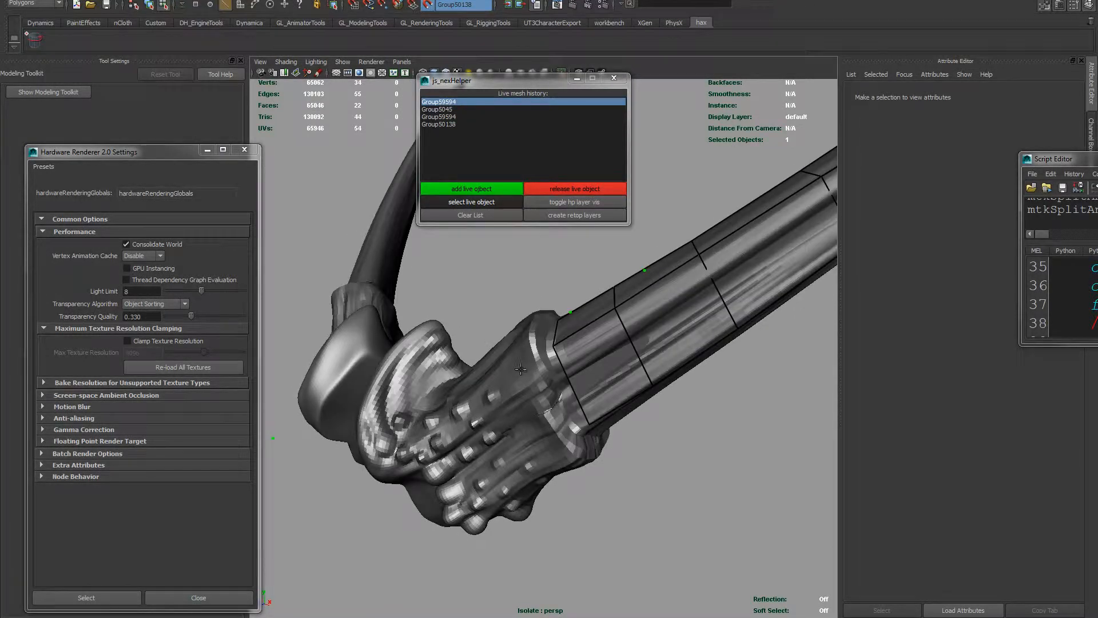
{"action": "left_click", "coordinate": [563, 434], "text": "shift"}
Place points around the collar's upper side and fill two more quads continuing the band around the horn's base.
{"action": "left_click_drag", "start_coordinate": [595, 377], "coordinate": [563, 412], "text": "alt"}
{"action": "right_click_drag", "start_coordinate": [497, 372], "coordinate": [531, 371], "text": "alt"}
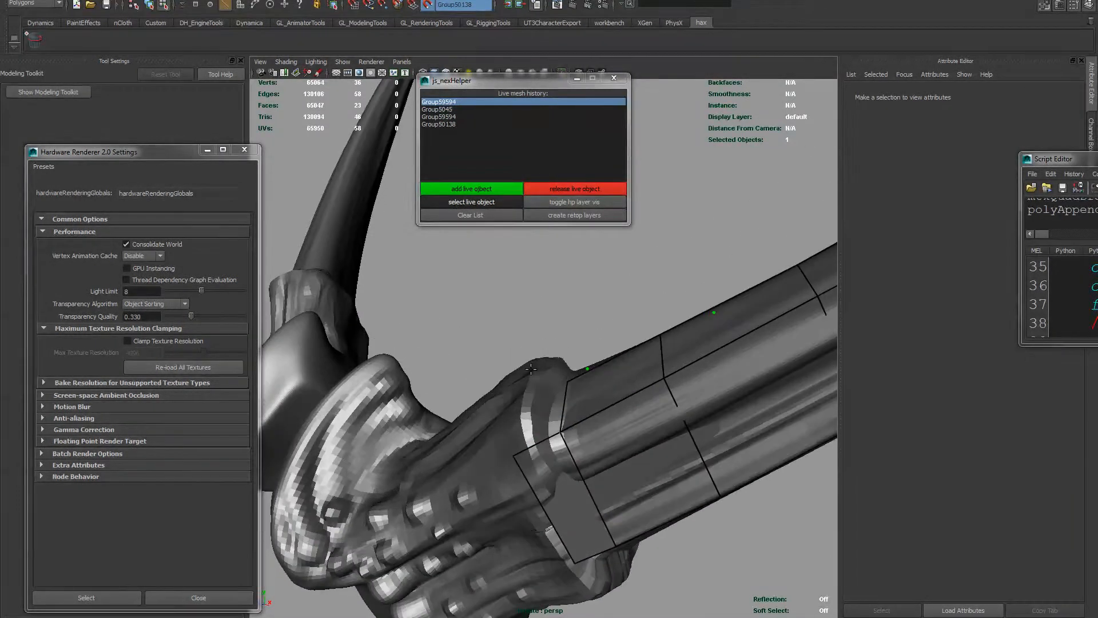
{"action": "left_click", "coordinate": [530, 370]}
{"action": "left_click", "coordinate": [531, 404], "text": "shift"}
{"action": "left_click_drag", "start_coordinate": [551, 410], "coordinate": [507, 420], "text": "alt"}
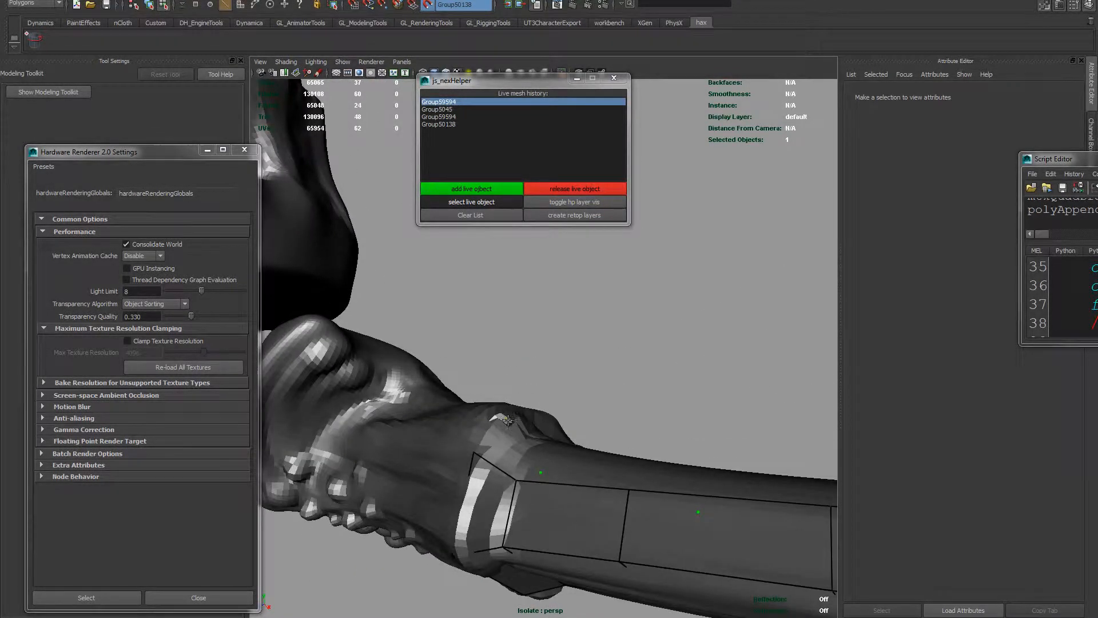
{"action": "left_click", "coordinate": [507, 420]}
{"action": "left_click", "coordinate": [511, 446], "text": "shift"}
Place points on the socket body and fill three adjoining quads behind the collar band.
{"action": "mouse_move", "coordinate": [511, 446]}
{"action": "left_mouse_down", "text": "alt"}
{"action": "mouse_move", "coordinate": [542, 462]}
{"action": "mouse_move", "coordinate": [518, 458]}
{"action": "mouse_move", "coordinate": [522, 467]}
{"action": "left_mouse_up", "text": "alt"}
{"action": "left_click", "coordinate": [518, 459]}
{"action": "left_click", "coordinate": [516, 482], "text": "shift"}
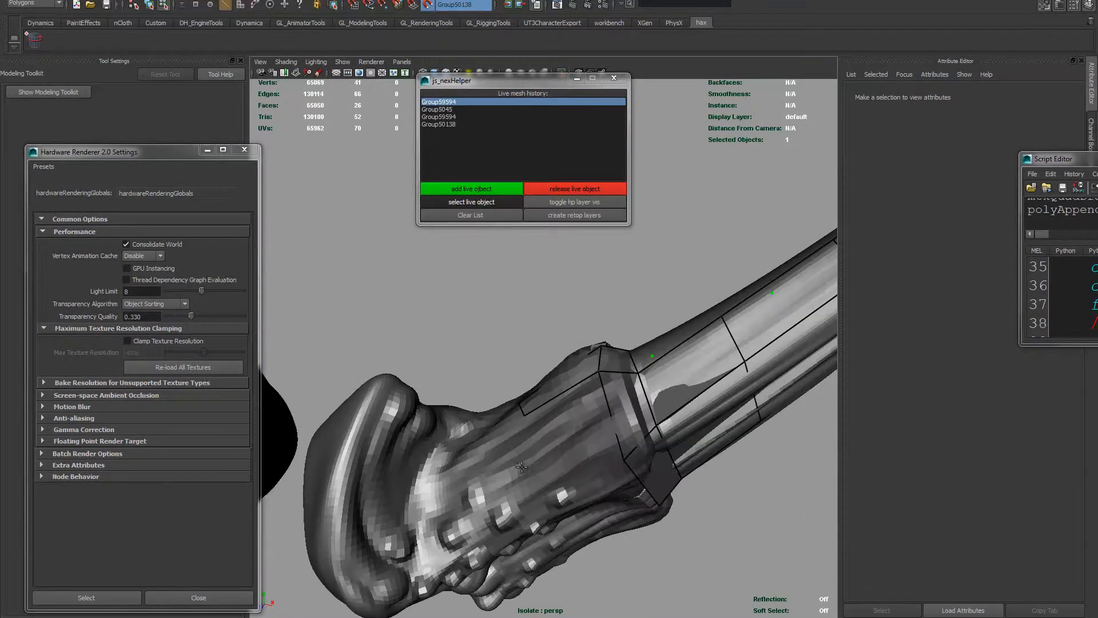
{"action": "left_click", "coordinate": [546, 470], "text": "shift"}
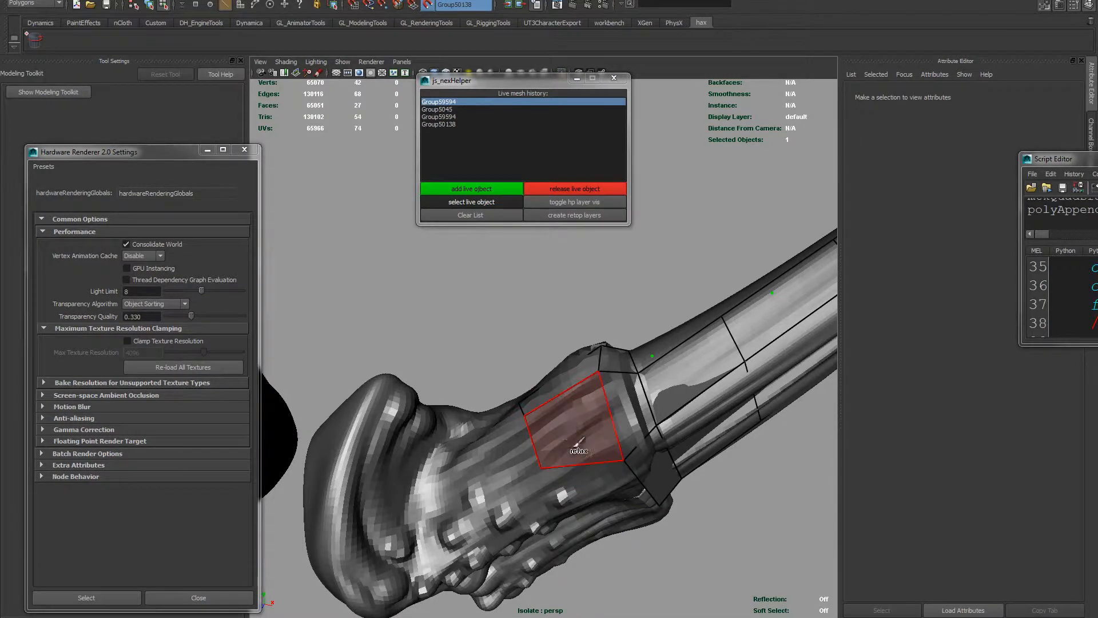
{"action": "left_click_drag", "start_coordinate": [577, 444], "coordinate": [534, 435], "text": "alt"}
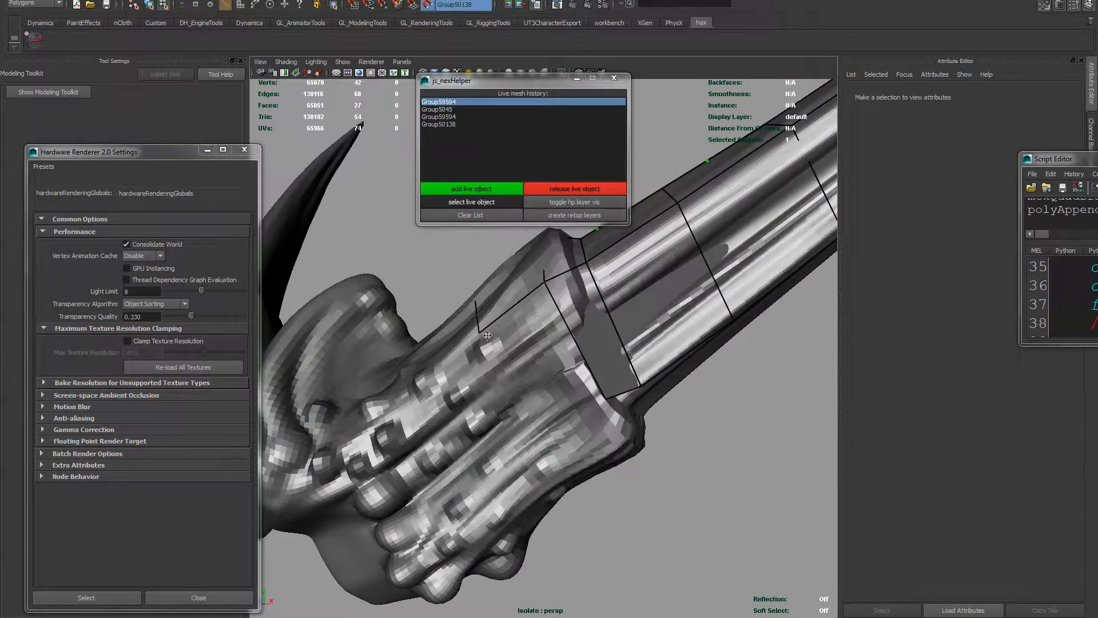
{"action": "left_click", "coordinate": [538, 433], "text": "shift"}
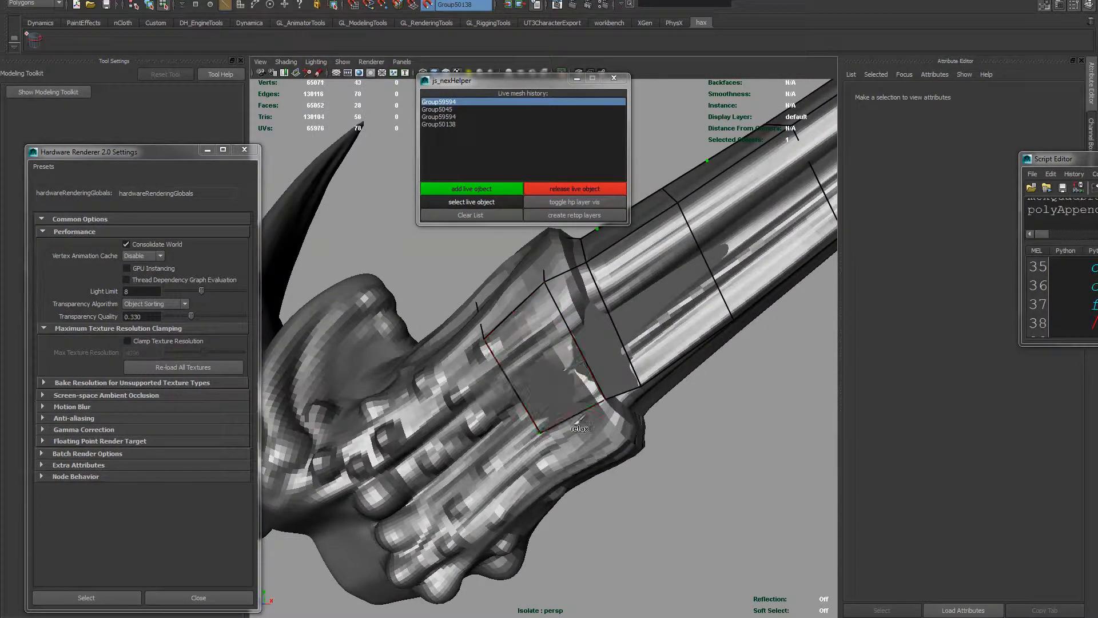
Place four points on the socket's bumpy lower section and fill a separate large quad between them.
{"action": "scroll", "coordinate": [524, 378], "scroll_direction": "down", "scroll_amount": 5}
{"action": "left_click_drag", "start_coordinate": [540, 369], "coordinate": [556, 373], "text": "alt"}
{"action": "scroll", "coordinate": [557, 372], "scroll_direction": "up", "scroll_amount": 3}
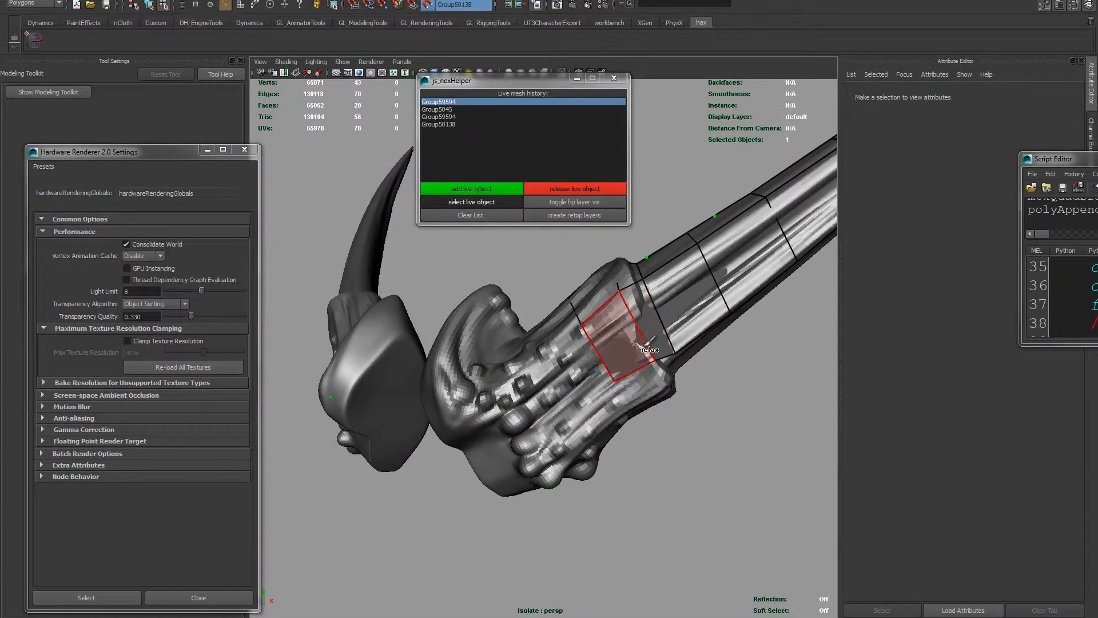
{"action": "left_click_drag", "start_coordinate": [666, 360], "coordinate": [559, 393], "text": "alt"}
{"action": "left_click", "coordinate": [559, 392]}
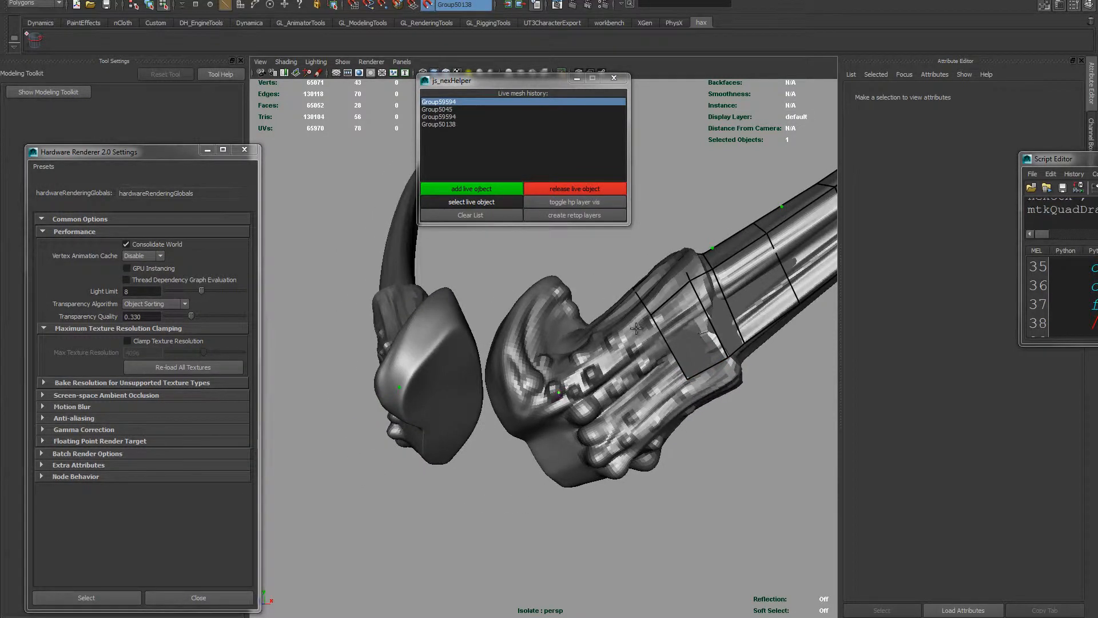
{"action": "left_click", "coordinate": [626, 442]}
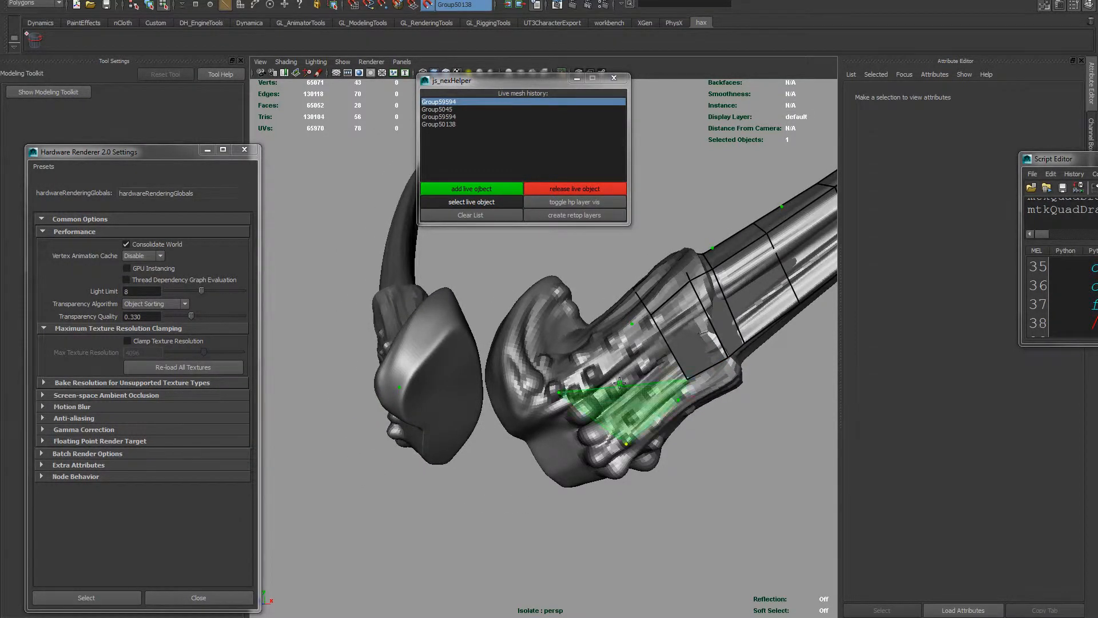
{"action": "left_click", "coordinate": [615, 382], "text": "shift"}
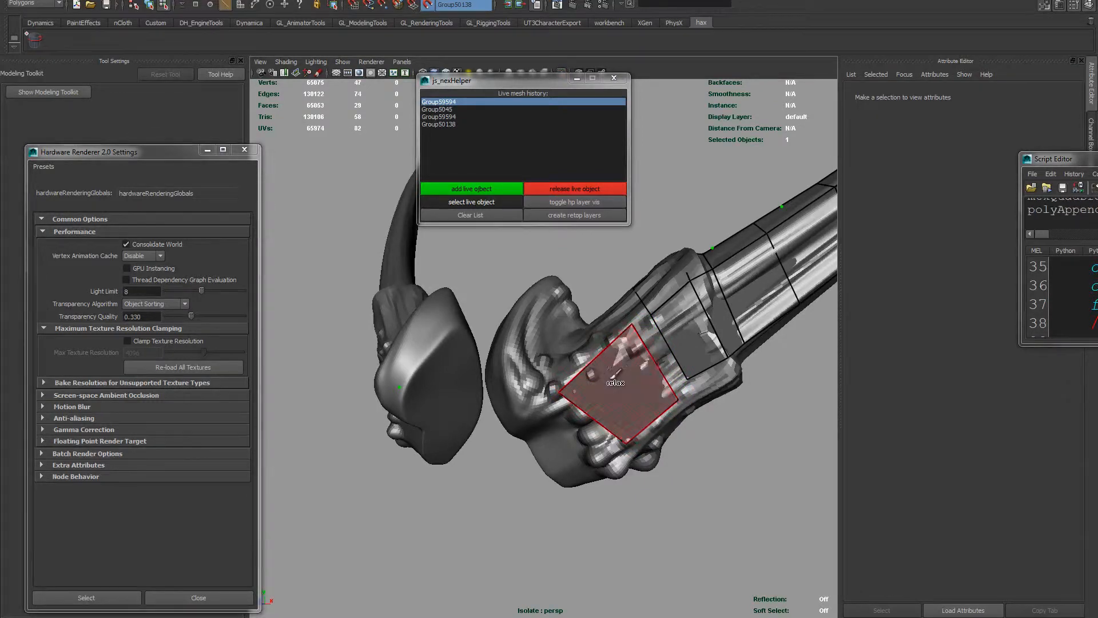
Place two points on the socket's upper side and fill the quad bordering the large bumpy-section quad.
{"action": "mouse_move", "coordinate": [627, 377]}
{"action": "left_mouse_down", "text": "alt"}
{"action": "mouse_move", "coordinate": [640, 381]}
{"action": "mouse_move", "coordinate": [619, 358]}
{"action": "mouse_move", "coordinate": [633, 372]}
{"action": "left_mouse_up", "text": "alt"}
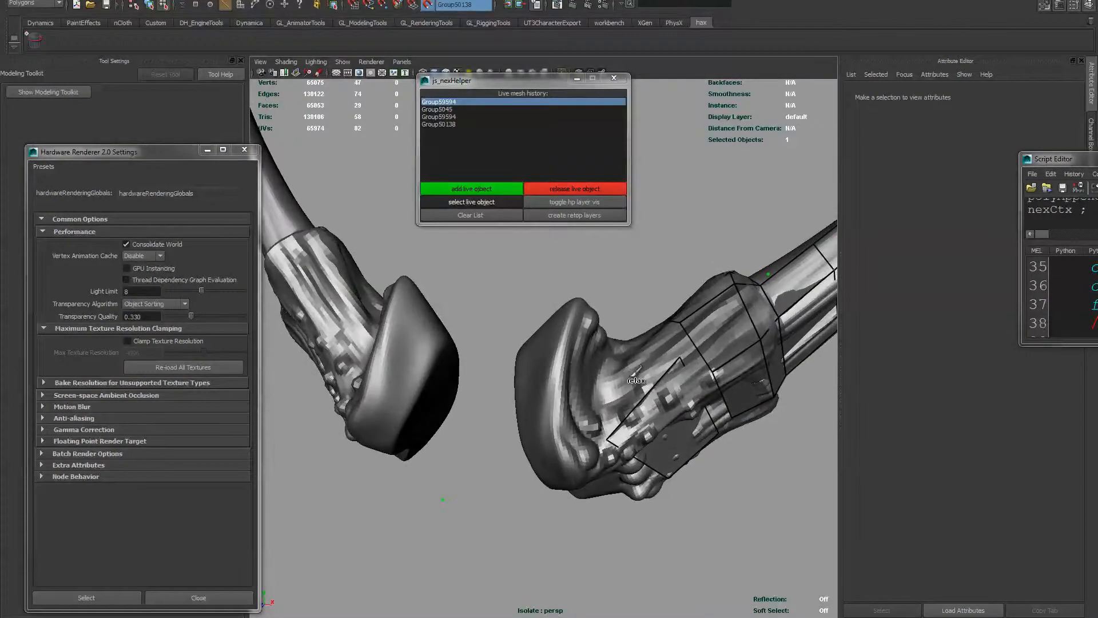
{"action": "left_click", "coordinate": [609, 359]}
{"action": "left_click", "coordinate": [662, 332]}
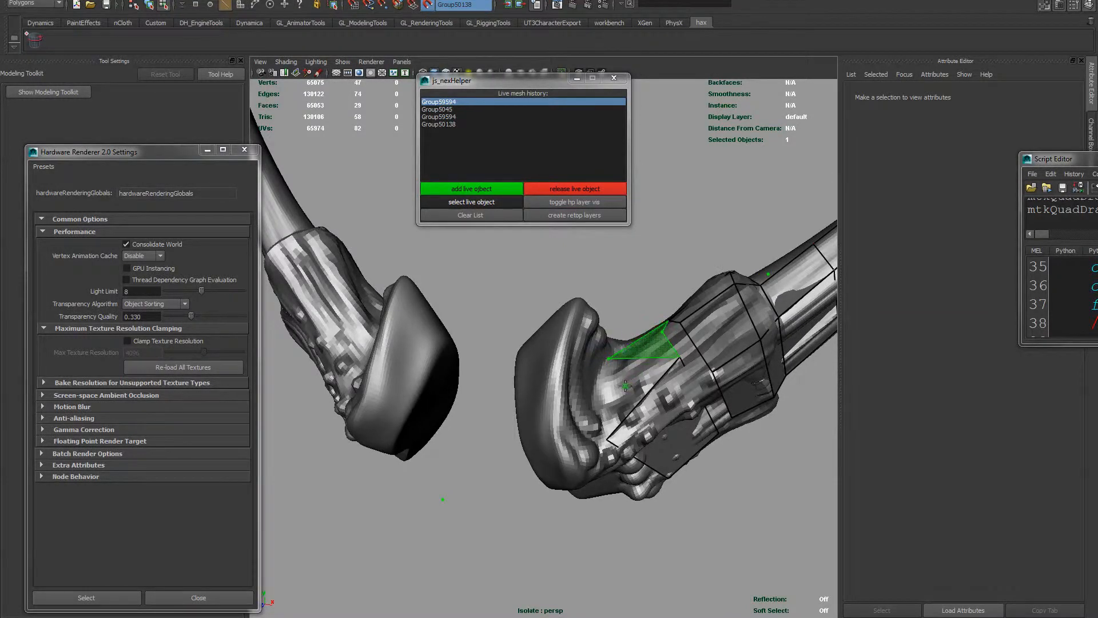
{"action": "left_click", "coordinate": [613, 380], "text": "shift"}
Fill a quad on the socket's flared end and an adjoining quad below it from a new point.
{"action": "mouse_move", "coordinate": [571, 317]}
{"action": "left_mouse_down", "text": "alt"}
{"action": "mouse_move", "coordinate": [565, 381]}
{"action": "mouse_move", "coordinate": [518, 403]}
{"action": "mouse_move", "coordinate": [528, 386]}
{"action": "left_mouse_up", "text": "alt"}
{"action": "left_click", "coordinate": [572, 383], "text": "shift"}
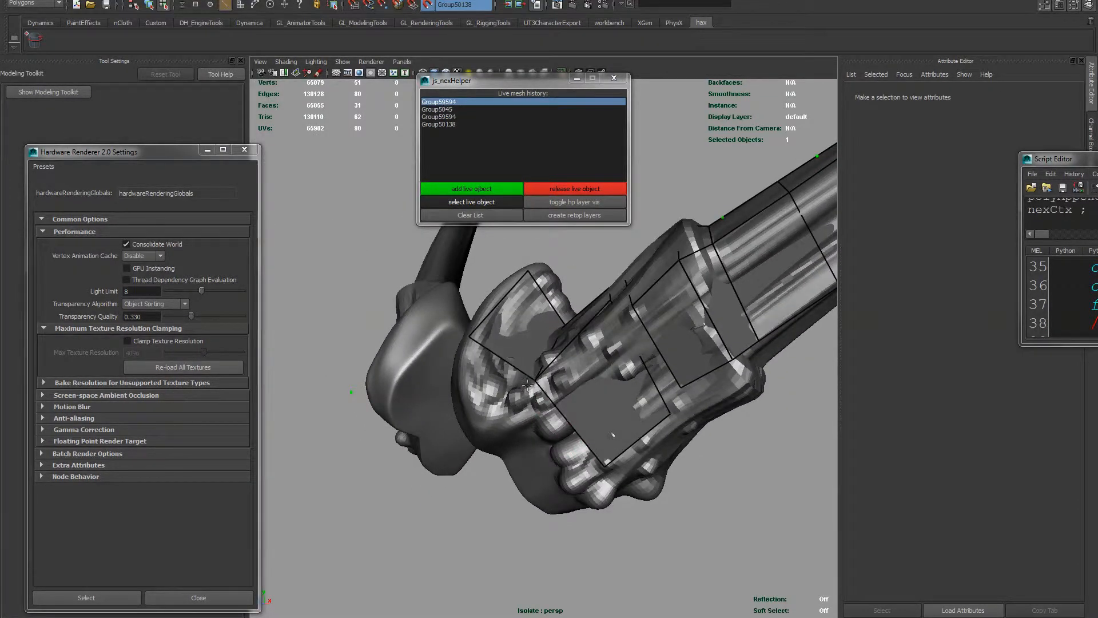
{"action": "left_click", "coordinate": [482, 410]}
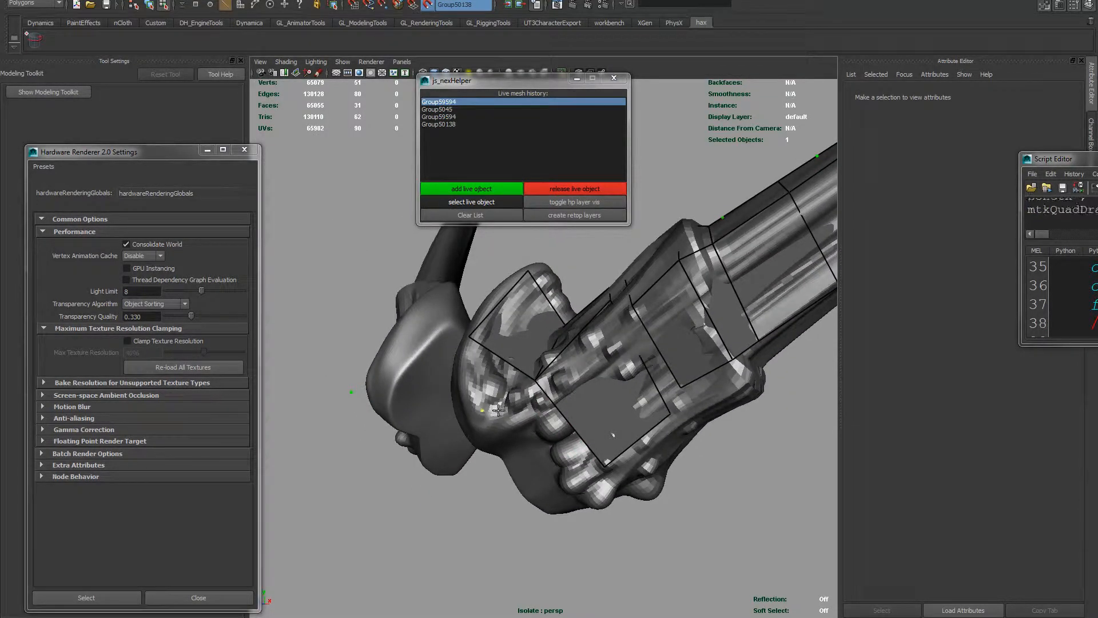
{"action": "left_click", "coordinate": [502, 381], "text": "shift"}
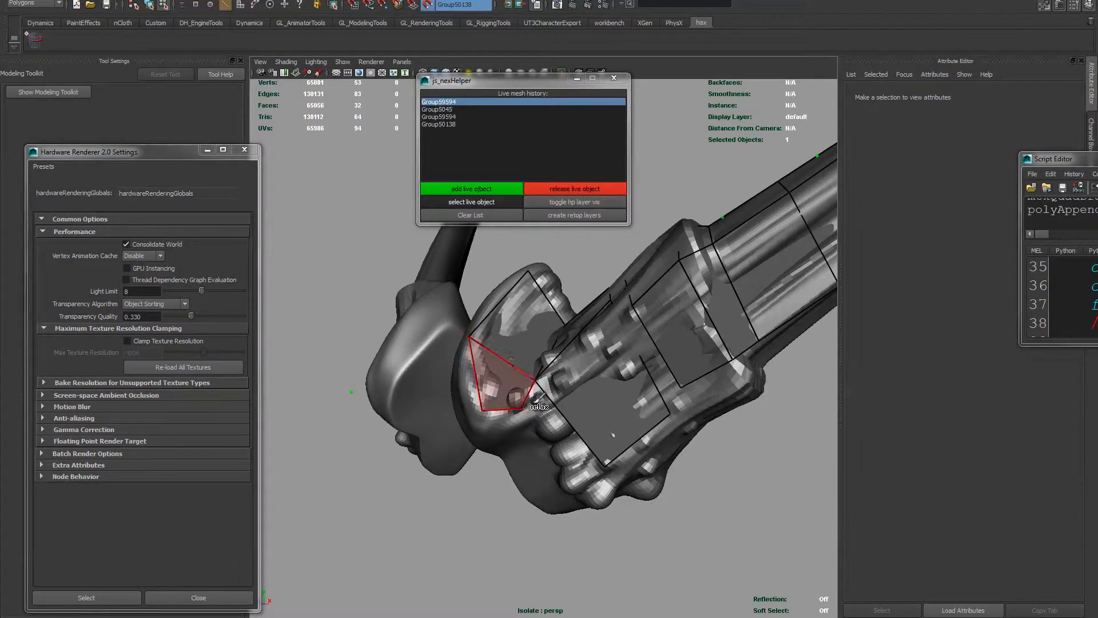
Insert an edge loop lengthwise through the large quad on the bumpy section, close to its upper edge.
{"action": "middle_click_drag", "start_coordinate": [563, 398], "coordinate": [561, 400], "text": "alt"}
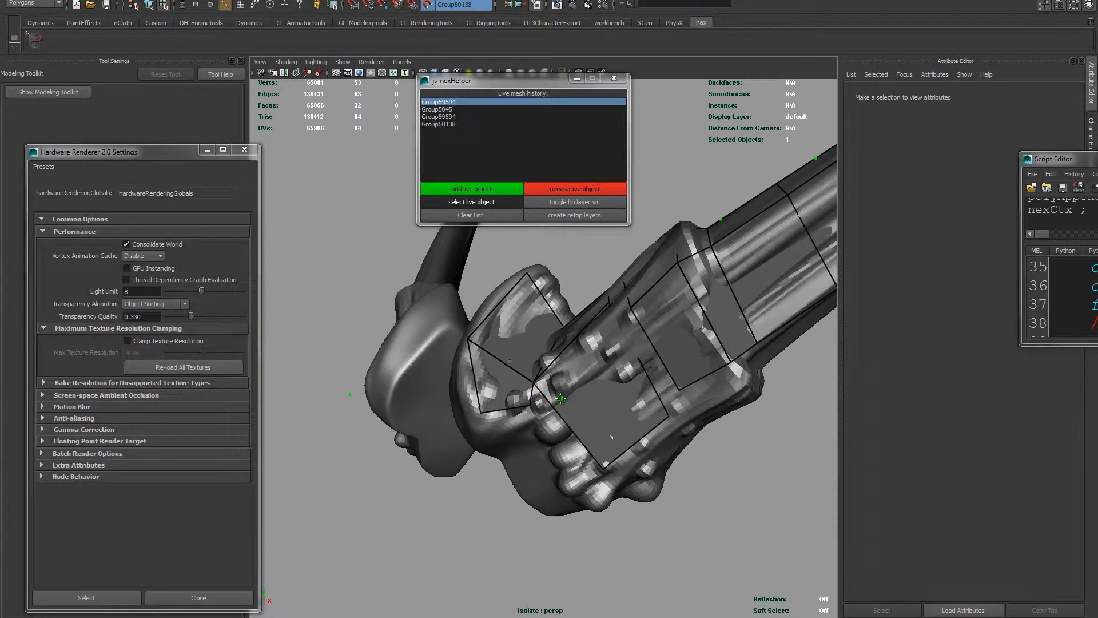
{"action": "left_click", "coordinate": [561, 401], "text": "ctrl"}
{"action": "scroll", "coordinate": [554, 427], "scroll_direction": "up", "scroll_amount": 2}
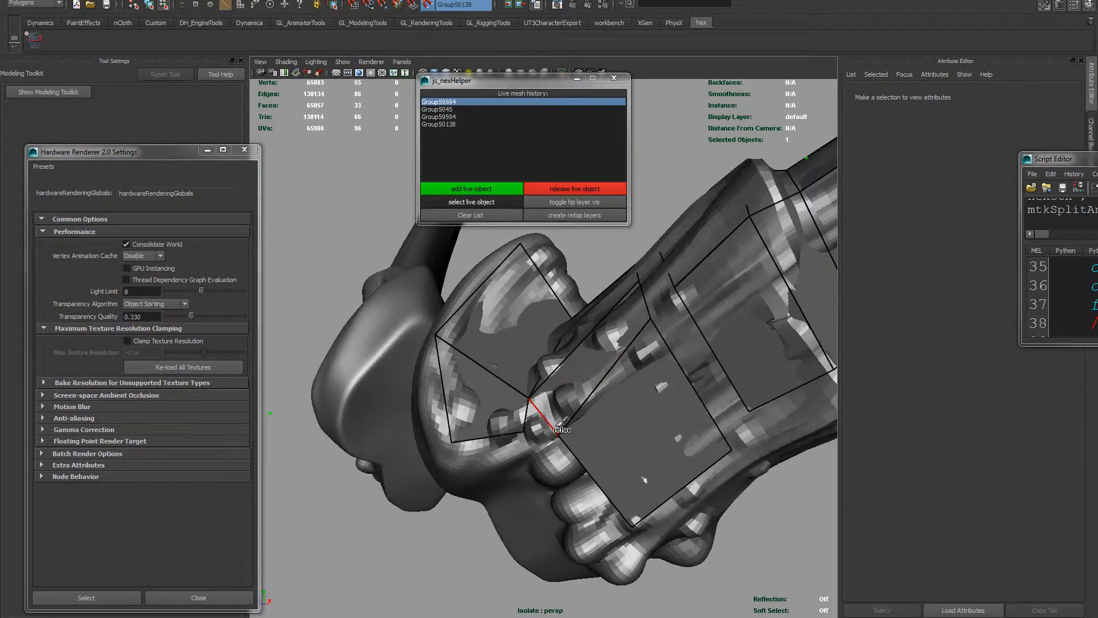
Merge the flared-end quad's loose corner with the new loop vertex and fill the quad under the bumpy section.
{"action": "left_click_drag", "start_coordinate": [537, 432], "coordinate": [629, 456]}
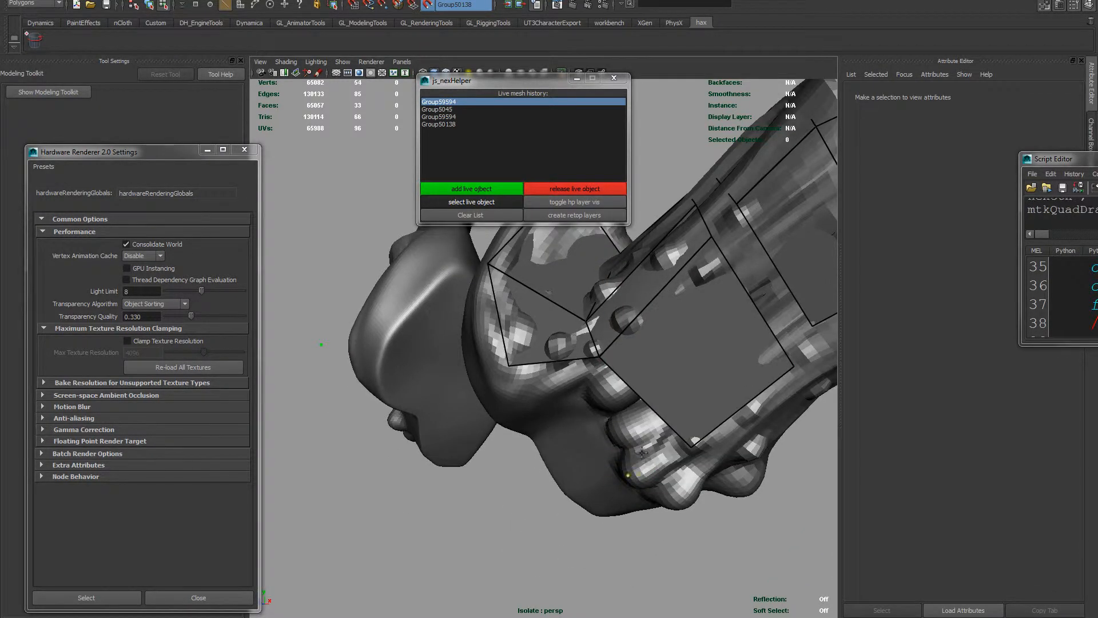
{"action": "left_click", "coordinate": [632, 472], "text": "shift"}
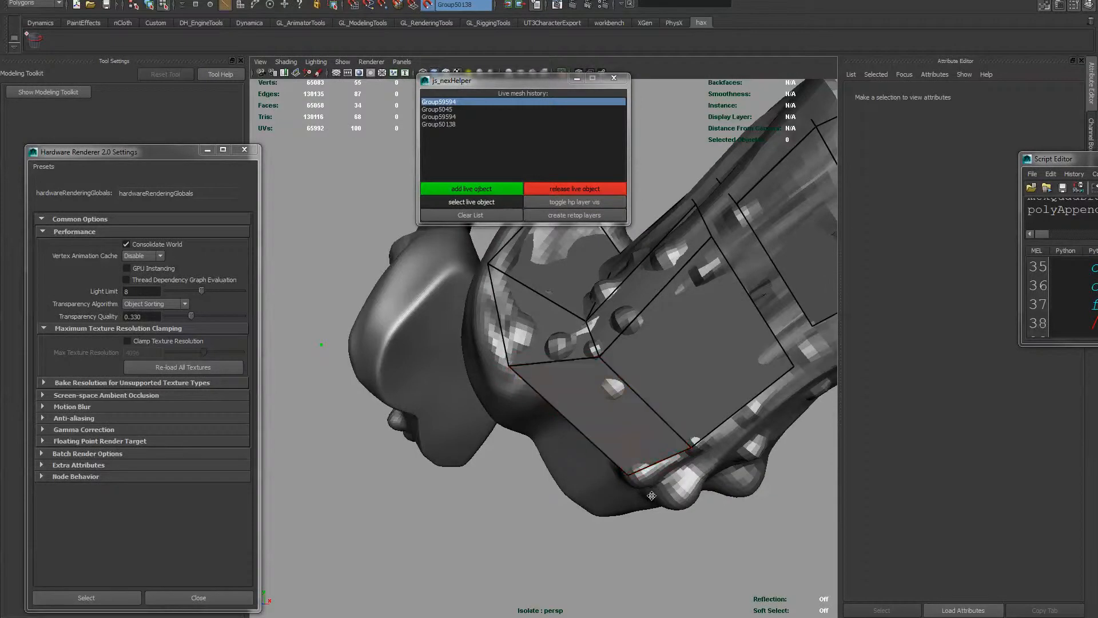
{"action": "left_click_drag", "start_coordinate": [637, 474], "coordinate": [673, 493]}
Insert an edge loop along the socket's upper quads and merge the stray corners with the neighbouring vertices.
{"action": "scroll", "coordinate": [718, 374], "scroll_direction": "down", "scroll_amount": 4}
{"action": "left_click_drag", "start_coordinate": [717, 375], "coordinate": [701, 358], "text": "alt"}
{"action": "middle_click_drag", "start_coordinate": [643, 297], "coordinate": [646, 350], "text": "alt"}
{"action": "scroll", "coordinate": [707, 369], "scroll_direction": "up", "scroll_amount": 3}
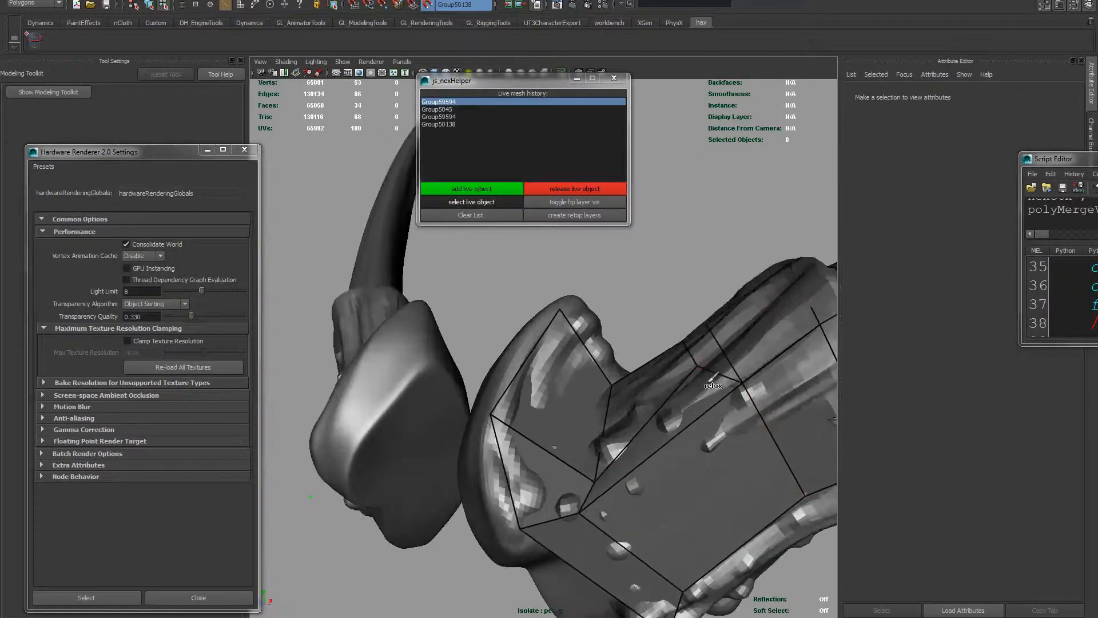
{"action": "left_click_drag", "start_coordinate": [707, 368], "coordinate": [680, 294], "text": "alt"}
{"action": "left_click", "coordinate": [678, 303], "text": "ctrl"}
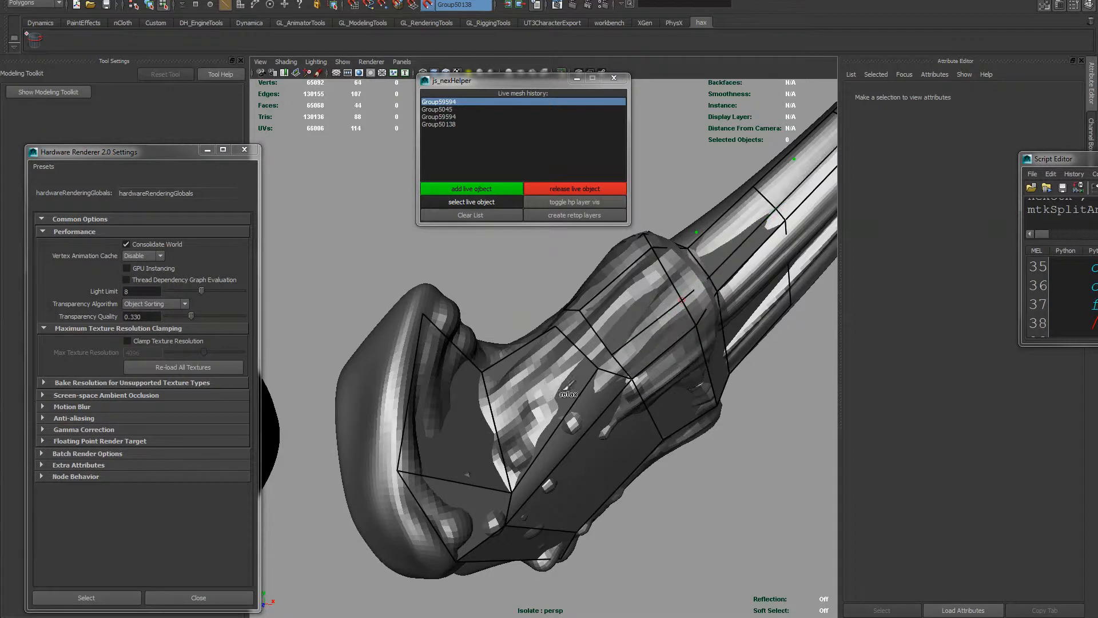
{"action": "scroll", "coordinate": [566, 388], "scroll_direction": "up", "scroll_amount": 2}
{"action": "left_click_drag", "start_coordinate": [632, 357], "coordinate": [629, 357]}
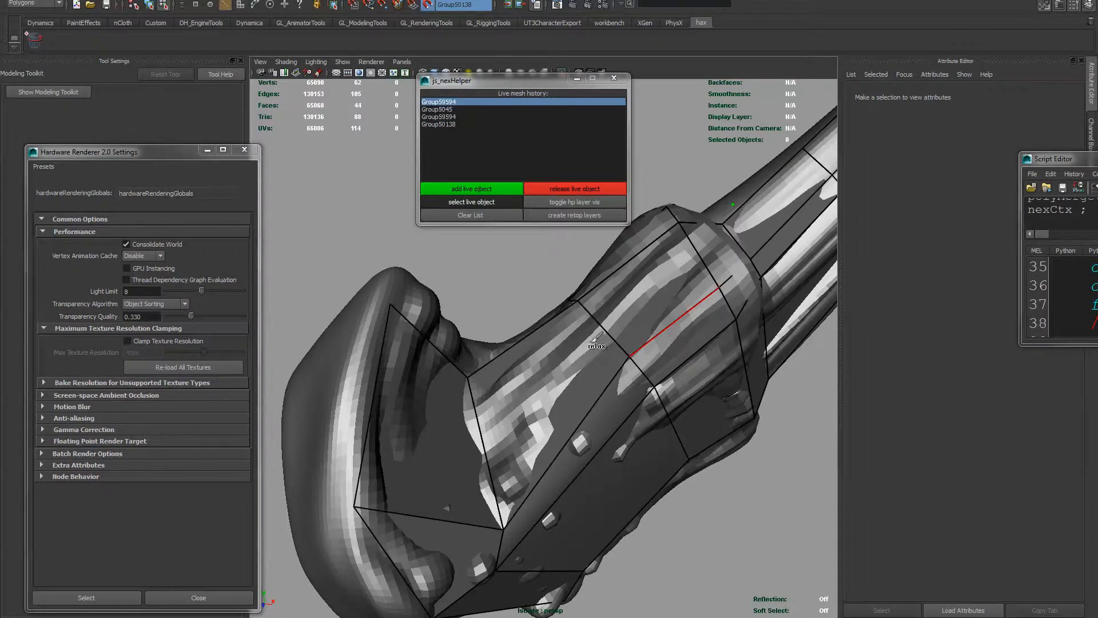
Insert an edge loop through the quads of the flared end where it meets the socket body.
{"action": "scroll", "coordinate": [686, 314], "scroll_direction": "down", "scroll_amount": 2}
{"action": "left_click_drag", "start_coordinate": [632, 335], "coordinate": [581, 355], "text": "alt"}
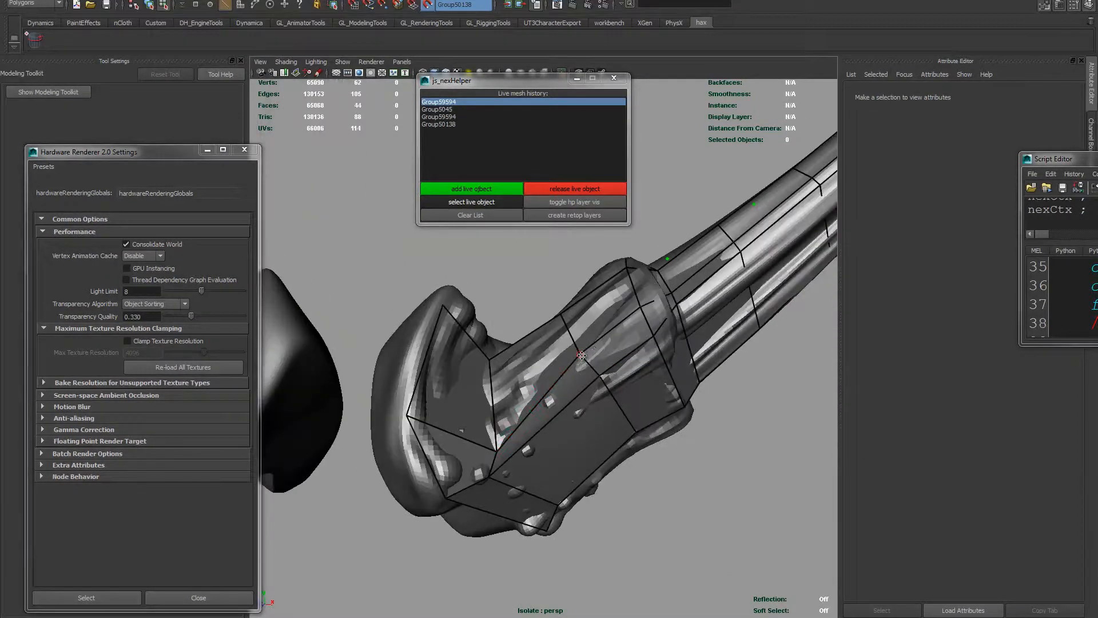
{"action": "left_click_drag", "start_coordinate": [549, 398], "coordinate": [523, 409], "text": "alt"}
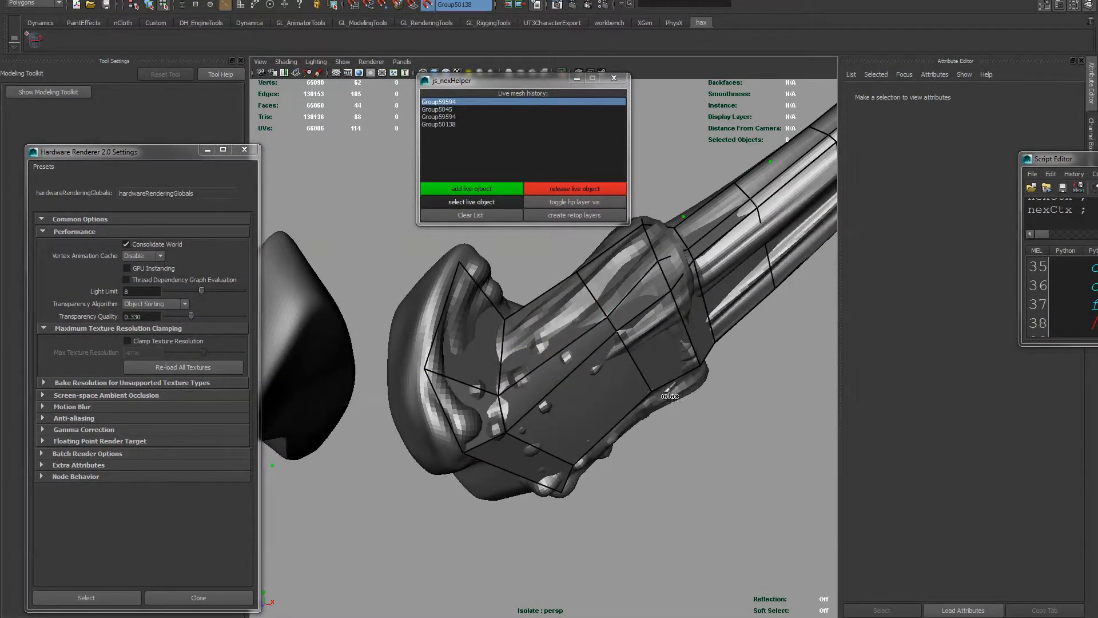
{"action": "left_click_drag", "start_coordinate": [564, 369], "coordinate": [531, 364], "text": "alt"}
{"action": "left_click", "coordinate": [535, 367]}
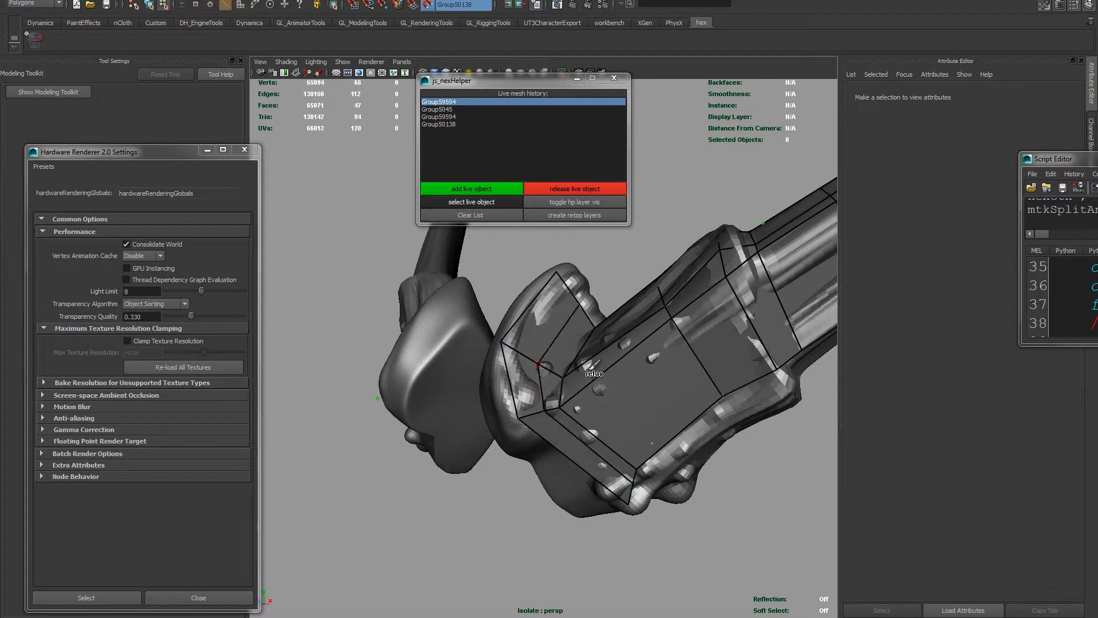
Insert additional edge loops across the socket body and flared end for a denser quad grid.
{"action": "mouse_move", "coordinate": [595, 372]}
{"action": "left_mouse_down", "text": "alt"}
{"action": "mouse_move", "coordinate": [581, 374]}
{"action": "mouse_move", "coordinate": [589, 382]}
{"action": "left_mouse_up", "text": "alt"}
{"action": "left_click", "coordinate": [589, 382]}
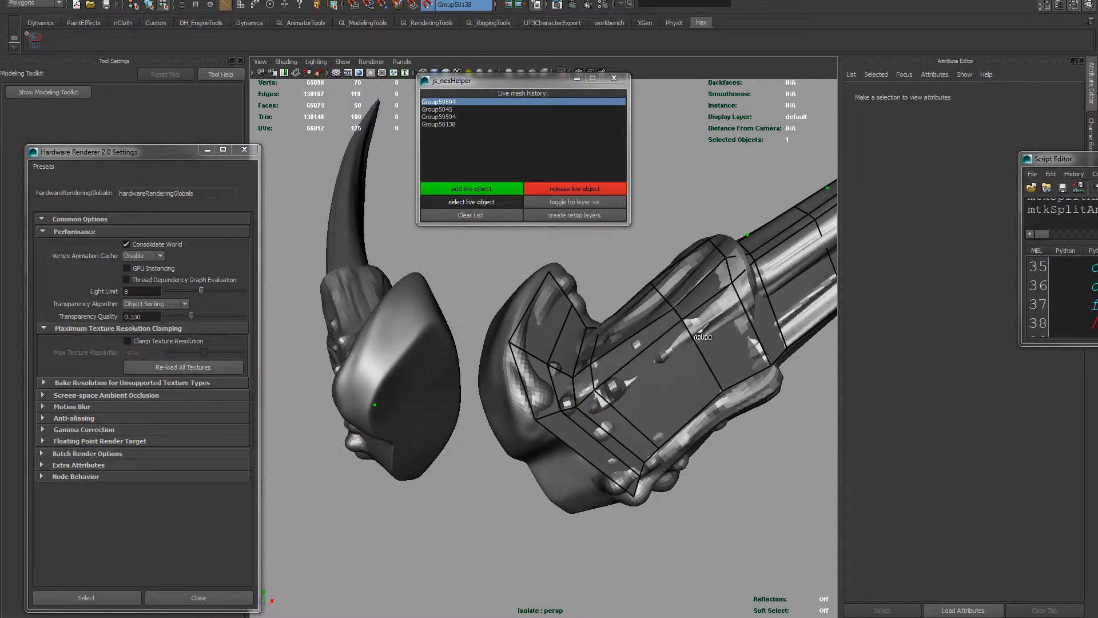
{"action": "left_click", "coordinate": [678, 335]}
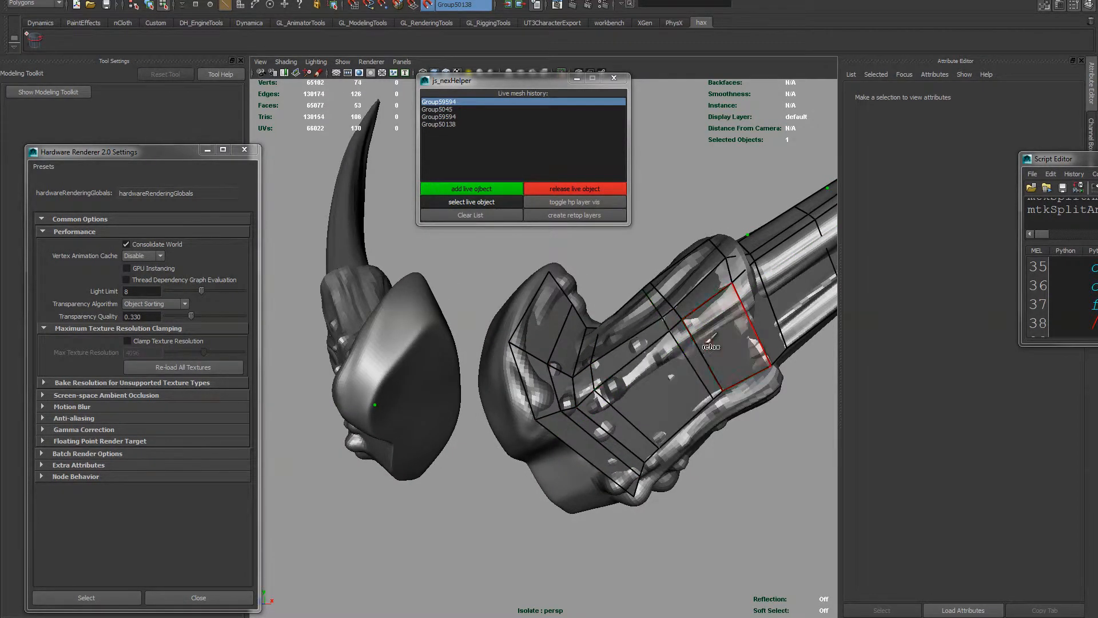
{"action": "left_click_drag", "start_coordinate": [678, 335], "coordinate": [662, 404], "text": "alt"}
{"action": "left_click", "coordinate": [677, 319], "text": "ctrl"}
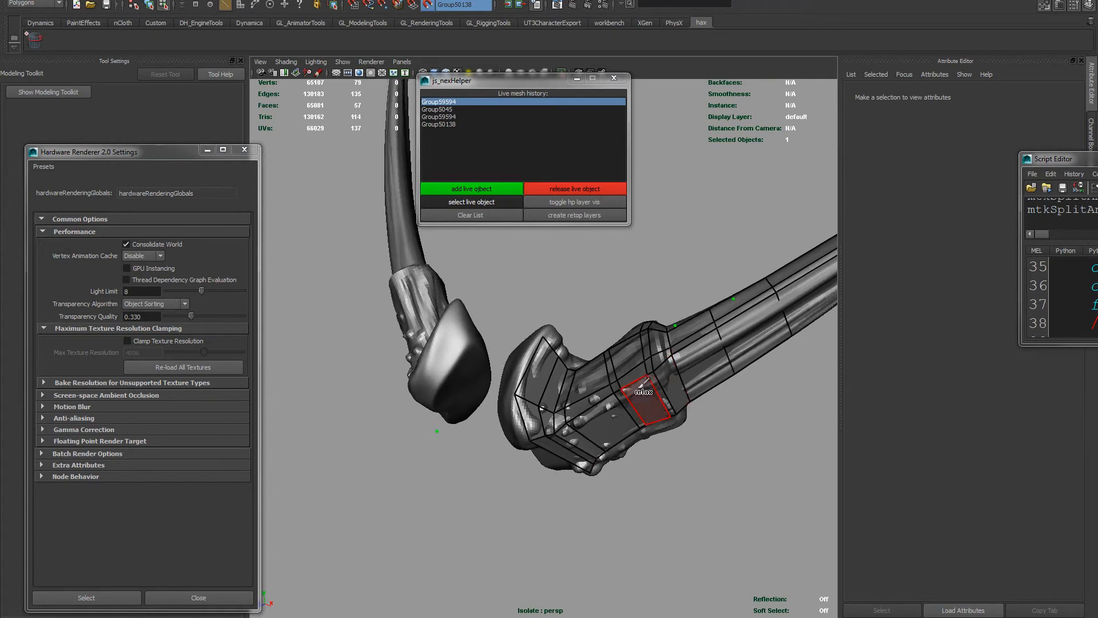
Leave Quad Draw for the Move tool and select the horn's retopology mesh.
{"action": "key", "text": "w"}
{"action": "left_click", "coordinate": [564, 371]}
{"action": "left_click_drag", "start_coordinate": [564, 371], "coordinate": [589, 382], "text": "alt"}
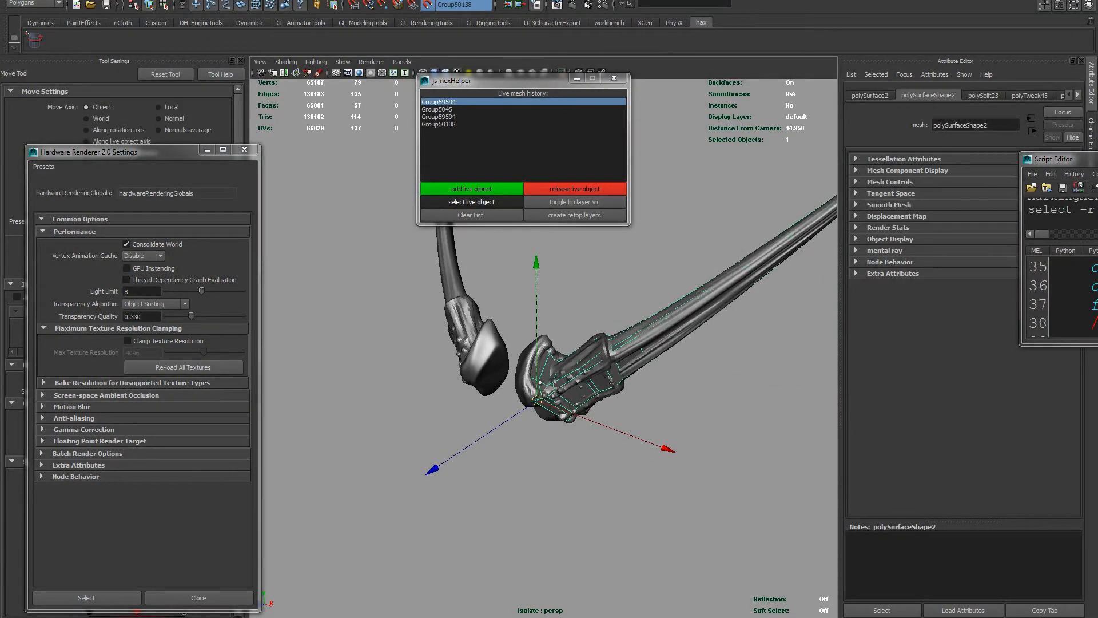